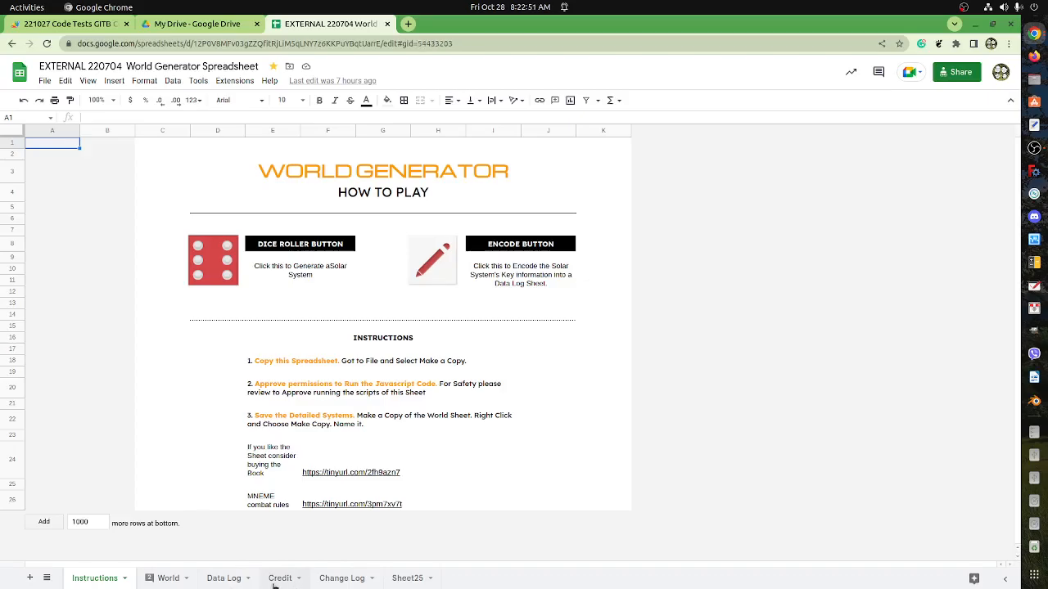
Open the World sheet and select cell C87 under Circumstellar Disk 1 in the Planetary System section.
click(226, 581)
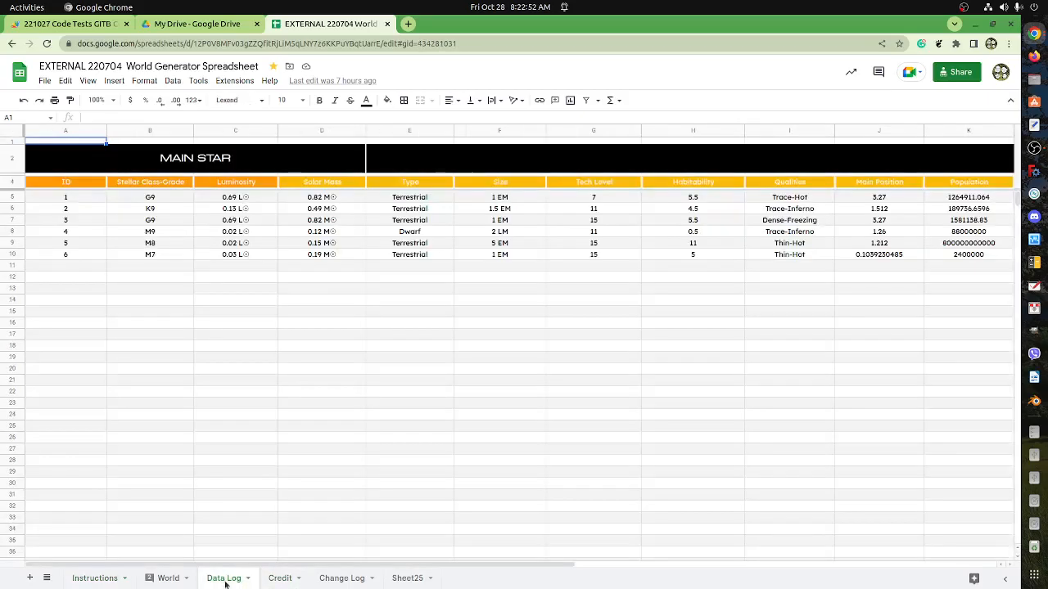
click(166, 579)
scroll(411, 468, down, 2)
scroll(411, 468, down, 10)
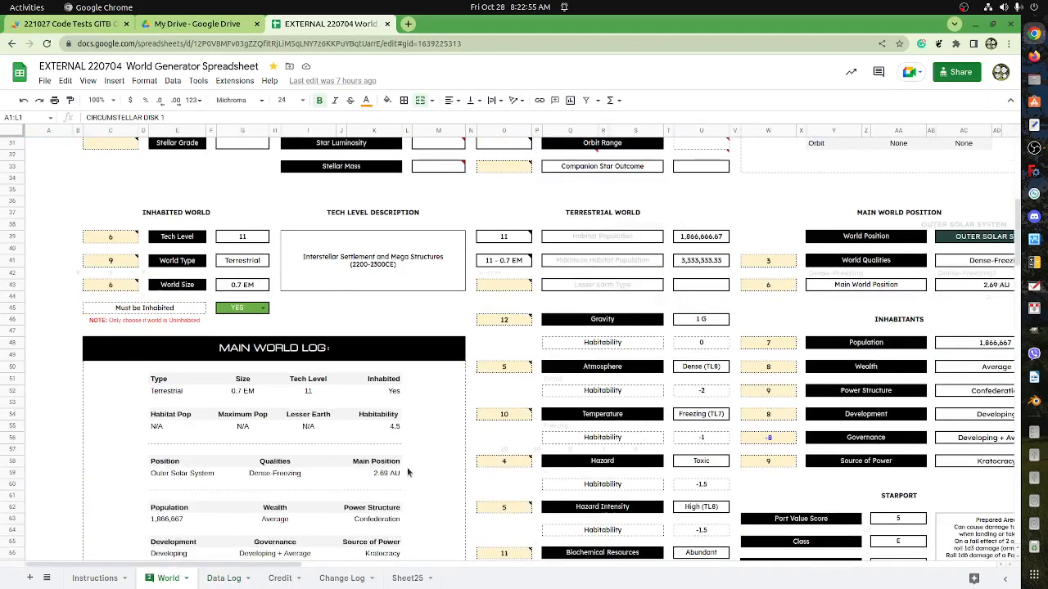
scroll(403, 476, down, 1)
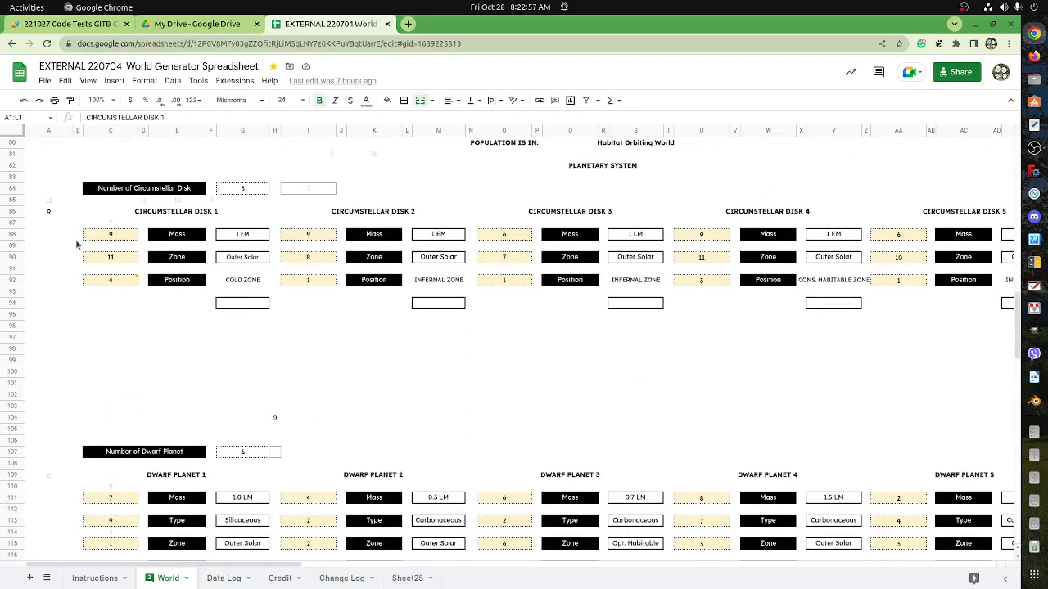
click(108, 223)
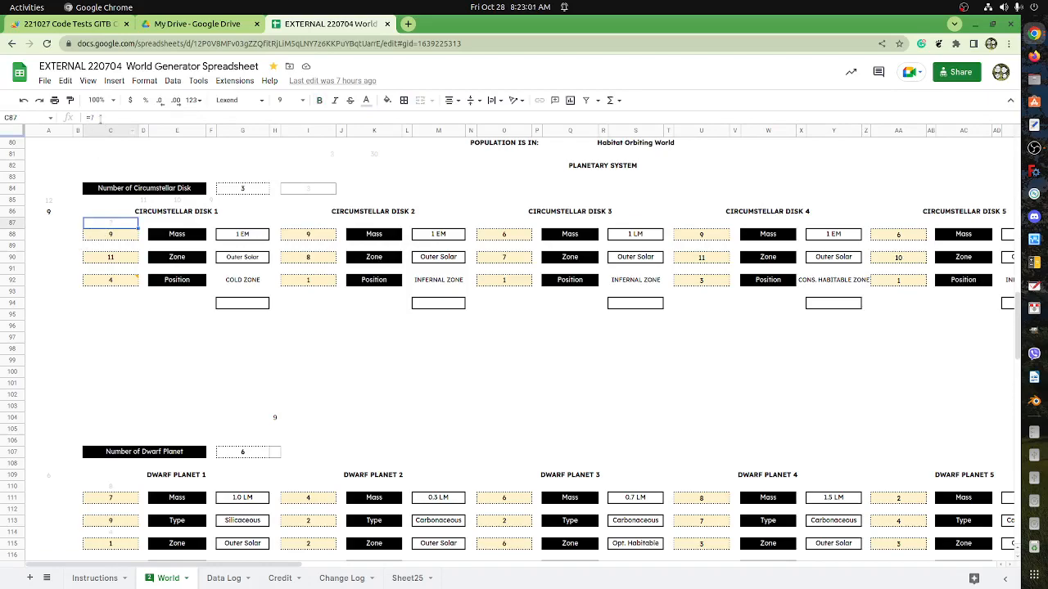
Open the World Generator spreadsheet's Apps Script project and look through the dice roll functions in Code.gs.
click(235, 80)
click(249, 135)
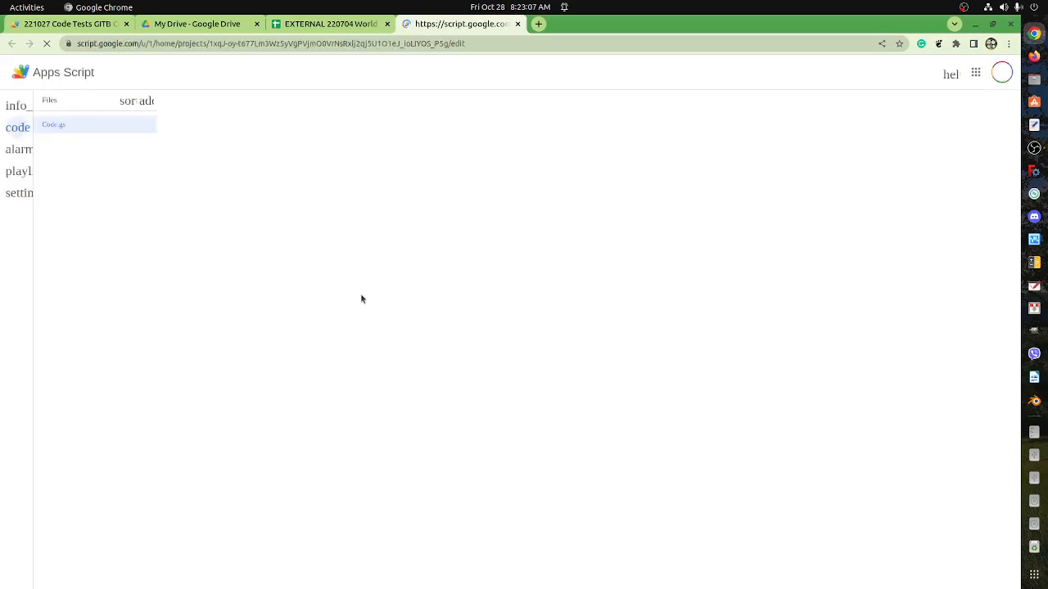
scroll(358, 308, down, 5)
scroll(351, 328, down, 20)
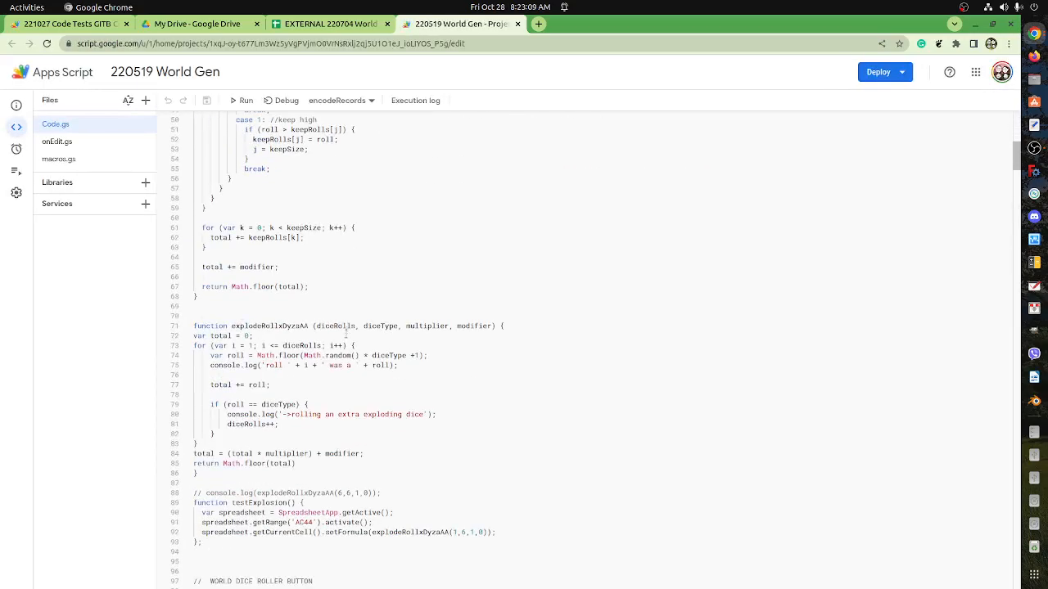
scroll(315, 355, down, 7)
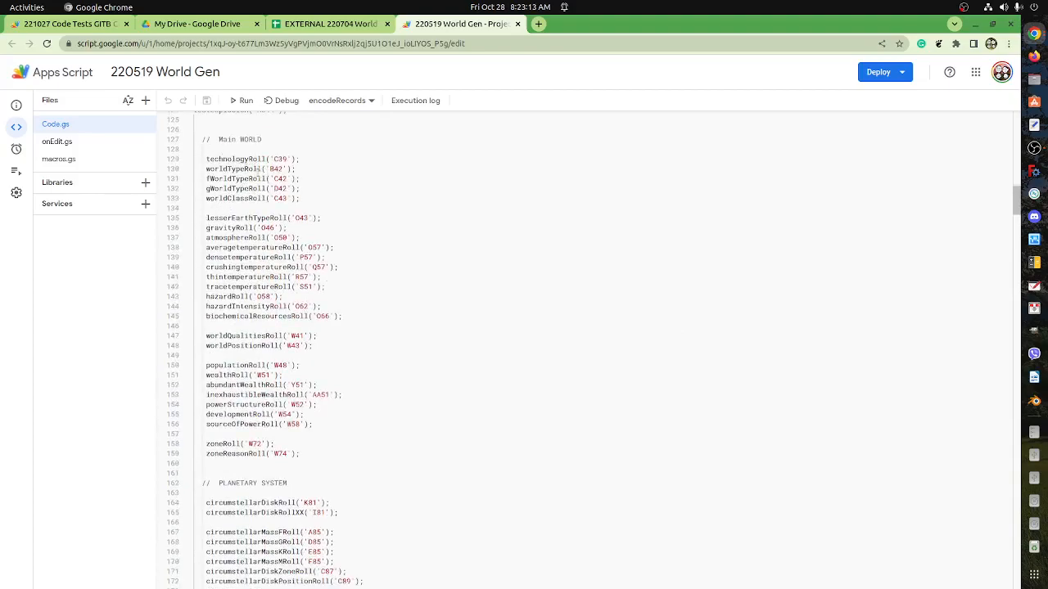
drag(1015, 201, 1033, 573)
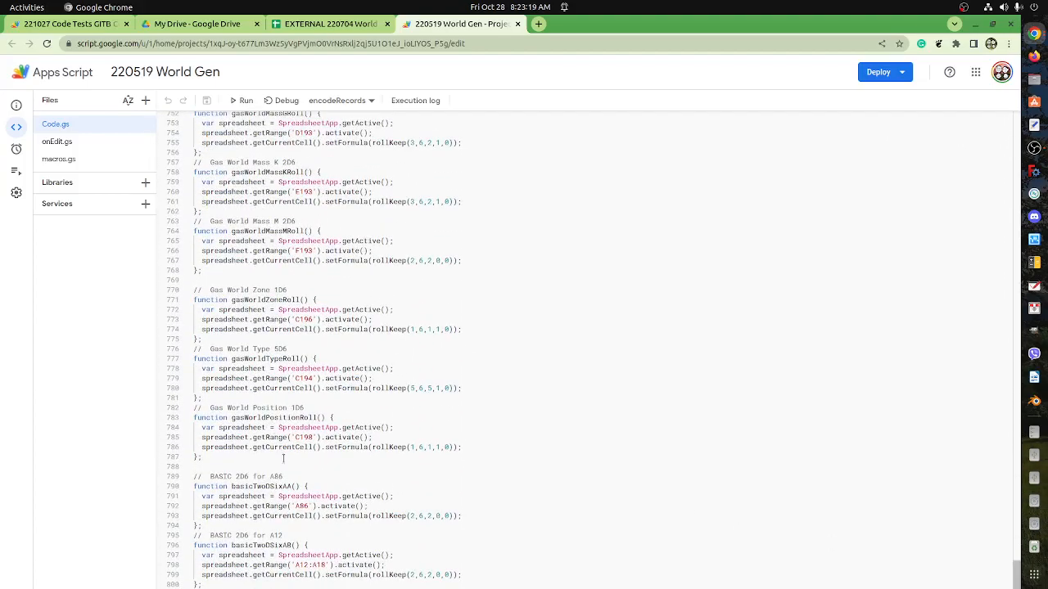
scroll(289, 477, up, 5)
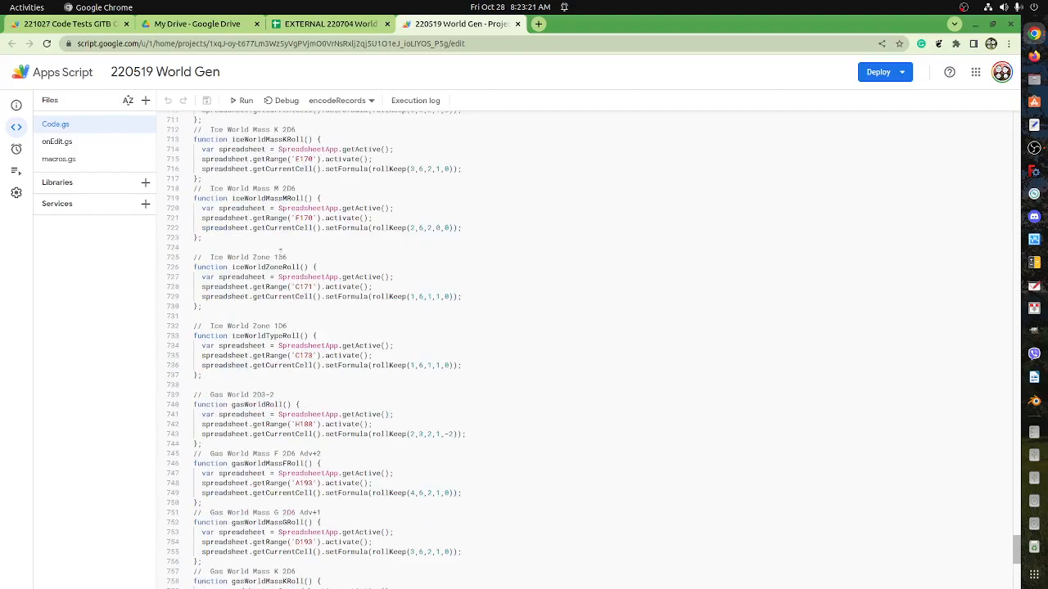
Return to the World sheet and inspect the mass formulas of Circumstellar Disks 2 and 1, plus cell C87.
click(328, 23)
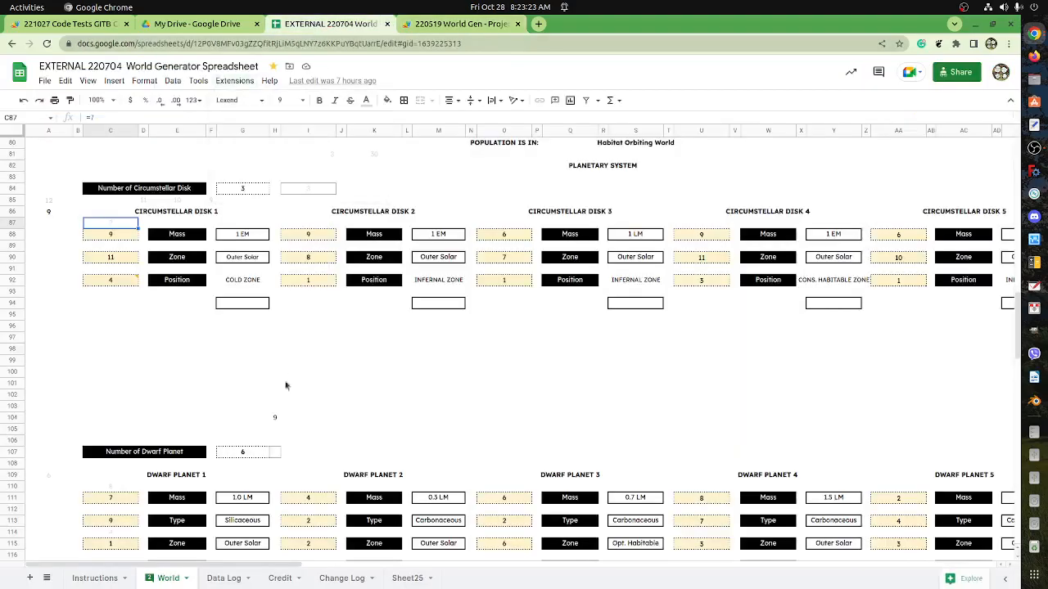
scroll(293, 410, down, 2)
scroll(278, 316, up, 3)
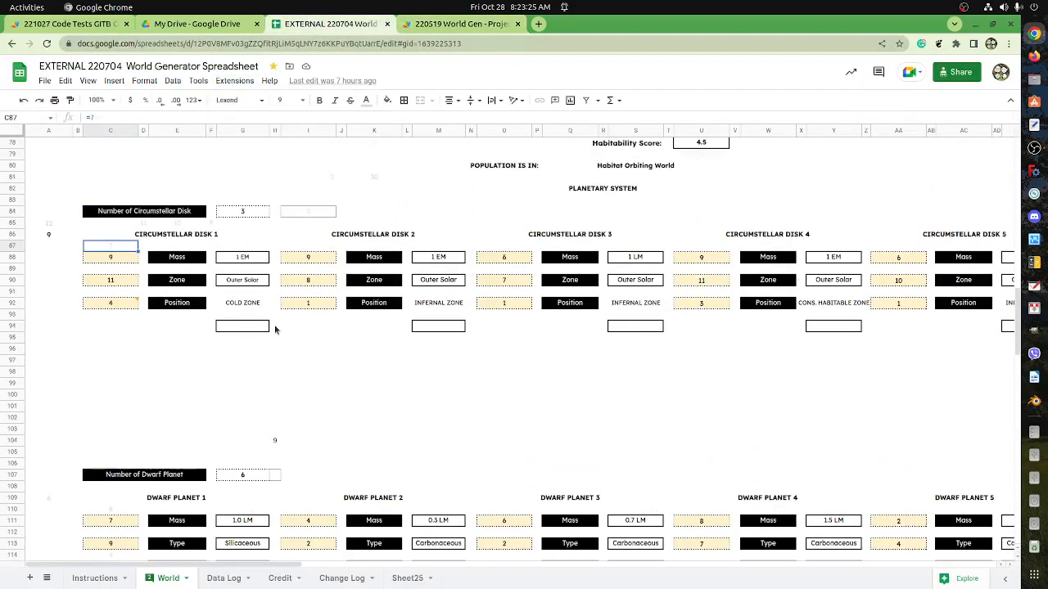
click(308, 281)
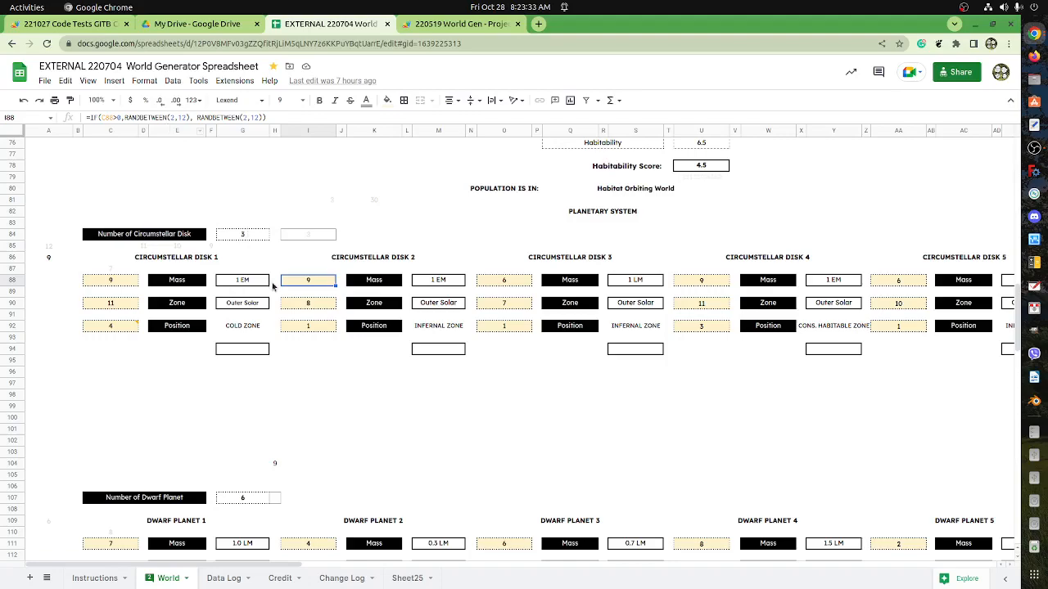
click(117, 284)
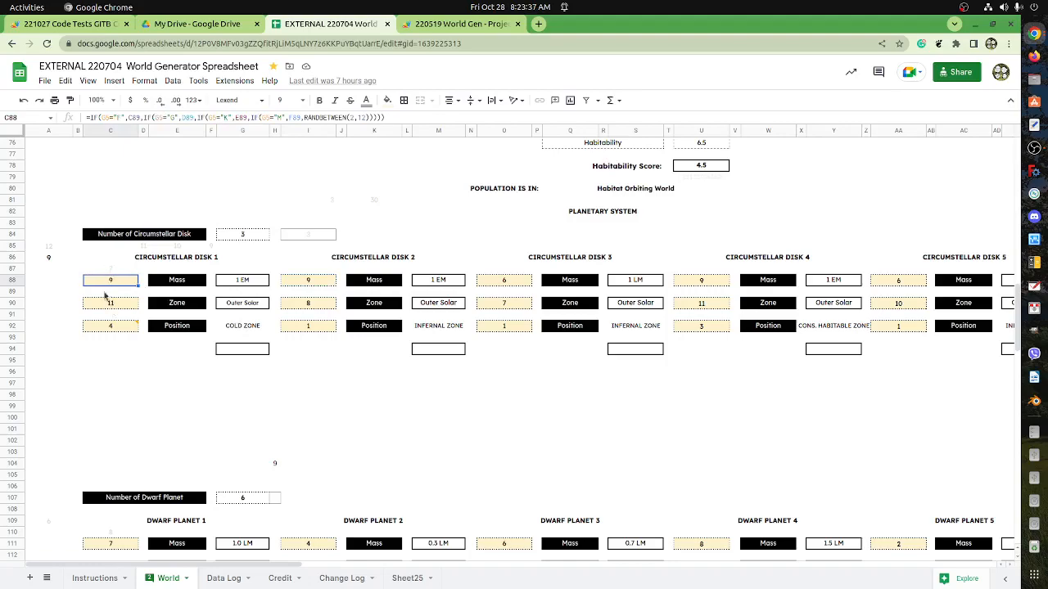
click(104, 273)
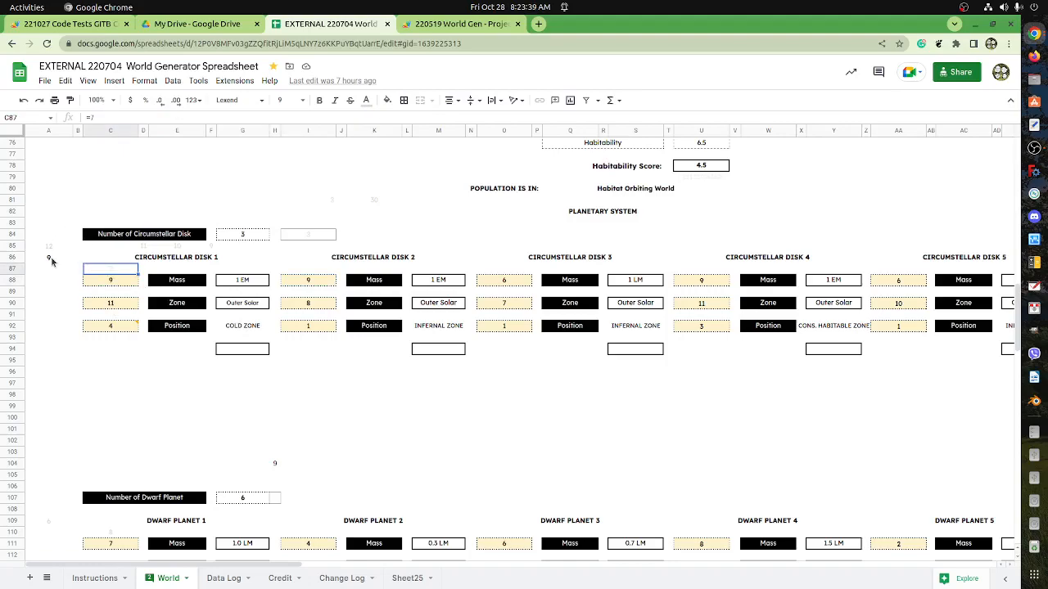
click(113, 283)
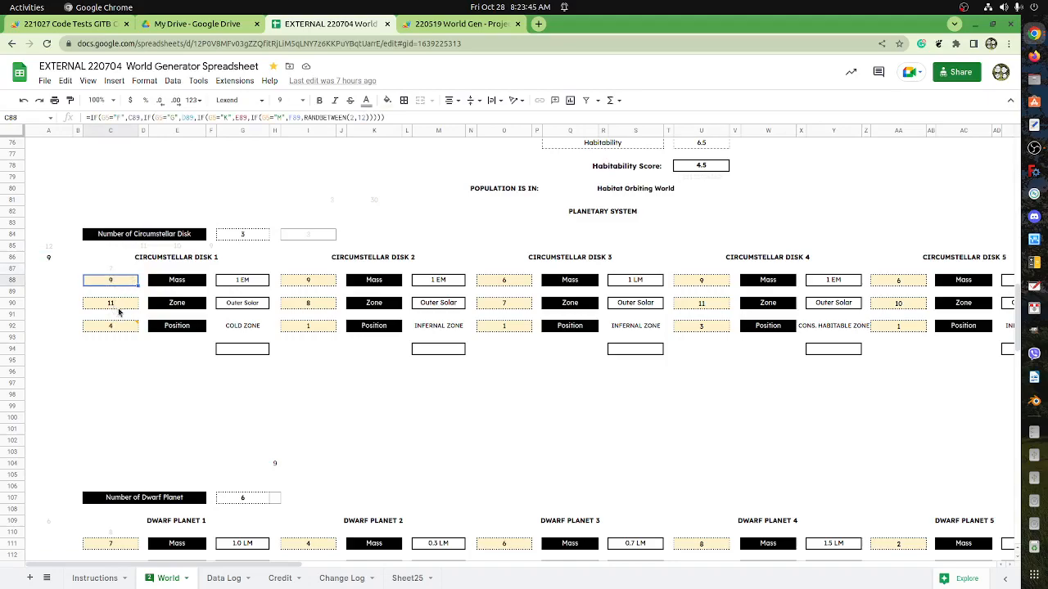
Go back to the 220519 World Gen script and examine the getRange and getCurrentCell calls in iceWorldTypeRoll.
click(416, 31)
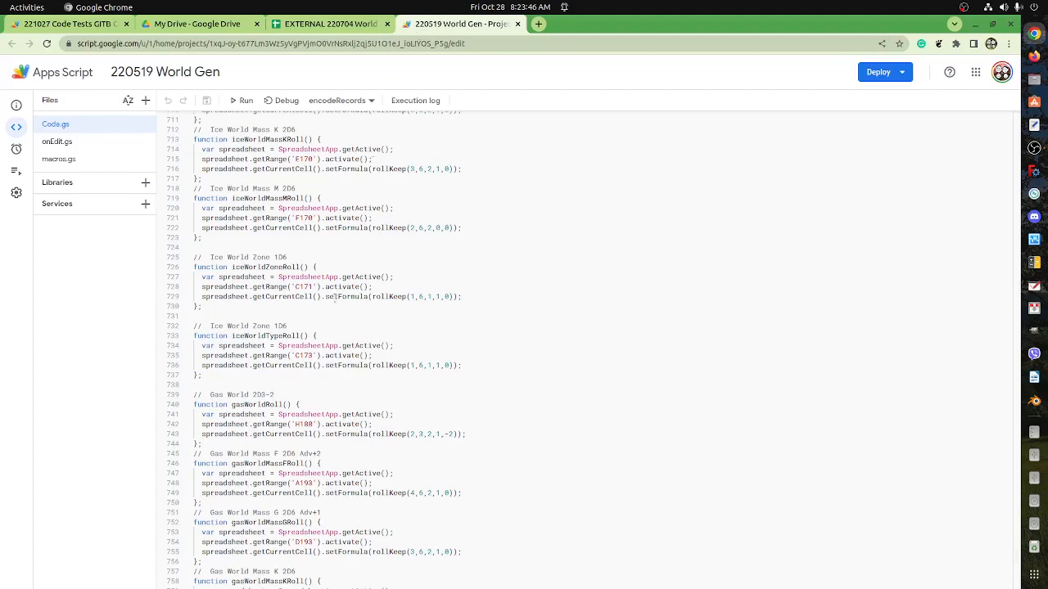
double_click(308, 355)
drag(253, 366, 308, 366)
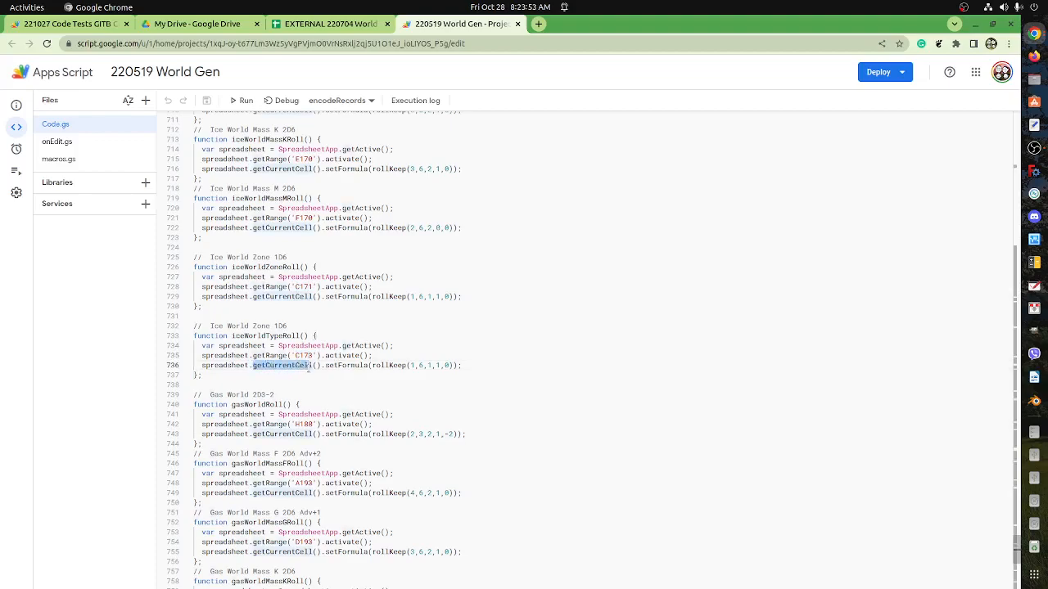
click(315, 365)
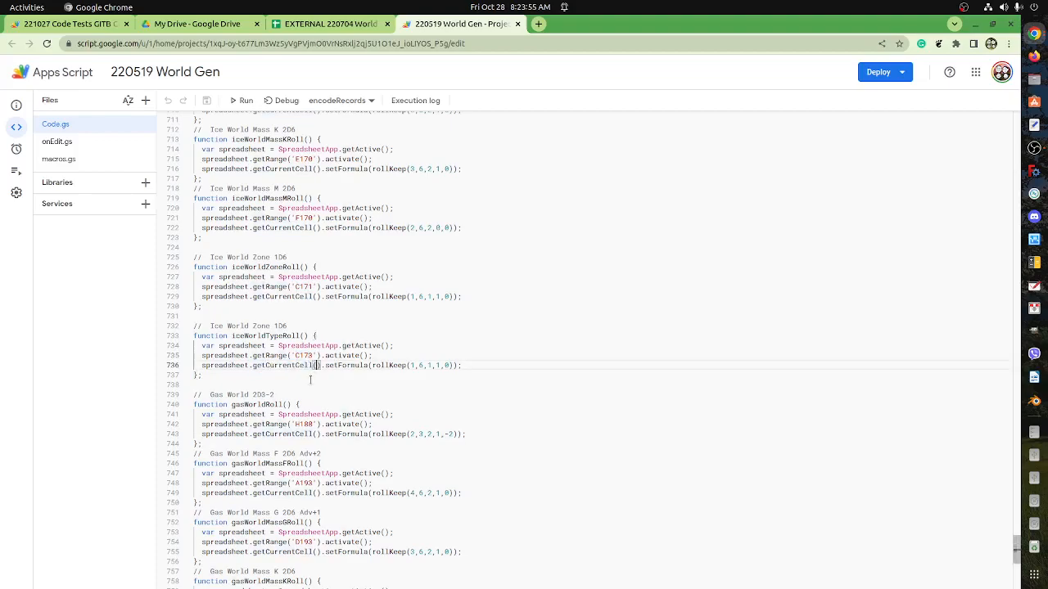
Switch to the 221027 Code Tests GITB spreadsheet, select the test range A1:C3 and look over the code notes on the sheet.
click(300, 25)
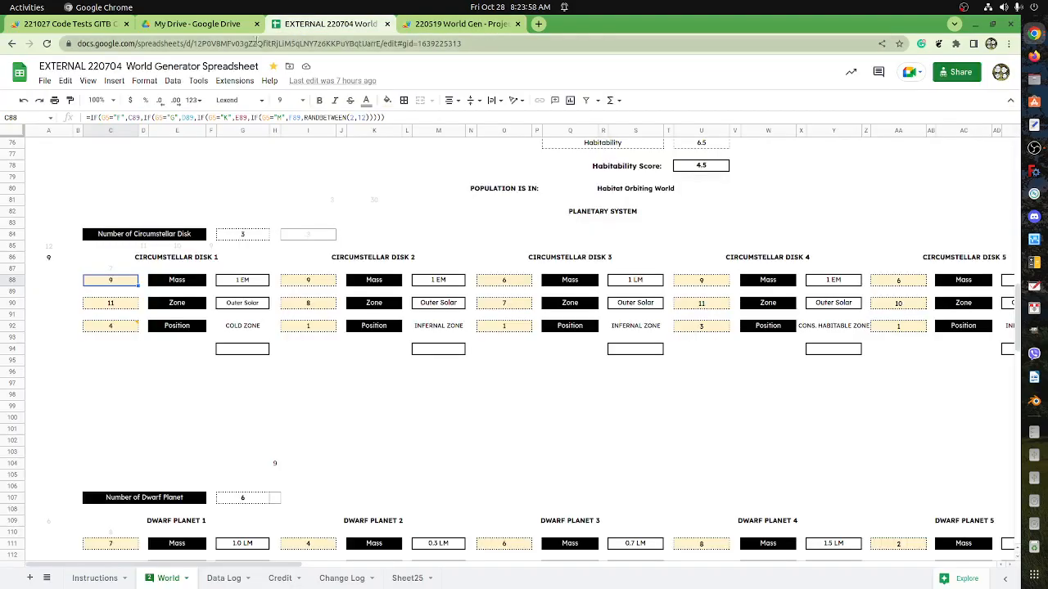
click(1034, 33)
click(957, 80)
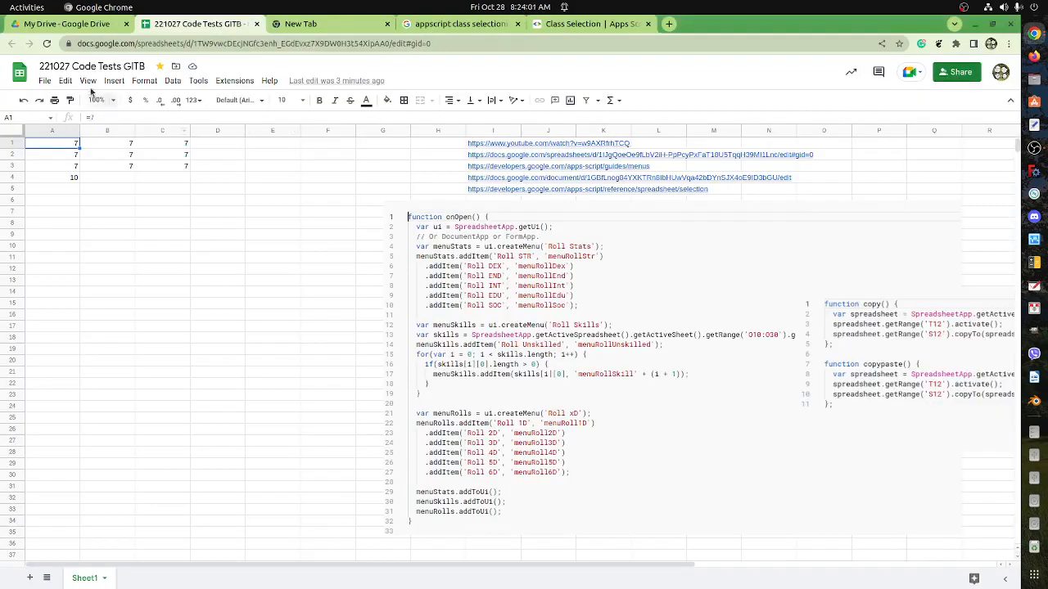
drag(774, 23, 637, 118)
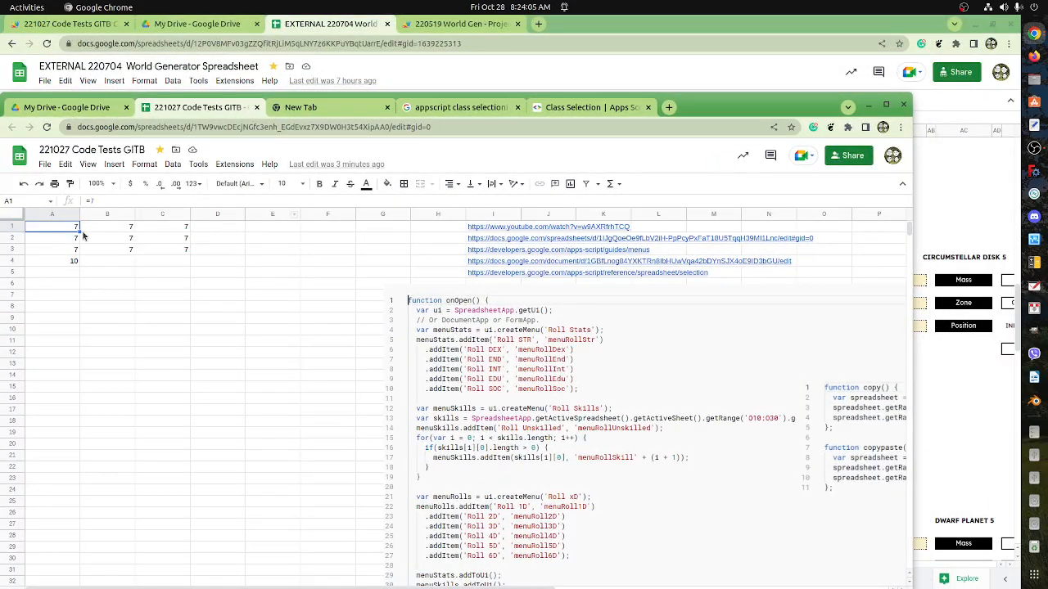
scroll(458, 351, down, 1)
scroll(460, 344, up, 1)
shift+click(173, 253)
scroll(547, 384, down, 4)
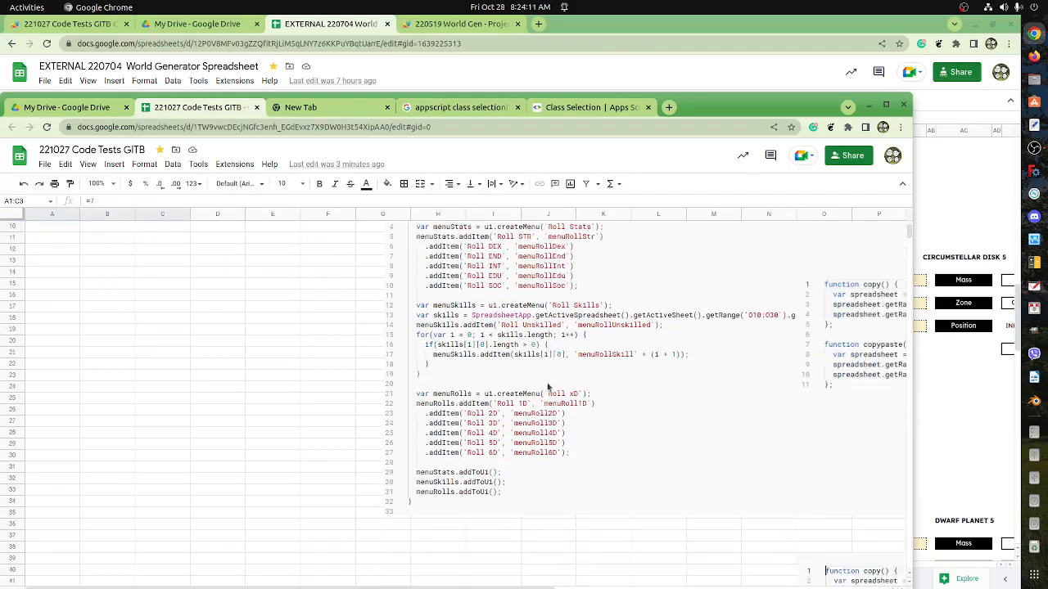
scroll(547, 384, down, 2)
scroll(545, 378, up, 1)
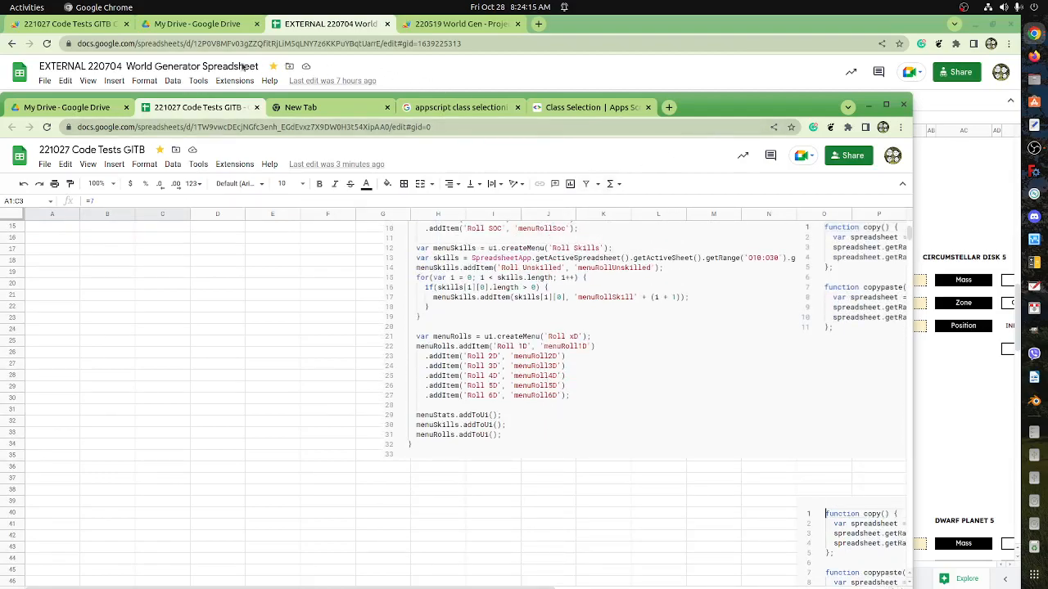
Open the 221027 Code Tests GITB script and highlight the A1:C3 range in the setFormula line of basicTwoDSixAA.
click(70, 23)
scroll(312, 323, down, 2)
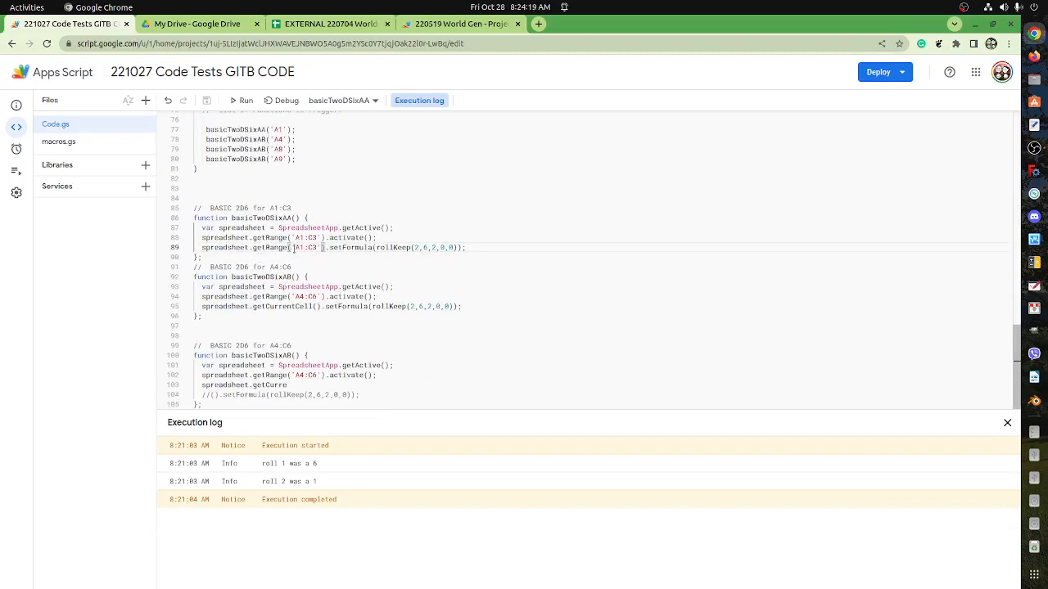
drag(295, 247, 317, 247)
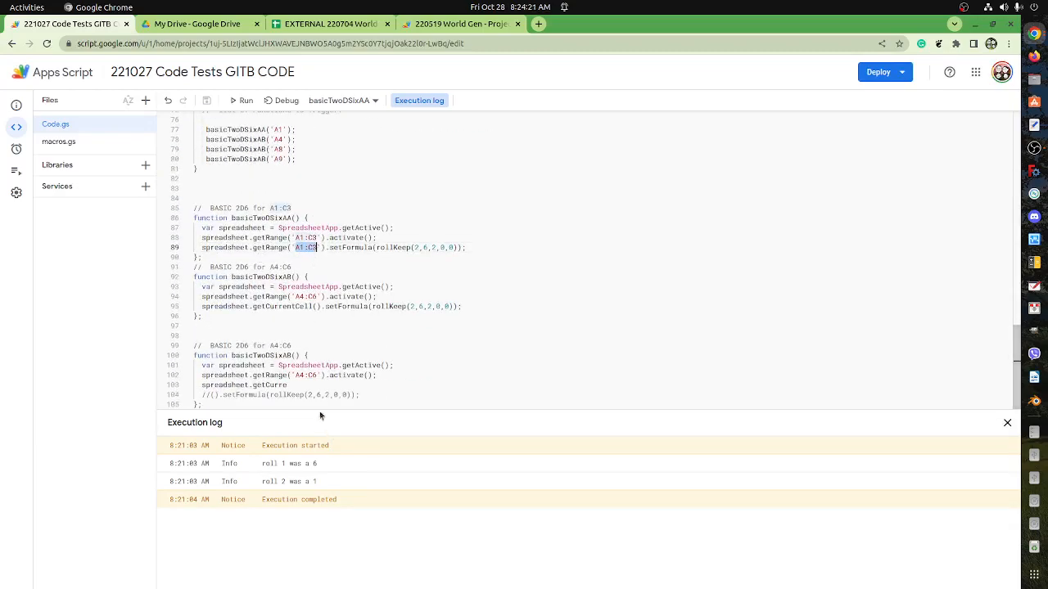
click(336, 25)
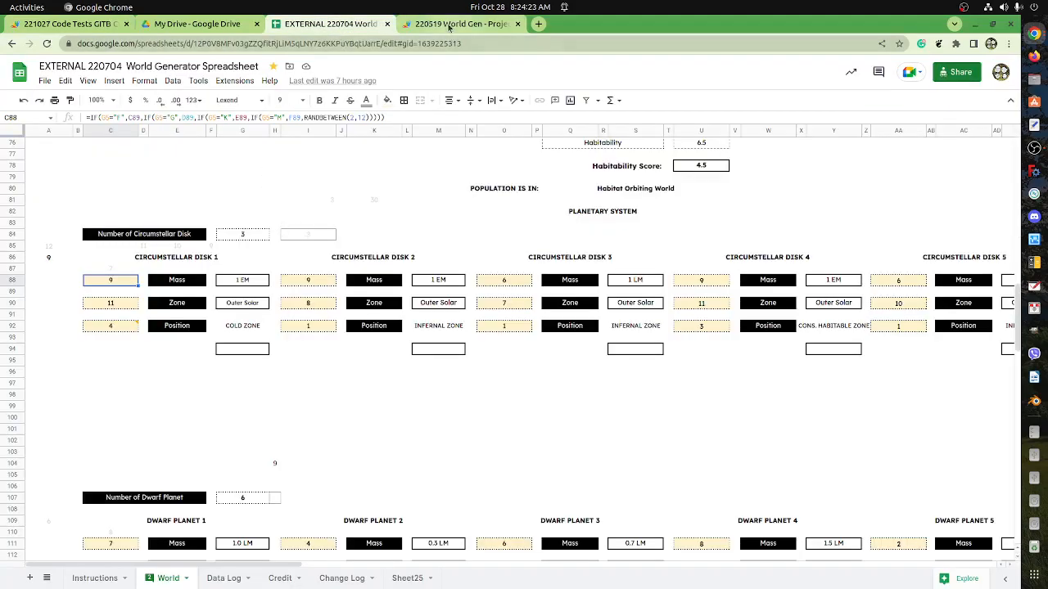
click(451, 24)
click(311, 24)
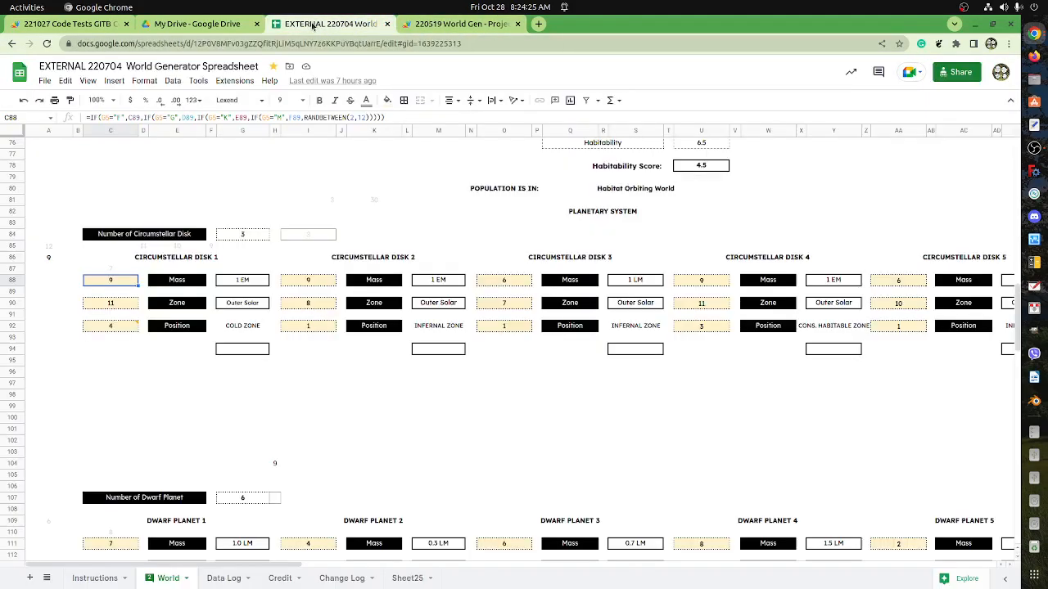
click(95, 24)
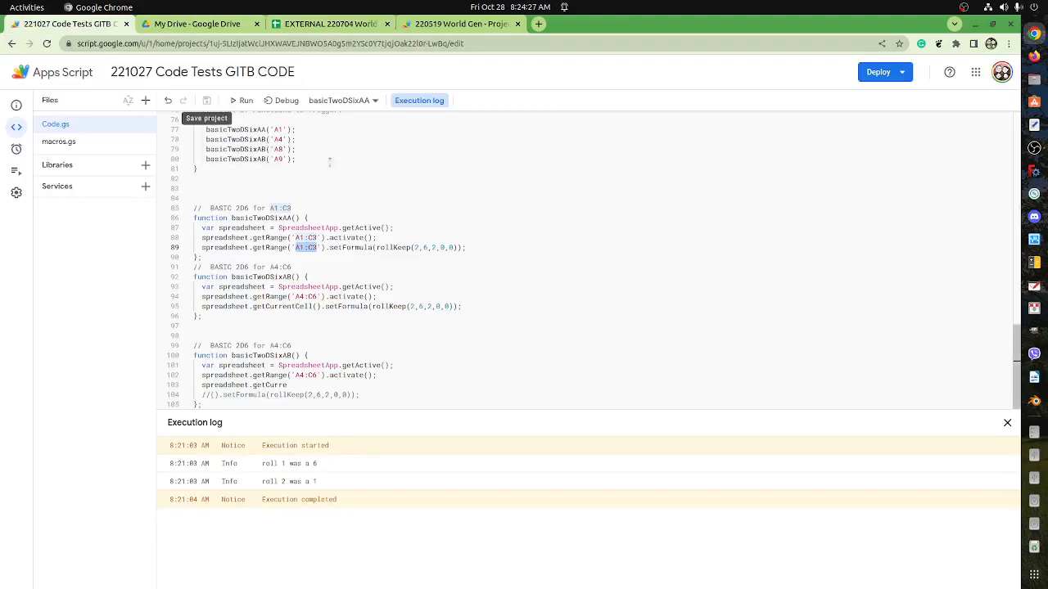
click(319, 24)
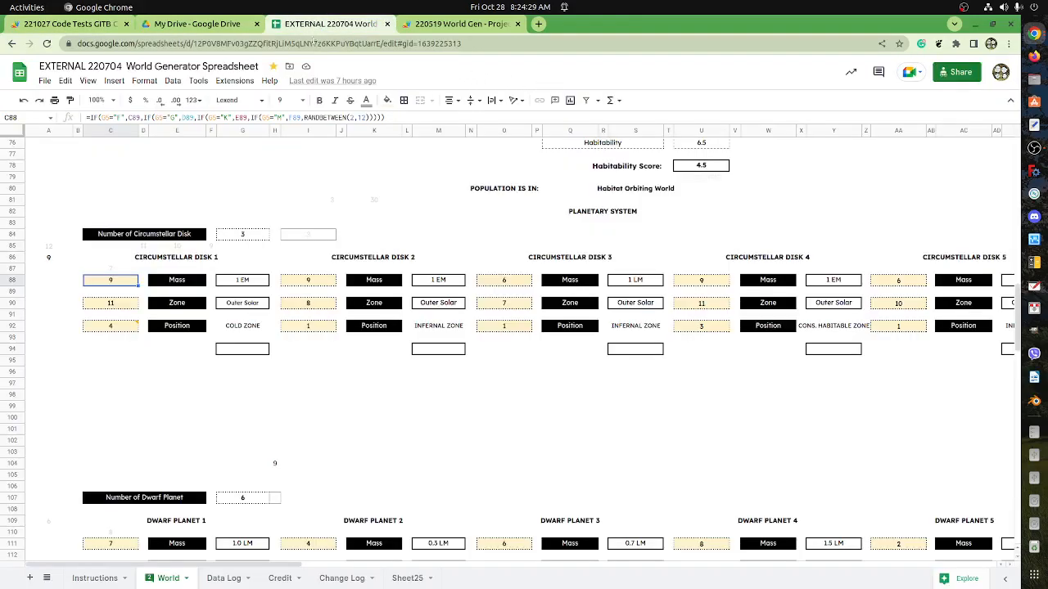
Bring up the Code Tests GITB spreadsheet full screen and examine the RANDBETWEEN copy and copypaste notes around columns S and T.
drag(619, 19, 600, 211)
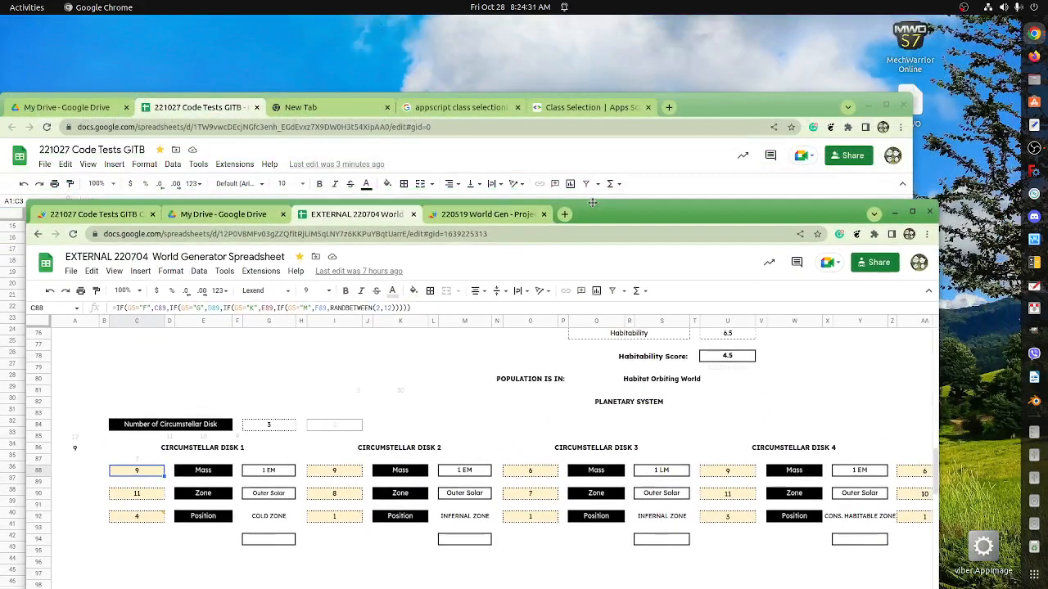
click(742, 107)
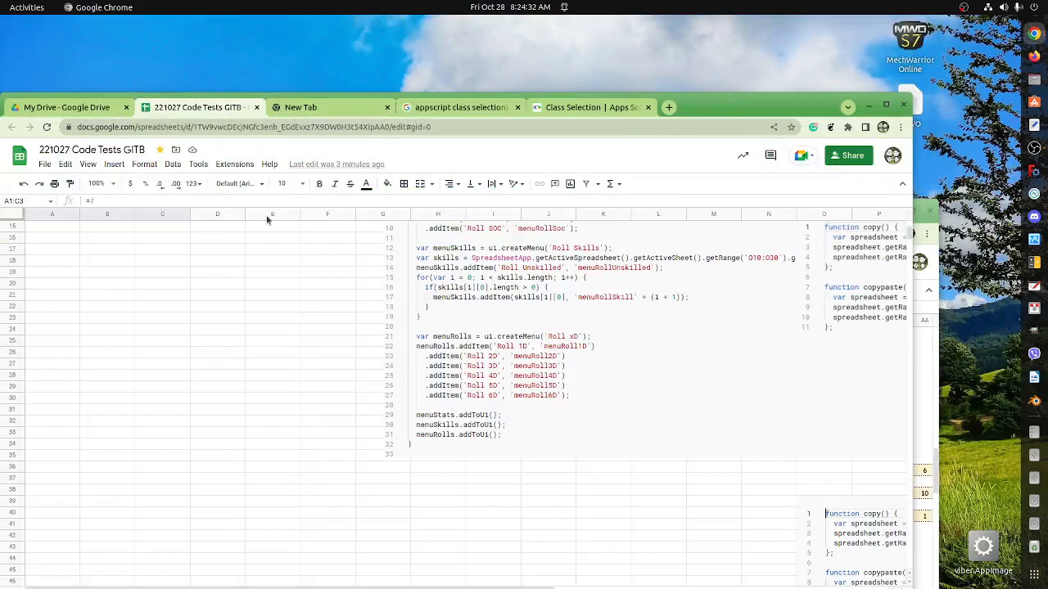
click(885, 104)
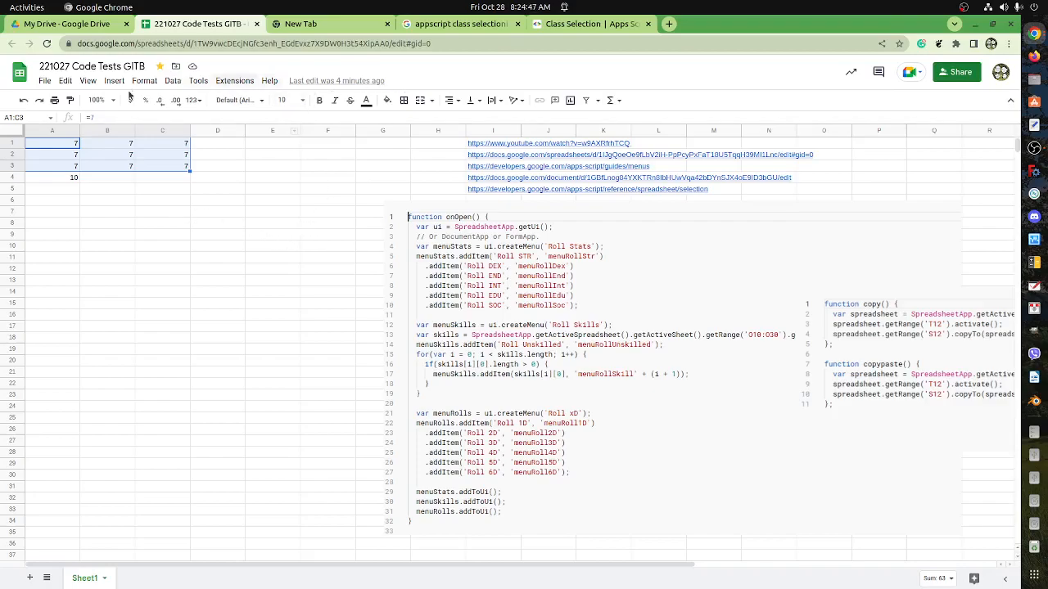
drag(419, 564, 743, 586)
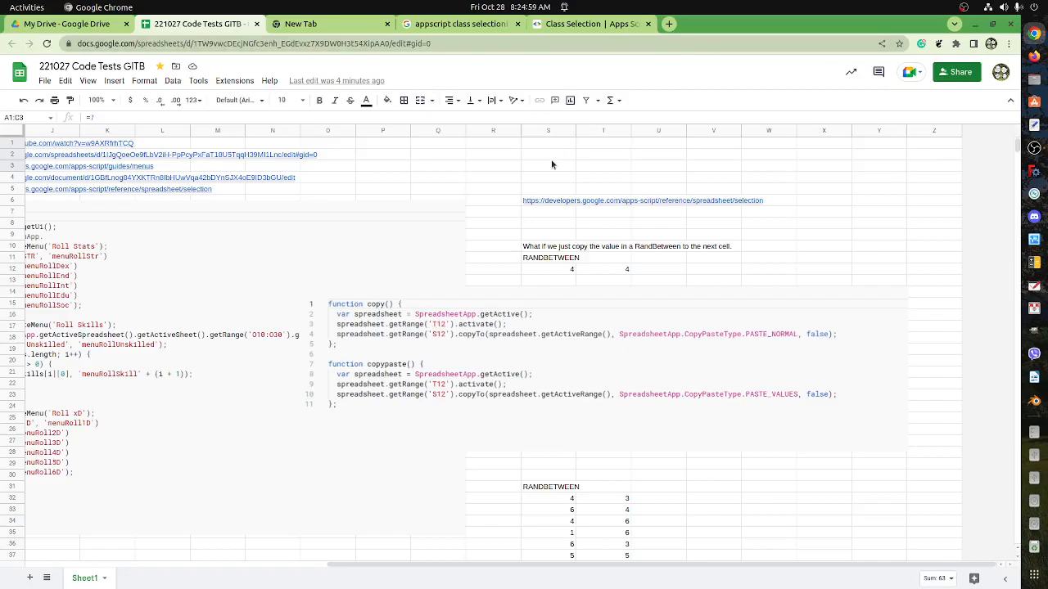
scroll(554, 209, down, 2)
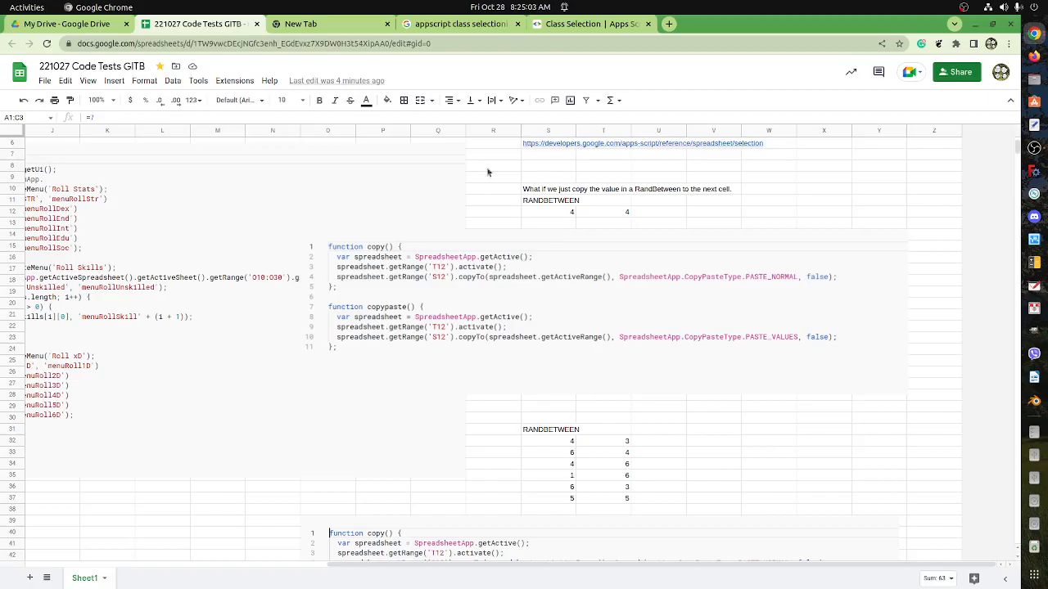
Return to the World Generator spreadsheet full screen and inspect the Dwarf Planet 1 mass formula in C111.
click(974, 23)
click(913, 212)
scroll(499, 262, down, 8)
click(119, 214)
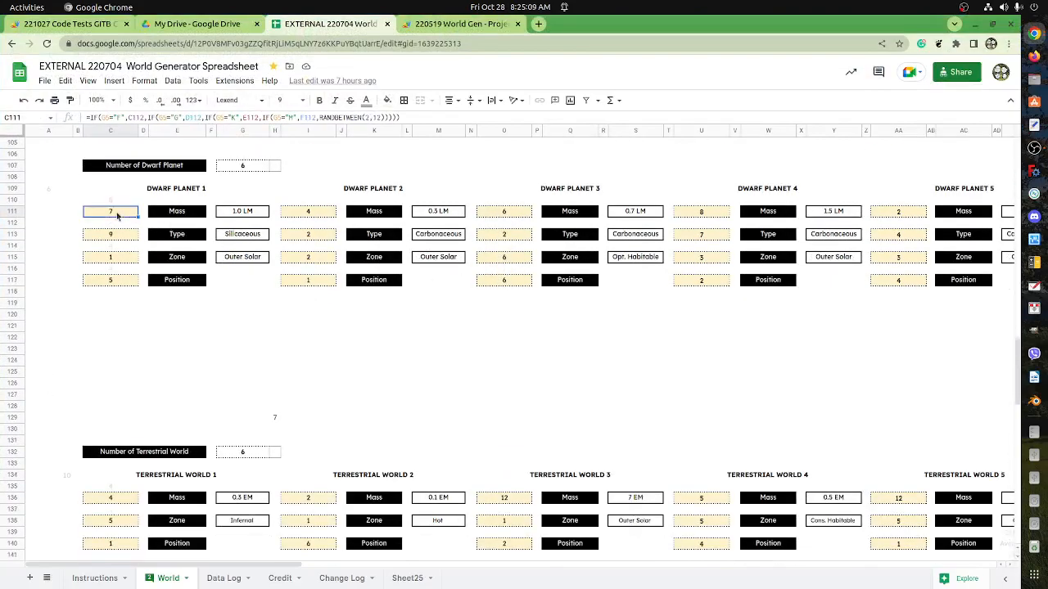
Inspect the Dwarf Planet 2 mass formula in I111.
click(310, 214)
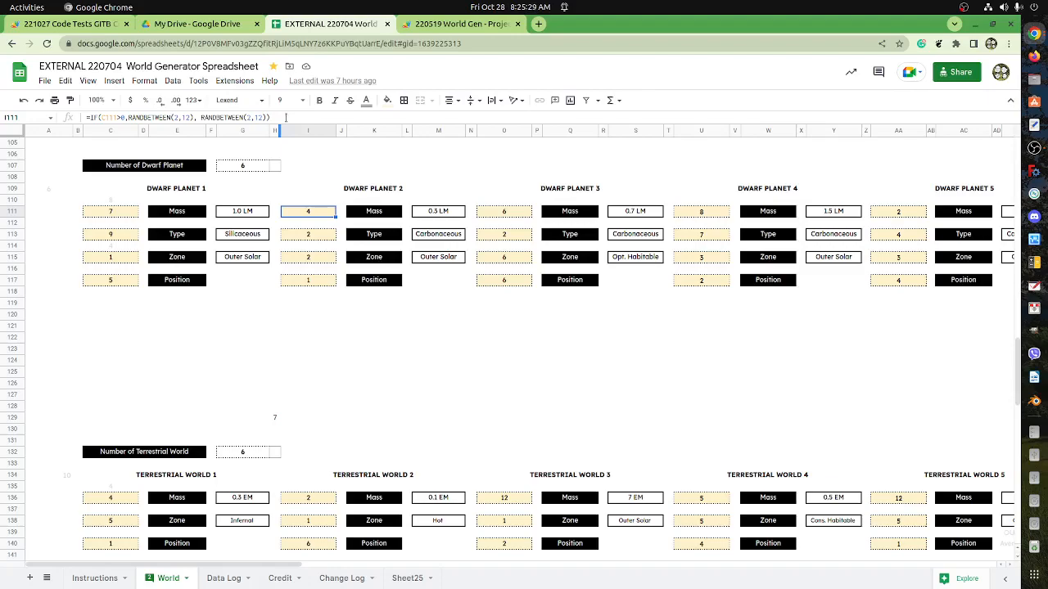
click(277, 214)
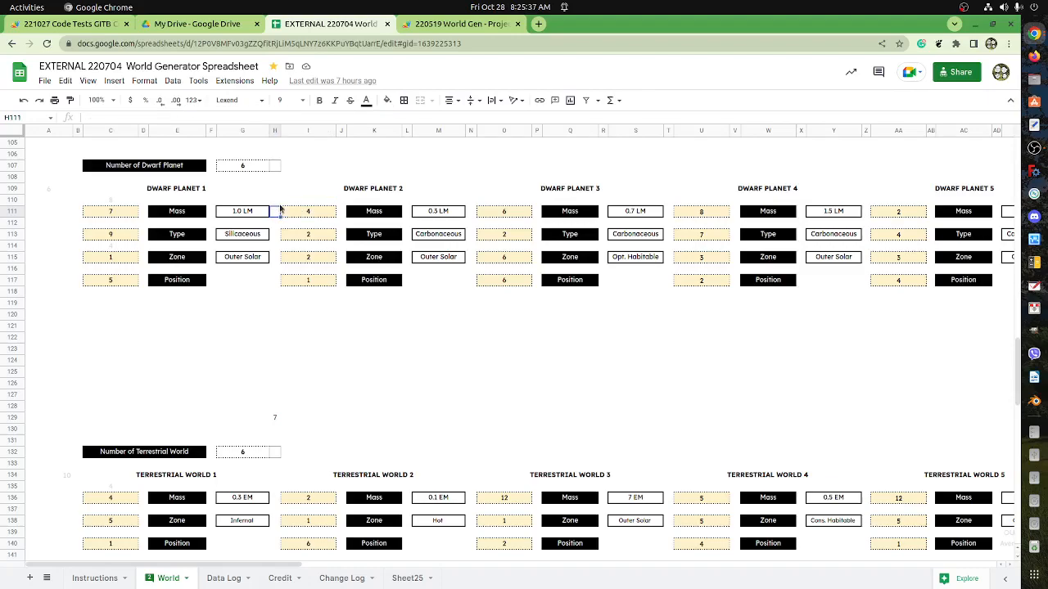
Copy the Circumstellar Disk 2 mass formula =IF(C88>0,RANDBETWEEN(2,12), RANDBETWEEN(2,12)) from I88 into the empty cell H88.
scroll(286, 243, up, 5)
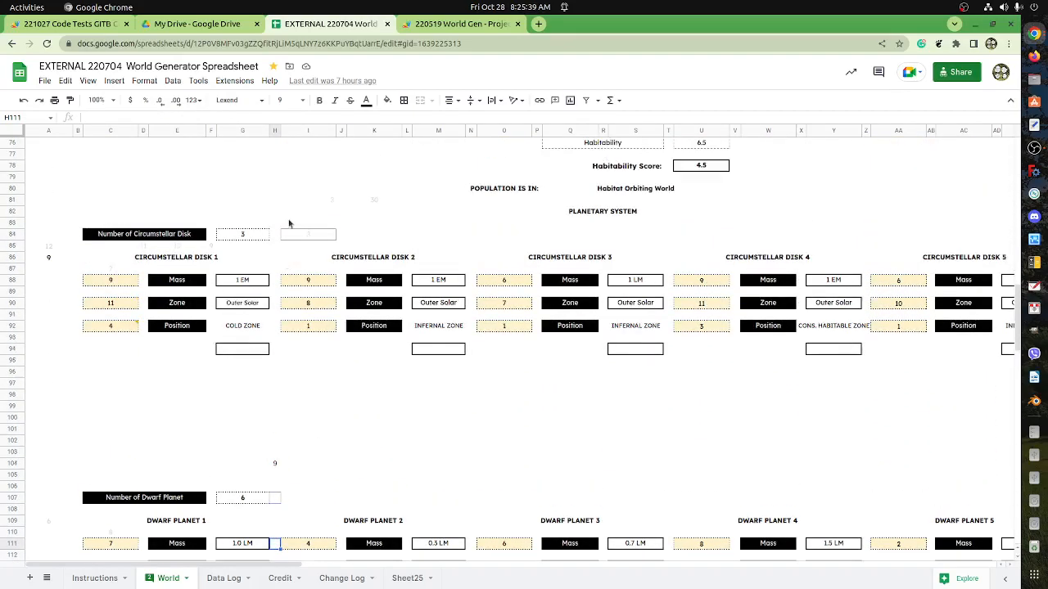
click(276, 245)
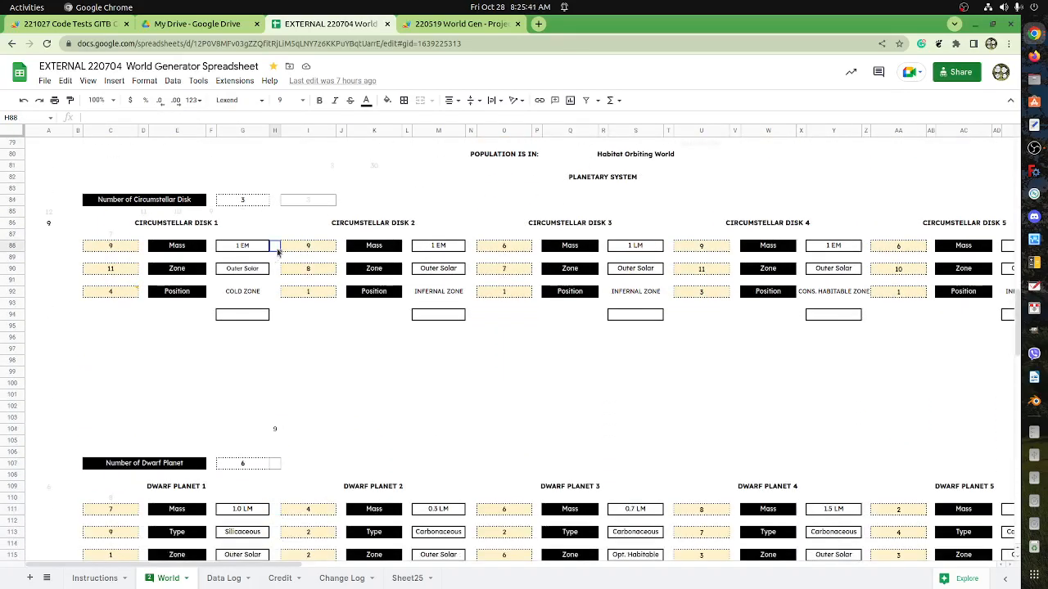
click(312, 248)
drag(286, 113, 73, 115)
key(ctrl+c)
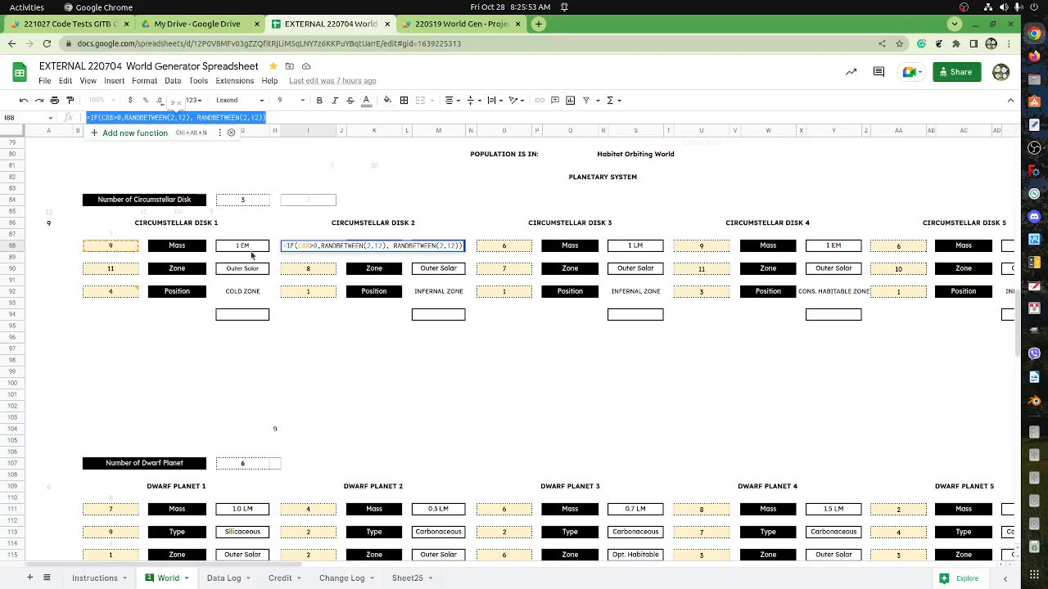
key(Escape)
click(277, 250)
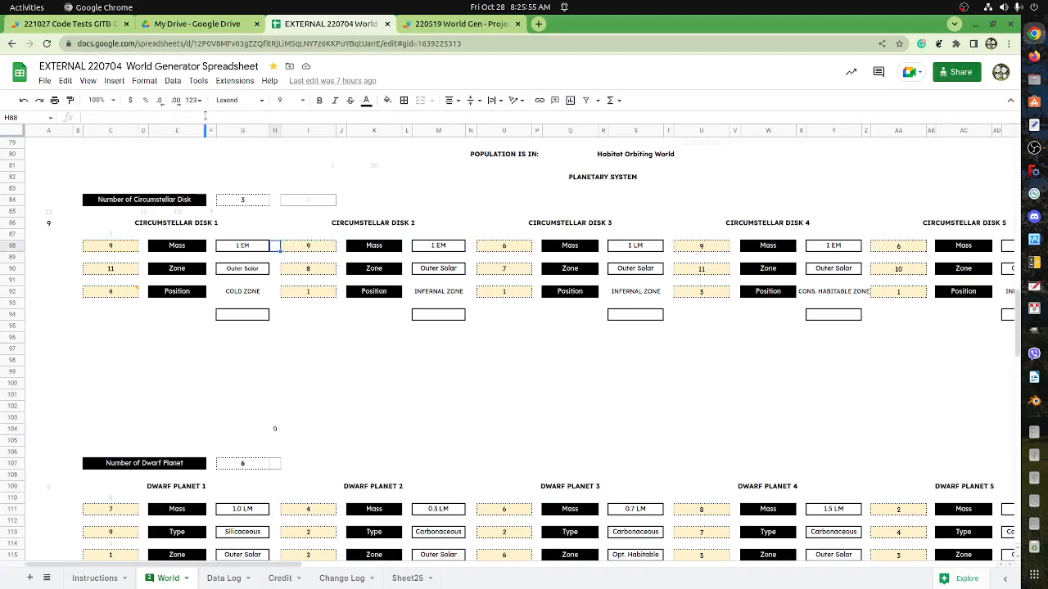
key(ctrl+v)
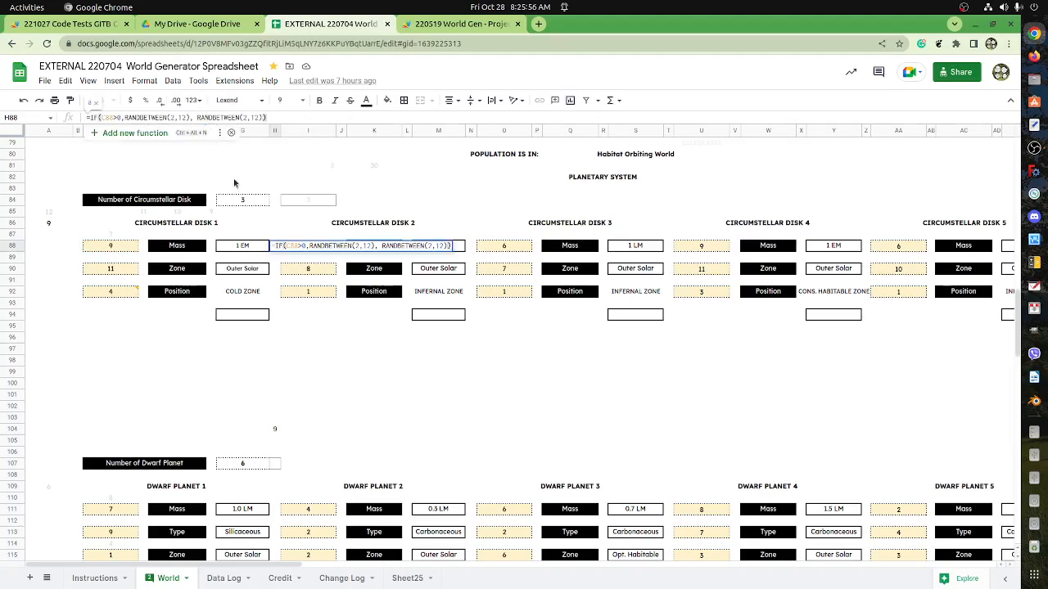
click(275, 215)
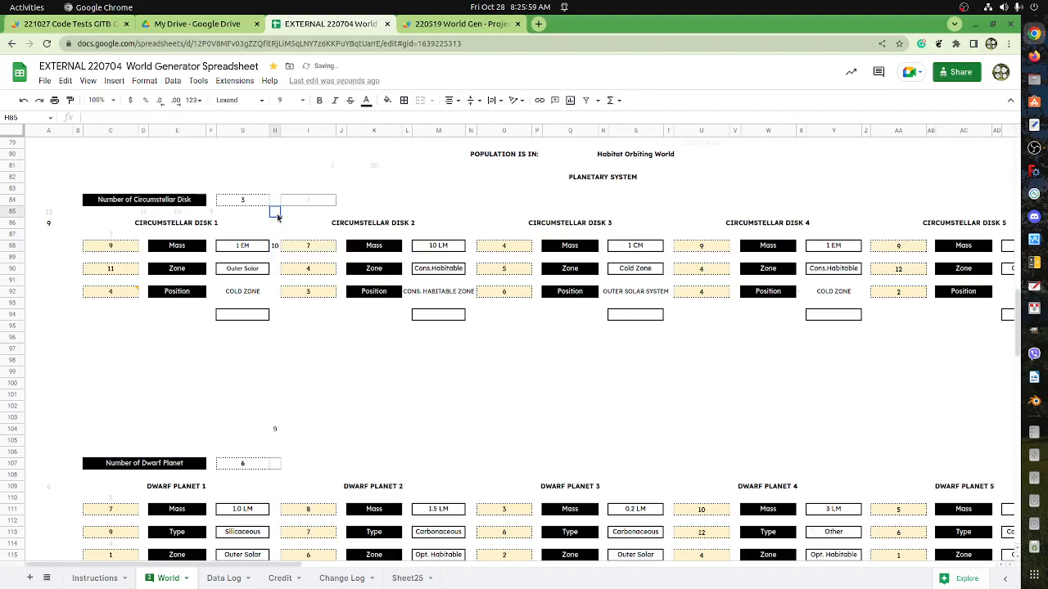
In H88's formula, change the value-if-true part to a parenthesised single die roll, (RANDBETWEEN(1,6)).
click(276, 249)
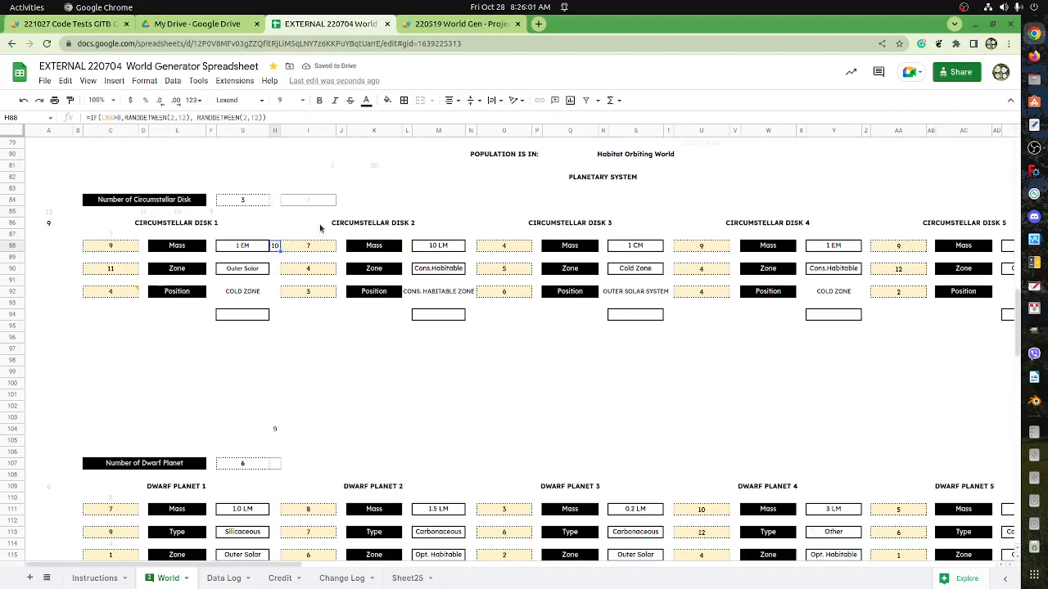
click(125, 117)
text(()
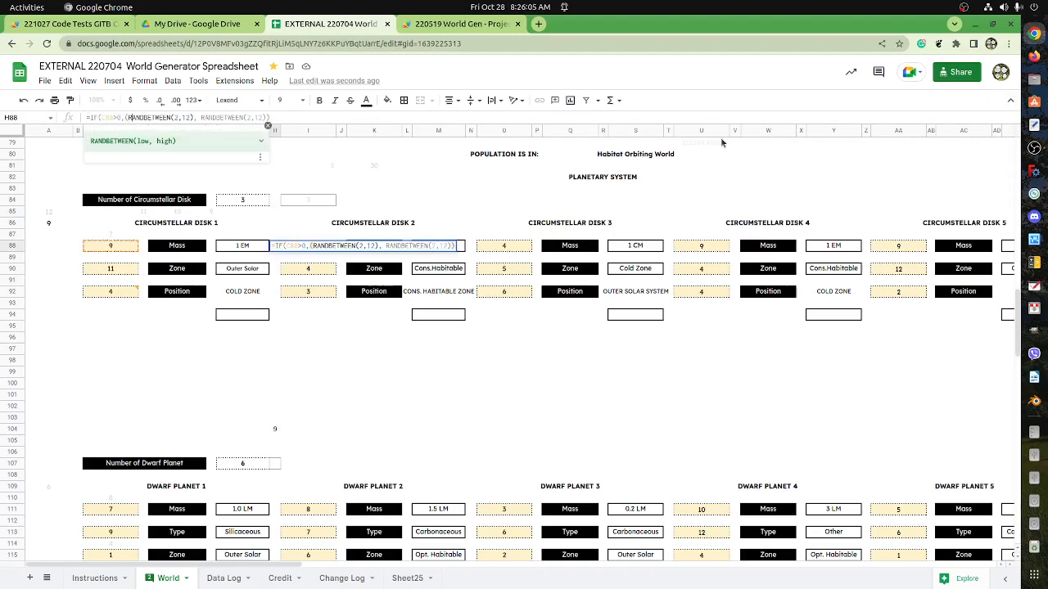
key(Right)
key(Right)
key(Right)
key(Right)
key(Right)
key(Right)
key(Right)
key(Right)
key(Right)
key(shift+Right)
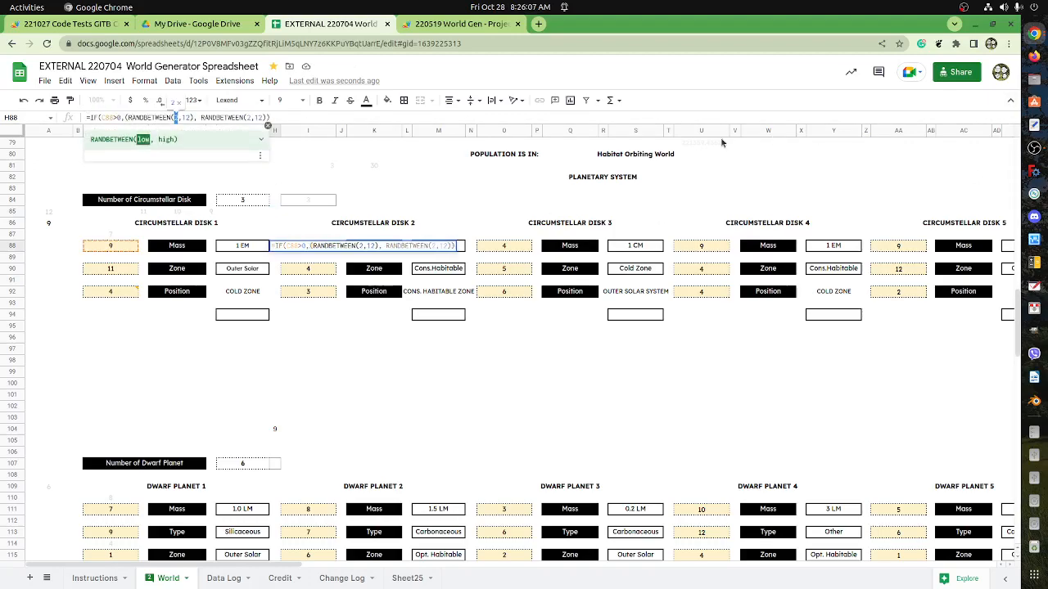
text(1)
key(Right)
key(shift+Right)
key(shift+Right)
key(Right)
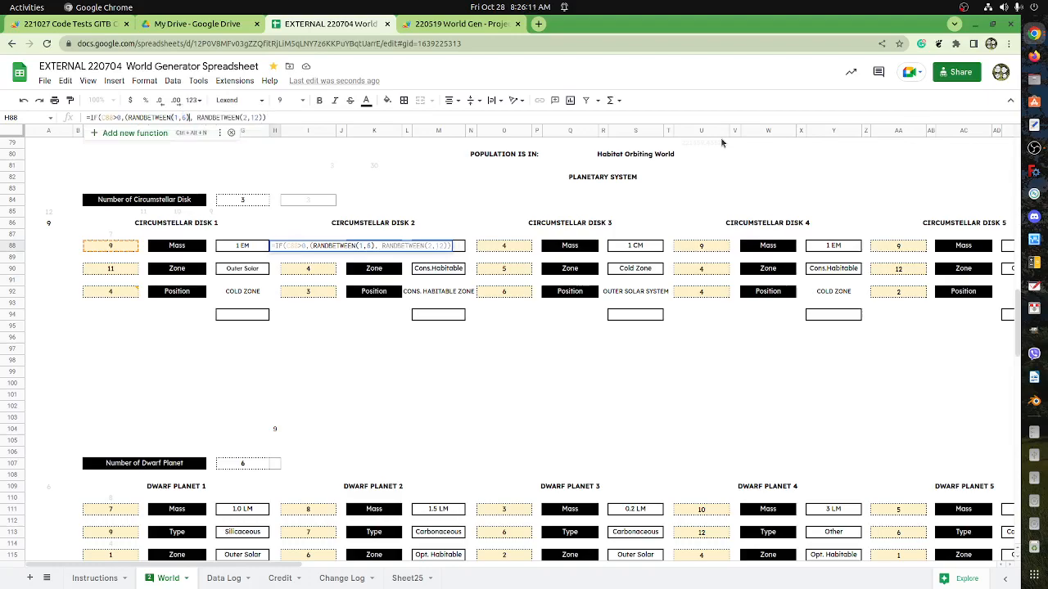
text())
Add an outer opening parenthesis before the die roll in H88's formula and select the (RANDBETWEEN(1,6)) term for reuse.
key(Left)
key(Left)
key(Left)
key(Left)
key(Left)
key(Left)
key(Left)
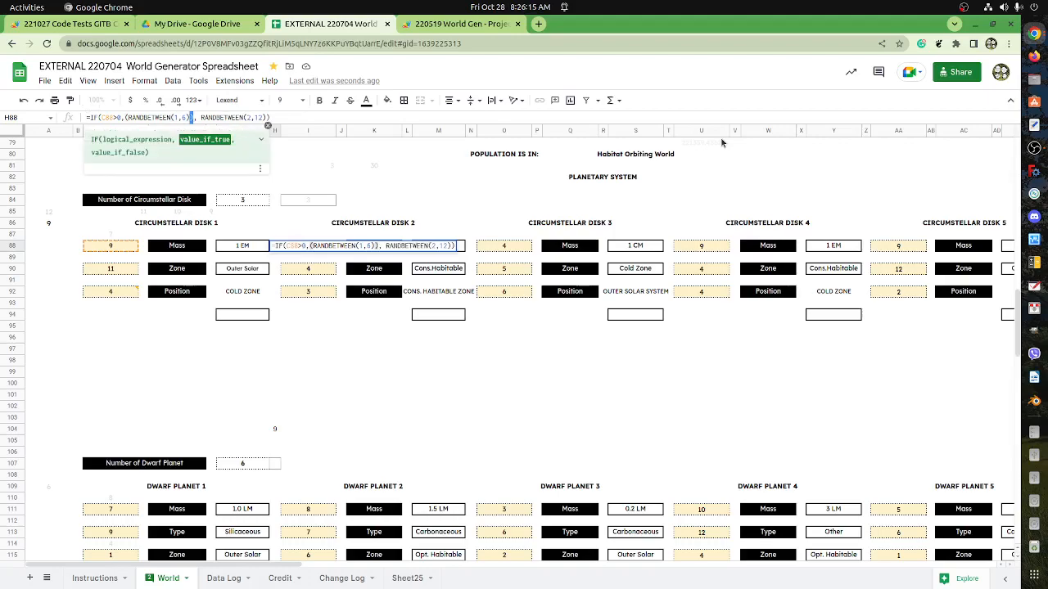
key(Left)
text(()
key(shift+Right)
key(shift+Right)
key(shift+Right)
key(shift+Right)
key(shift+Right)
key(shift+Right)
key(shift+Right)
key(shift+Right)
key(shift+Right)
key(shift+Right)
key(shift+Right)
key(shift+Right)
key(shift+Right)
key(shift+Right)
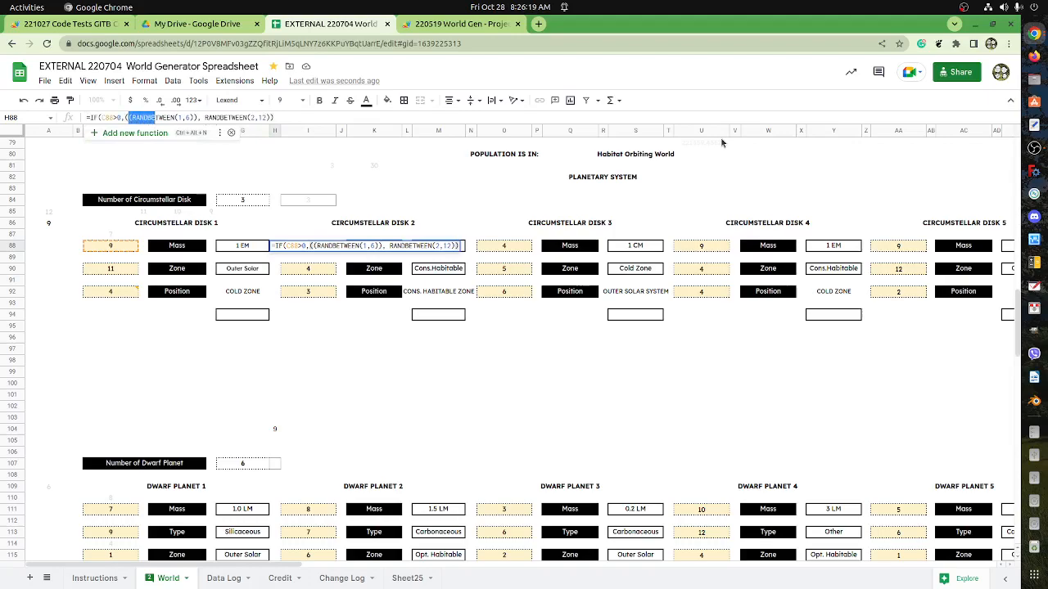
key(shift+Right)
key(shift+Right)
key(shift+Right)
key(shift+Right)
key(ctrl+c)
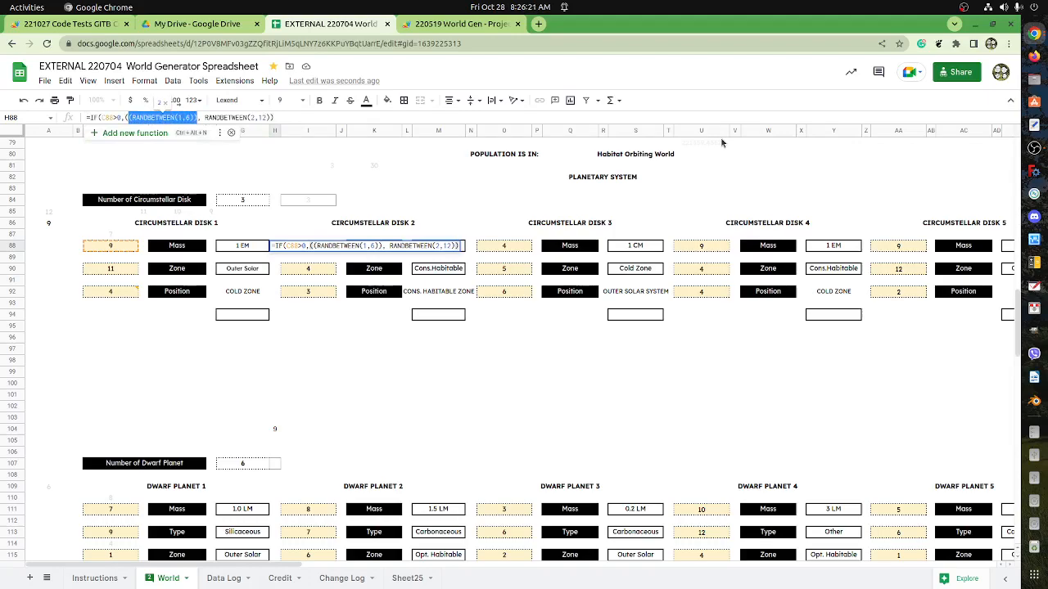
Extend H88's value-if-true part to ((RANDBETWEEN(1,6))+(RANDBETWEEN(1,6))) and commit the formula.
key(Right)
text(+)
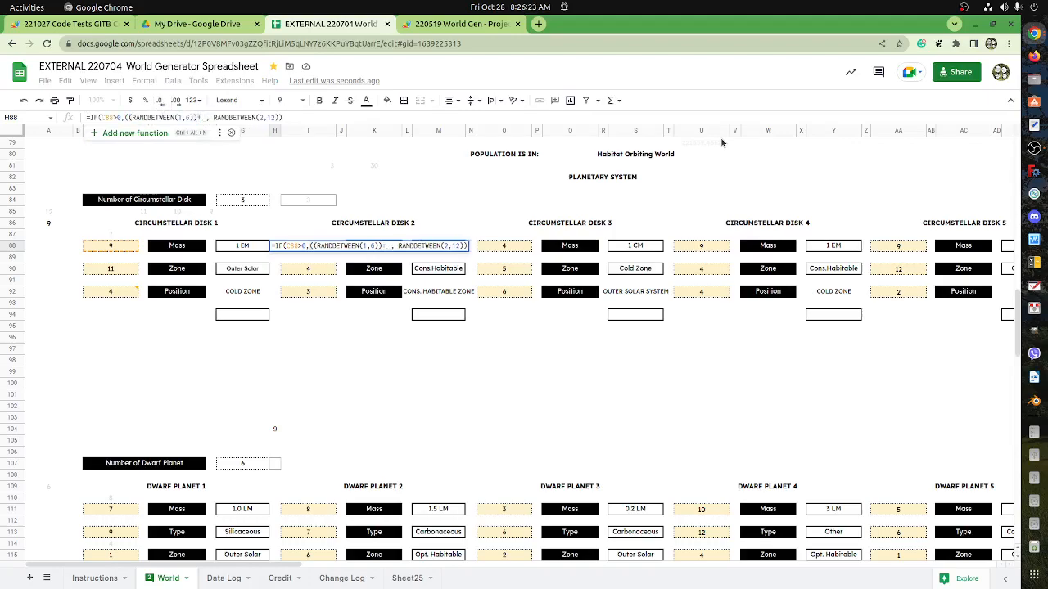
text(()
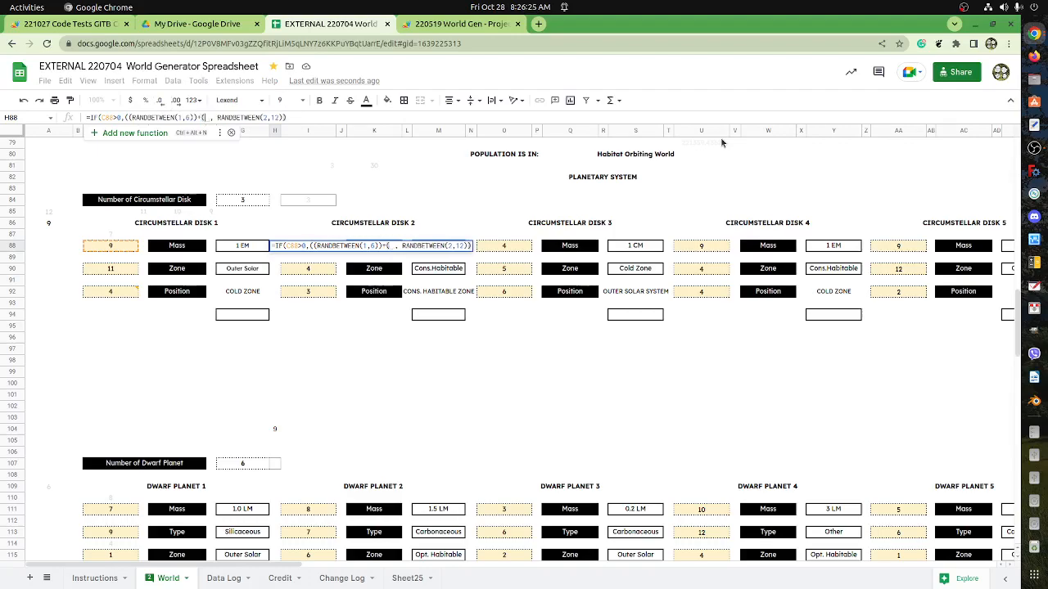
key(BackSpace)
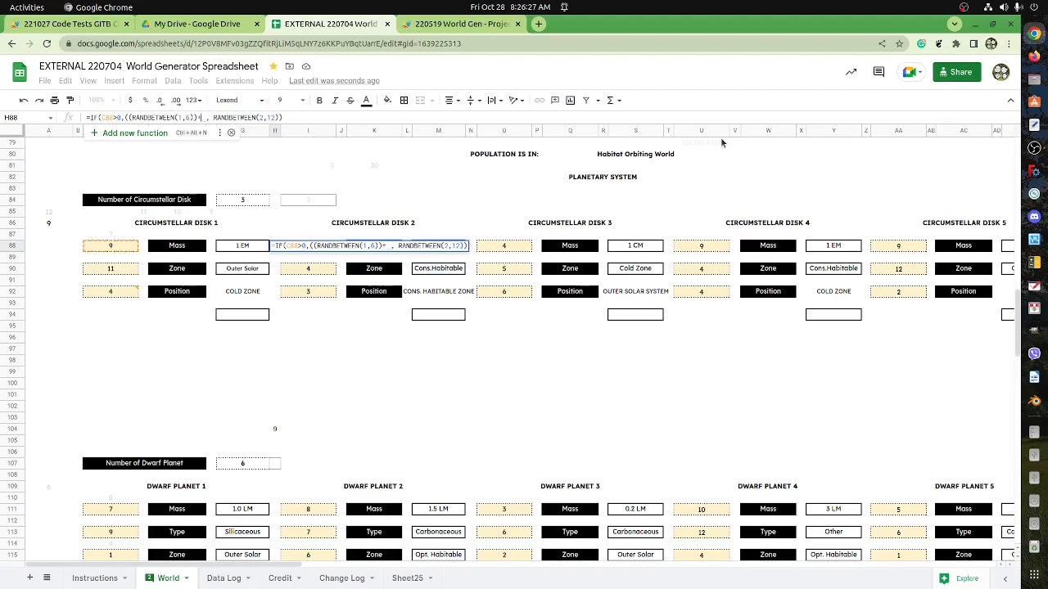
key(ctrl+v)
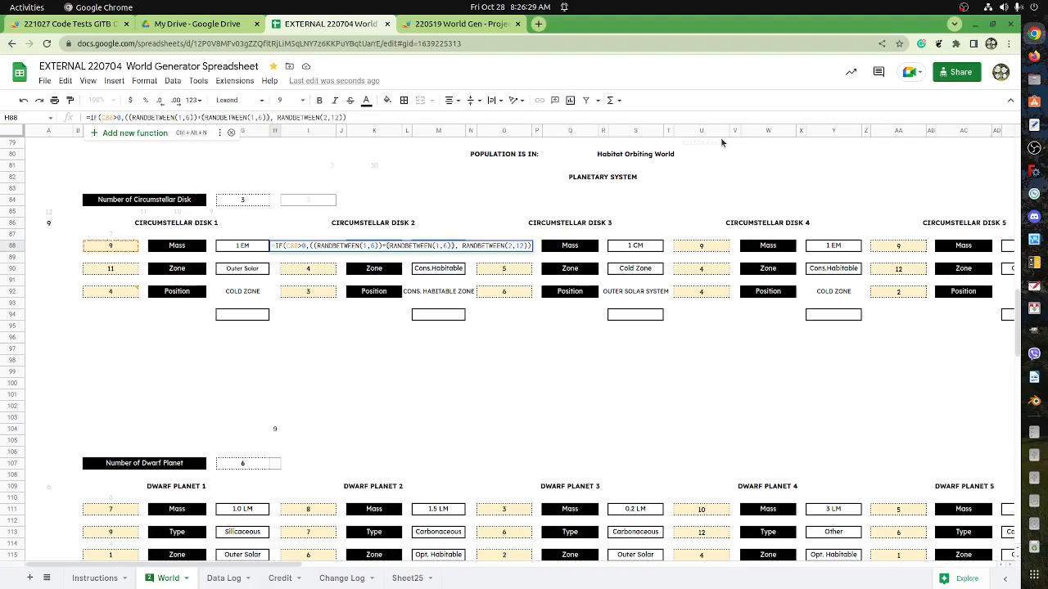
text())
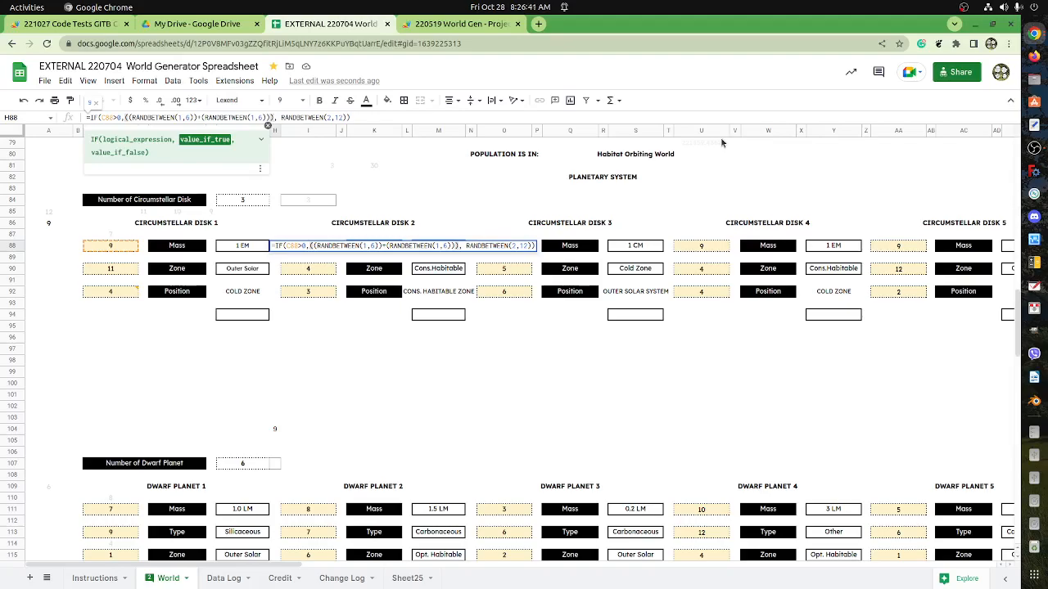
key(shift+Left)
key(shift+Left)
key(shift+Left)
key(shift+Left)
key(shift+Left)
key(shift+Left)
key(shift+Left)
key(shift+Left)
key(shift+Left)
key(shift+Left)
key(shift+Left)
key(shift+Left)
key(shift+Left)
key(shift+Left)
key(shift+Left)
key(shift+Left)
key(shift+Left)
key(shift+Left)
key(shift+Left)
key(shift+Left)
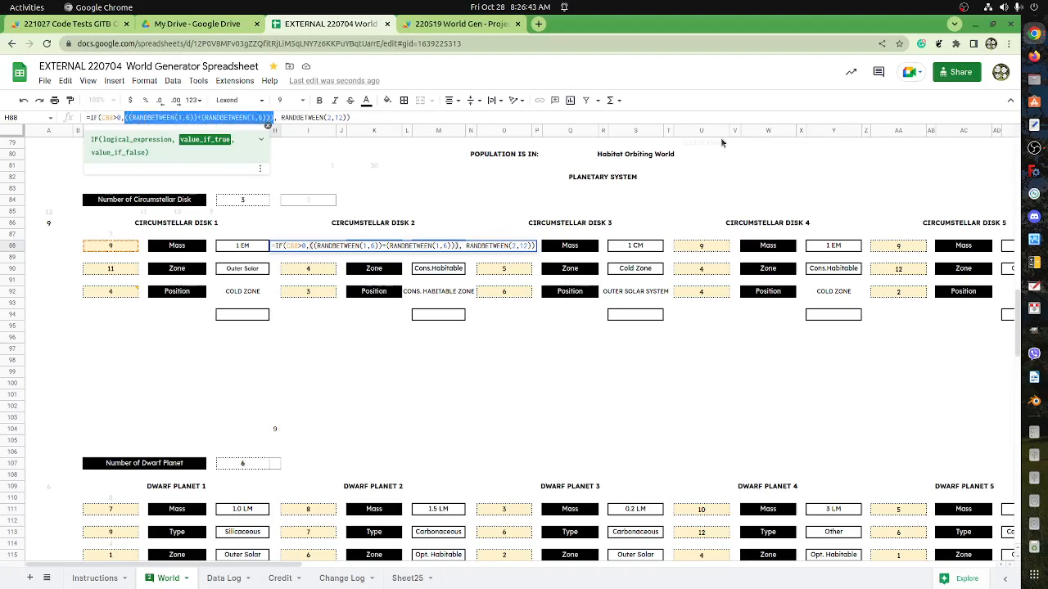
key(Right)
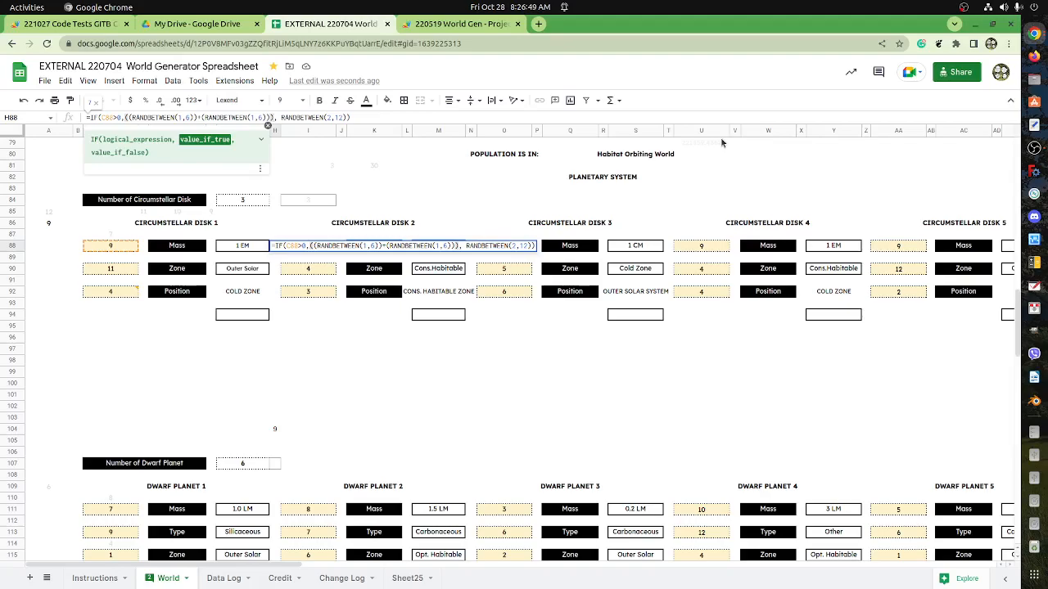
key(Return)
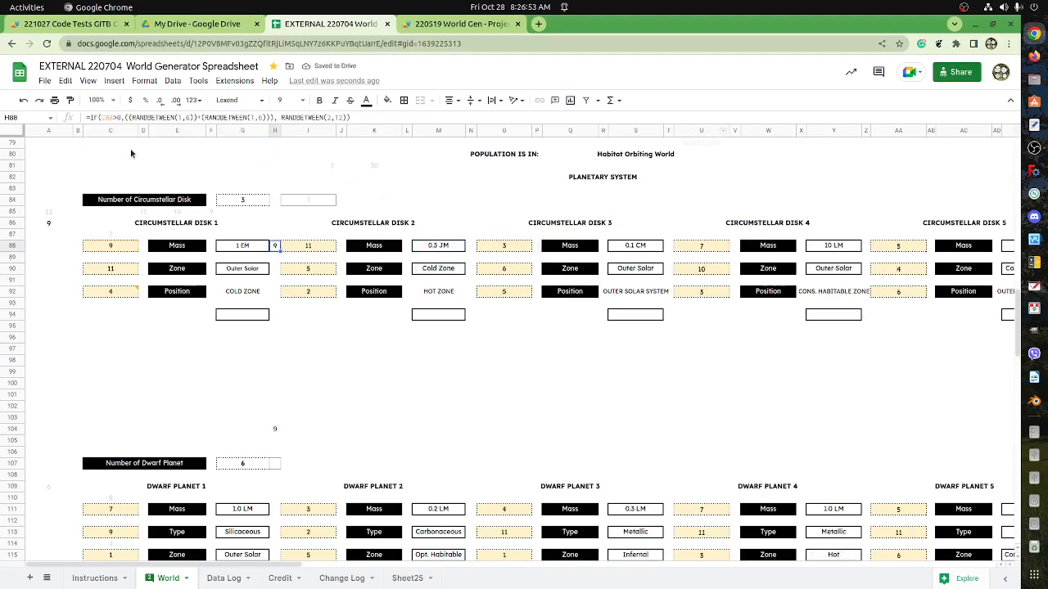
Compare the two-dice sum with the RANDBETWEEN(2,12) alternative in H88's formula.
drag(125, 117, 270, 118)
key(ctrl+c)
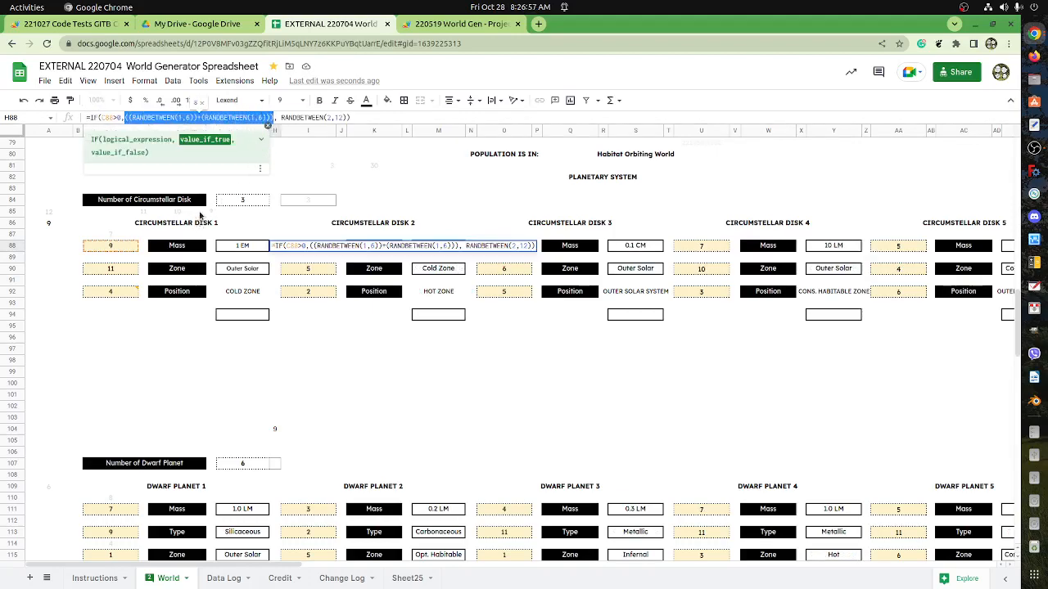
click(278, 117)
drag(280, 117, 345, 126)
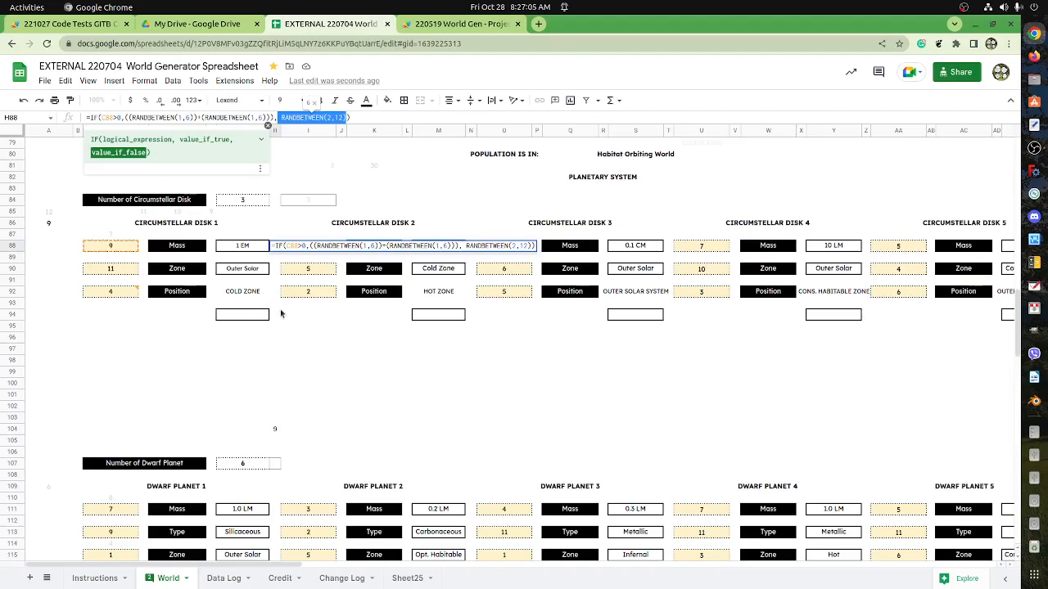
key(Escape)
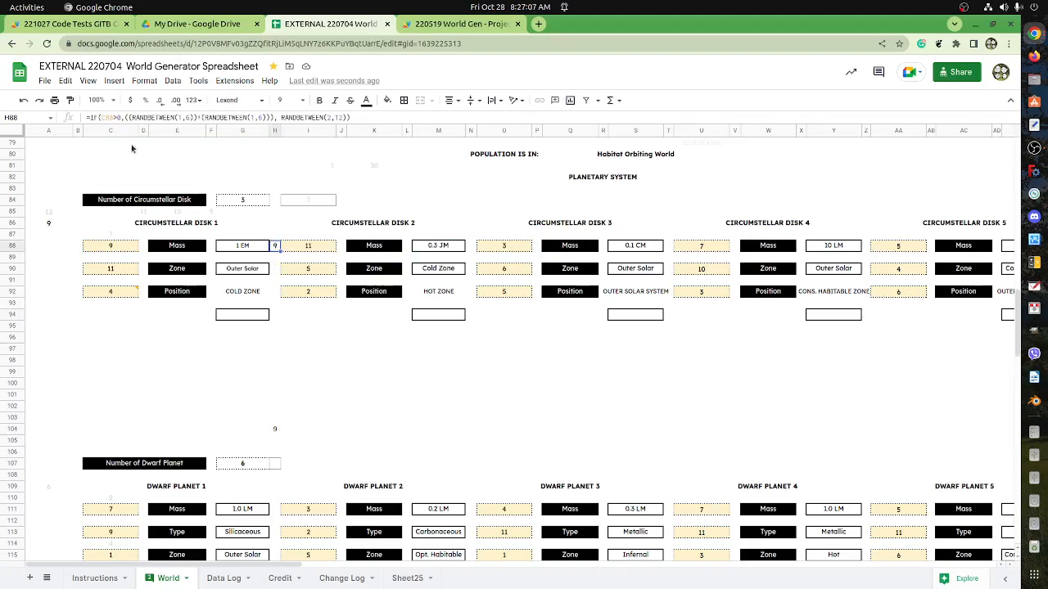
Replace the whole IF formula in H88 with =((RANDBETWEEN(1,6))+(RANDBETWEEN(1,6))).
drag(90, 117, 458, 138)
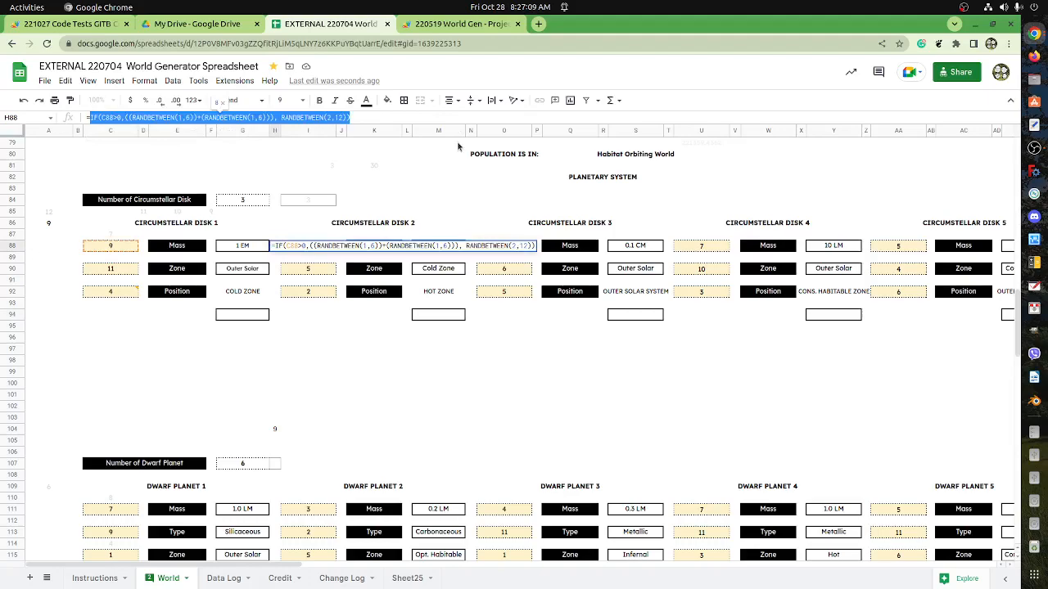
key(ctrl+v)
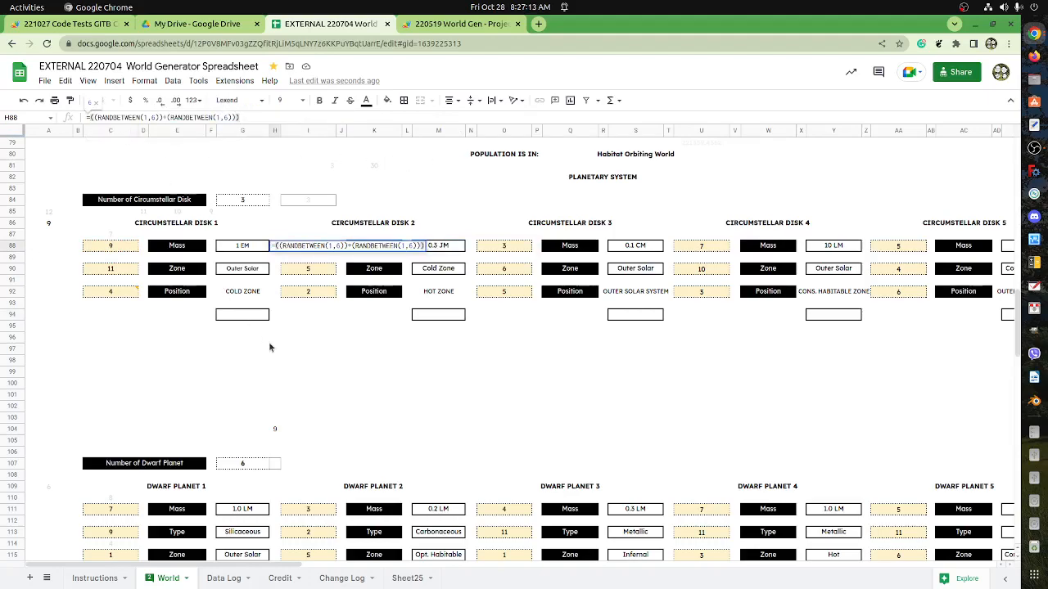
key(Return)
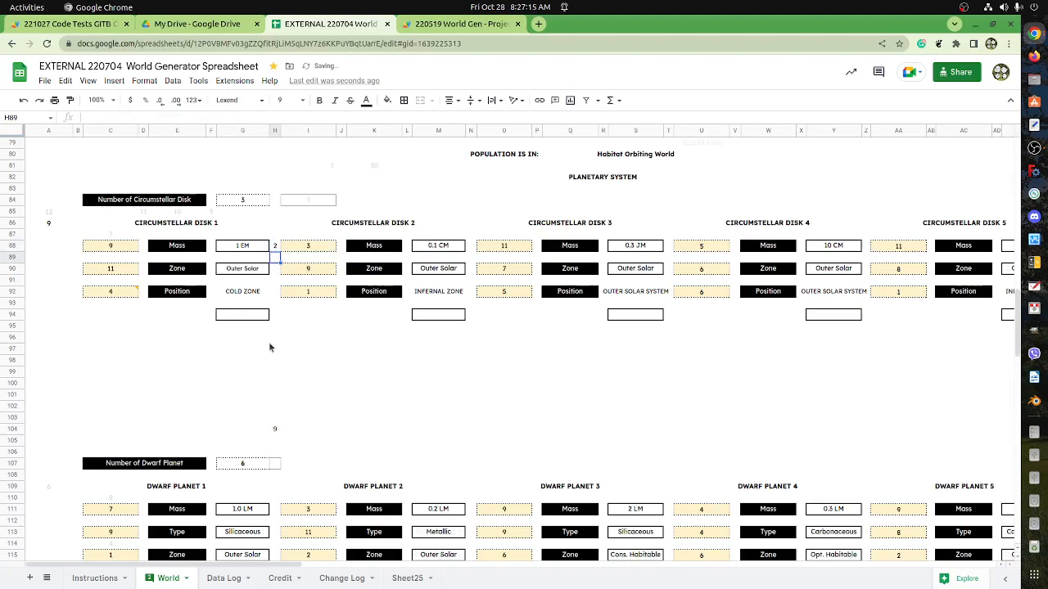
Enter test letters d in I95 and s in H96 to make the random rolls recalculate.
click(293, 327)
text(d)
click(277, 338)
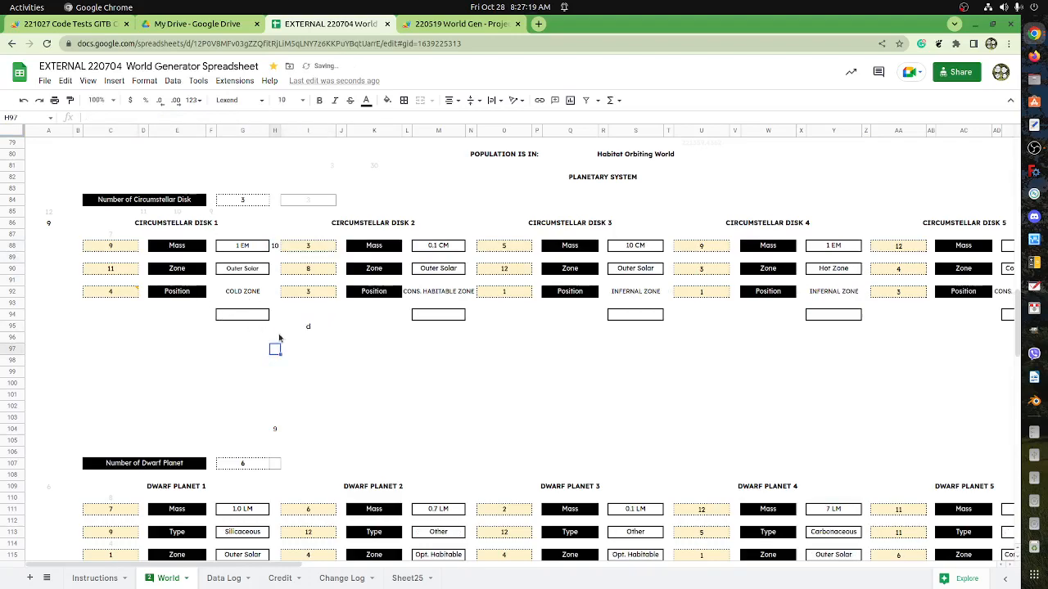
text(s)
click(280, 360)
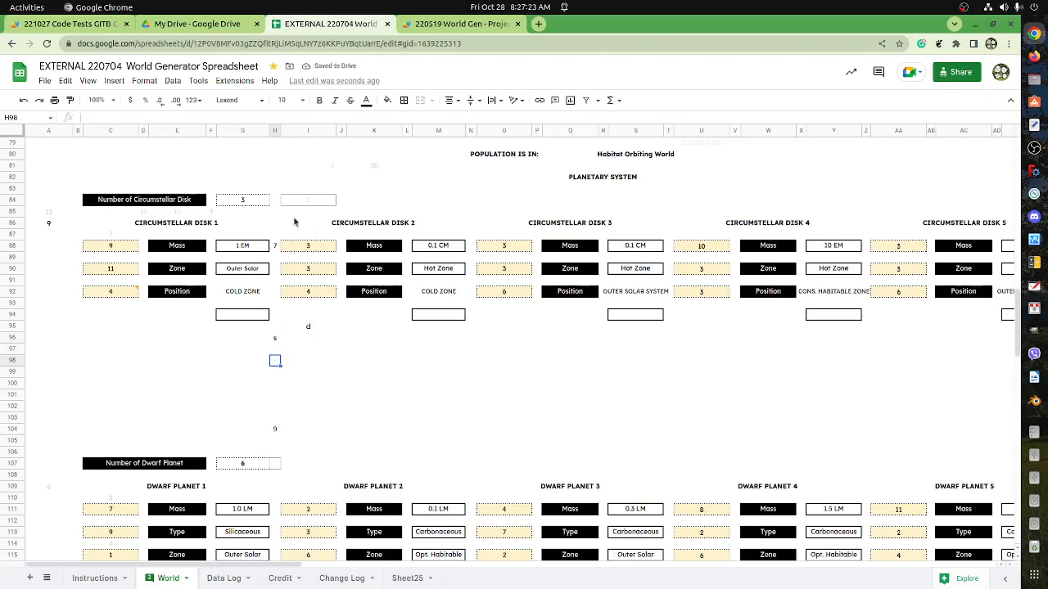
Glance over the planetary roll functions in the 220519 World Gen script's Code.gs and return to the World Generator spreadsheet.
click(424, 30)
scroll(318, 281, up, 10)
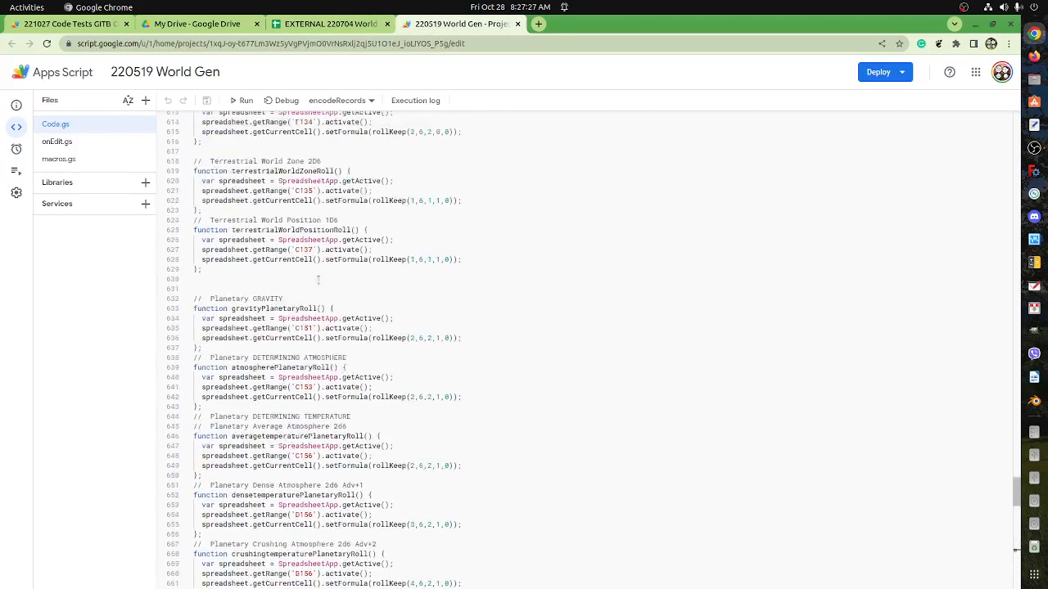
click(303, 27)
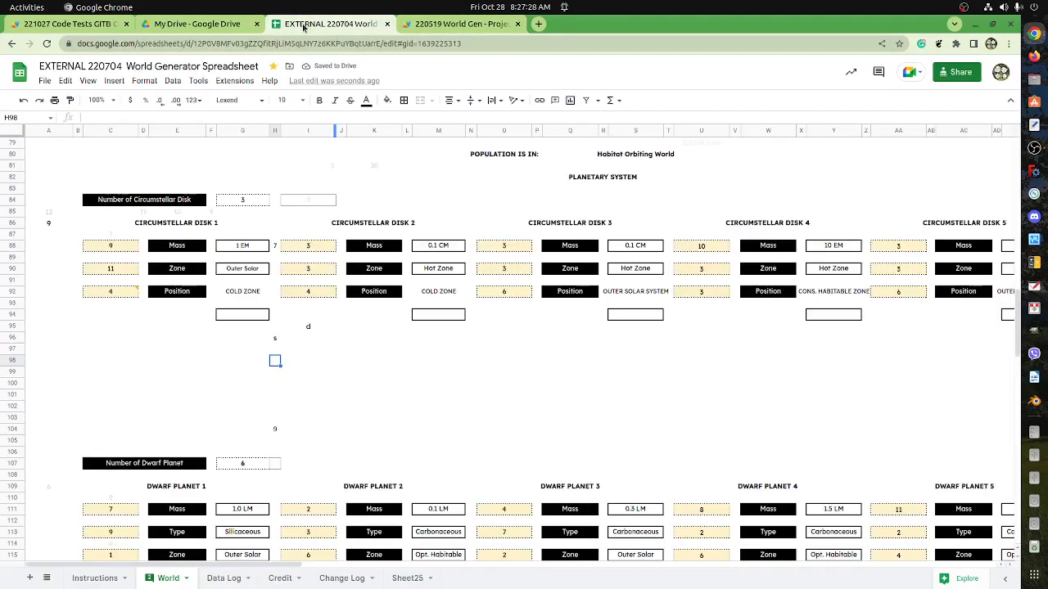
Copy the two-dice formula from H88 into H90 and H92, beside the Circumstellar Disk 1 Zone and Position rows.
click(275, 248)
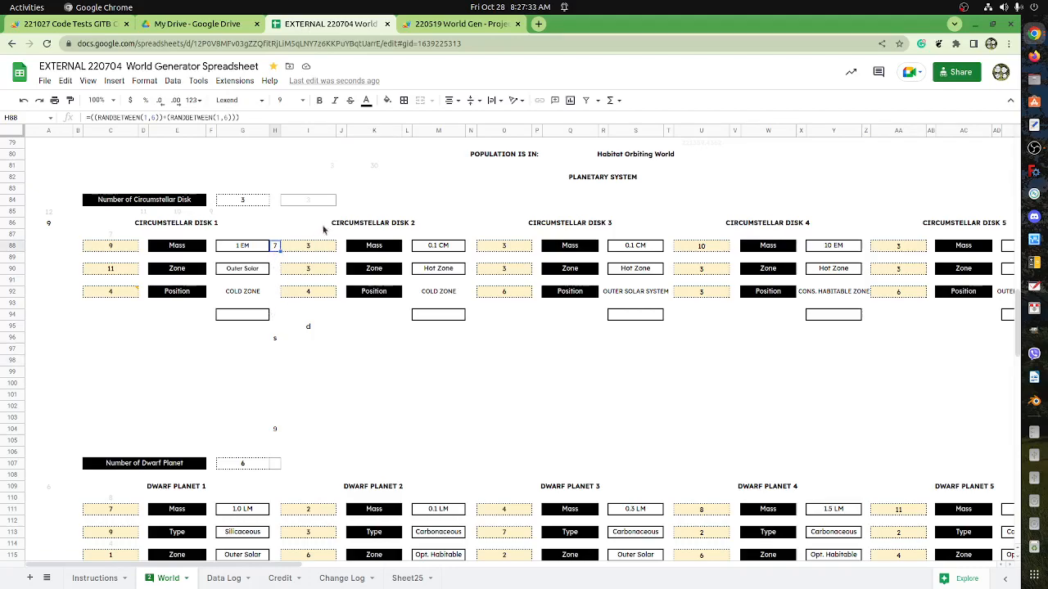
key(ctrl+c)
click(276, 269)
key(ctrl+v)
click(276, 292)
key(ctrl+v)
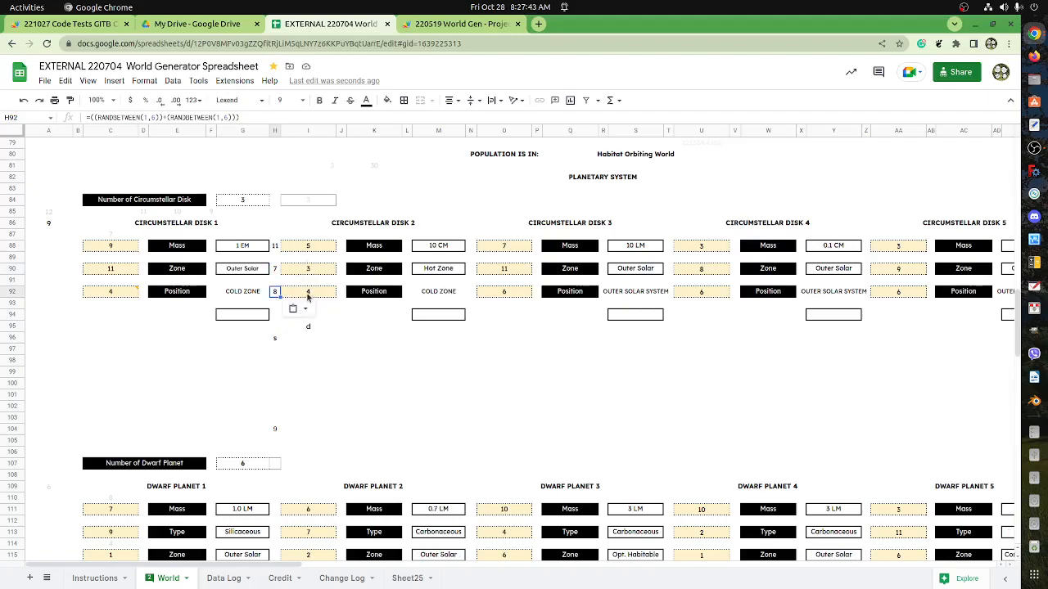
Shorten the formula in H92, beside Circumstellar Disk 1's Position row, to a single RANDBETWEEN(1,6) roll.
click(305, 294)
click(276, 295)
drag(162, 118, 238, 118)
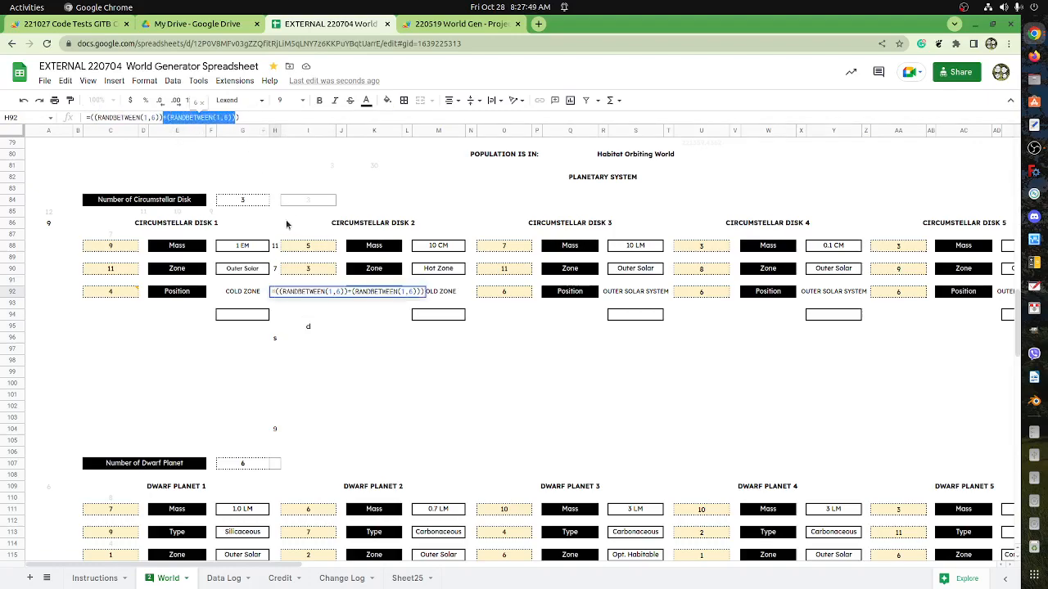
click(172, 116)
drag(167, 118, 90, 119)
key(ctrl+v)
key(Return)
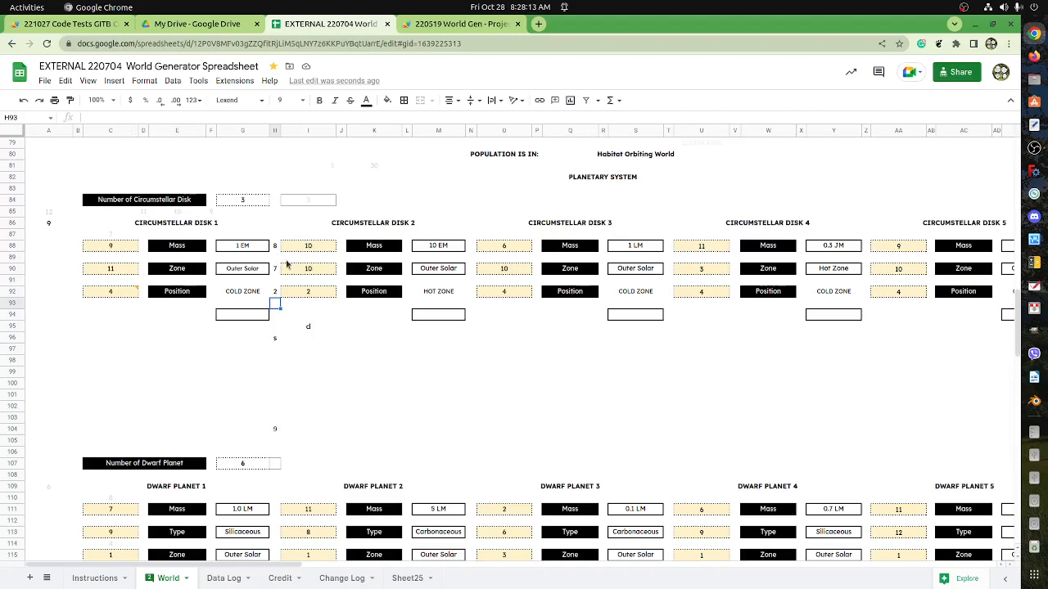
Record a new macro with absolute references that copies H88:H92 and pastes only the values into I88:I92.
click(276, 247)
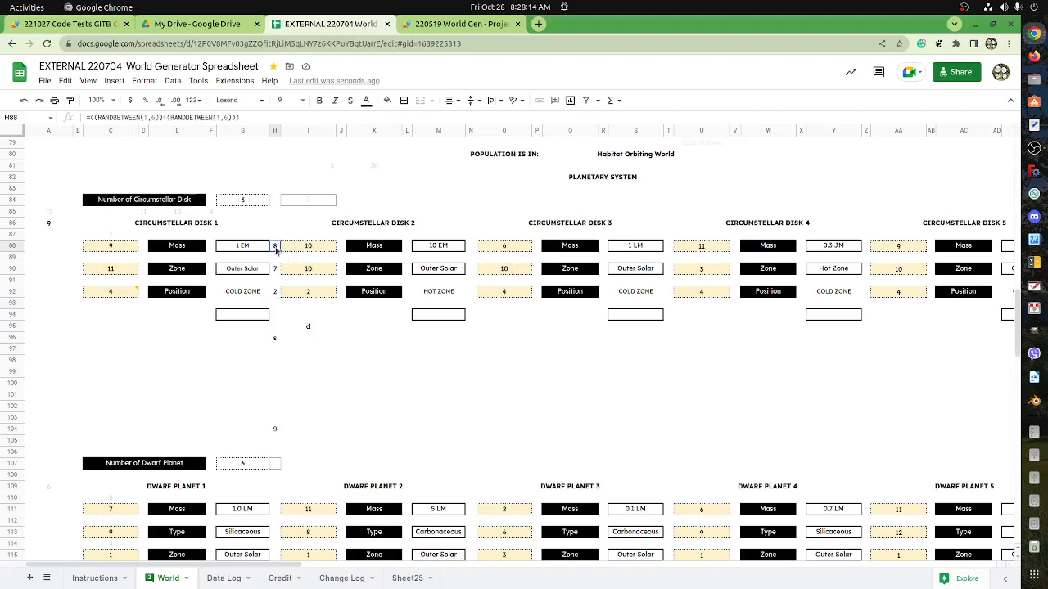
shift+click(278, 298)
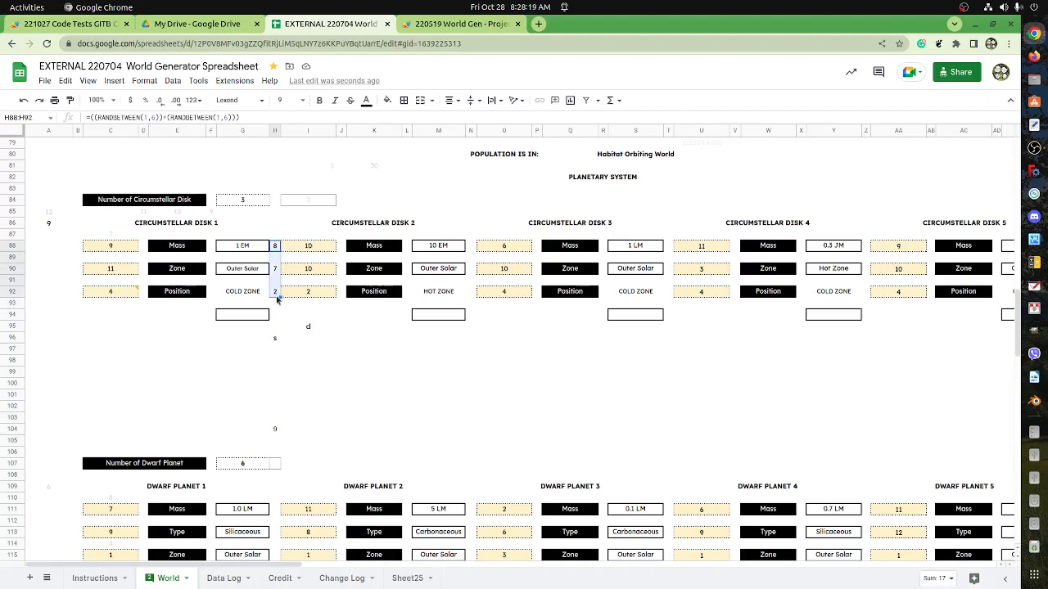
click(173, 81)
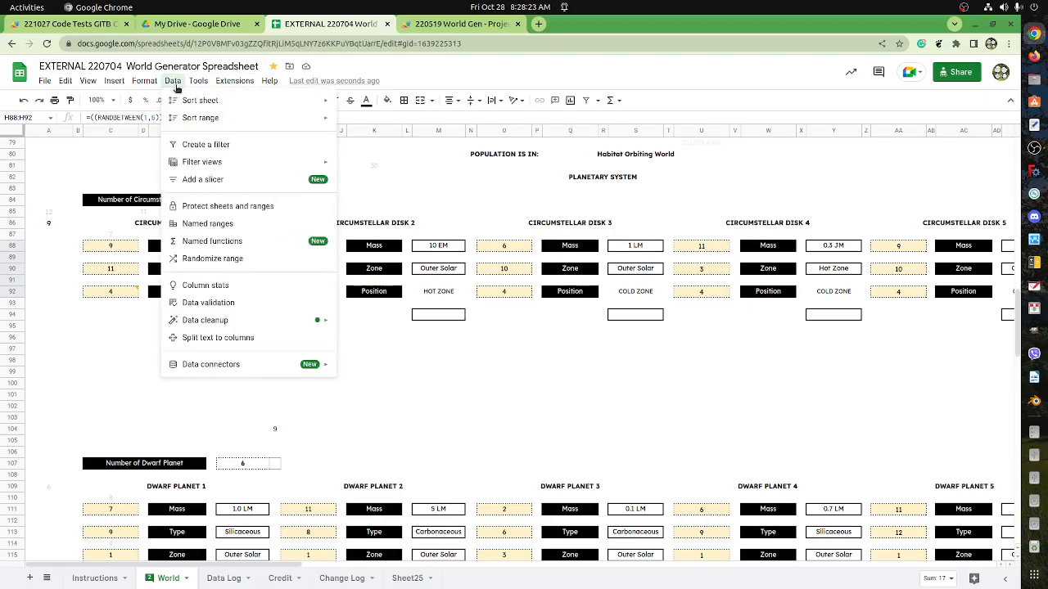
mouse_move(234, 81)
mouse_move(288, 115)
click(433, 123)
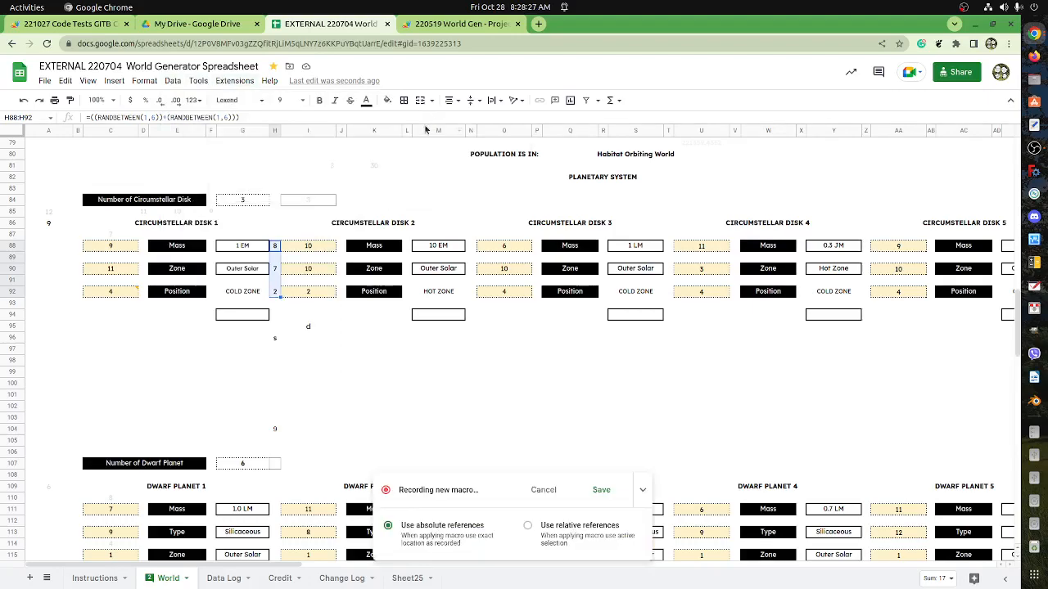
click(277, 249)
shift+click(277, 298)
click(302, 250)
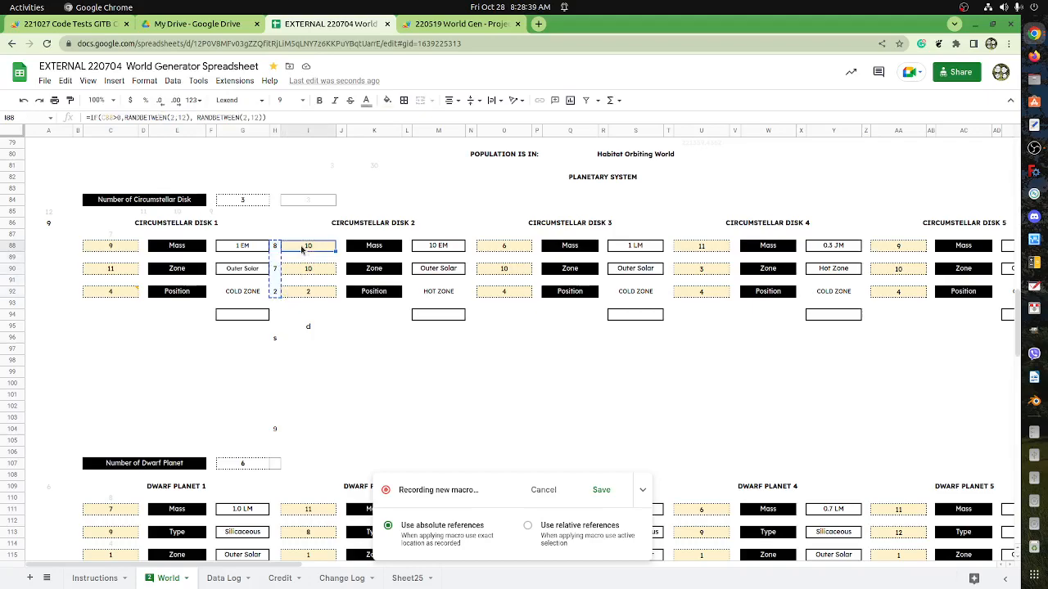
key(ctrl+shift+v)
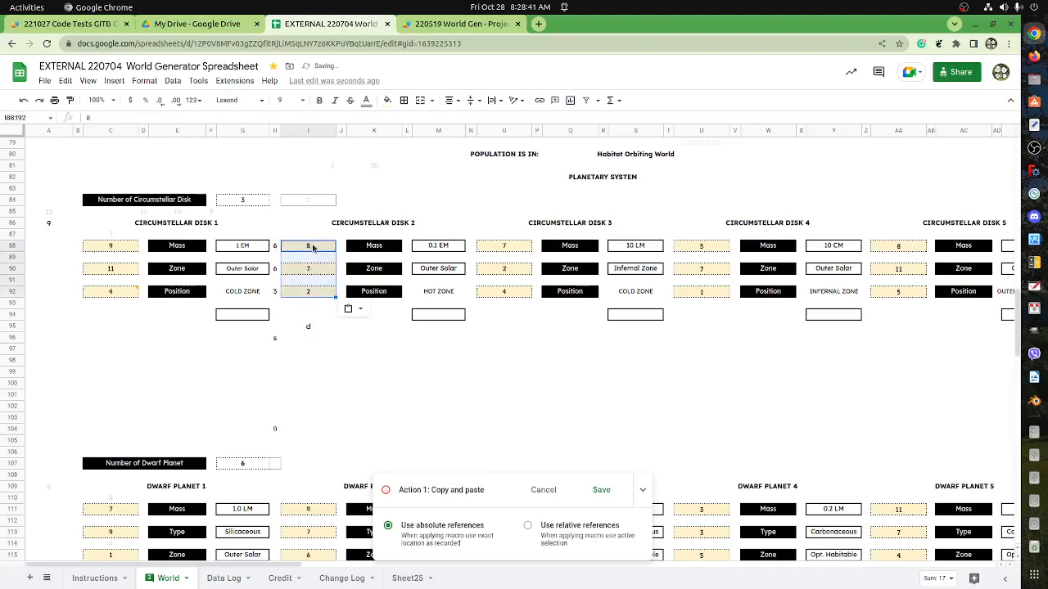
Save the recorded macro as copyPaste01 with shortcut number 1.
click(598, 494)
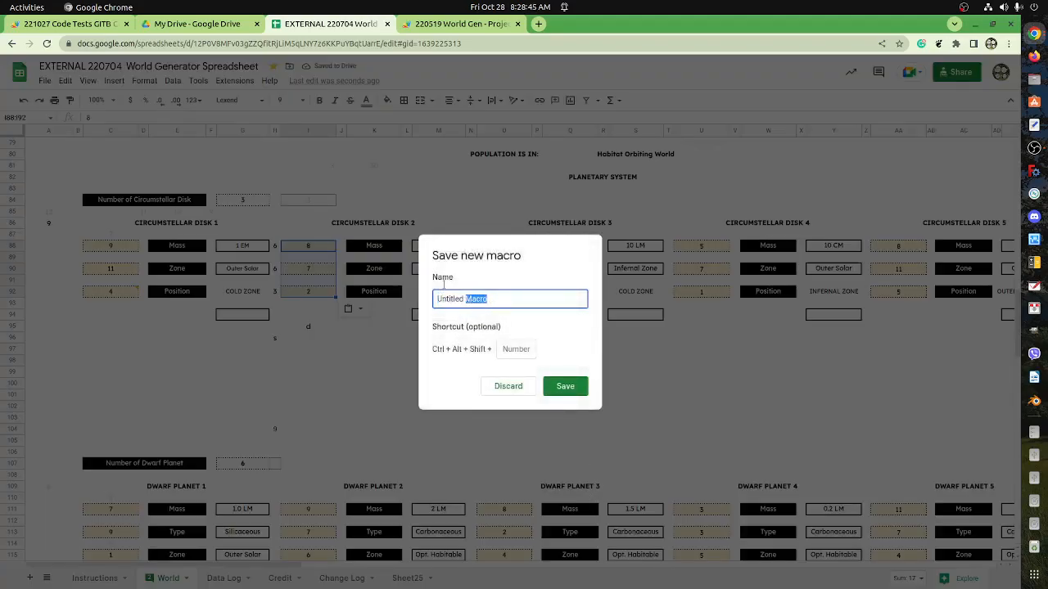
text(copy)
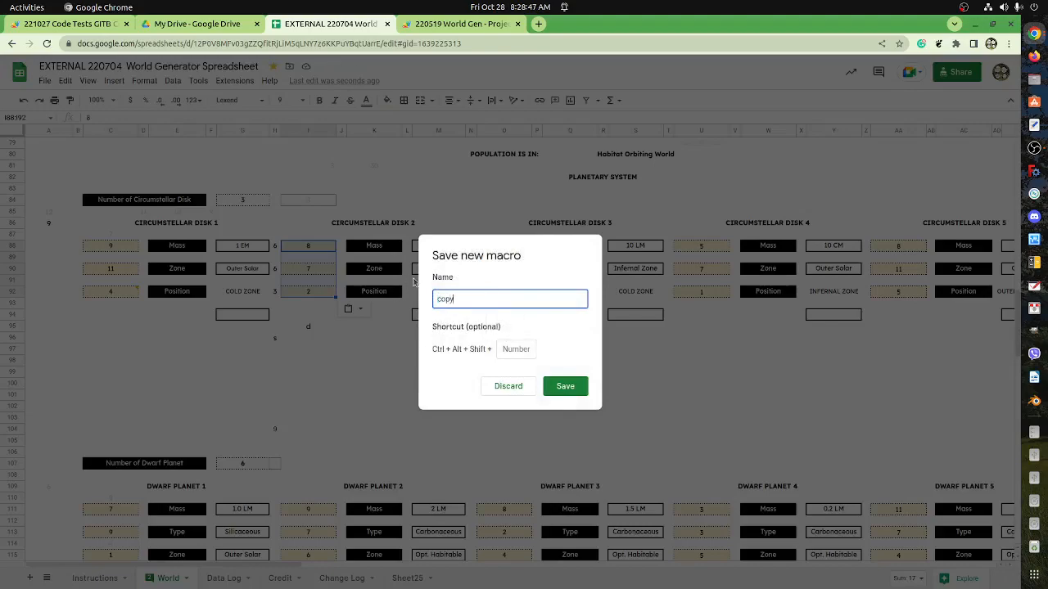
text(Paste01)
click(514, 348)
text(1)
click(562, 388)
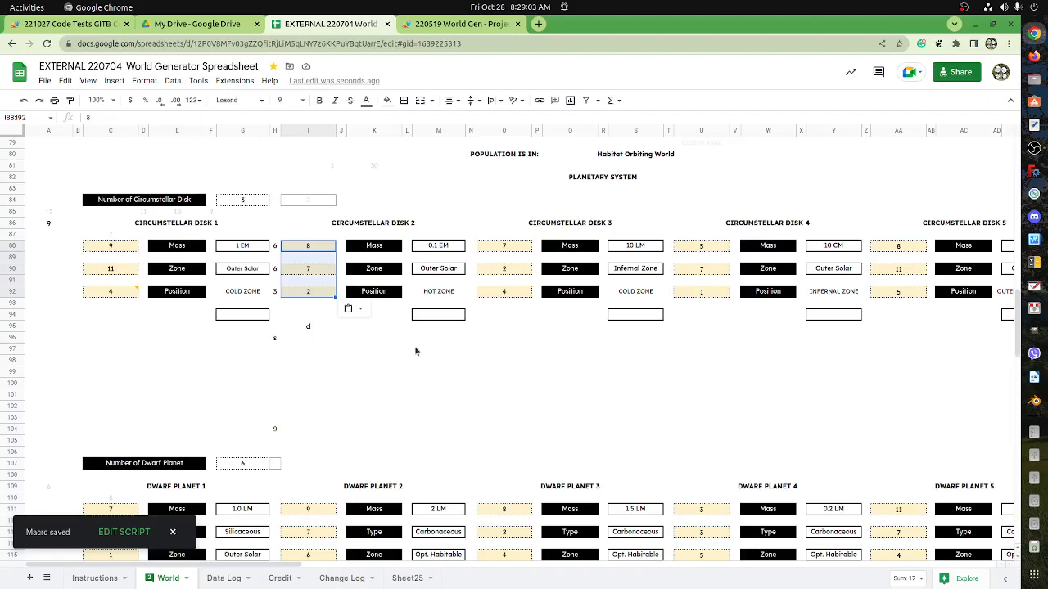
Recalculate the random rolls by clearing A82 and entering ! in it.
click(59, 179)
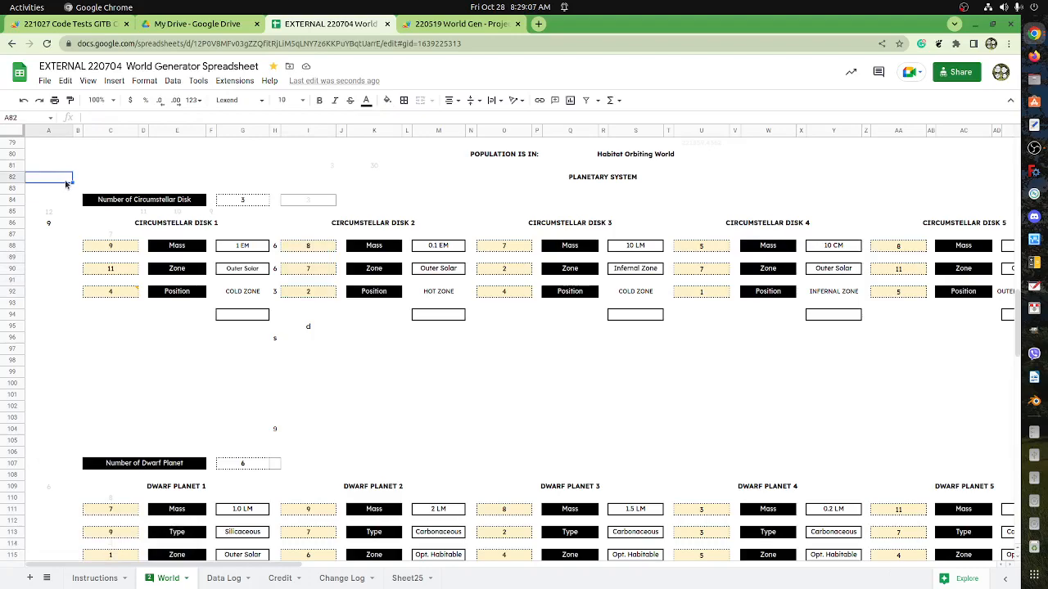
key(Delete)
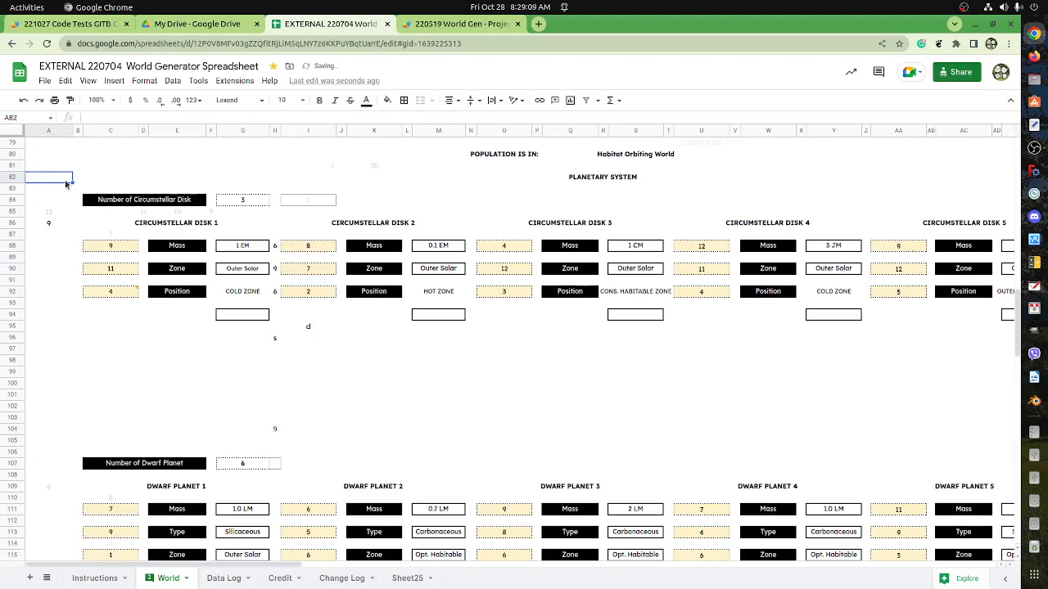
key(Delete)
text(!)
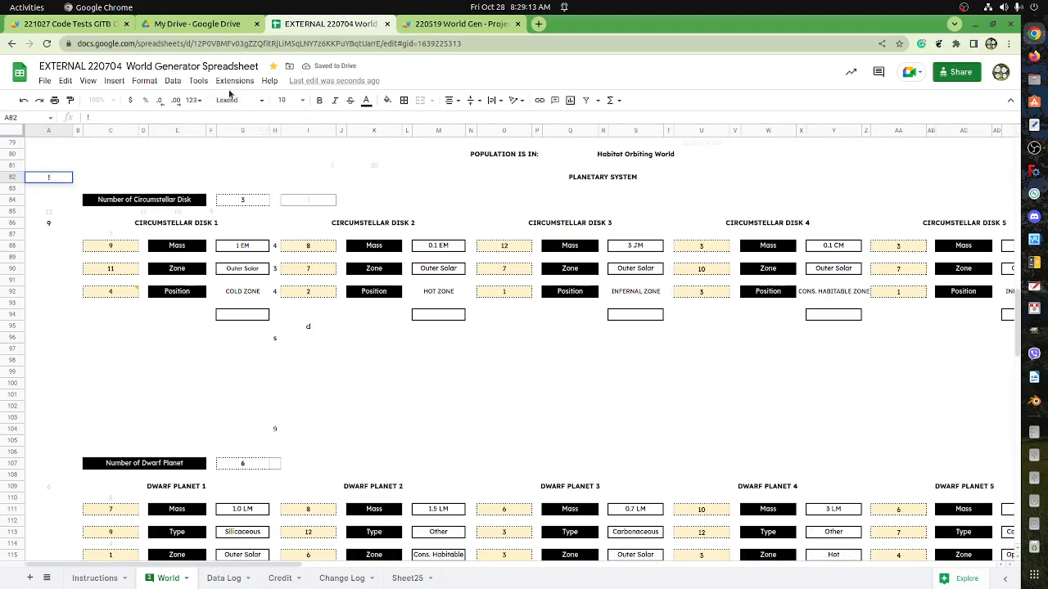
Check that copyPaste01 is listed among the macros, and run it repeatedly from A82 to refresh the Circumstellar Disk 2 rolls.
click(234, 80)
mouse_move(215, 85)
mouse_move(243, 123)
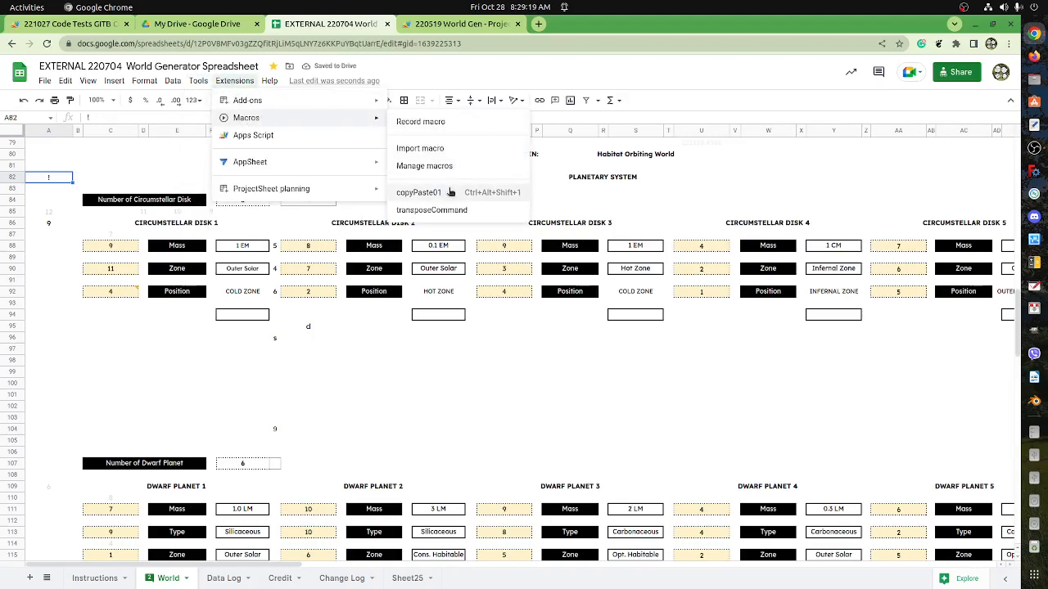
click(62, 181)
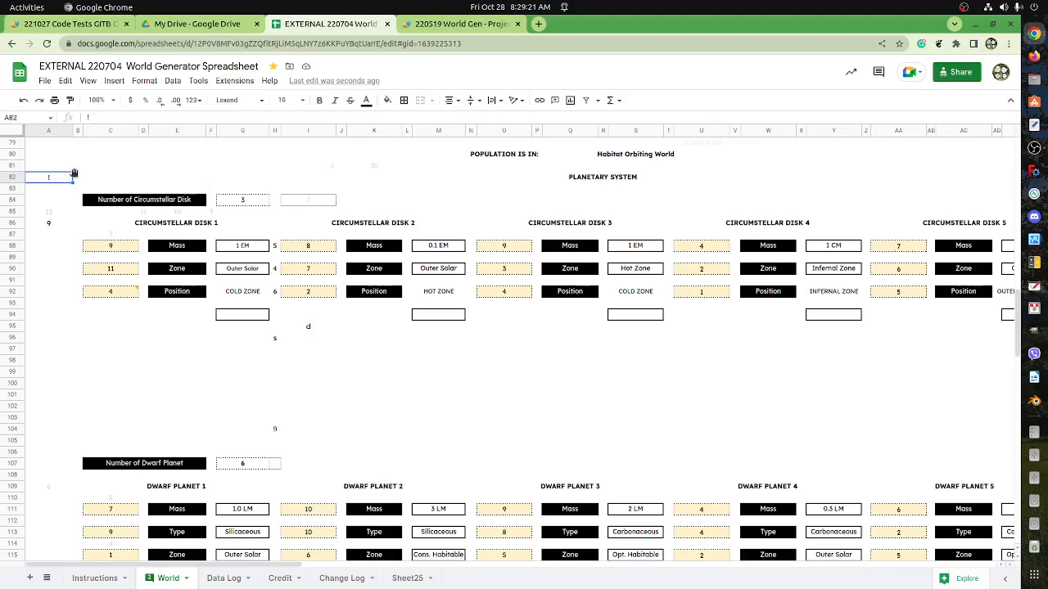
click(97, 166)
click(57, 176)
key(ctrl+alt+shift+1)
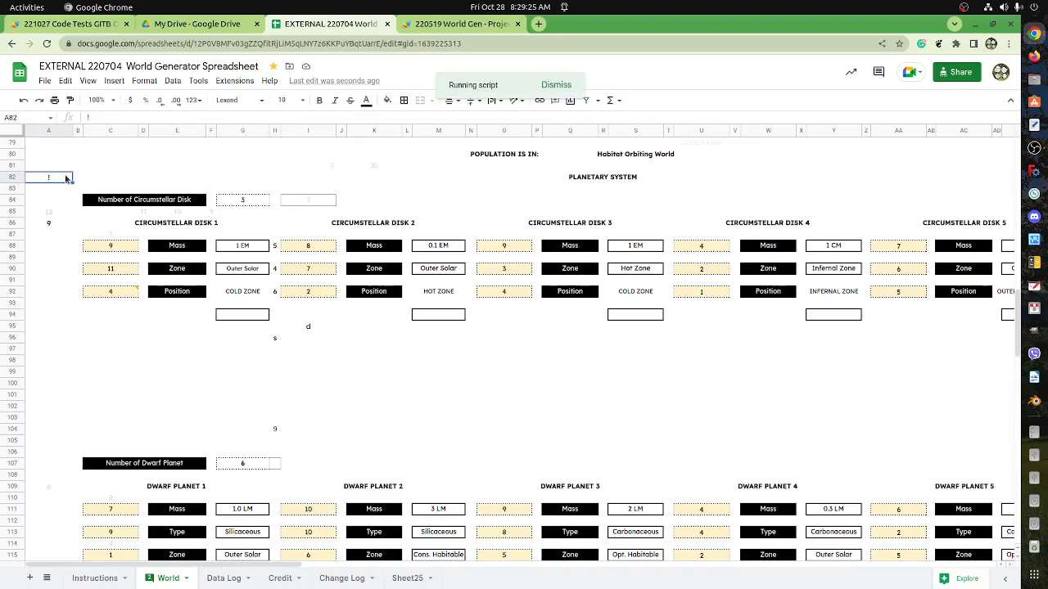
key(ctrl+alt+shift+1)
key(ctrl+alt+shift+1)
key(ctrl+alt+shift+1)
key(ctrl+alt+shift+1)
key(ctrl+alt+shift+1)
key(ctrl+alt+shift+1)
key(ctrl+alt+shift+1)
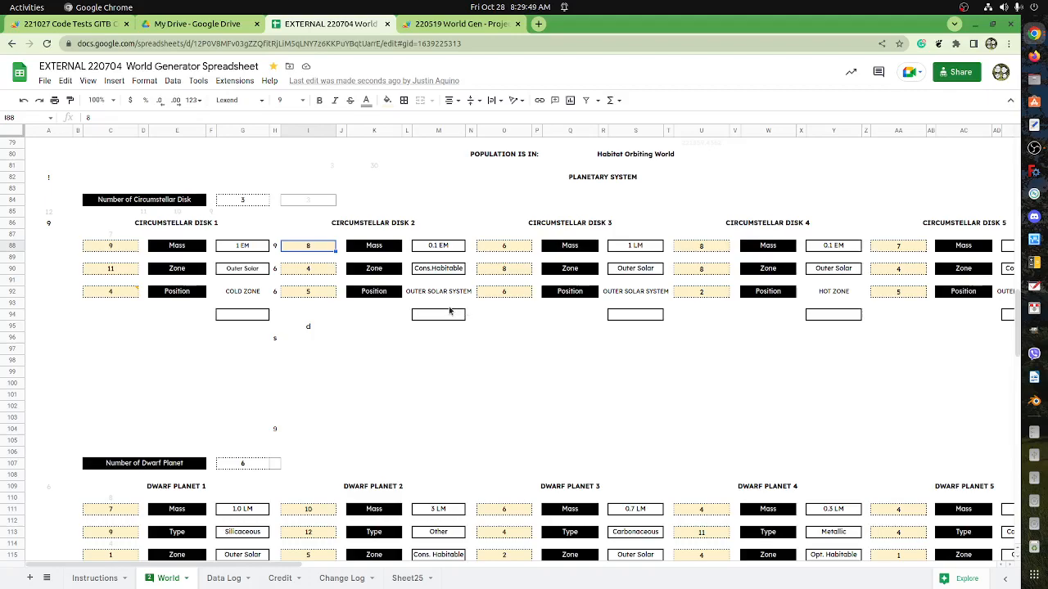
Copy the roll formulas from H88:H92 into N88:N92, between Circumstellar Disks 2 and 3.
click(277, 246)
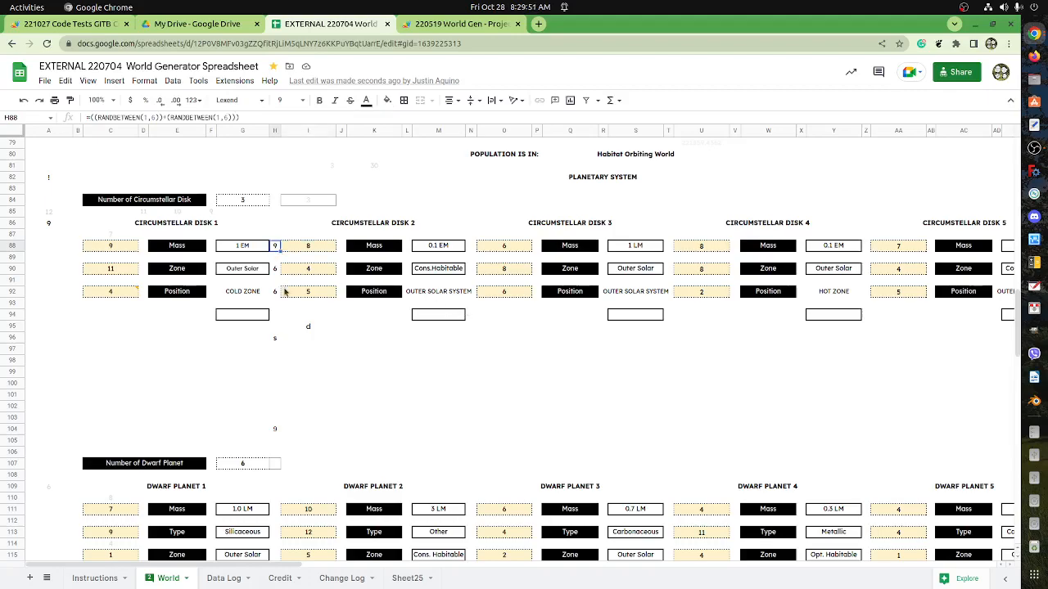
shift+click(275, 297)
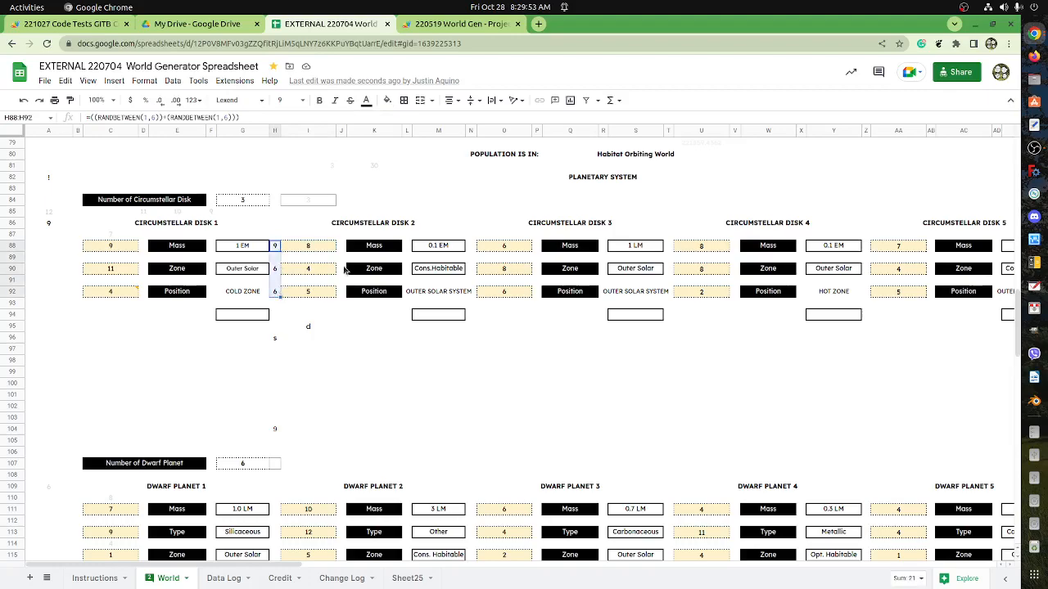
click(470, 250)
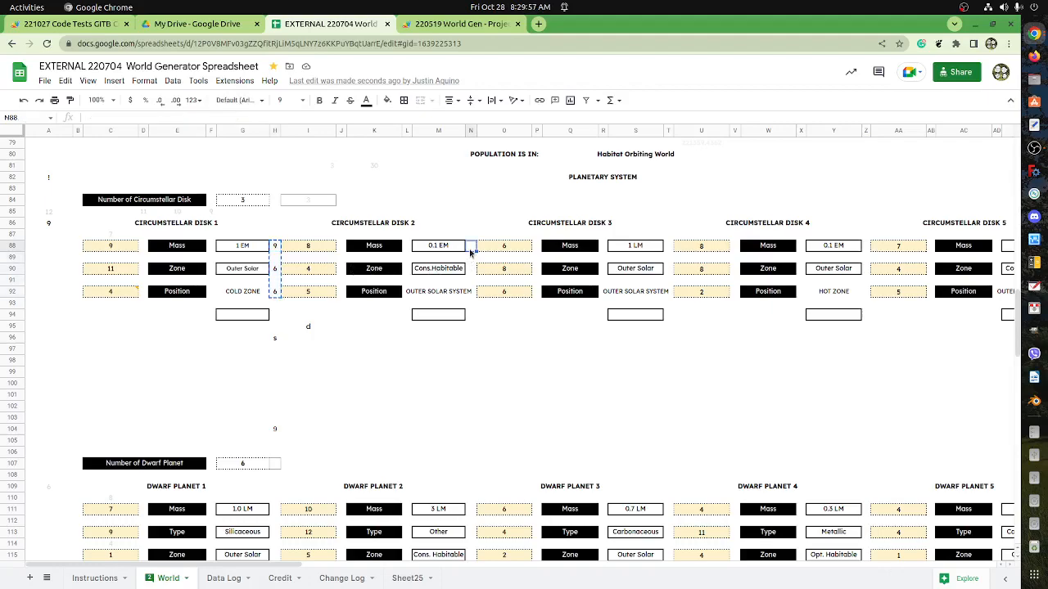
key(ctrl+v)
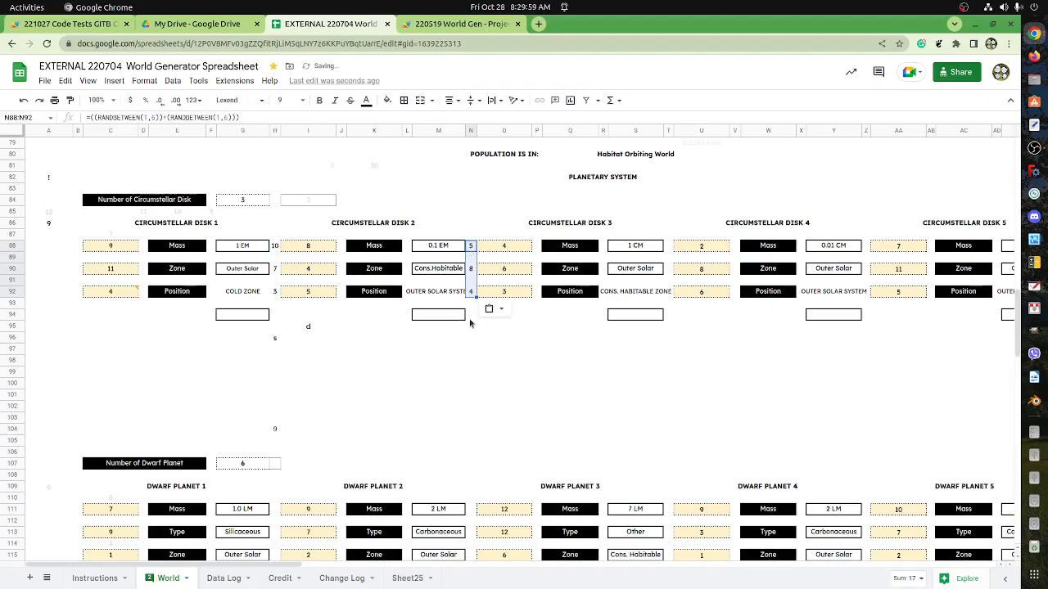
click(471, 322)
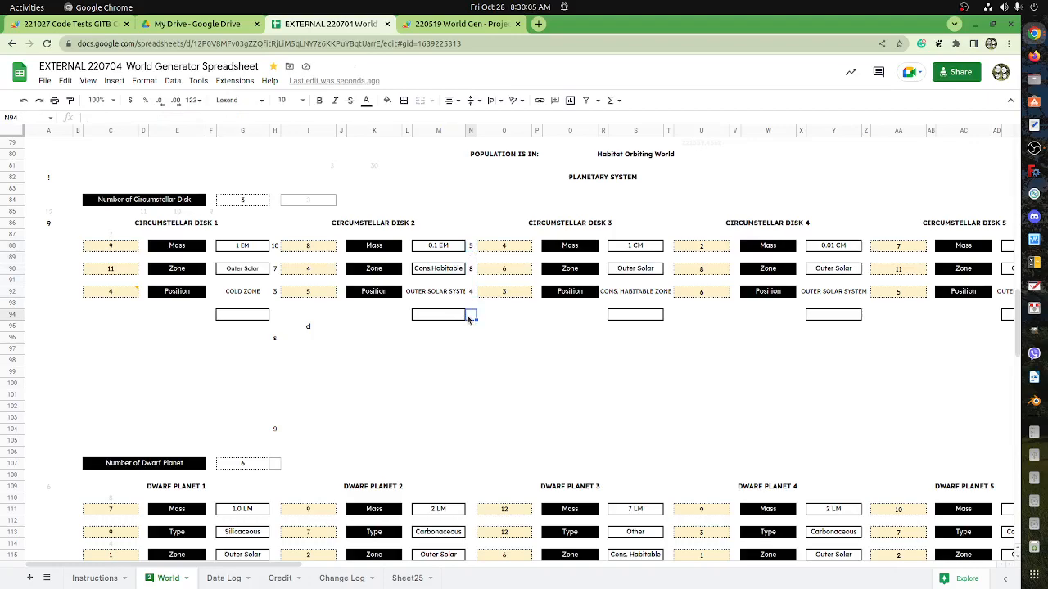
Move the roll formulas from H88:H92 up one row to H87:H91 and clear the copies in N88:N92.
drag(276, 246, 281, 291)
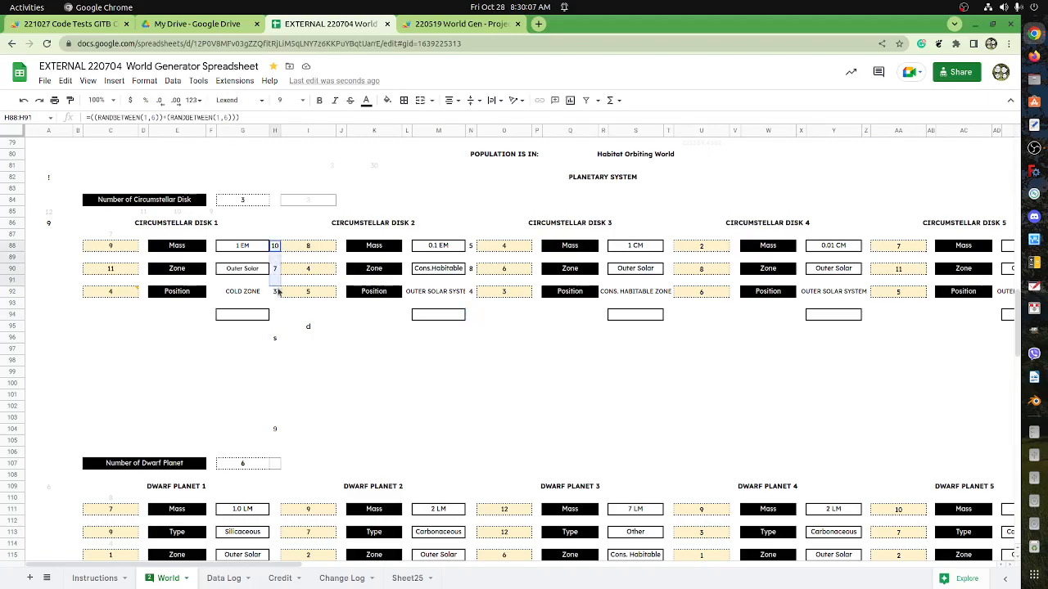
key(ctrl+x)
click(275, 237)
key(ctrl+v)
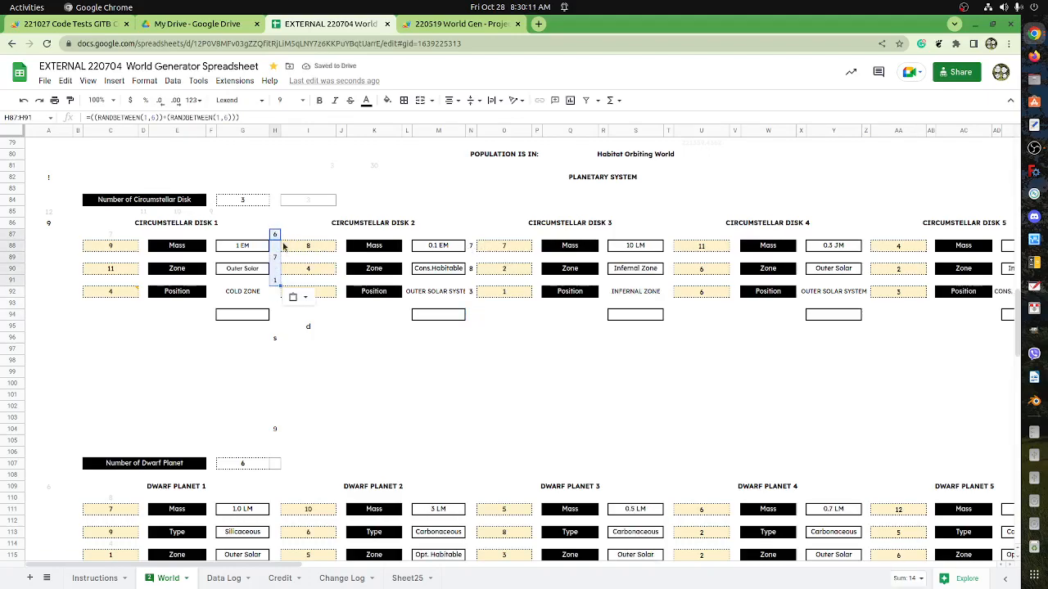
drag(471, 244, 473, 291)
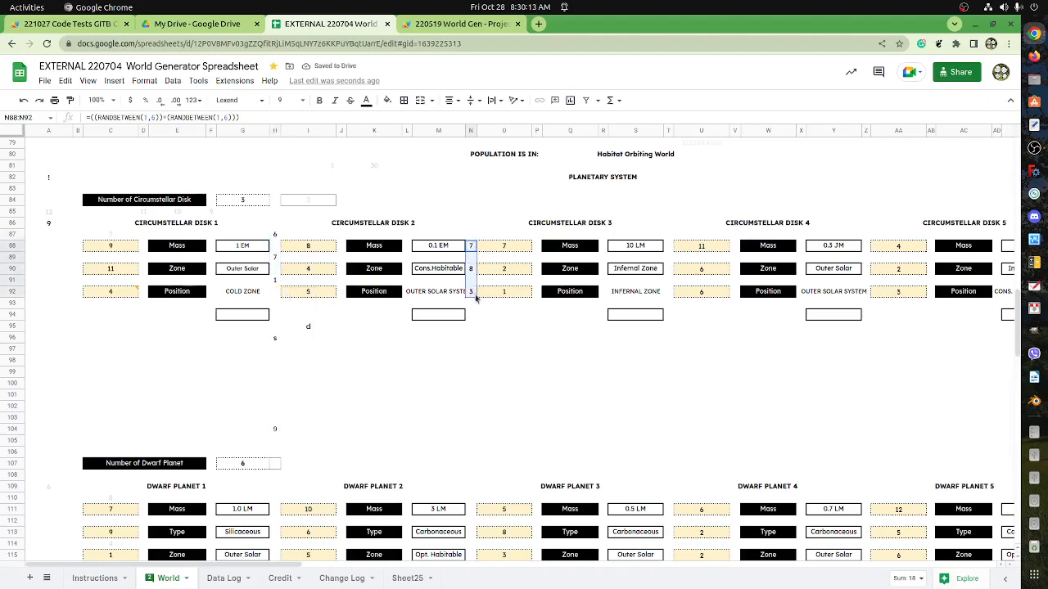
key(Delete)
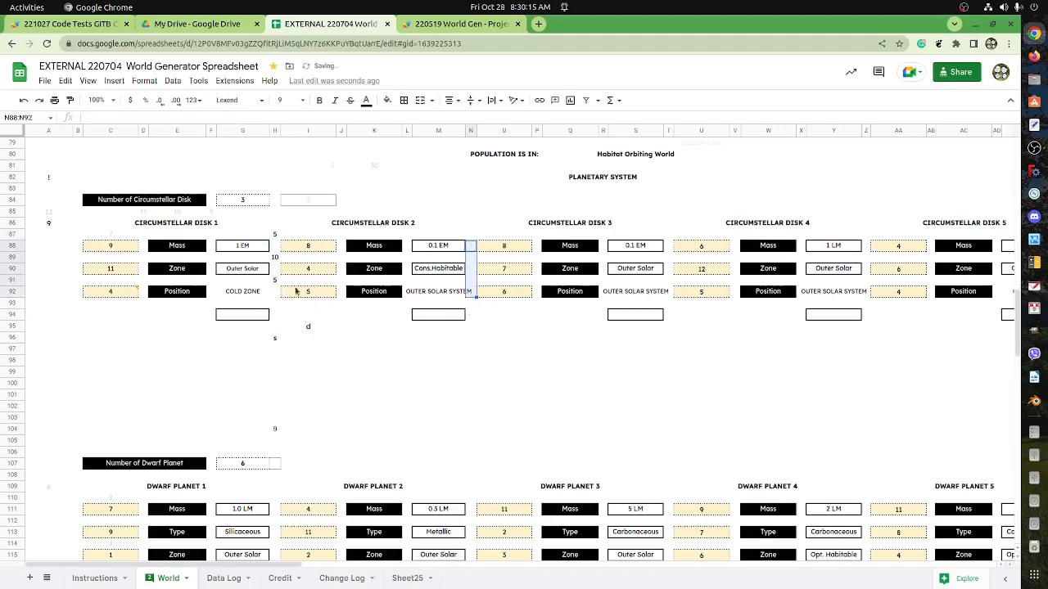
Copy the roll formulas from H87:H91 into the ranges starting at N87, R87 and V87.
drag(279, 239, 278, 283)
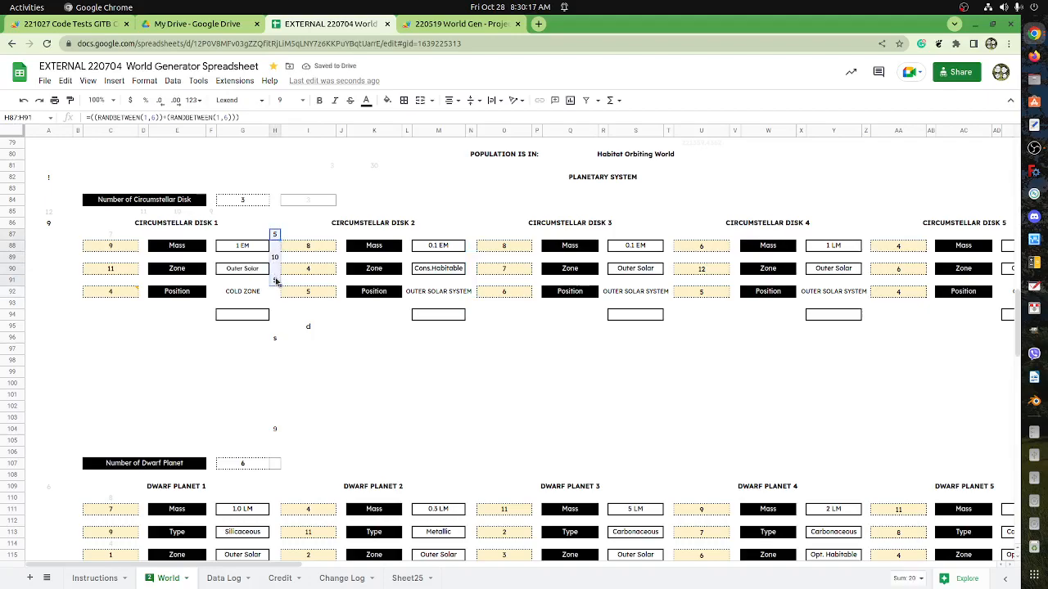
click(471, 235)
key(ctrl+v)
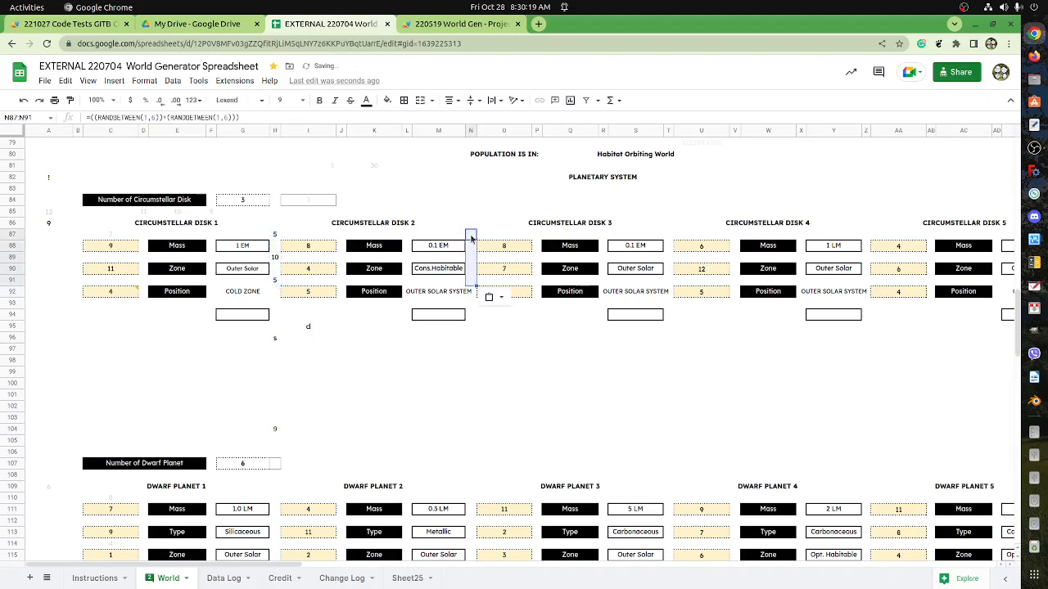
click(603, 235)
key(ctrl+v)
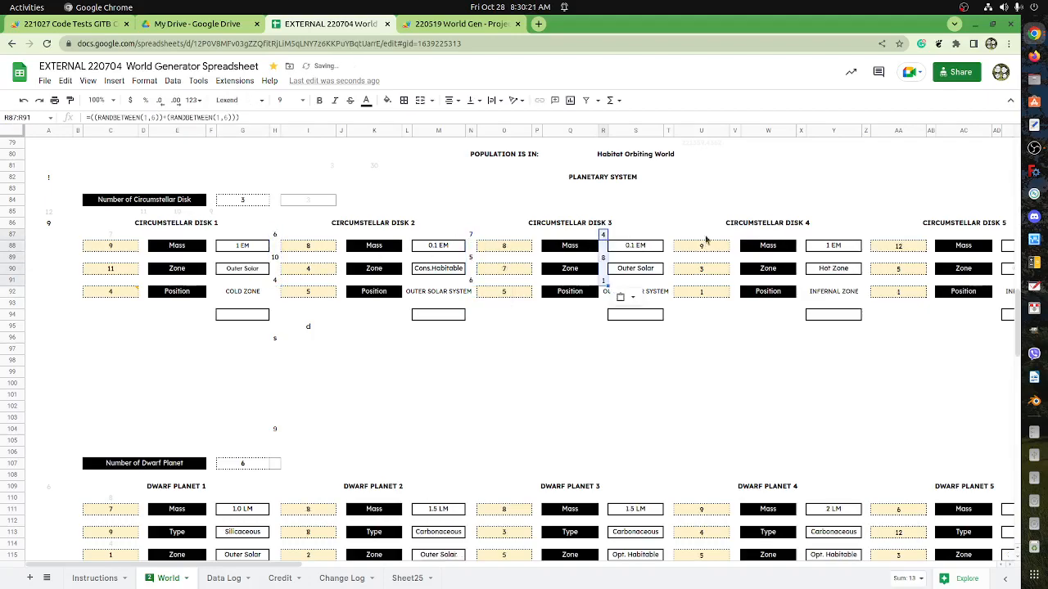
click(735, 236)
key(ctrl+v)
Copy the roll formulas into the ranges starting at Z87 and AF87, beside Circumstellar Disks 5 and 6.
drag(161, 566, 340, 577)
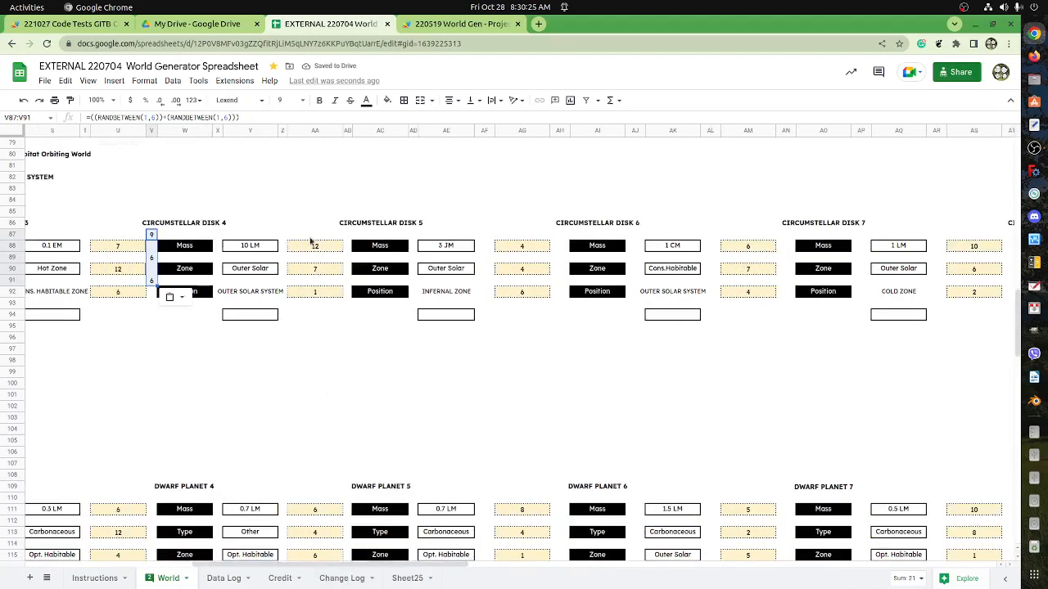
click(350, 237)
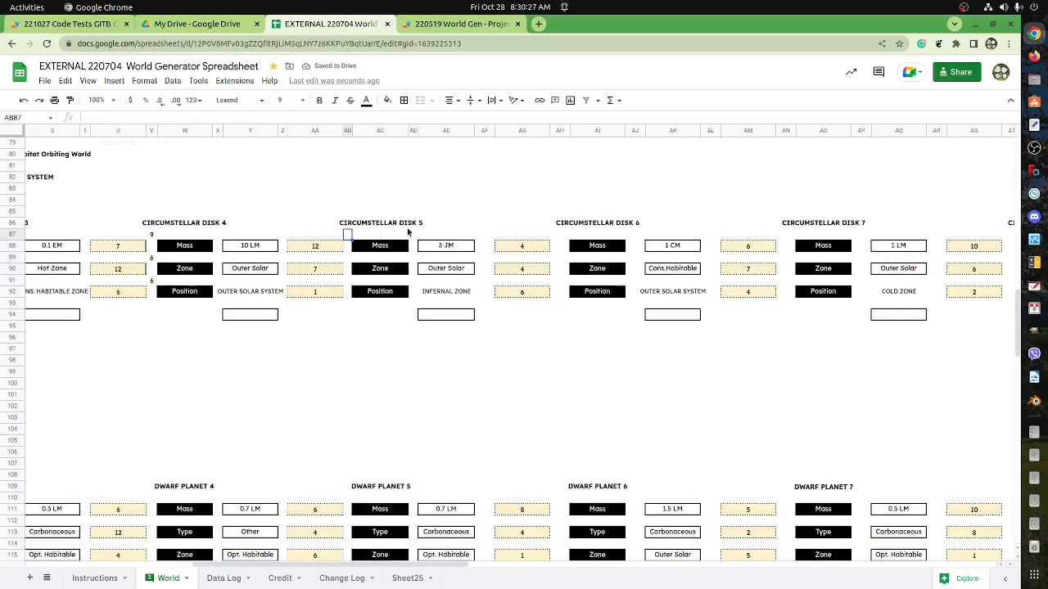
click(282, 236)
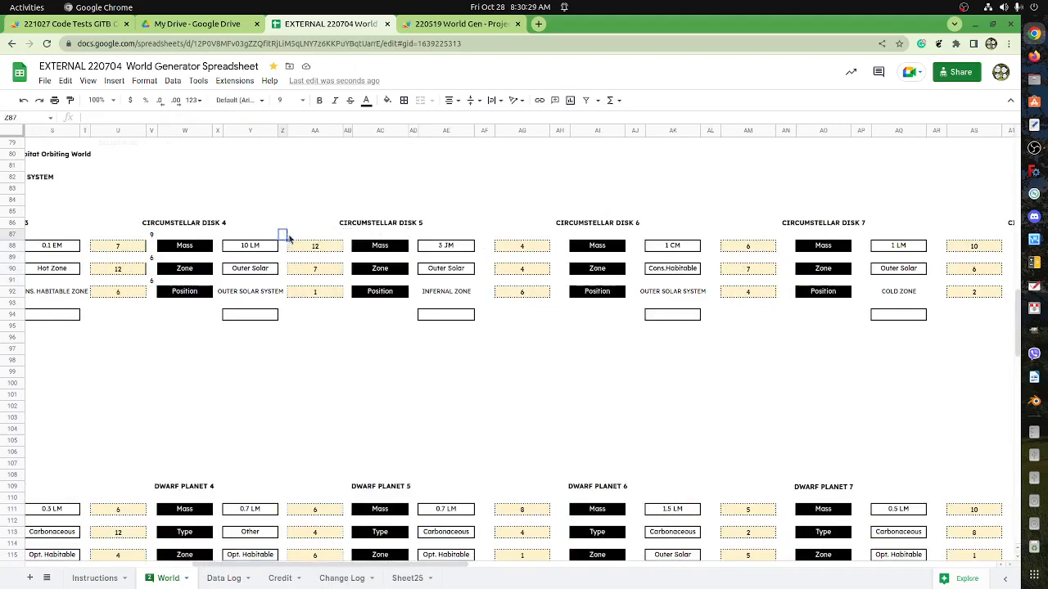
key(ctrl+v)
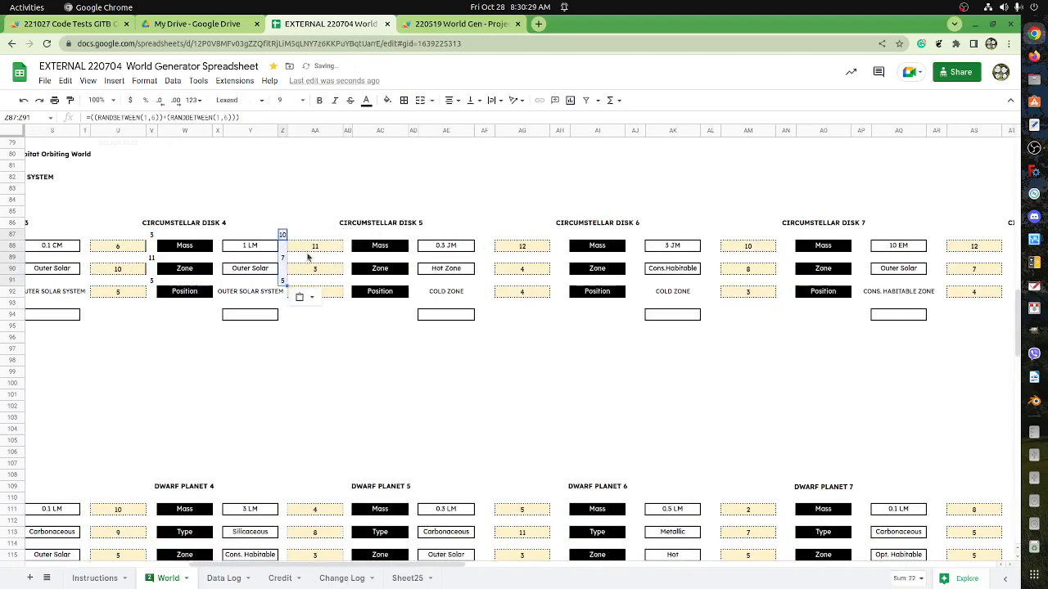
click(484, 234)
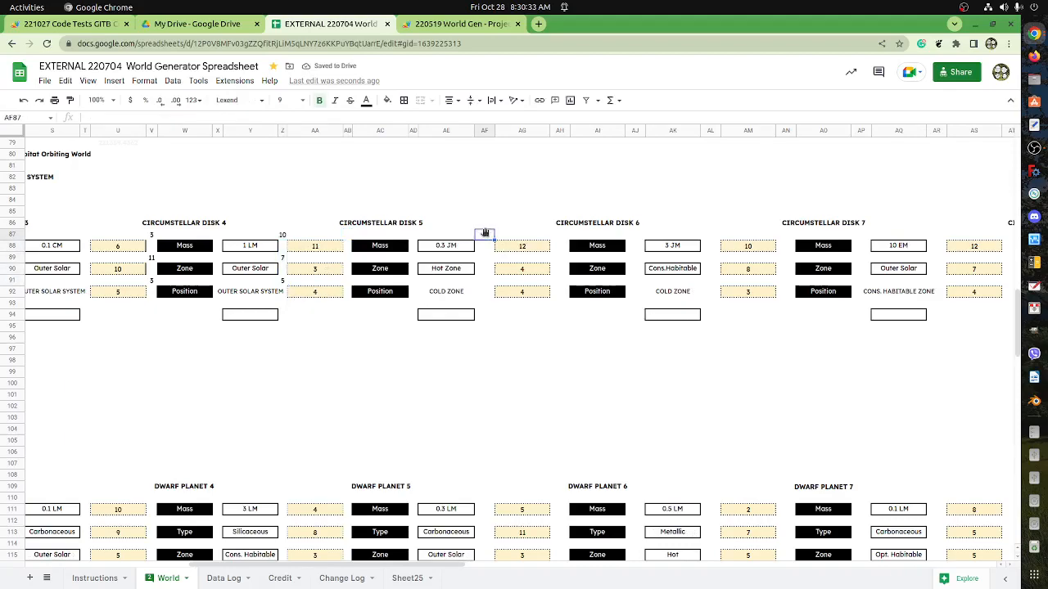
key(ctrl+v)
click(634, 236)
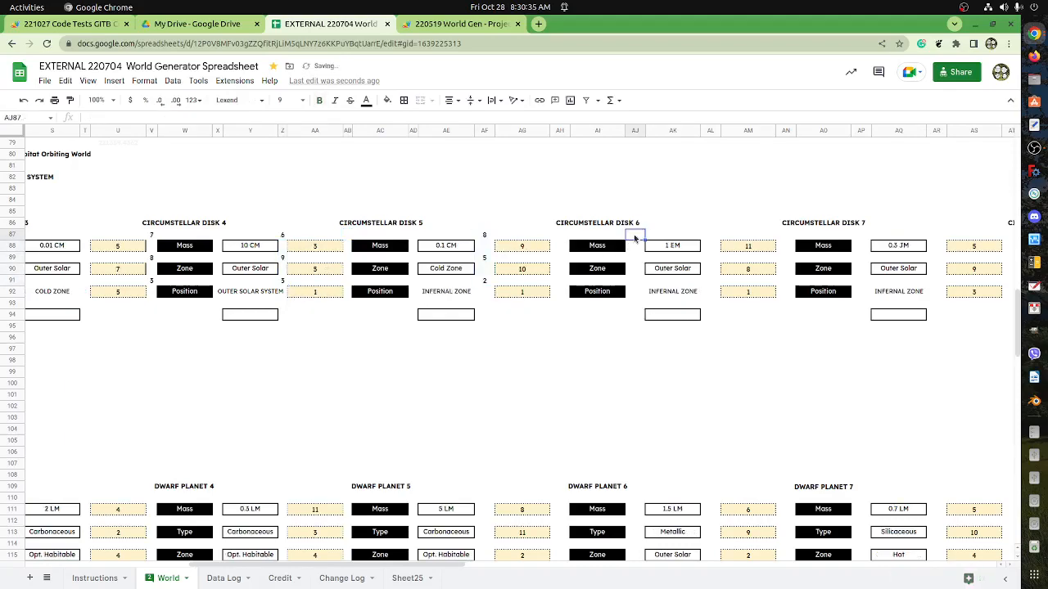
key(ctrl+v)
click(710, 238)
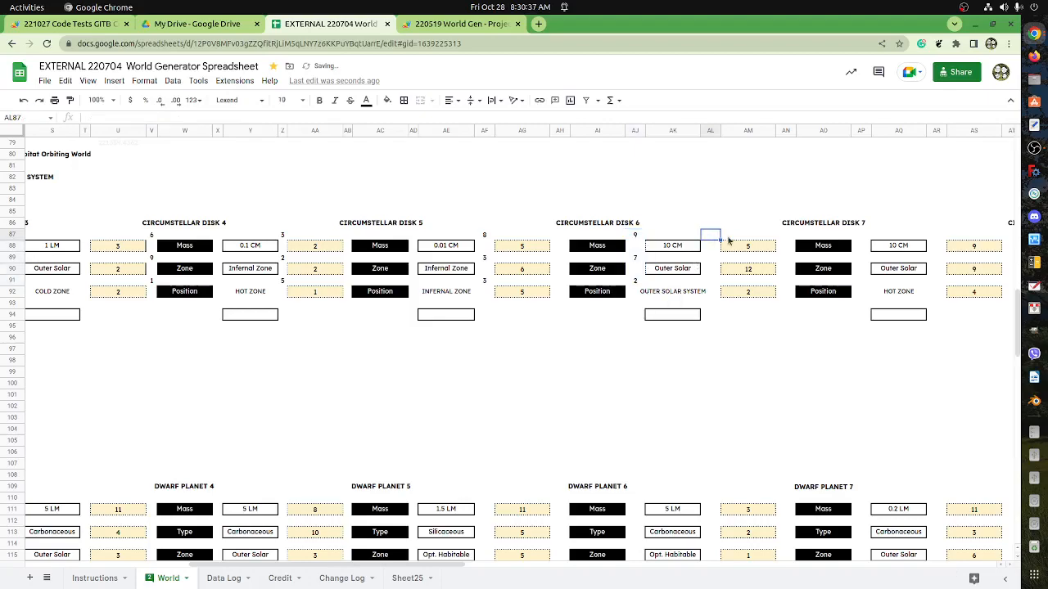
key(ctrl+z)
Copy the roll formulas into the ranges starting at AL87, AR87, AX87 and BD87 for Circumstellar Disks 7 to 10.
click(709, 239)
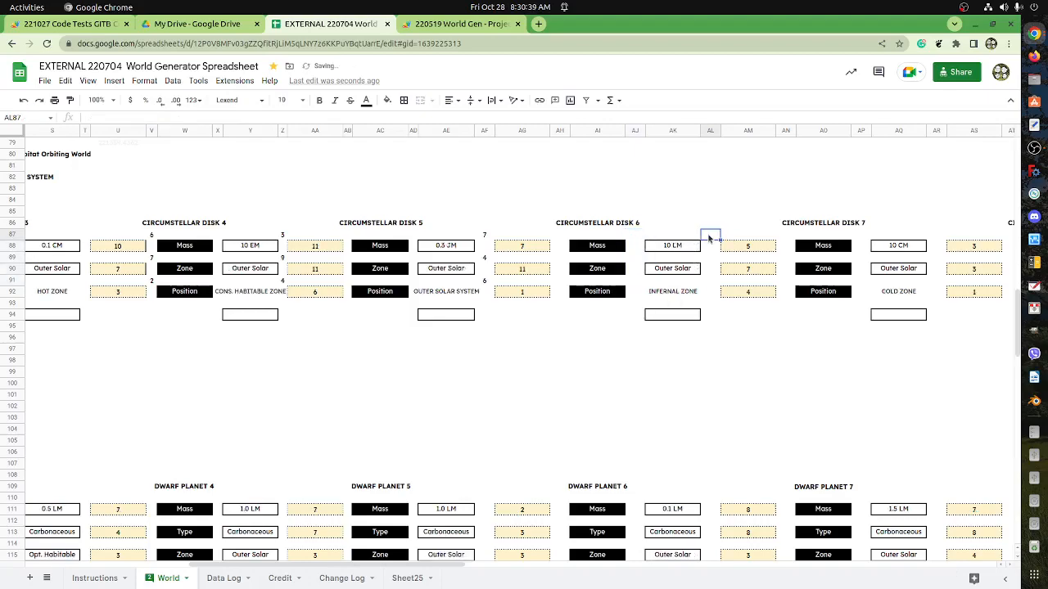
key(ctrl+v)
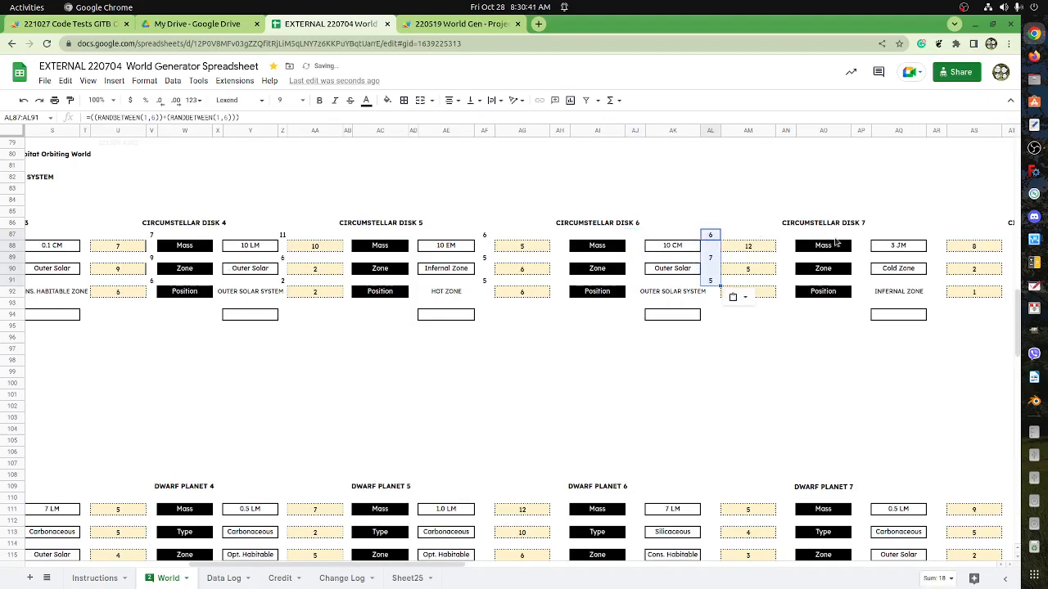
click(933, 236)
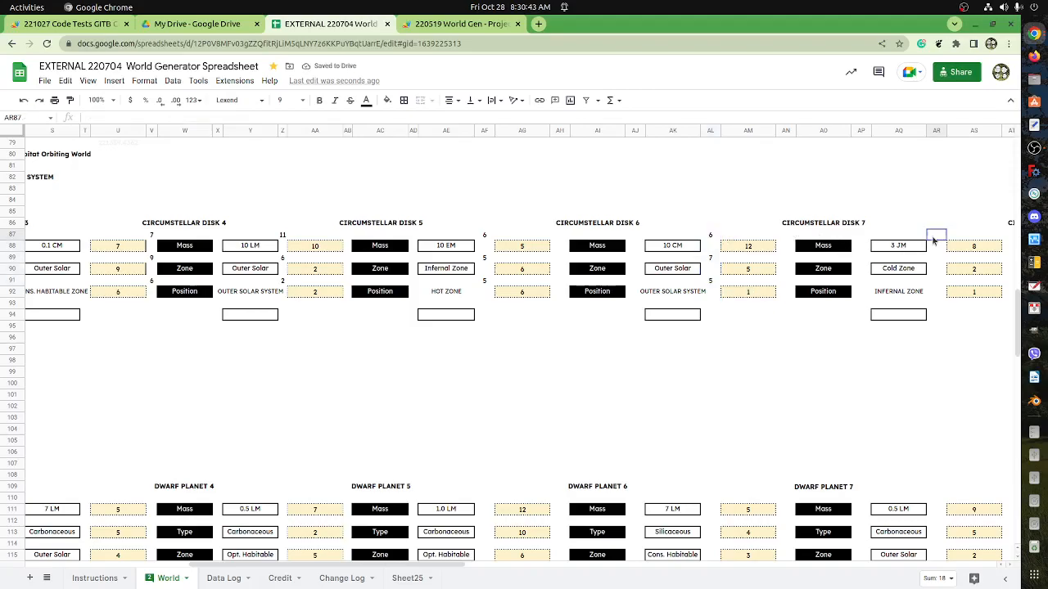
key(ctrl+v)
drag(479, 566, 664, 578)
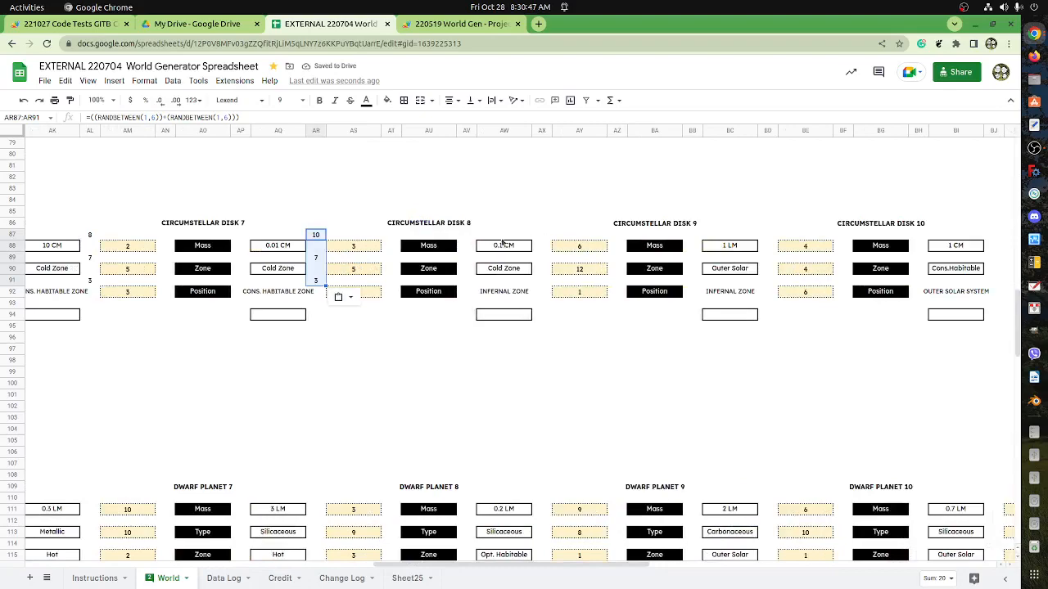
click(543, 236)
key(ctrl+v)
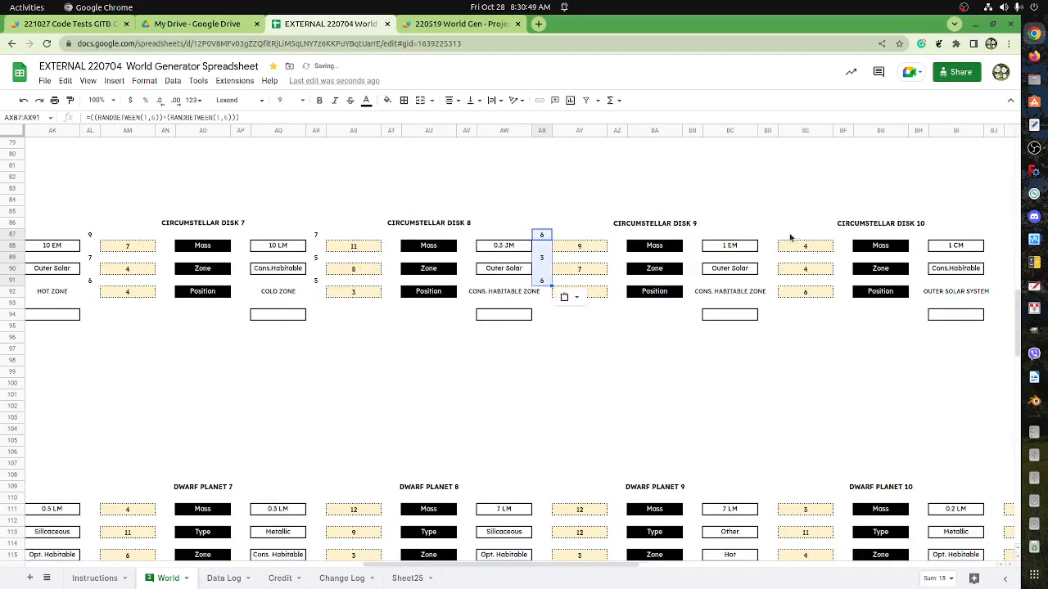
click(770, 235)
key(ctrl+v)
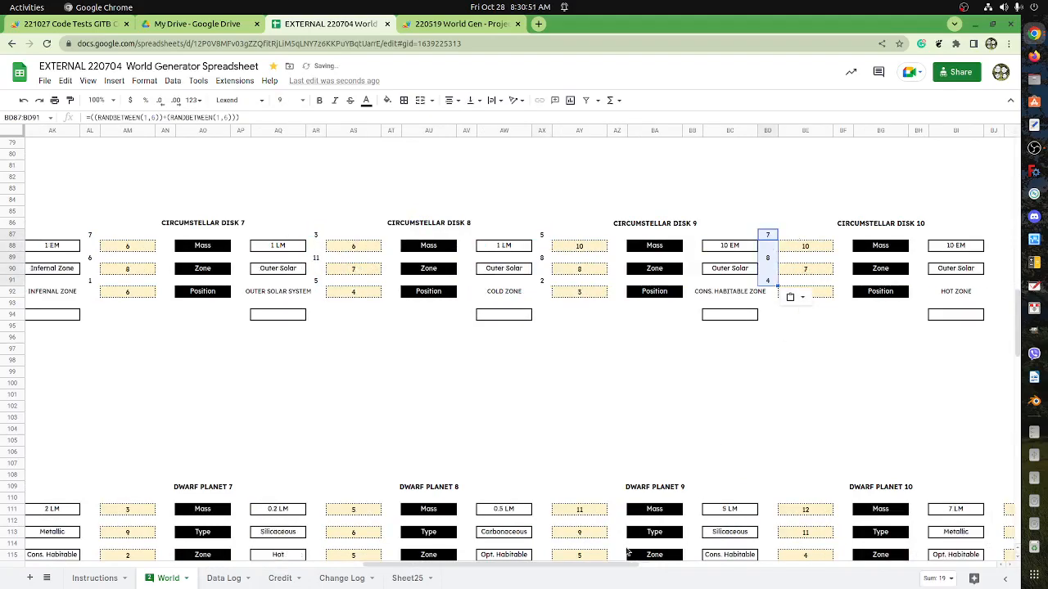
drag(628, 564, 802, 579)
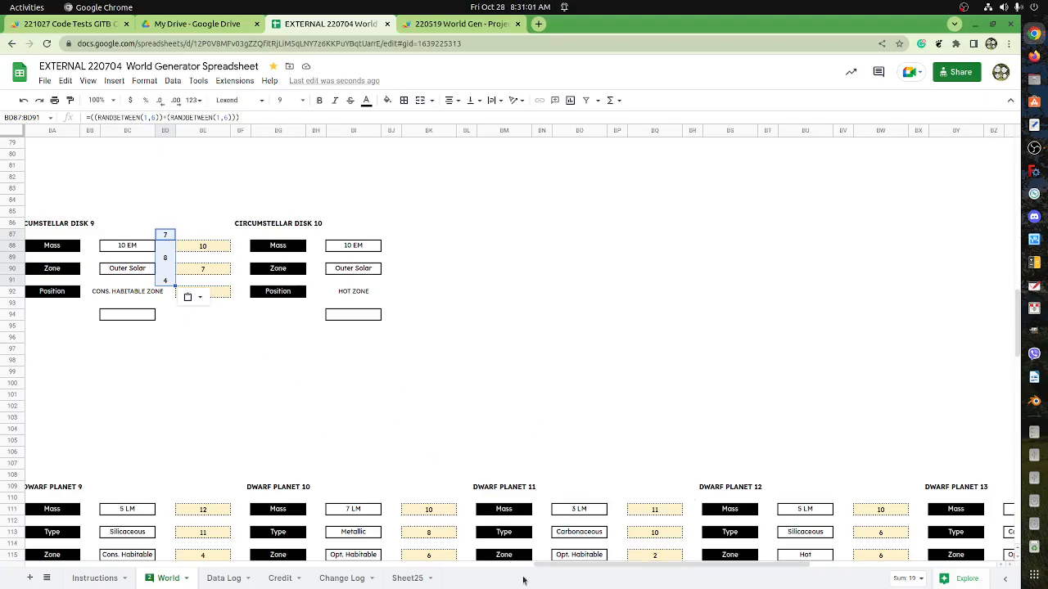
Start recording a macro with absolute references and copy the roll ranges H87:H91, N87:N91, R87:R91 and V87:V91 together.
drag(548, 566, 49, 566)
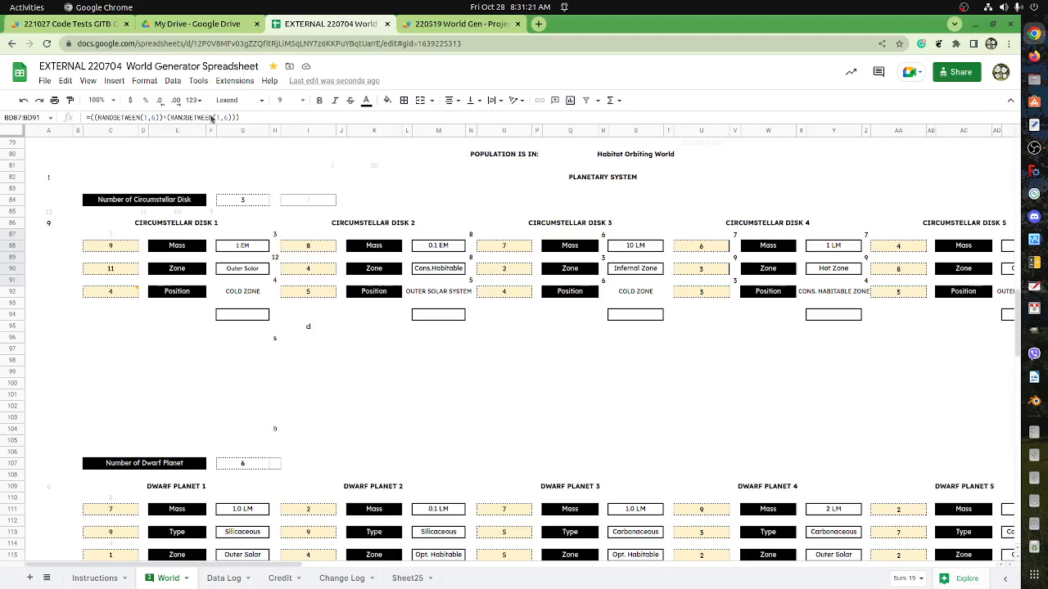
click(169, 81)
mouse_move(210, 82)
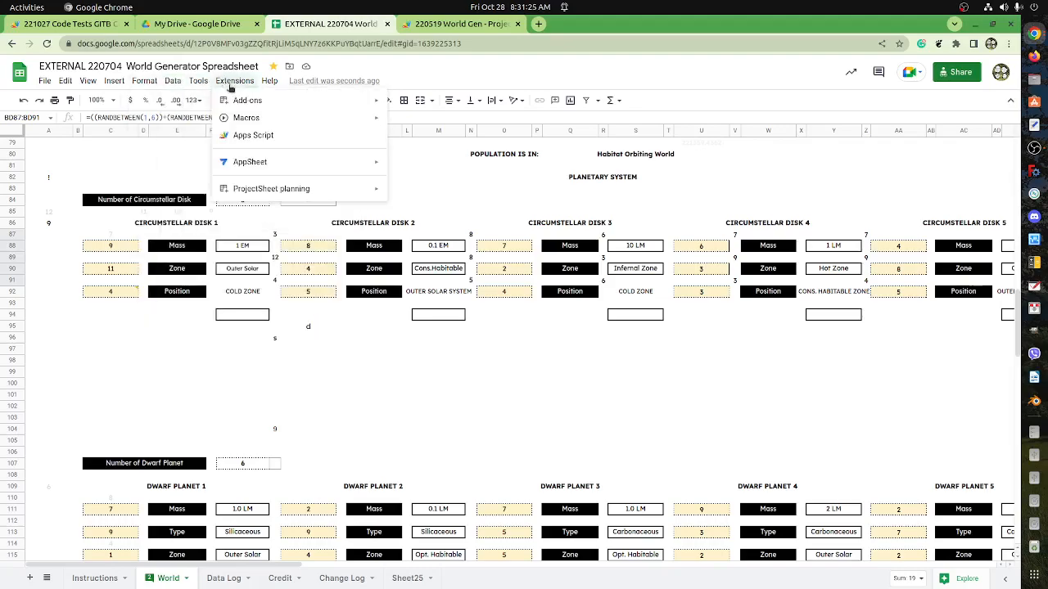
mouse_move(245, 118)
click(418, 121)
drag(275, 235, 276, 284)
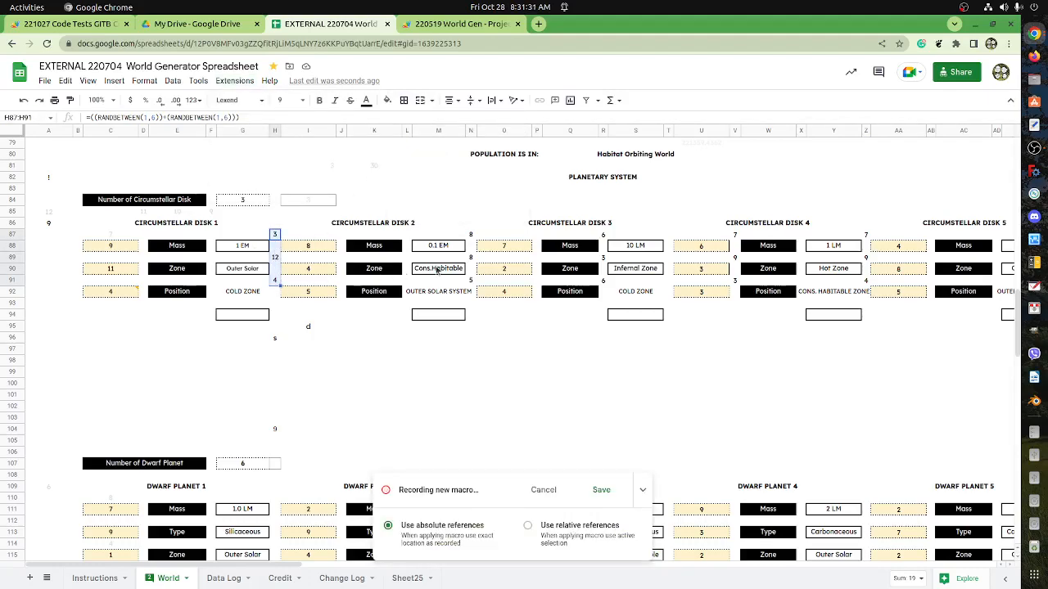
shift+click(470, 266)
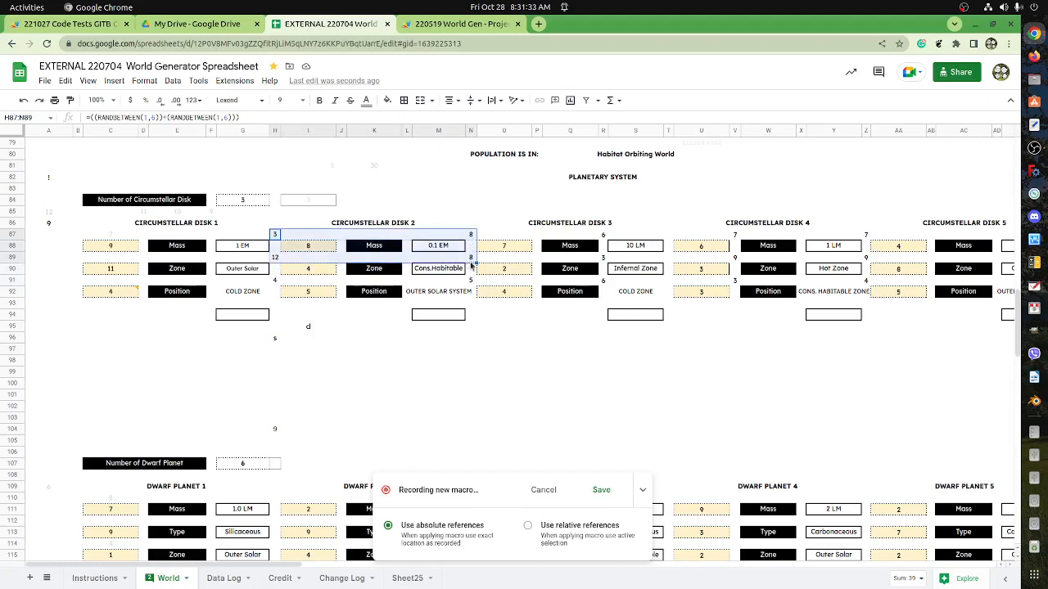
drag(276, 235, 282, 286)
drag(470, 234, 470, 285)
drag(603, 235, 606, 284)
drag(735, 235, 737, 282)
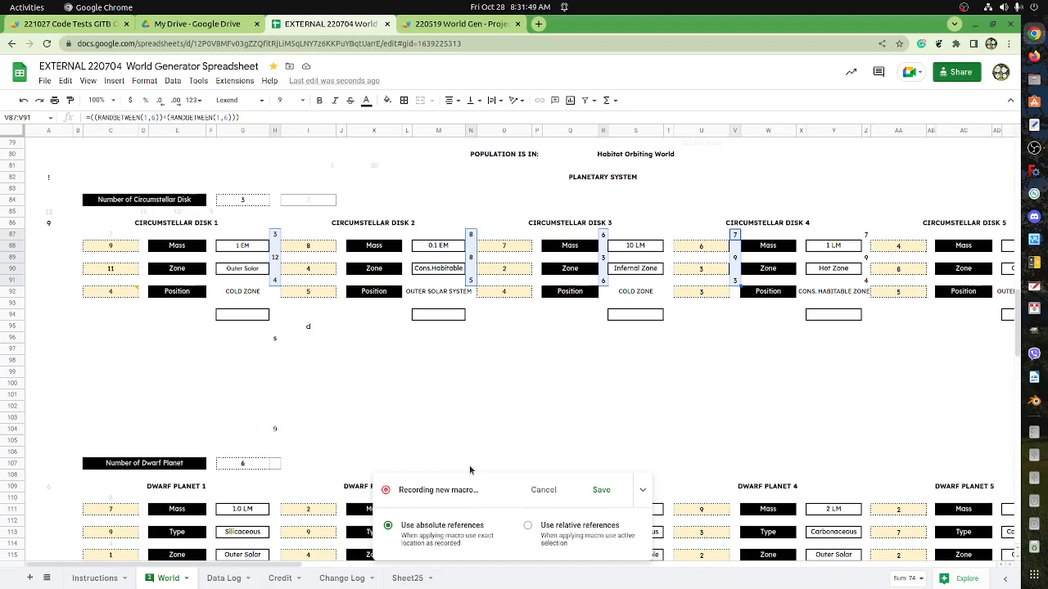
key(ctrl+c)
Try to paste the copied rolls into I88:I92, O88:O92, U88:U92 and AA88:AA92 as part of the recorded macro.
drag(323, 251, 325, 295)
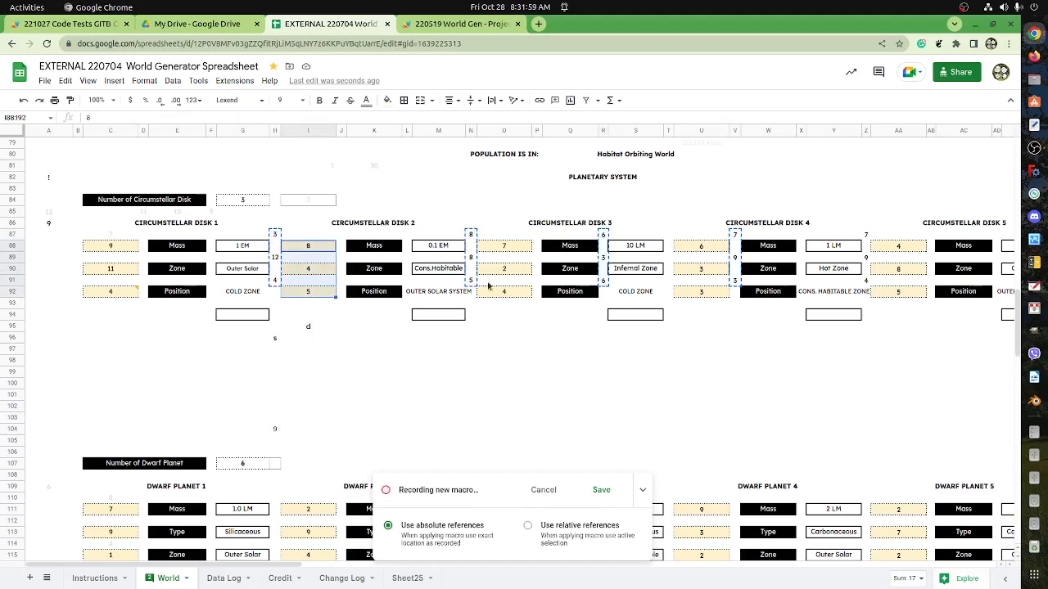
drag(525, 250, 518, 301)
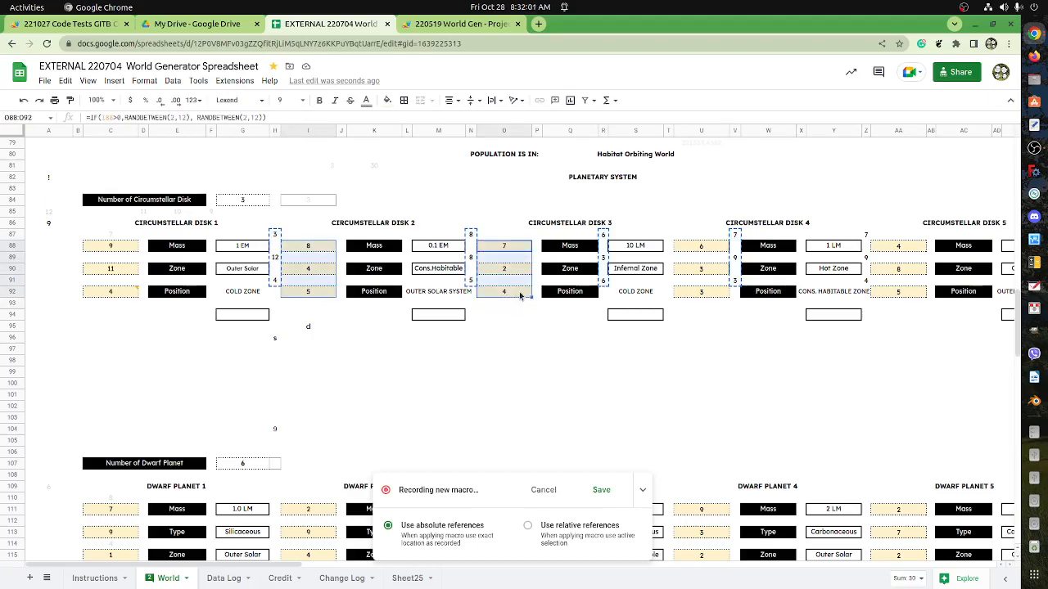
drag(699, 249, 698, 299)
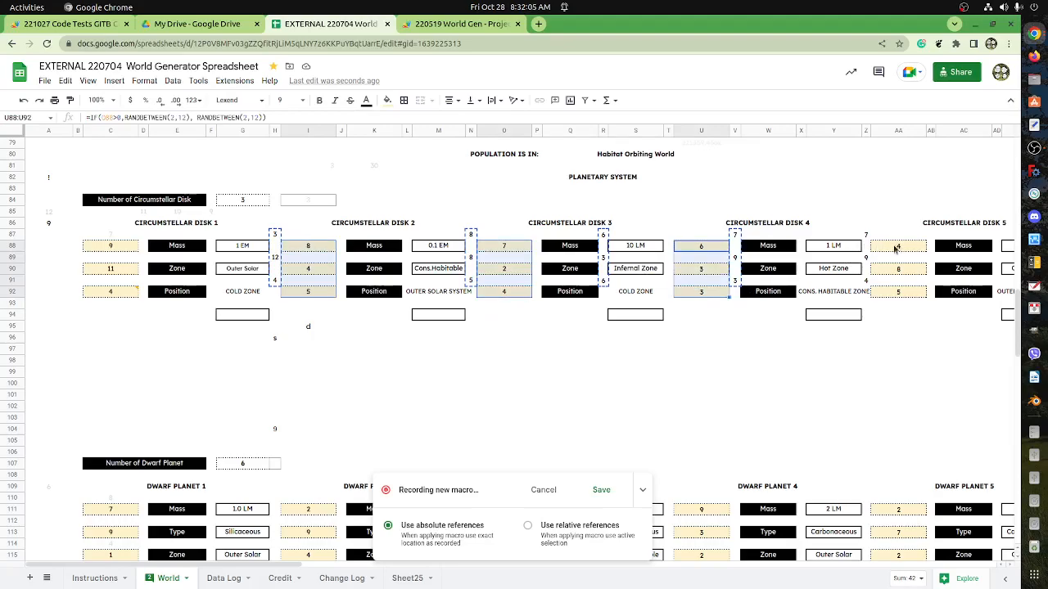
drag(894, 250, 898, 293)
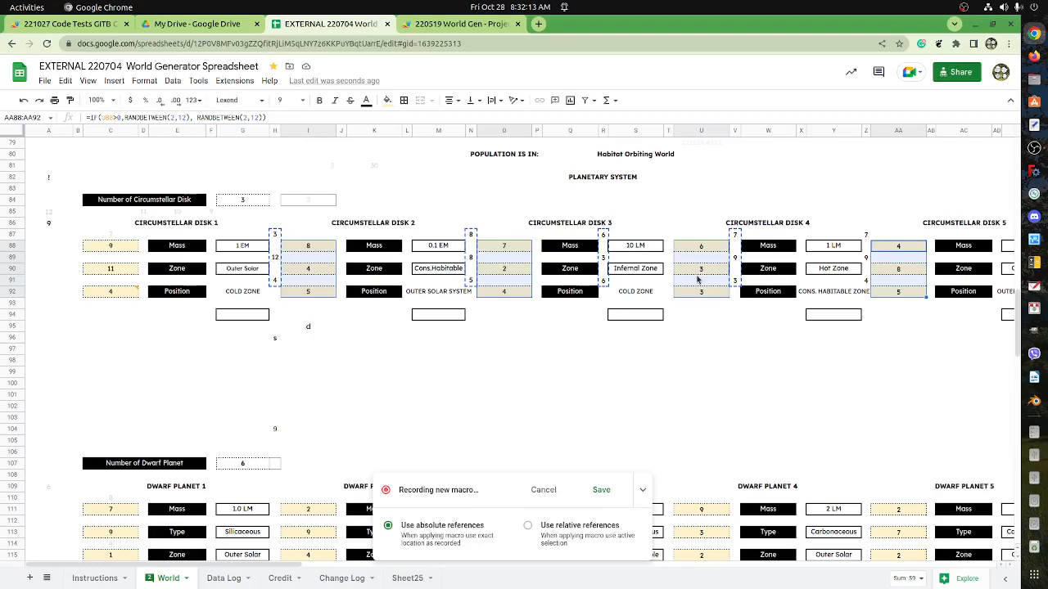
key(ctrl+v)
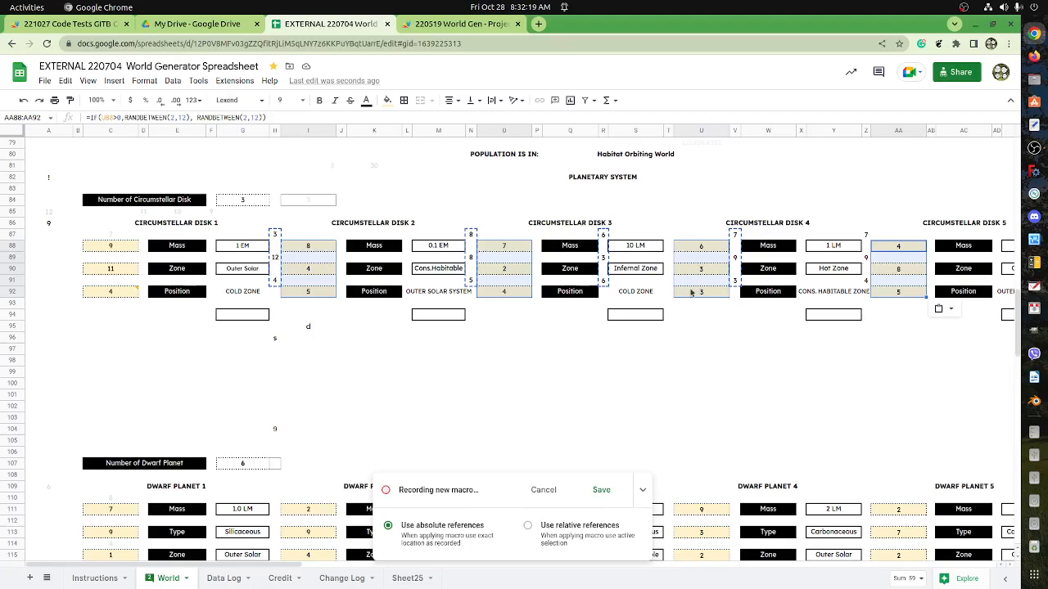
Save the recorded macro as copPaste02 with shortcut number 2.
click(602, 497)
click(508, 299)
drag(508, 299, 403, 295)
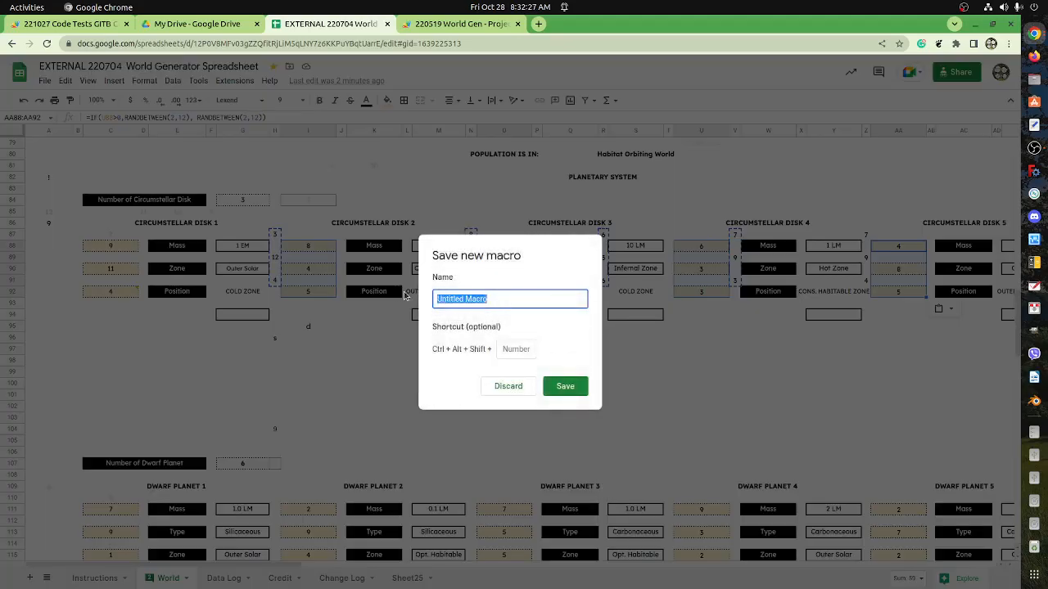
text(cop)
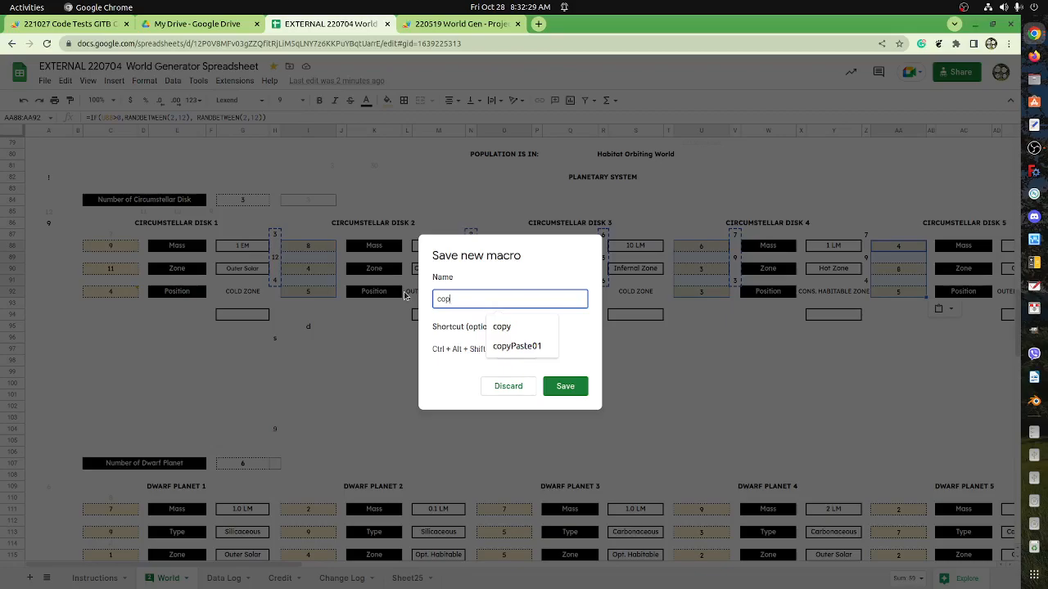
text(Paste)
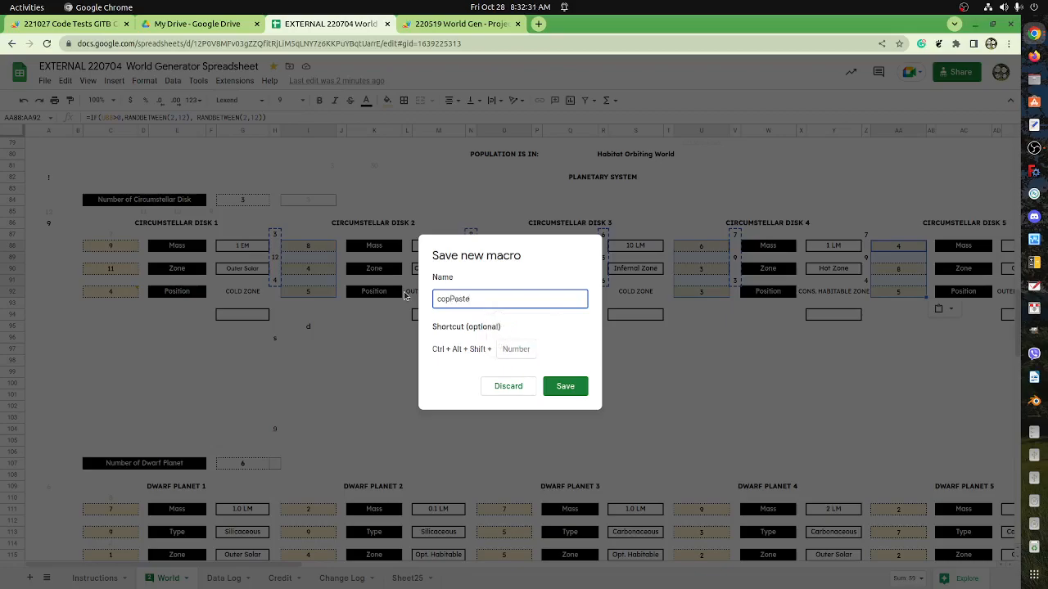
text(02)
click(515, 350)
text(2)
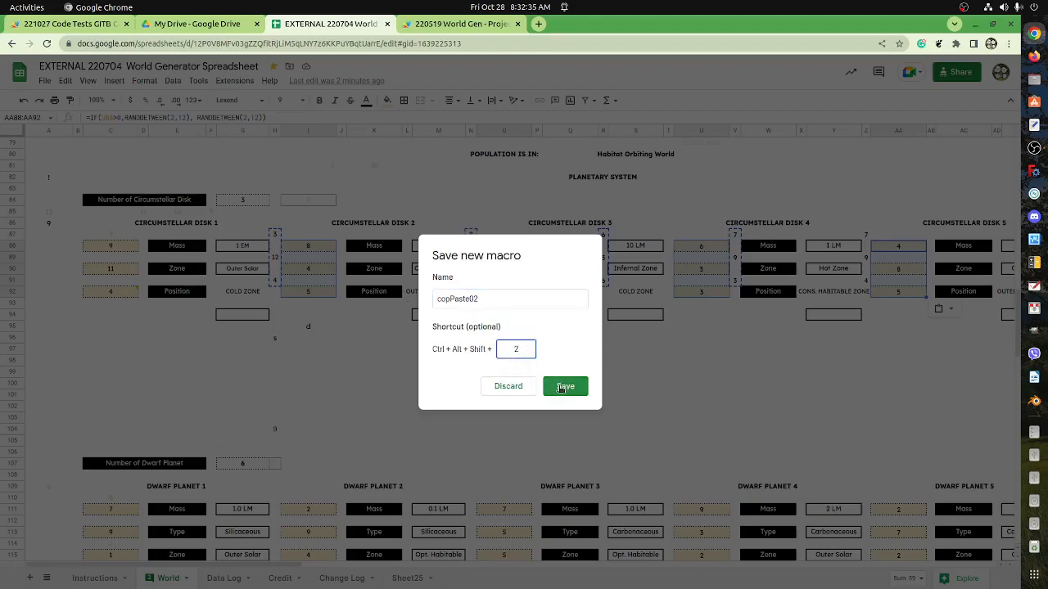
click(562, 392)
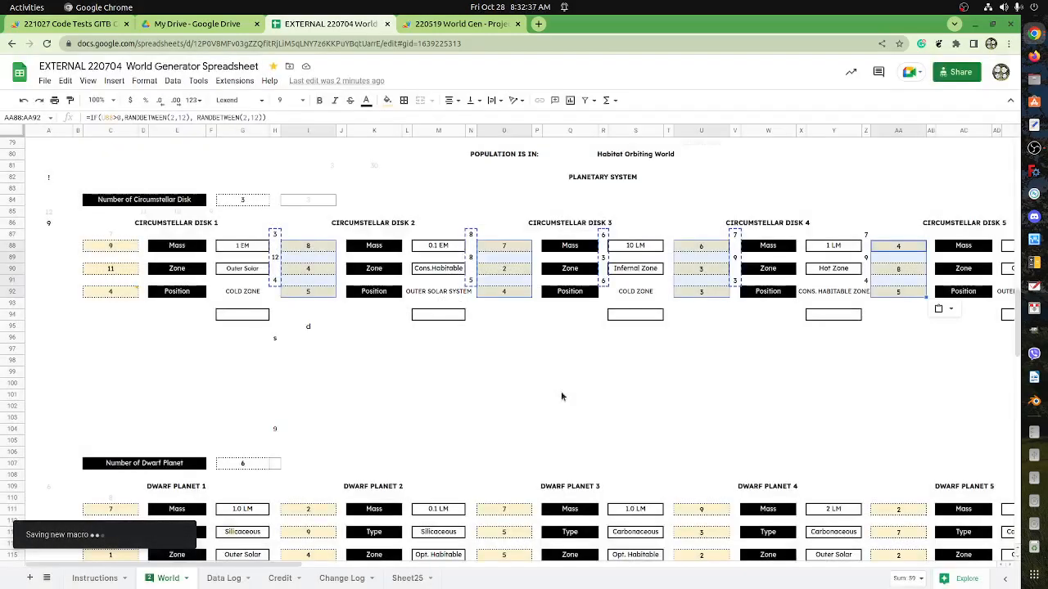
Test the copPaste02 macro from Q101, and enter a in O100 to make the rolls recalculate.
click(561, 396)
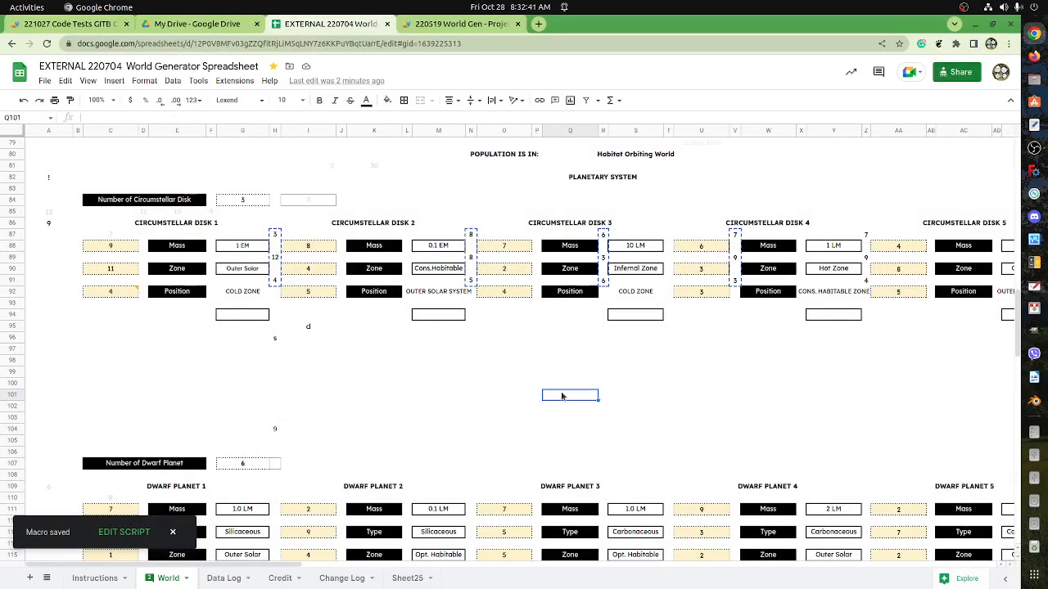
key(ctrl+alt+shift+2)
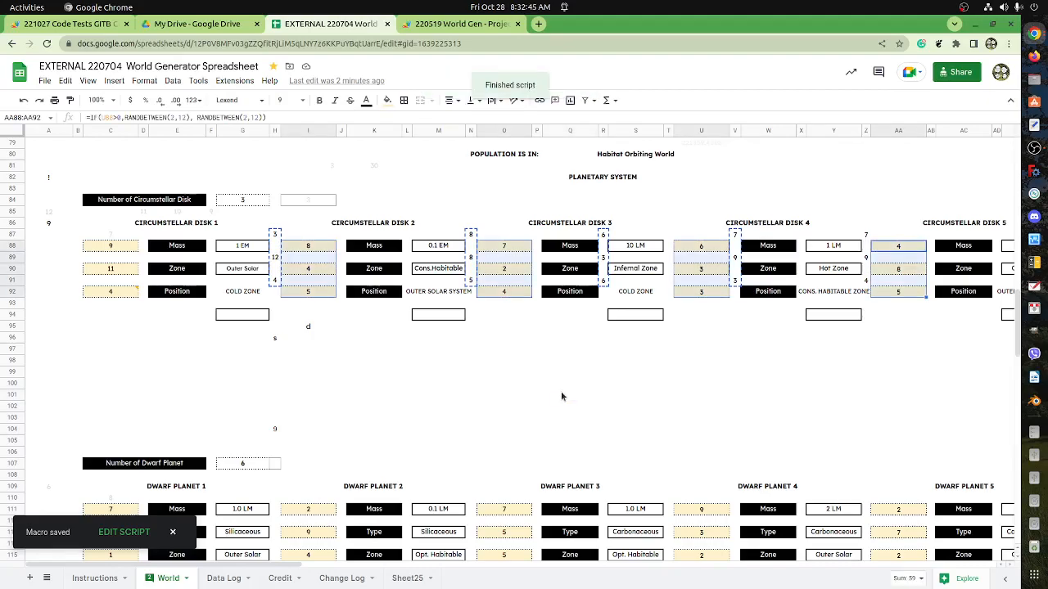
click(509, 383)
text(a)
click(441, 396)
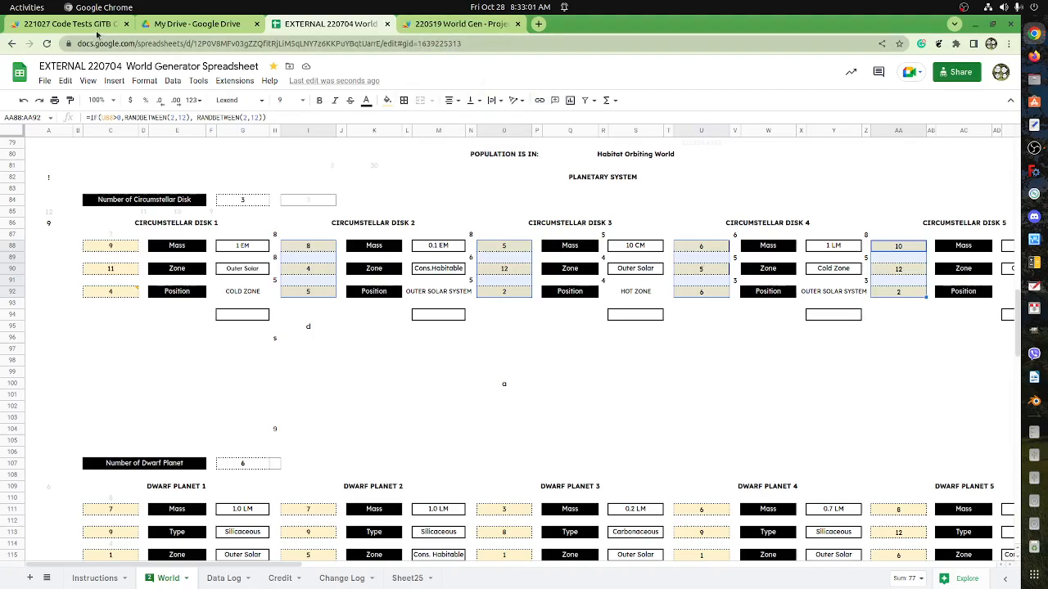
Open macros.gs in the 220519 World Gen Apps Script project to look for the recorded macro code.
click(92, 27)
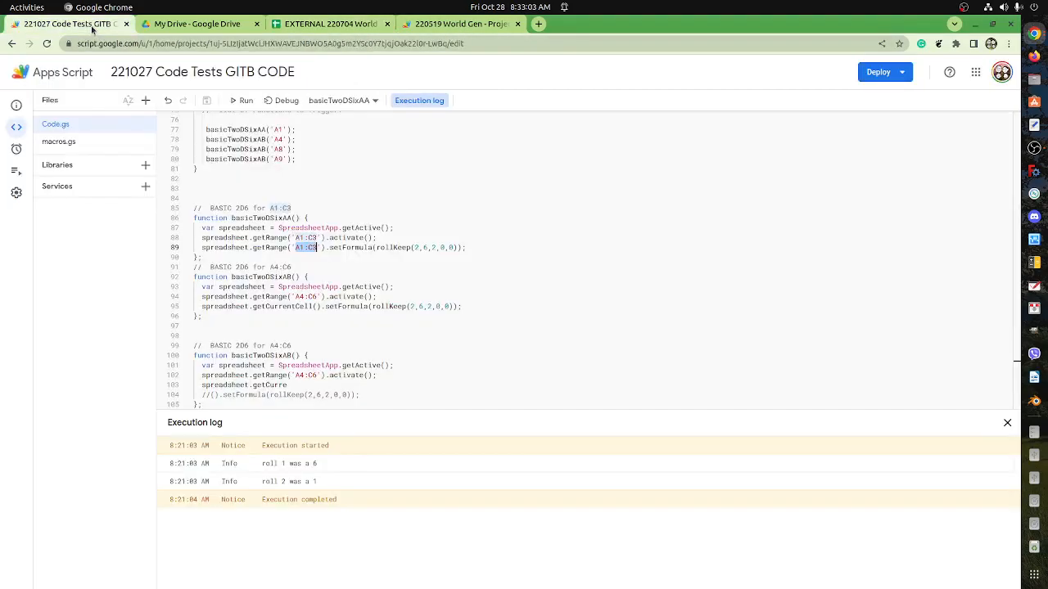
click(498, 26)
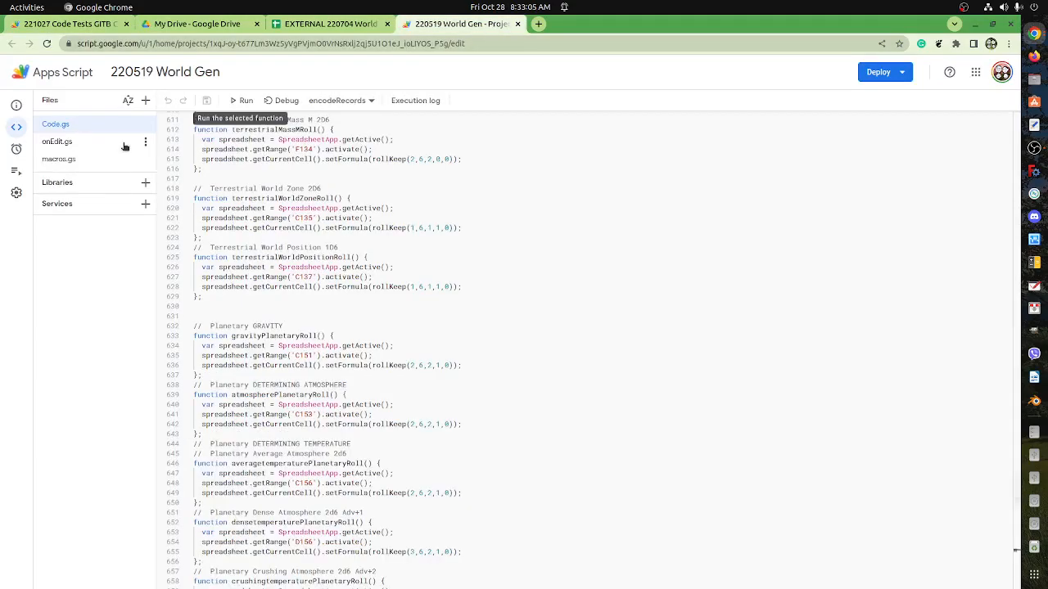
click(94, 158)
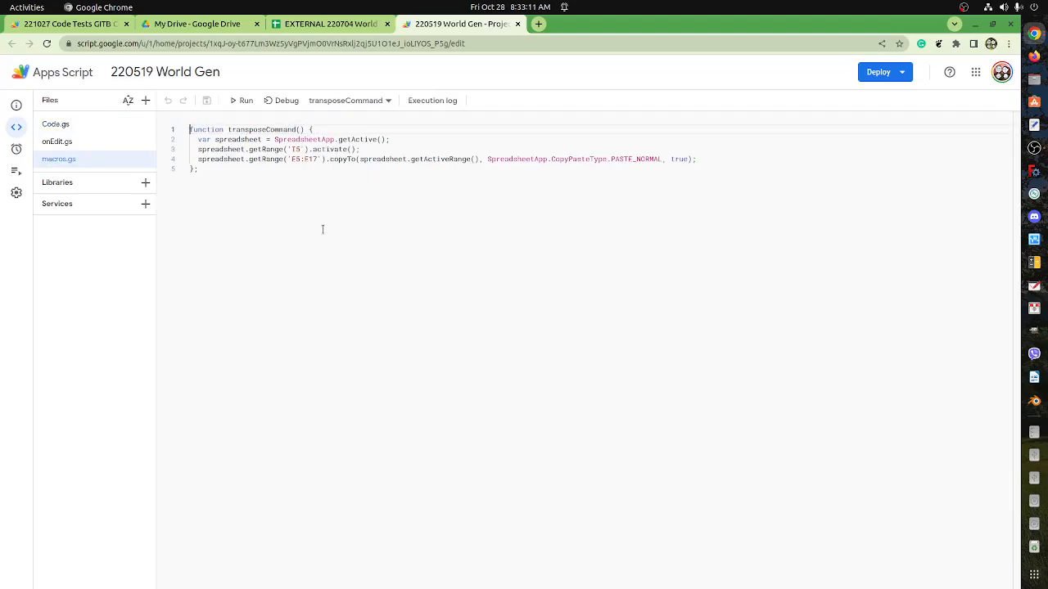
Reload the script project, delete the copPaste02 function from macros.gs, and save the project.
click(48, 45)
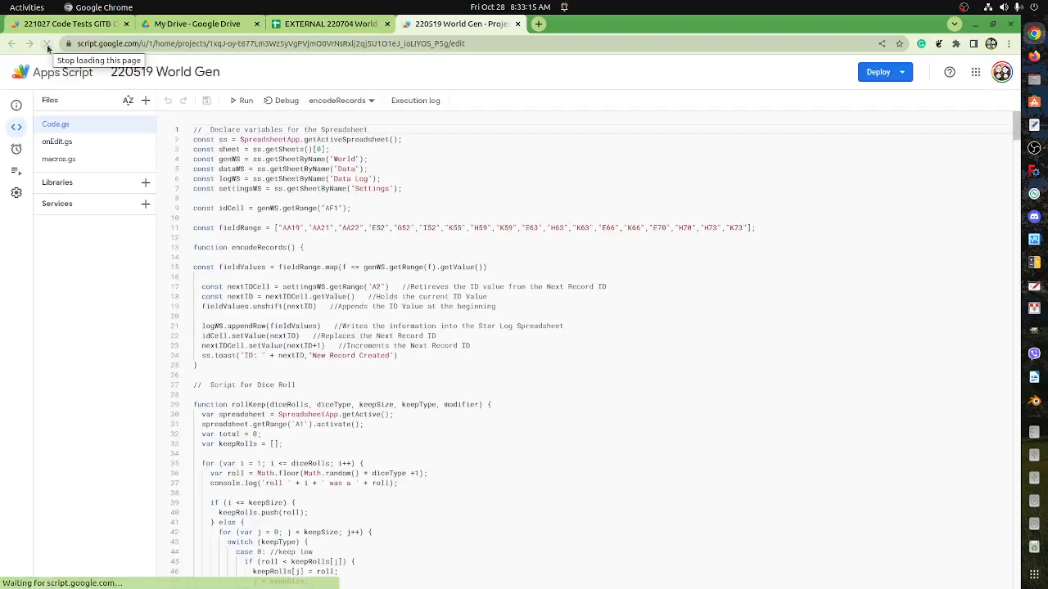
click(64, 160)
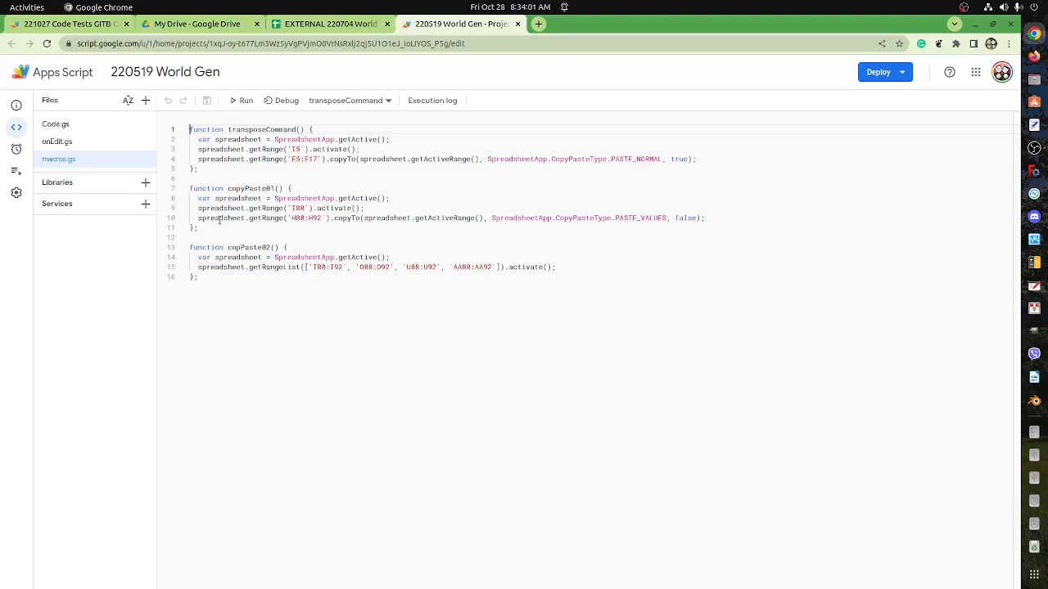
drag(215, 277, 183, 250)
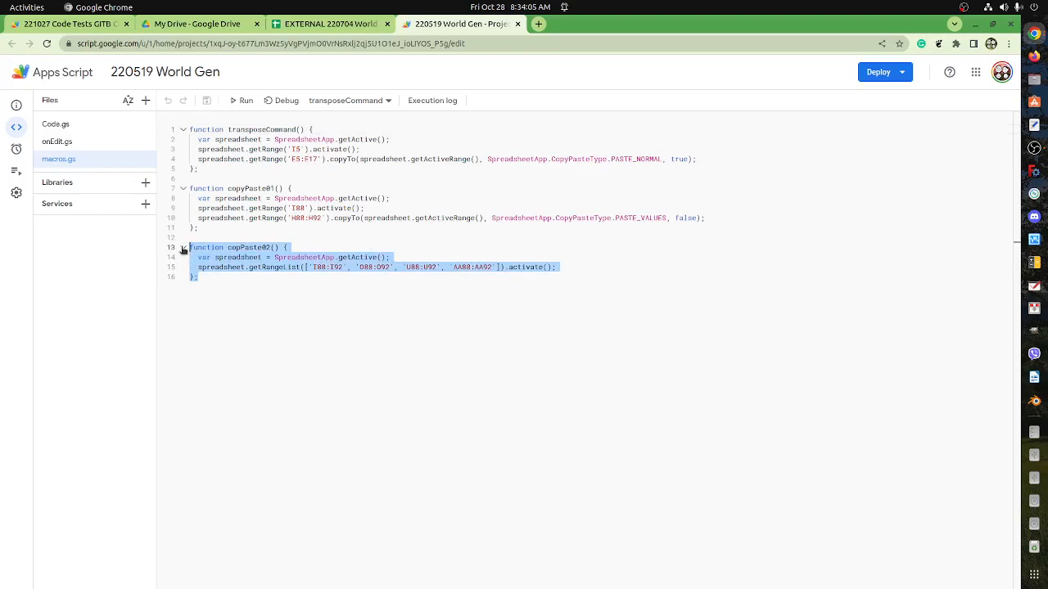
key(BackSpace)
click(204, 101)
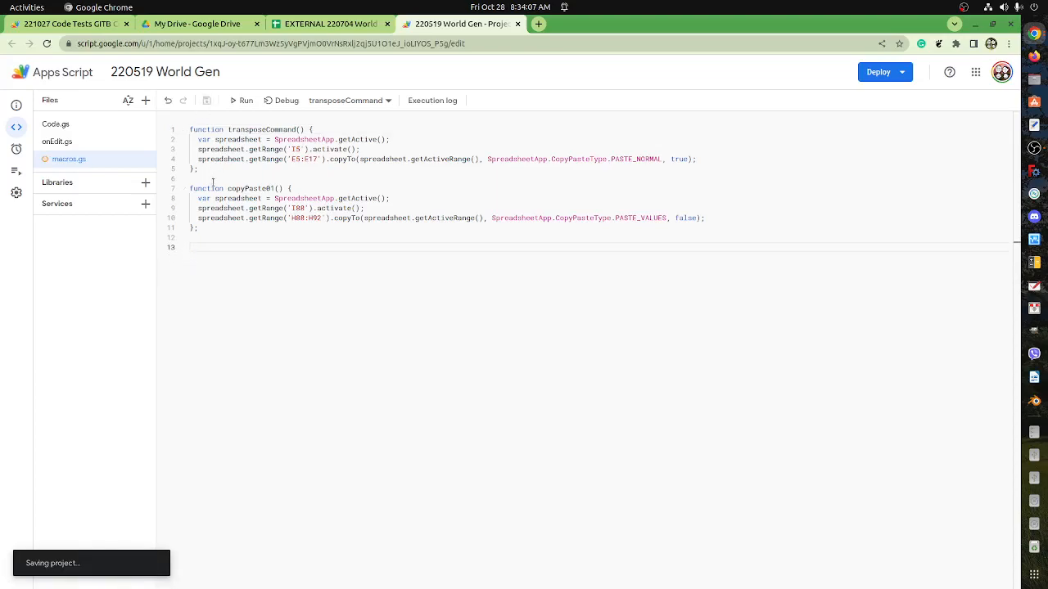
Start recording a new macro in the World Generator spreadsheet with absolute references, and copy the rolls in H87:H91 and N87:N91.
click(305, 27)
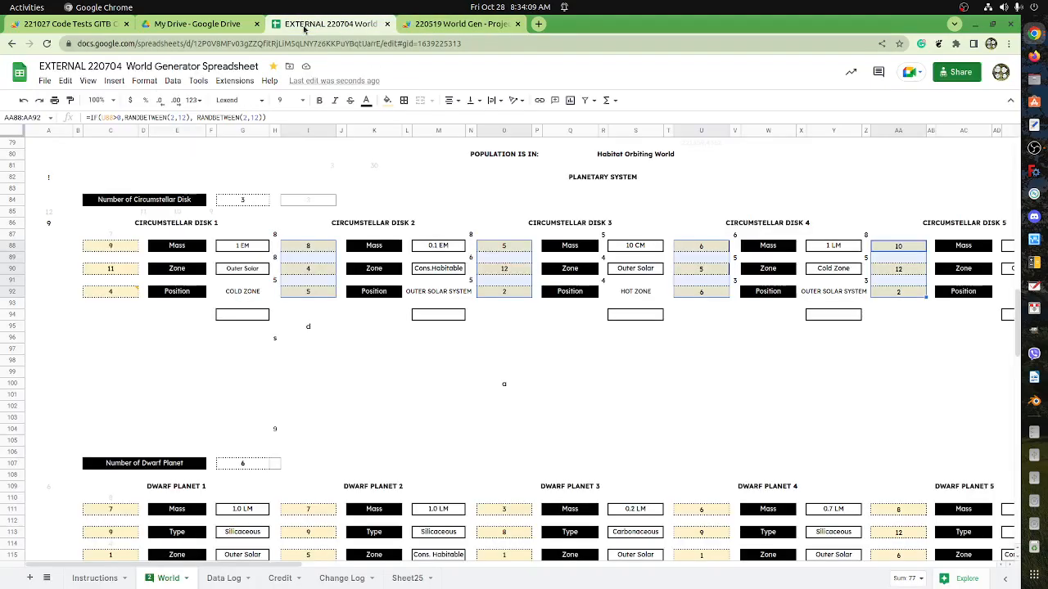
click(326, 305)
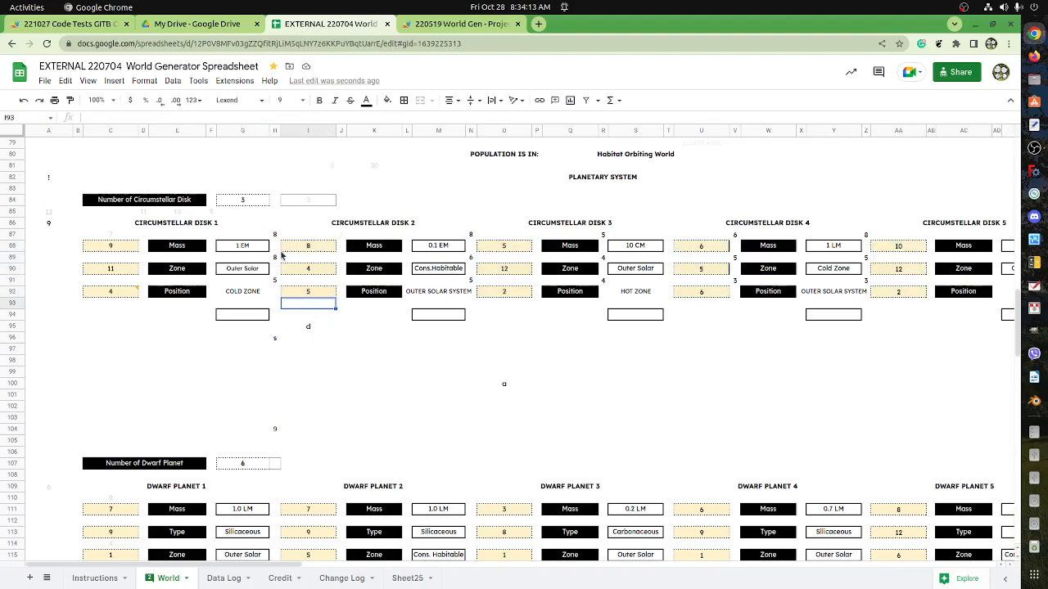
drag(275, 237, 278, 281)
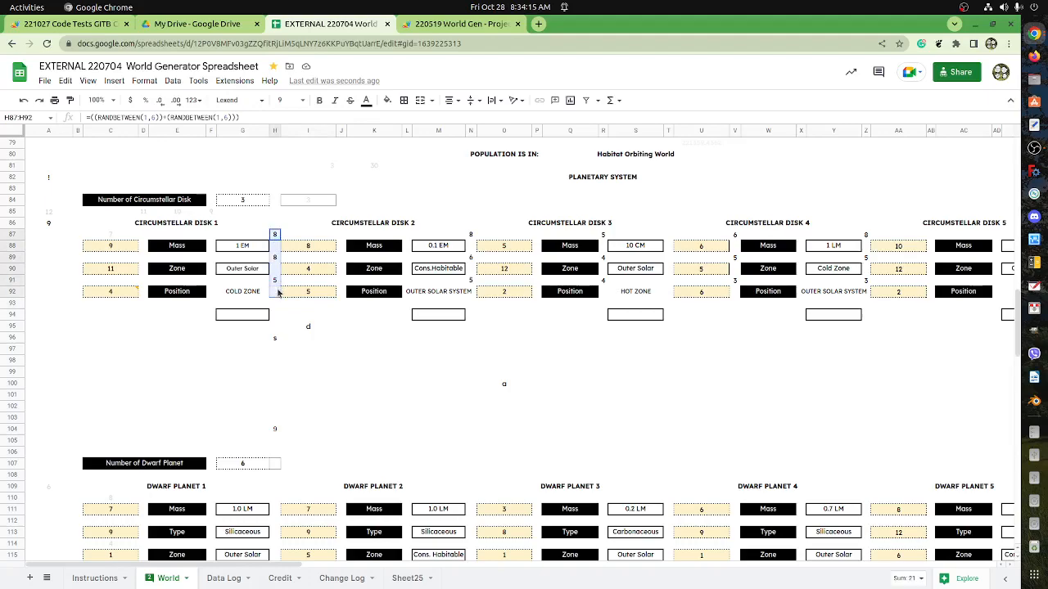
click(234, 80)
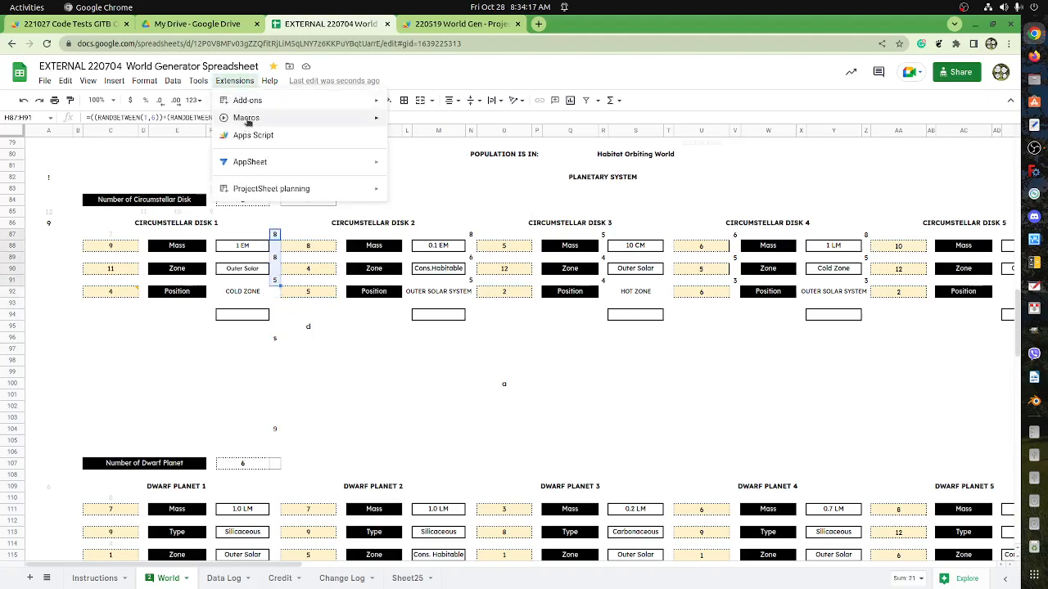
mouse_move(247, 119)
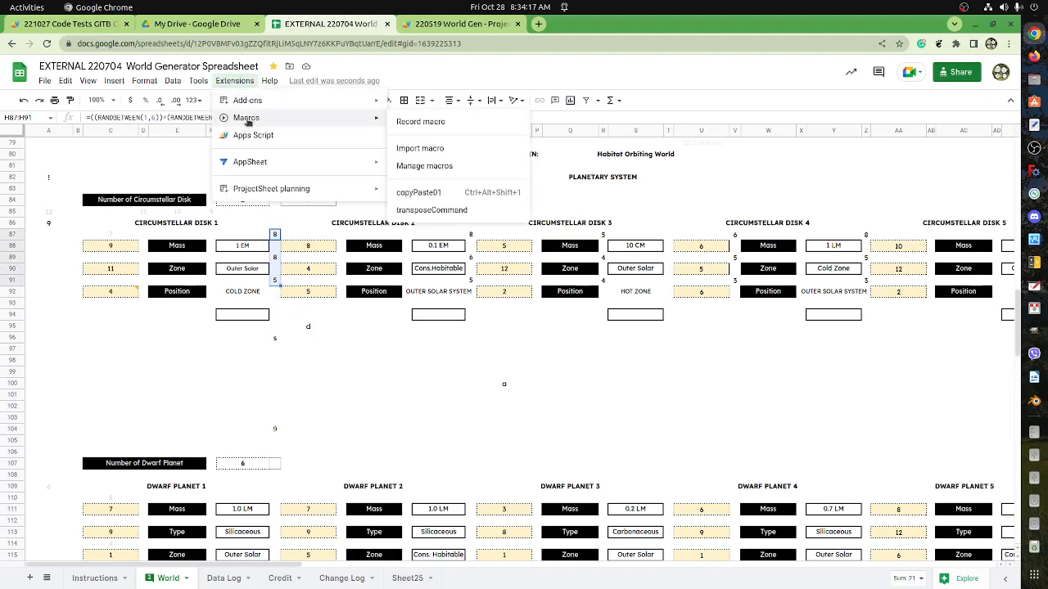
click(448, 126)
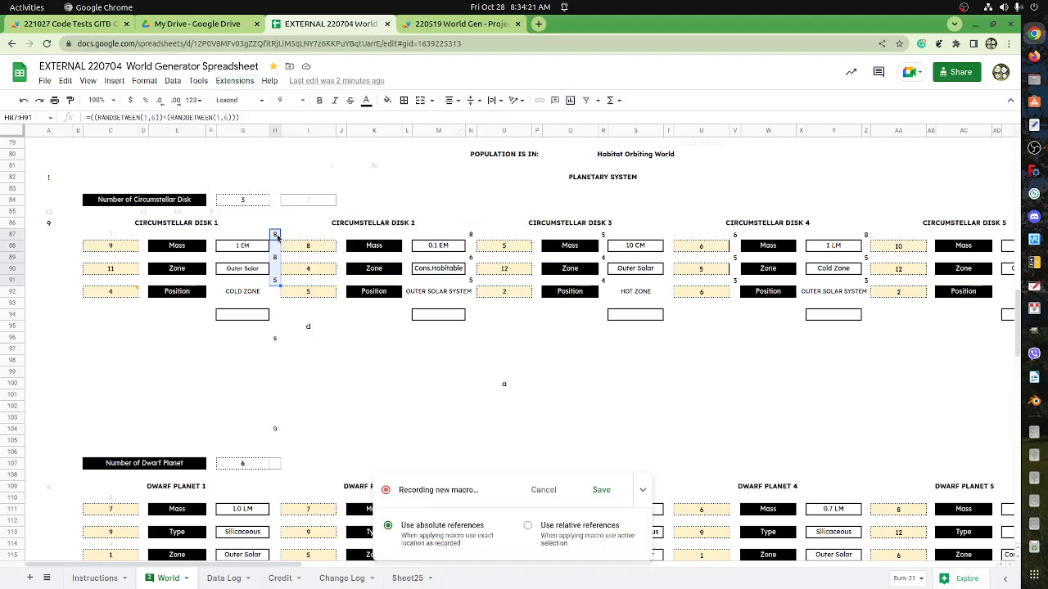
click(276, 236)
key(shift+Down)
key(shift+Down)
key(shift+Down)
key(shift+Down)
drag(473, 237, 472, 287)
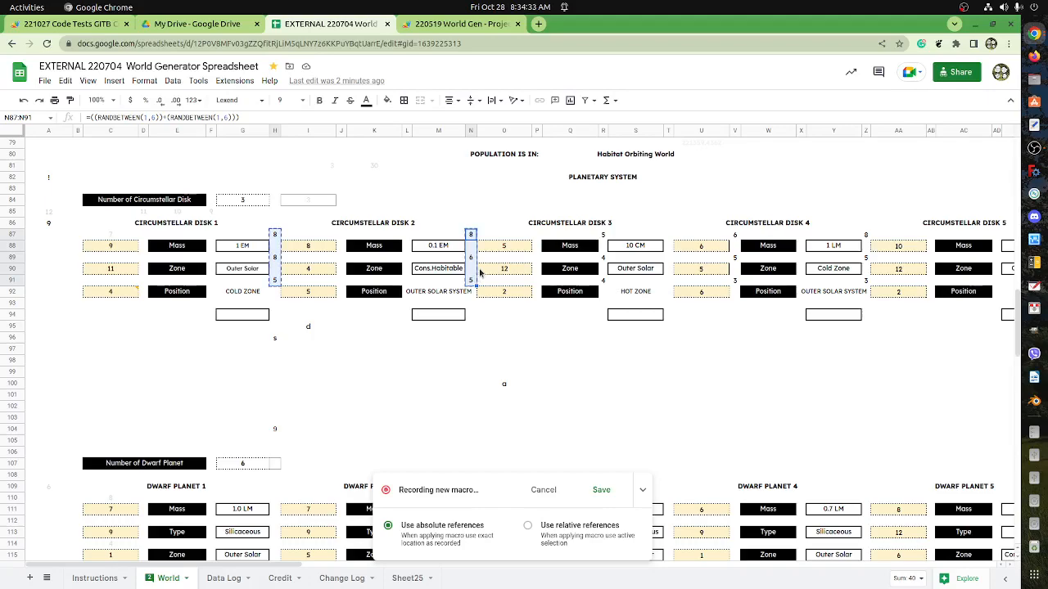
Try to paste the copied rolls into I88:I92 and O88:O92, and cancel the macro recording after checking macros.gs.
drag(311, 246, 318, 297)
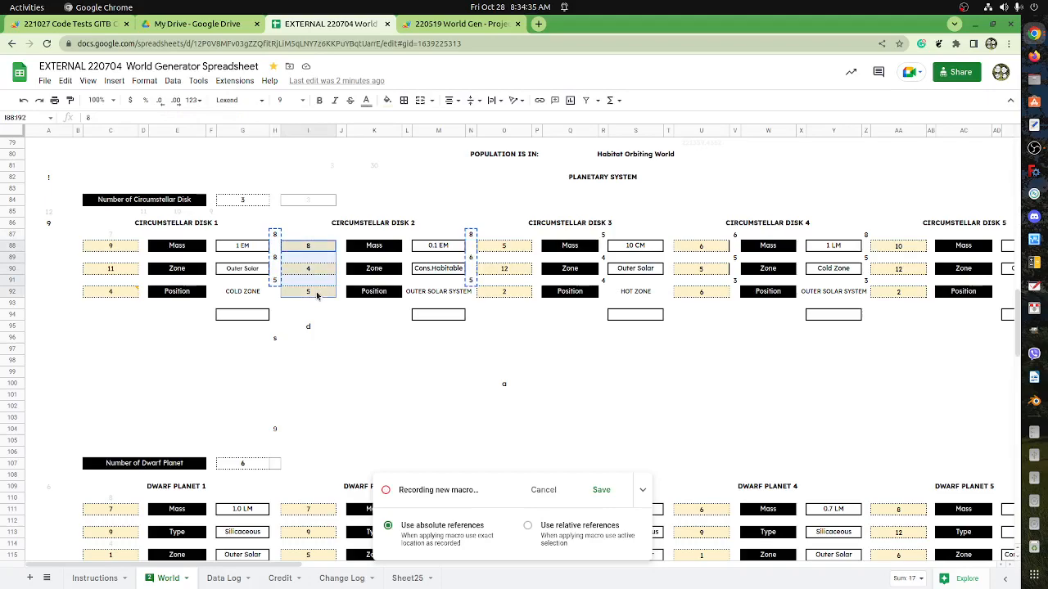
drag(514, 245, 509, 293)
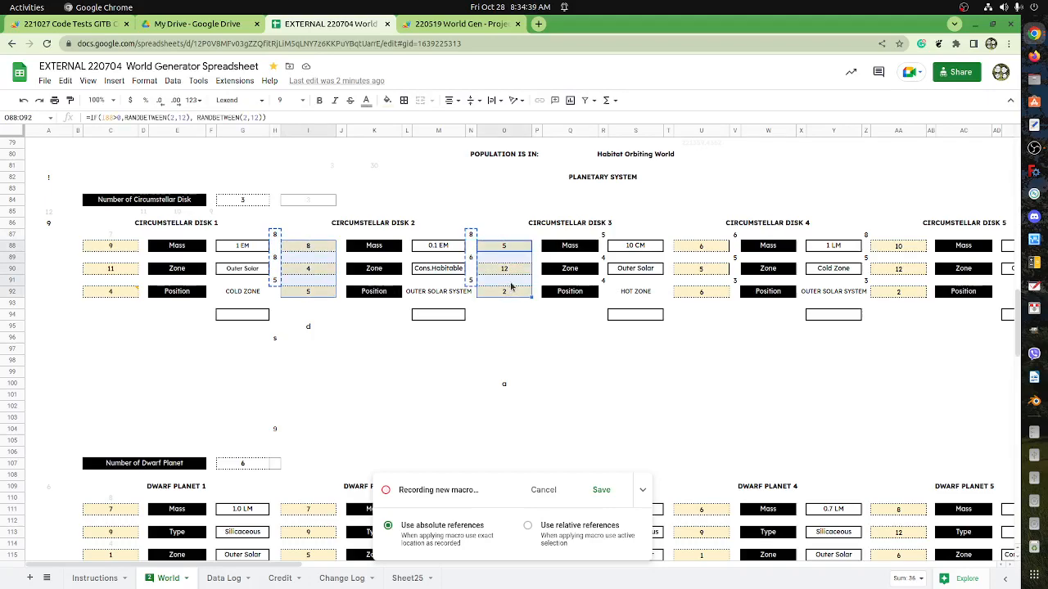
key(ctrl+v)
click(455, 29)
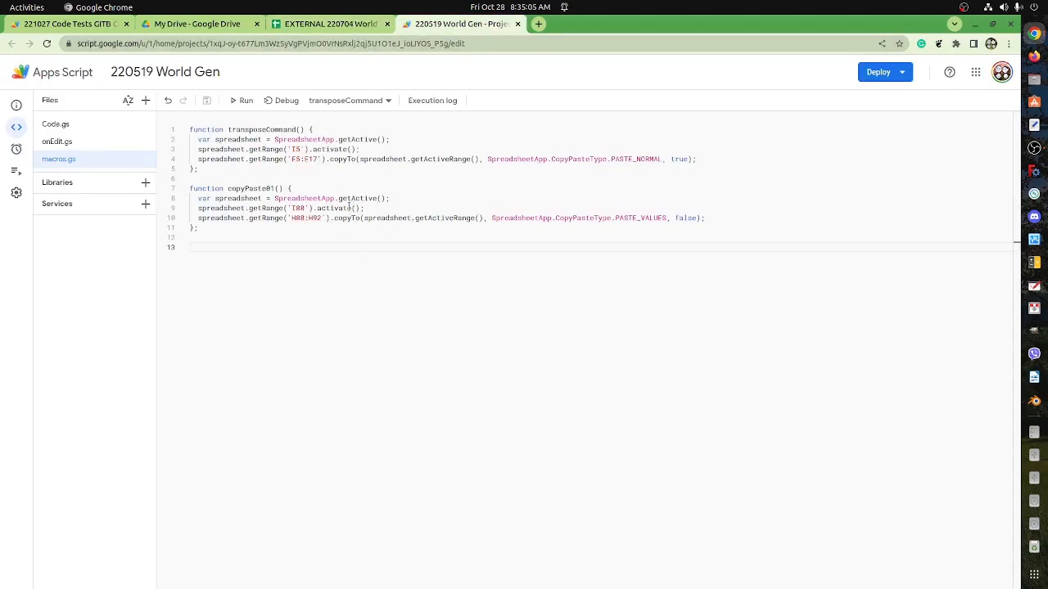
click(343, 24)
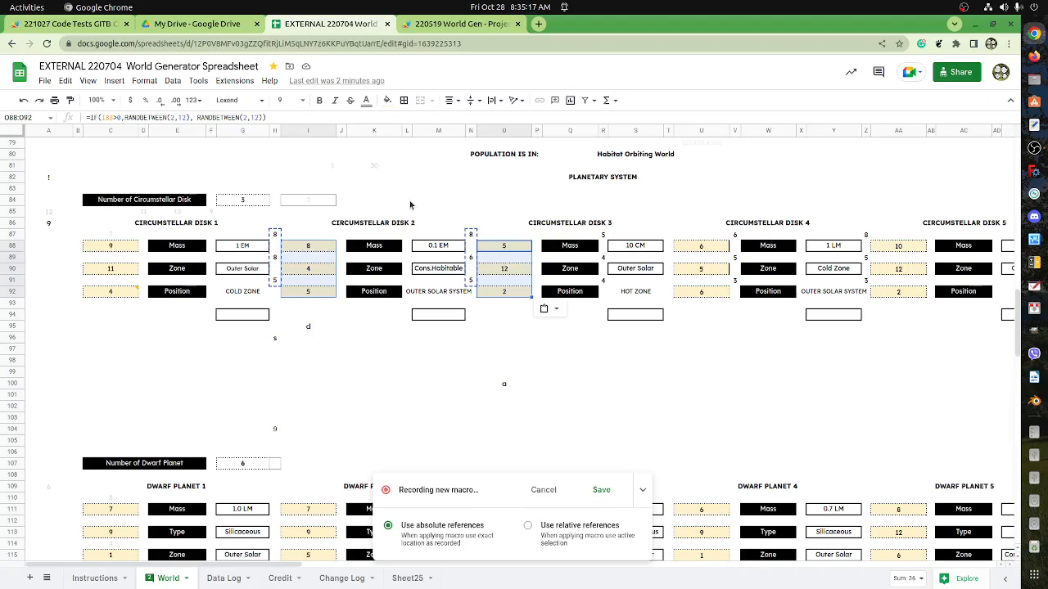
click(544, 491)
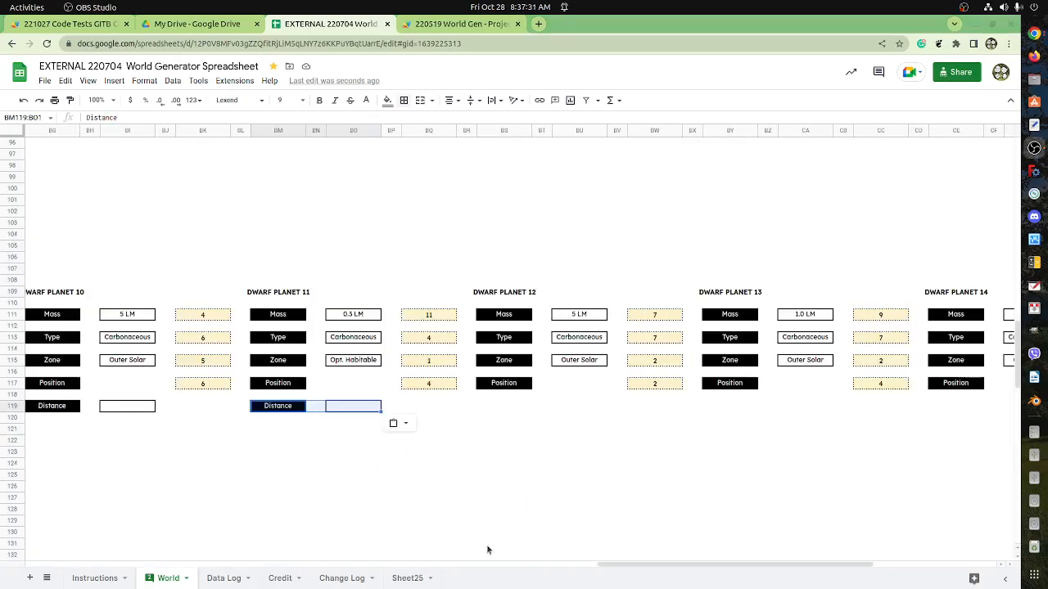
click(337, 442)
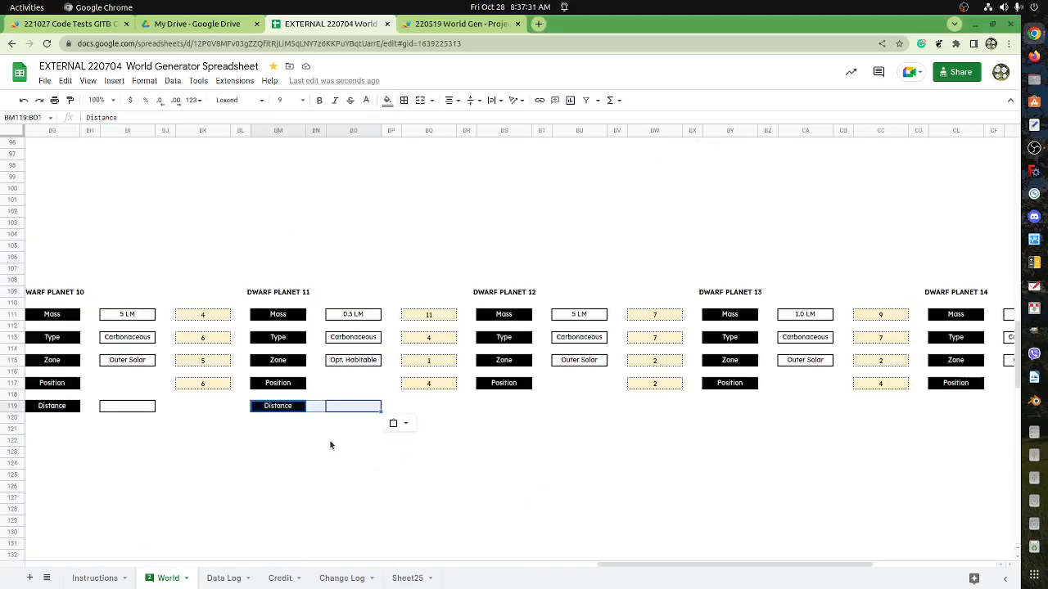
Copy the Distance label and its value box from Dwarf Planet 11 (BM119:BO119) to Dwarf Planet 12 at BS119.
drag(279, 410, 342, 408)
key(ctrl+c)
click(526, 411)
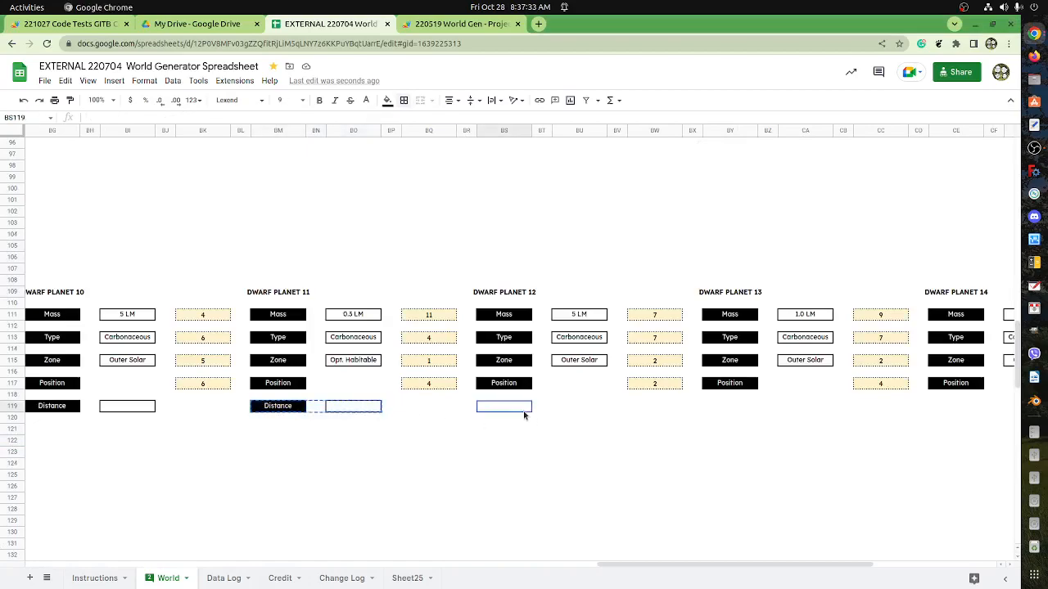
key(ctrl+v)
Paste the copied Distance label and value box at CA119 near Dwarf Planet 13.
drag(712, 569, 821, 569)
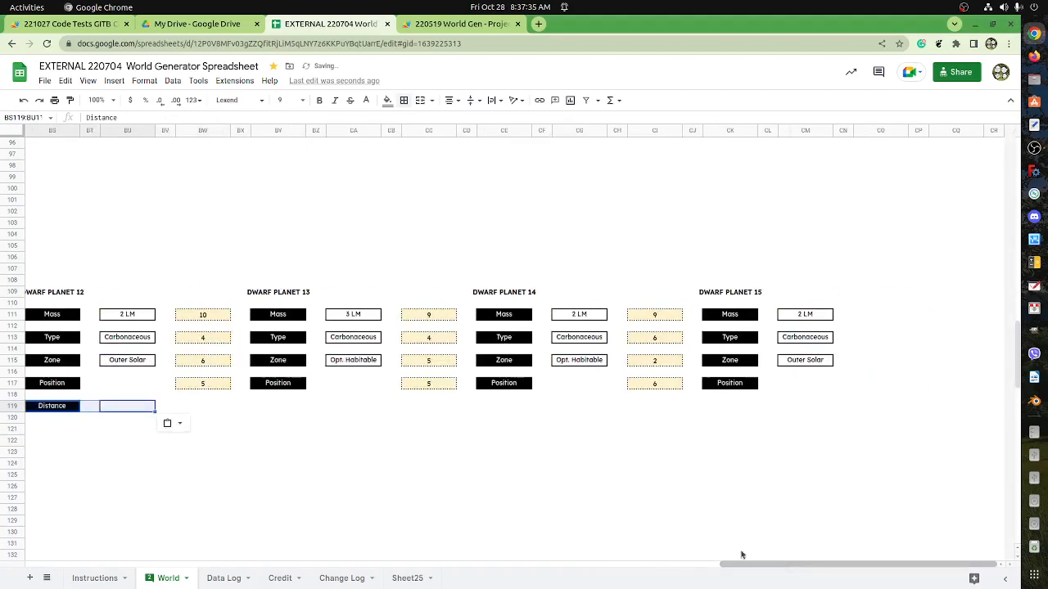
click(363, 409)
key(ctrl+v)
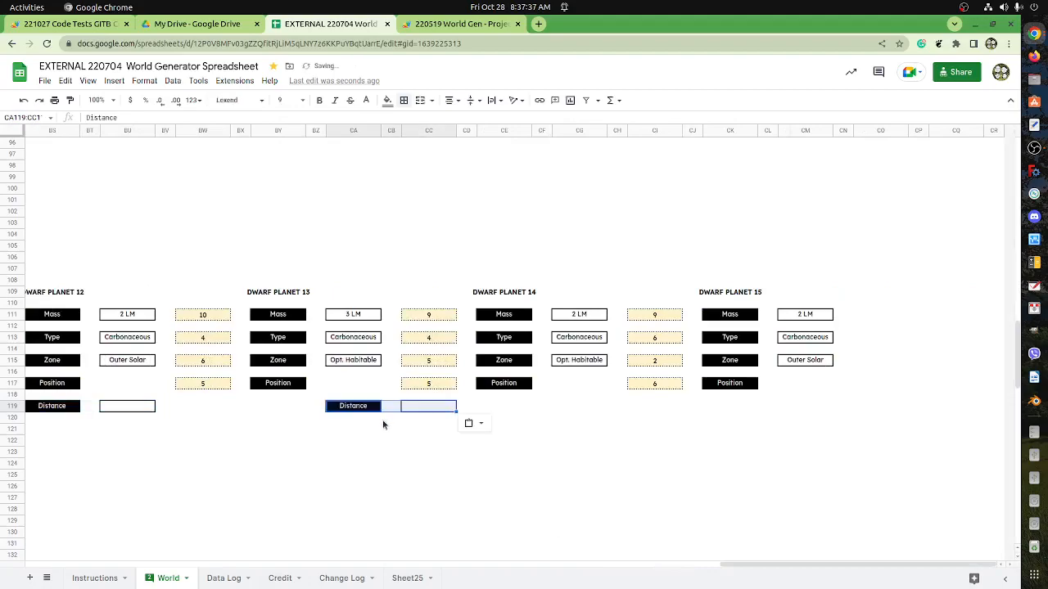
click(589, 416)
click(589, 409)
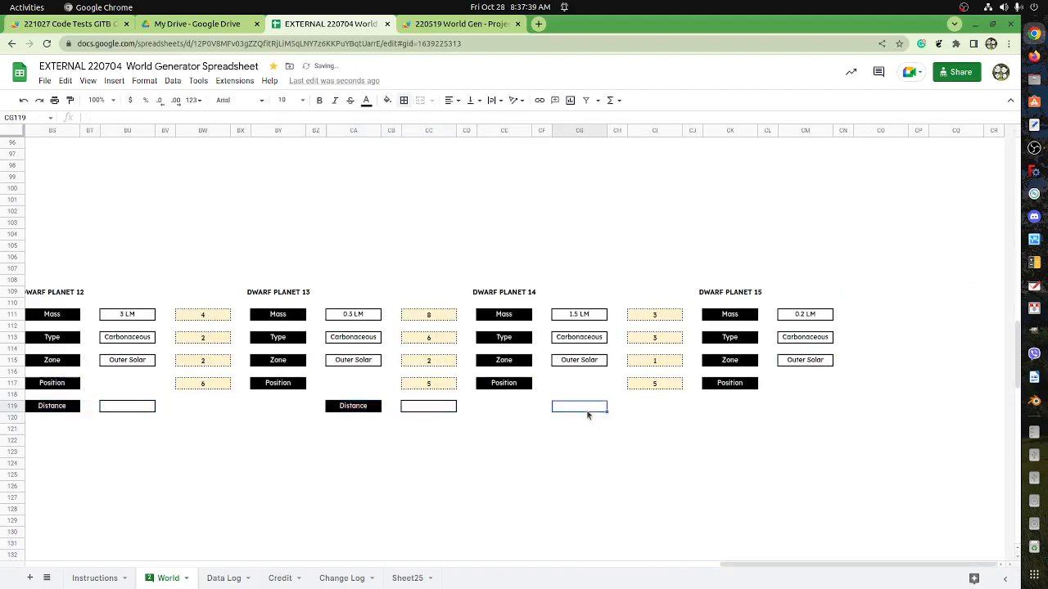
key(ctrl+v)
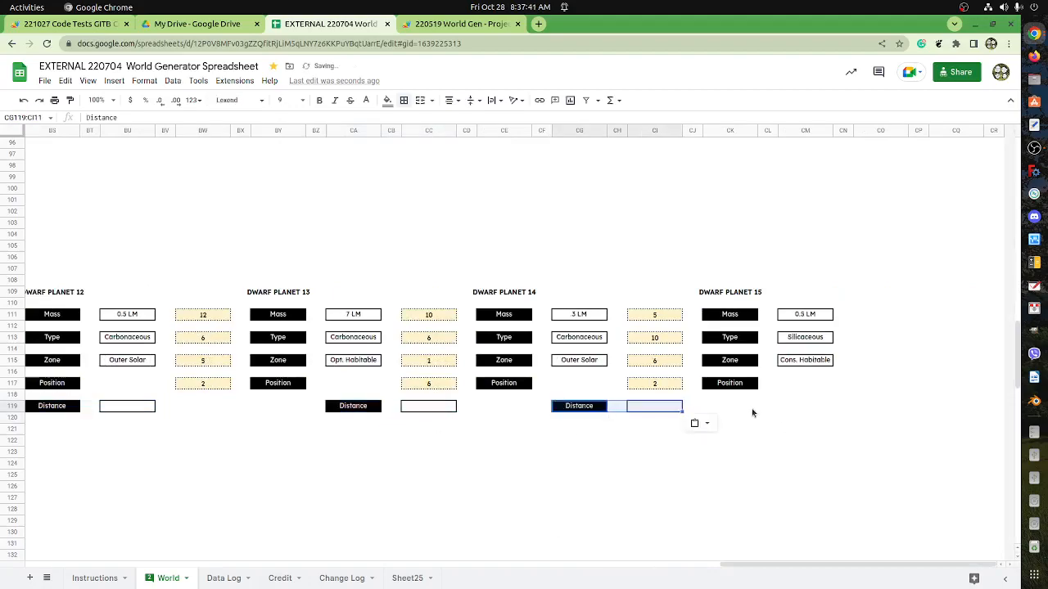
key(ctrl+z)
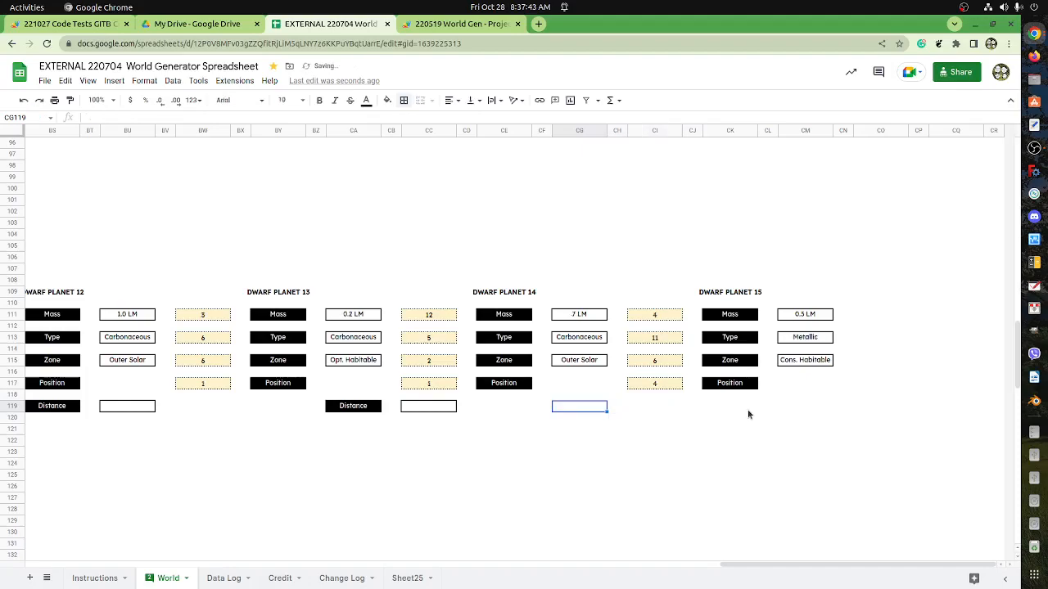
Paste the Distance cells under Dwarf Planet 15 at CK119, and move the misplaced pair from CA119 to BY119 under Dwarf Planet 13.
click(748, 411)
key(ctrl+v)
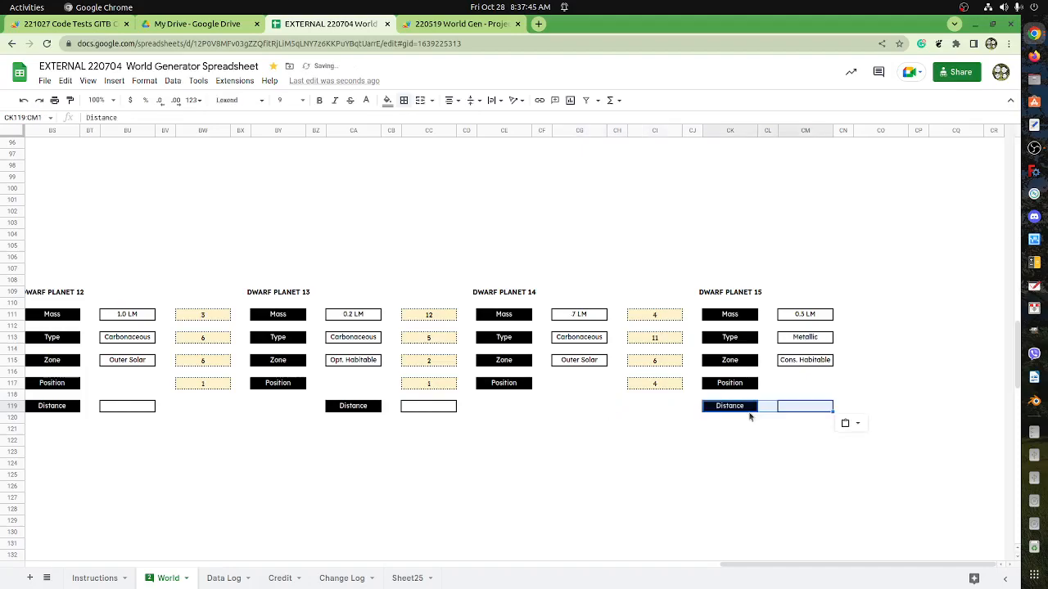
drag(350, 414, 446, 412)
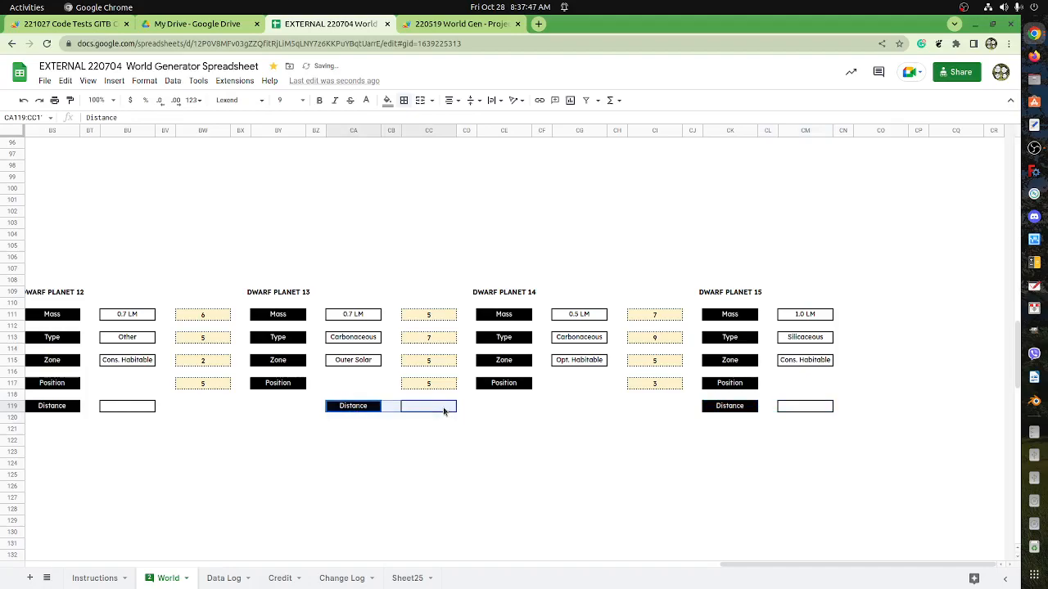
mouse_move(361, 412)
mouse_down()
mouse_move(283, 407)
mouse_move(352, 409)
mouse_up()
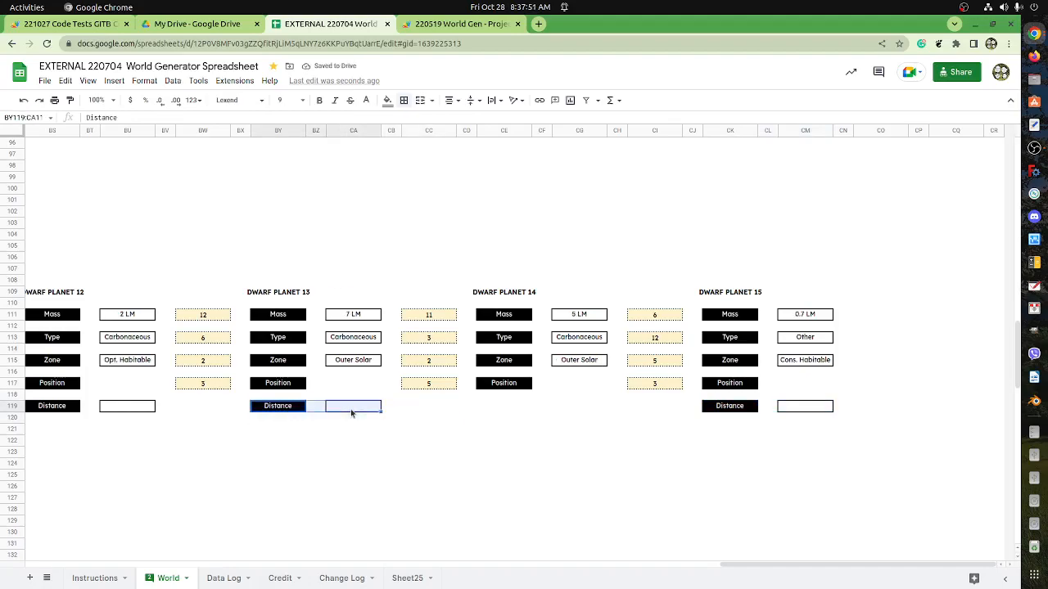
Copy Dwarf Planet 13's Distance cells BY119:CA119 to Dwarf Planet 14 at CE119.
key(ctrl+c)
click(518, 412)
key(ctrl+v)
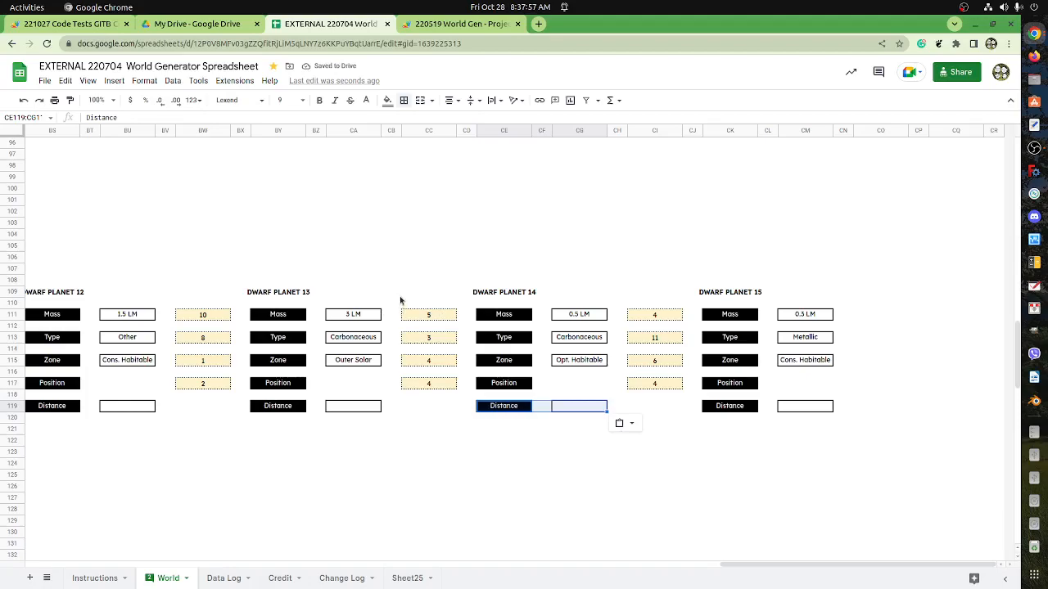
Check the heading ranges of Dwarf Planets 14 and 15, and review the Dwarf Planet 1 block C109:G120 against the neighbouring sections.
drag(399, 299, 598, 296)
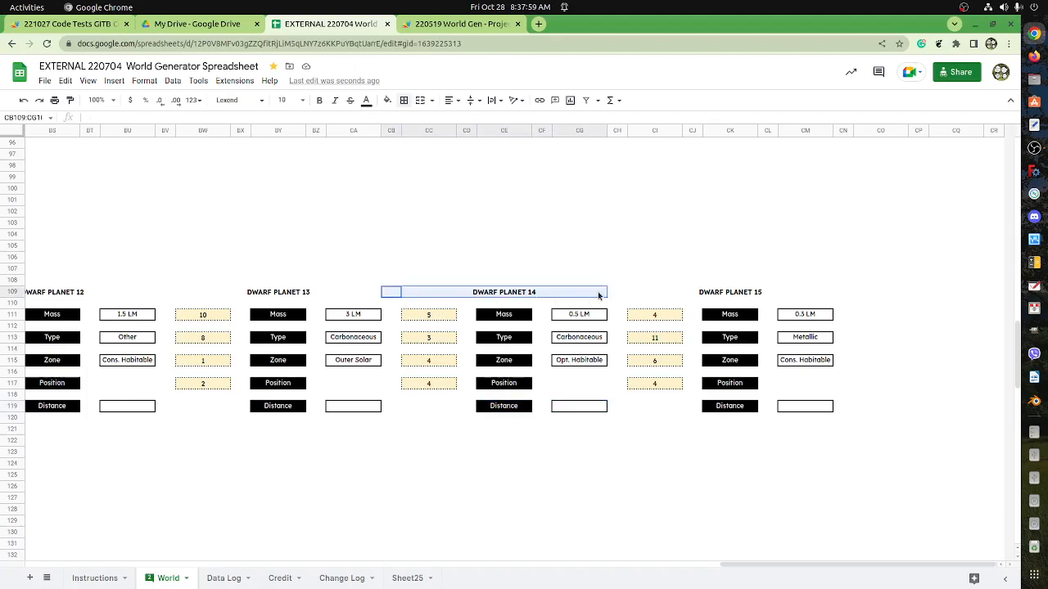
click(598, 296)
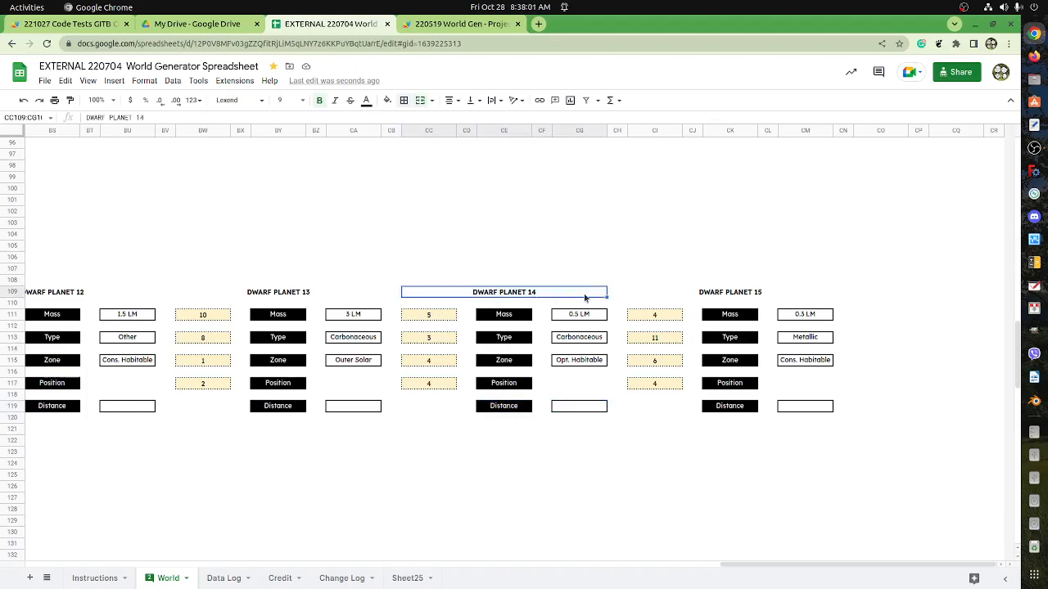
click(687, 298)
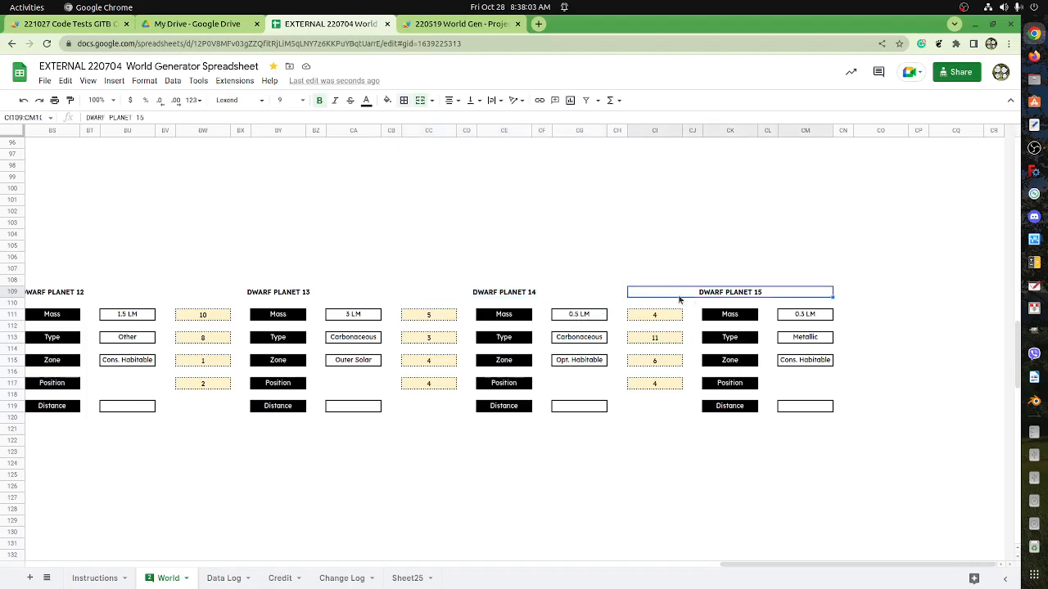
click(563, 296)
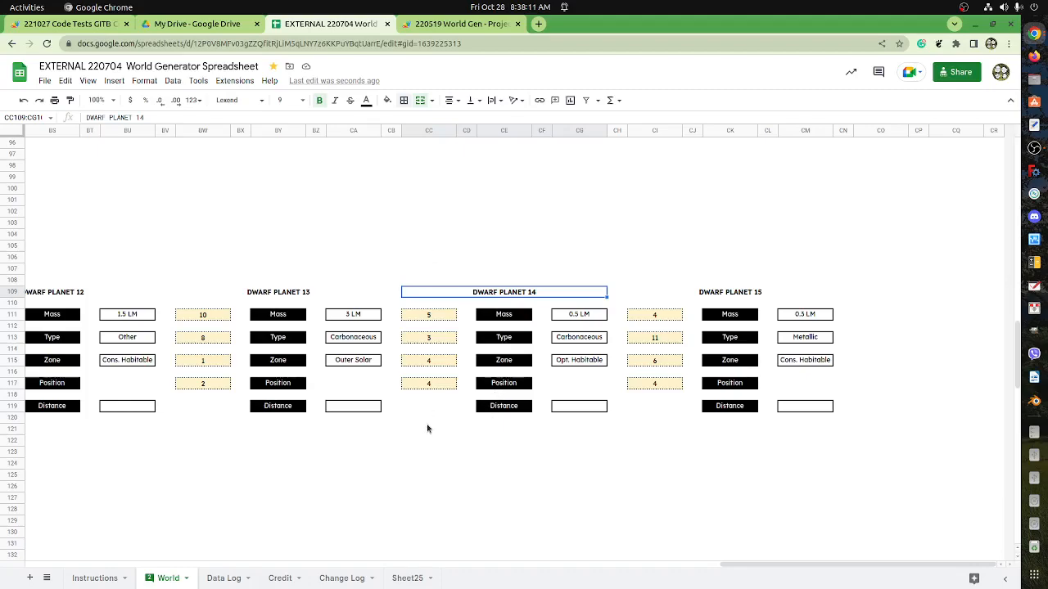
drag(755, 565, 58, 565)
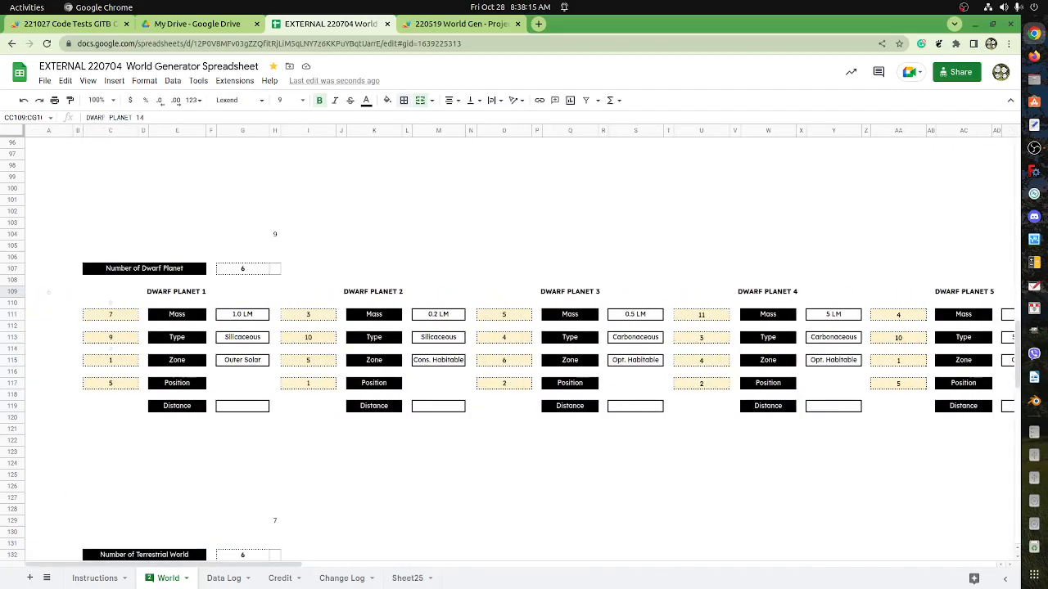
drag(85, 294, 237, 423)
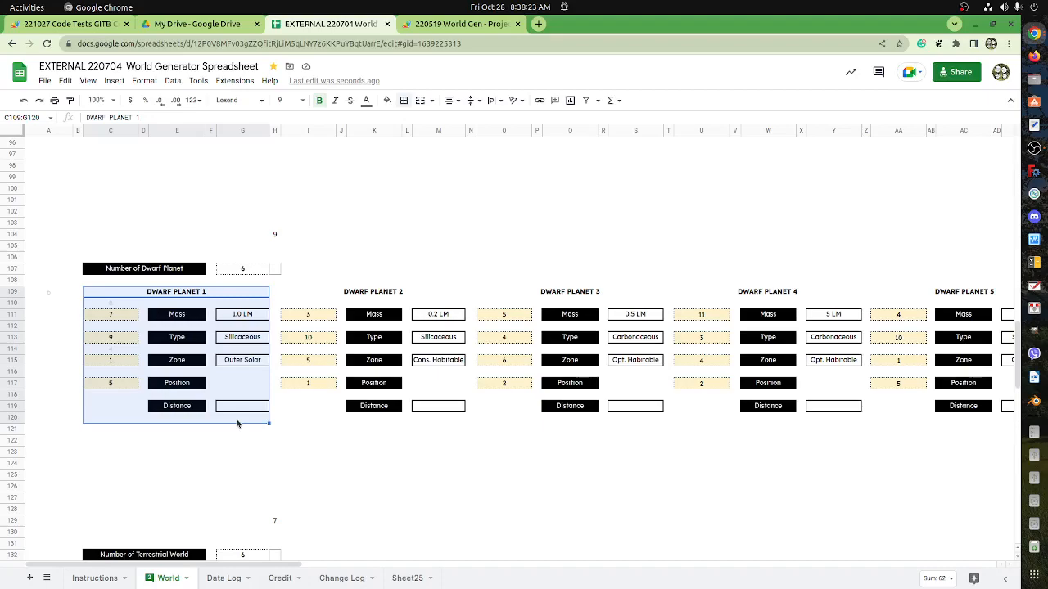
scroll(248, 437, down, 5)
scroll(248, 404, up, 3)
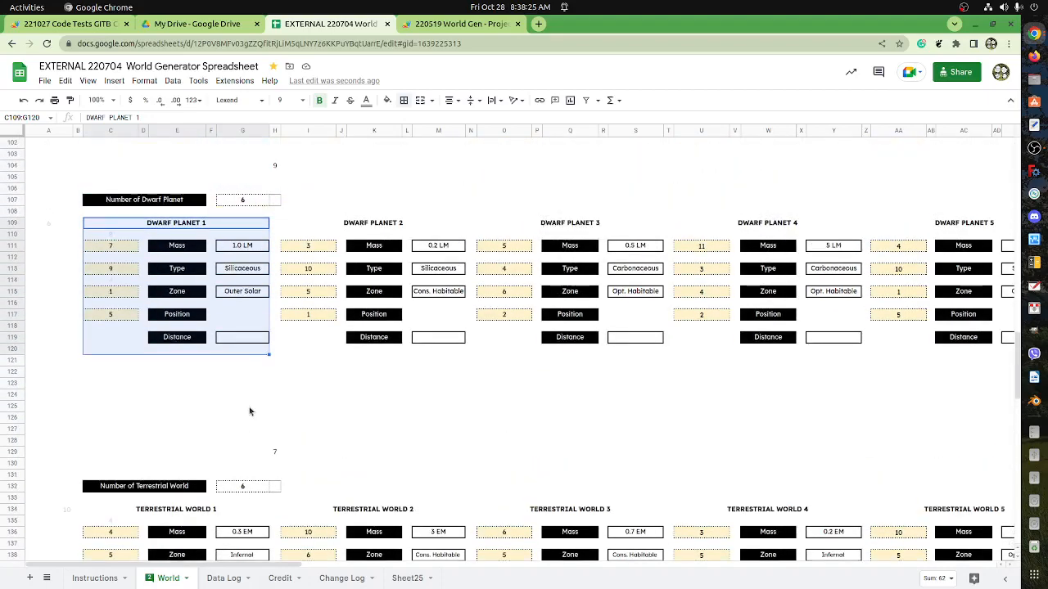
scroll(254, 397, up, 4)
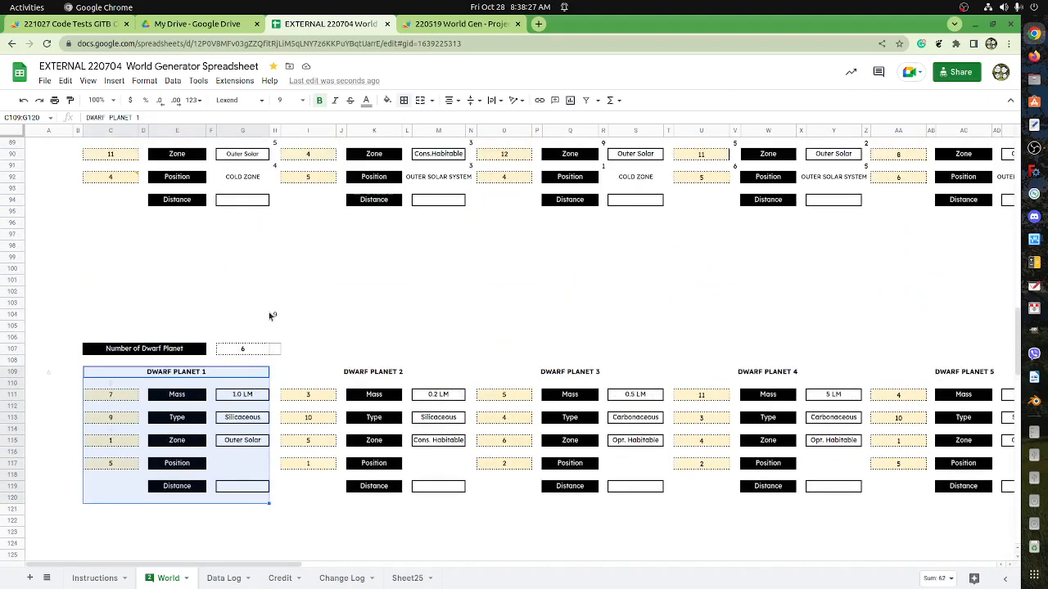
Inspect cell H104 above the Dwarf Planet section, and review the Main World Log, Habitability and Circumstellar Disk sections.
click(264, 315)
click(276, 316)
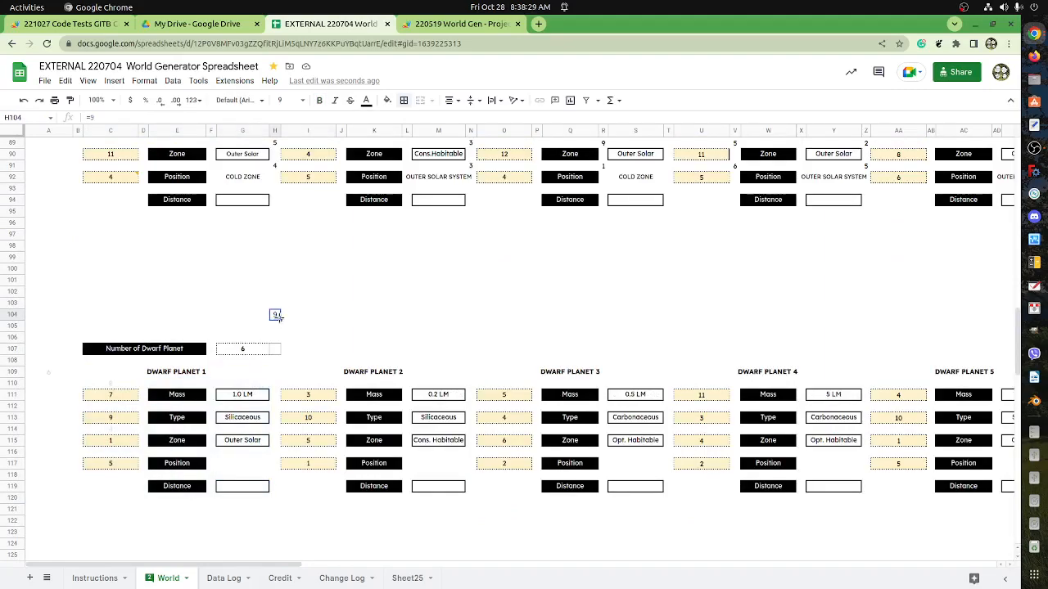
scroll(278, 311, up, 10)
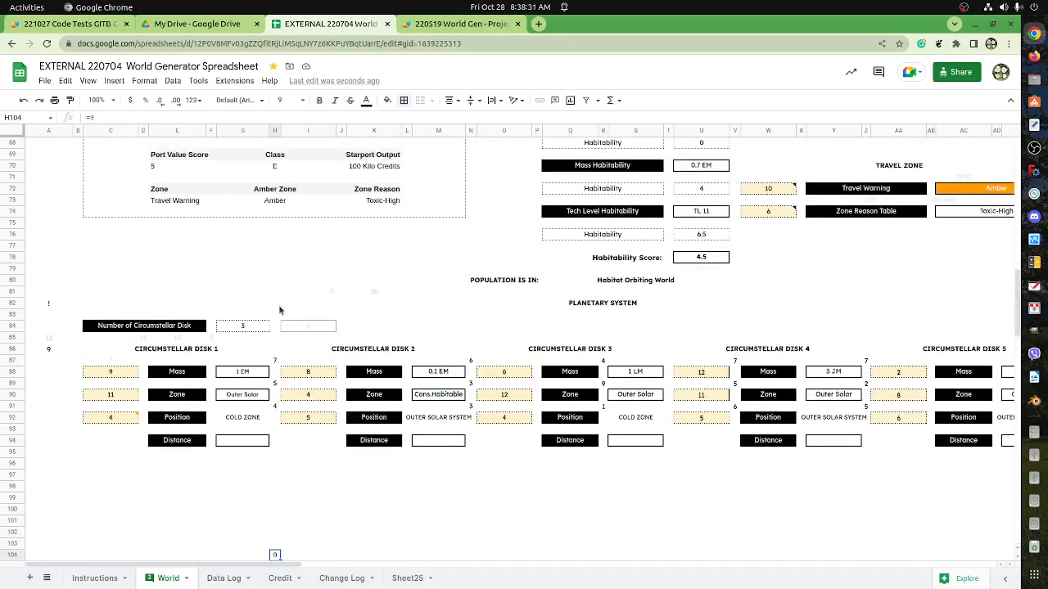
scroll(279, 299, up, 2)
scroll(293, 363, down, 3)
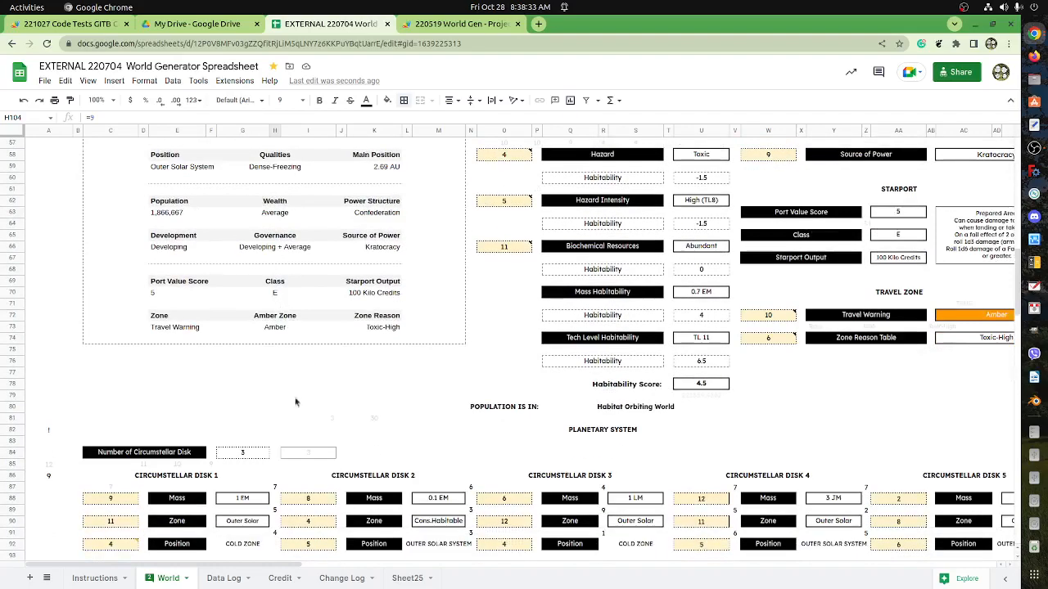
scroll(308, 401, down, 1)
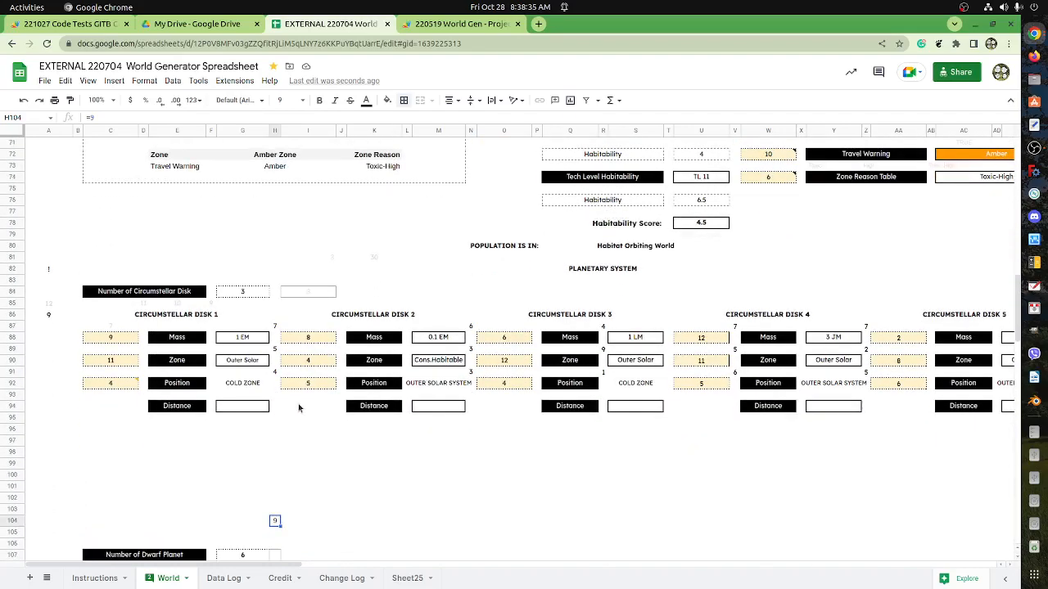
drag(311, 567, 278, 567)
scroll(276, 519, up, 3)
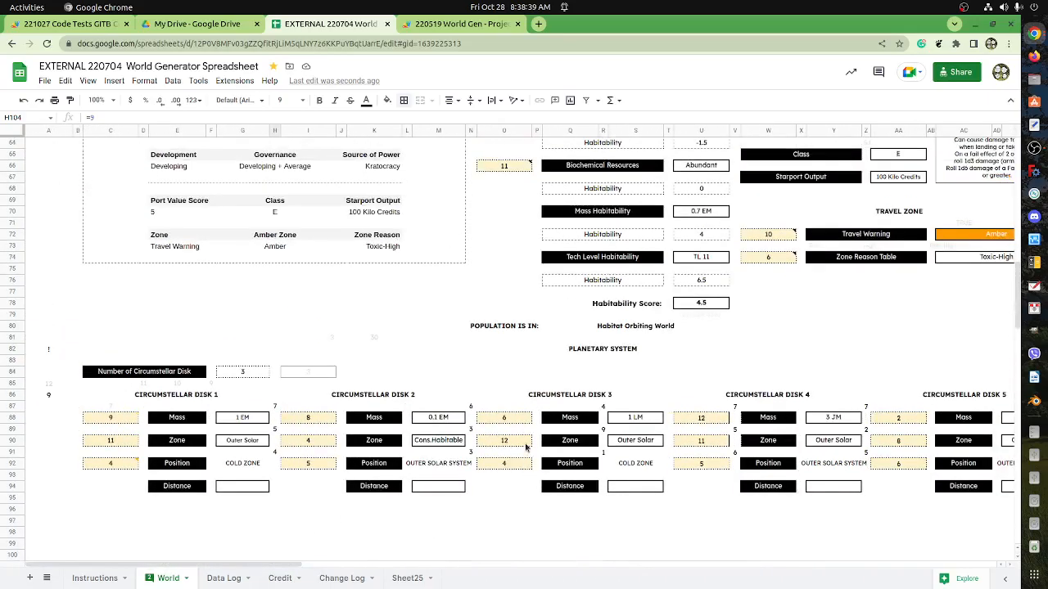
scroll(525, 447, up, 3)
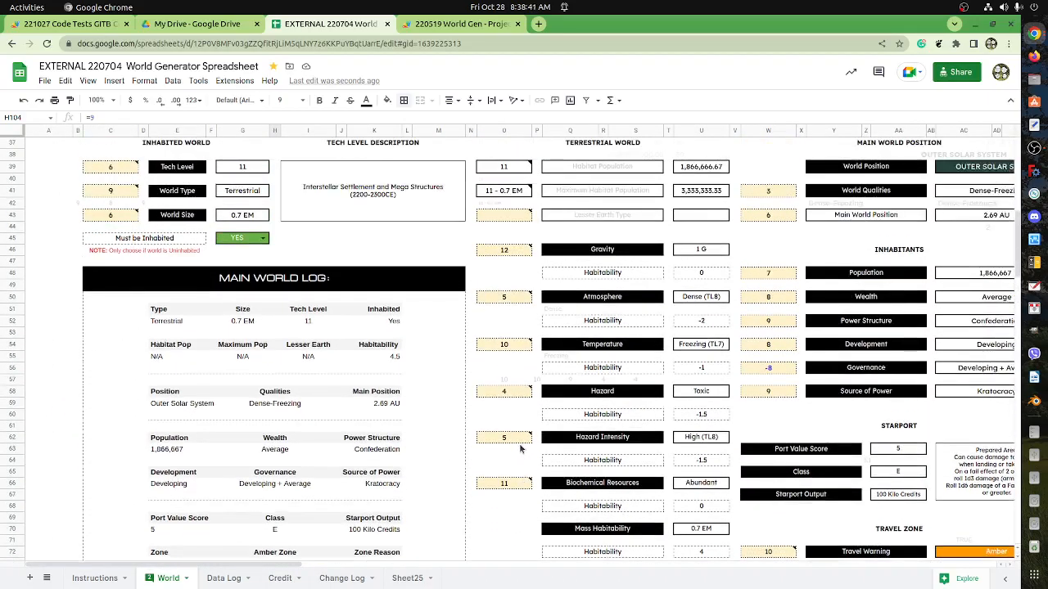
scroll(511, 452, up, 2)
scroll(499, 462, down, 7)
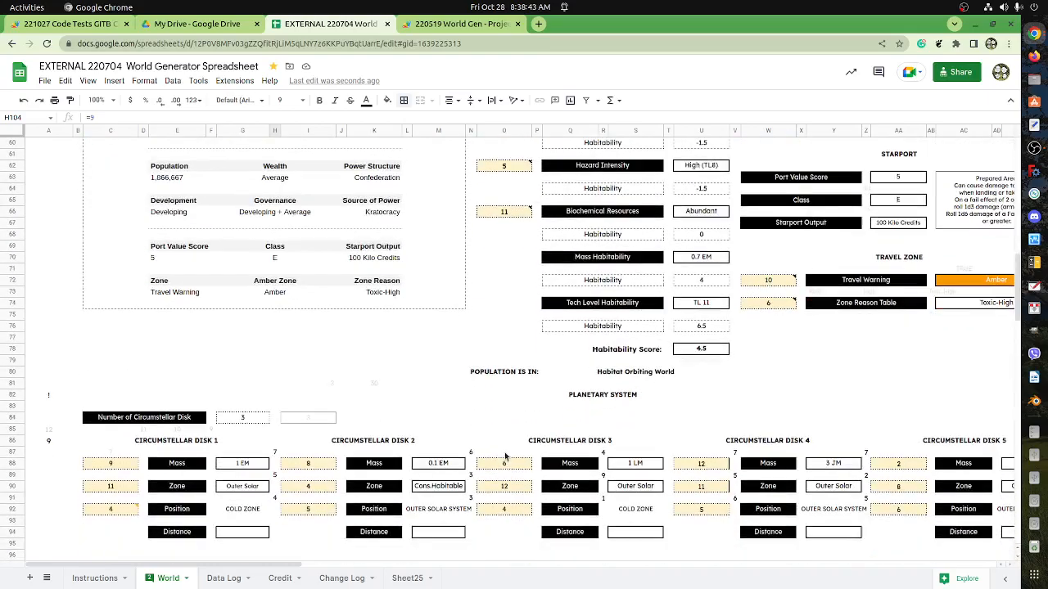
mouse_move(296, 567)
mouse_down()
mouse_move(696, 567)
mouse_move(311, 566)
mouse_up()
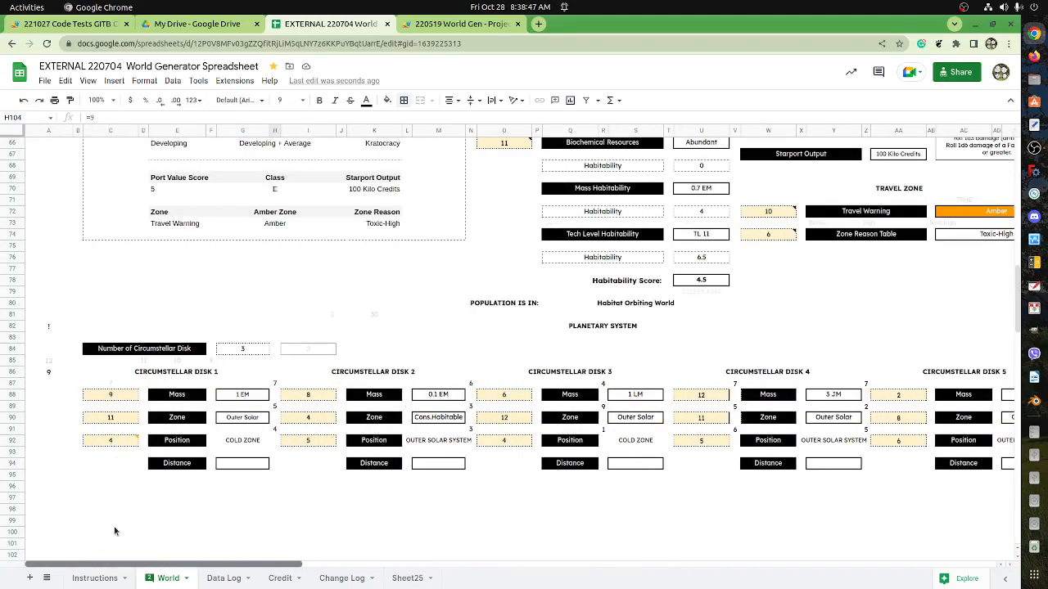
Compare the layout of the Dwarf Planet and Terrestrial World blocks with the Circumstellar Disk blocks.
scroll(469, 483, down, 2)
scroll(469, 483, down, 10)
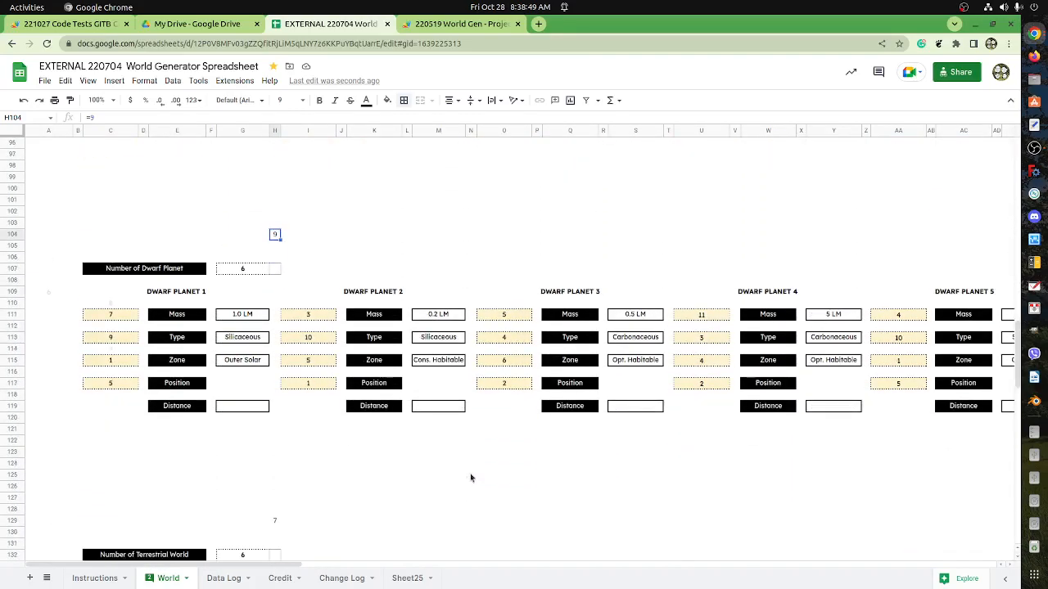
scroll(465, 486, down, 5)
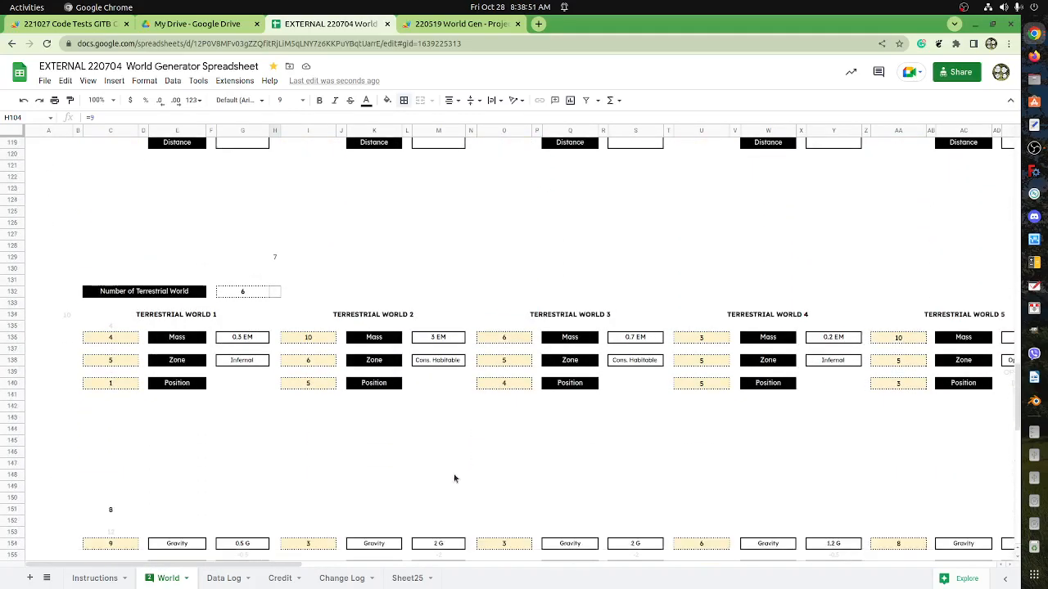
scroll(468, 460, up, 10)
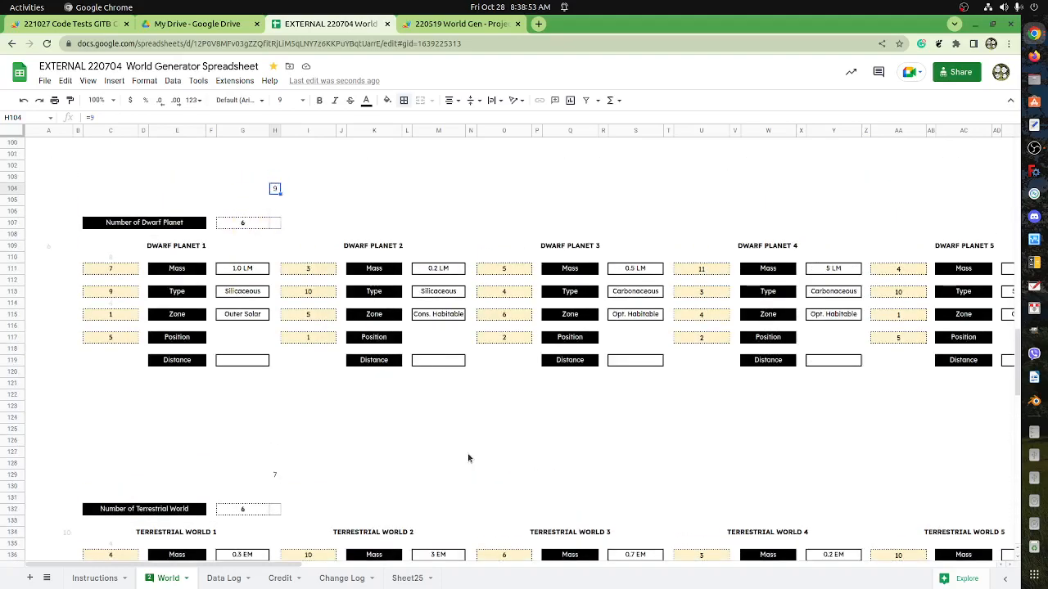
scroll(469, 459, up, 9)
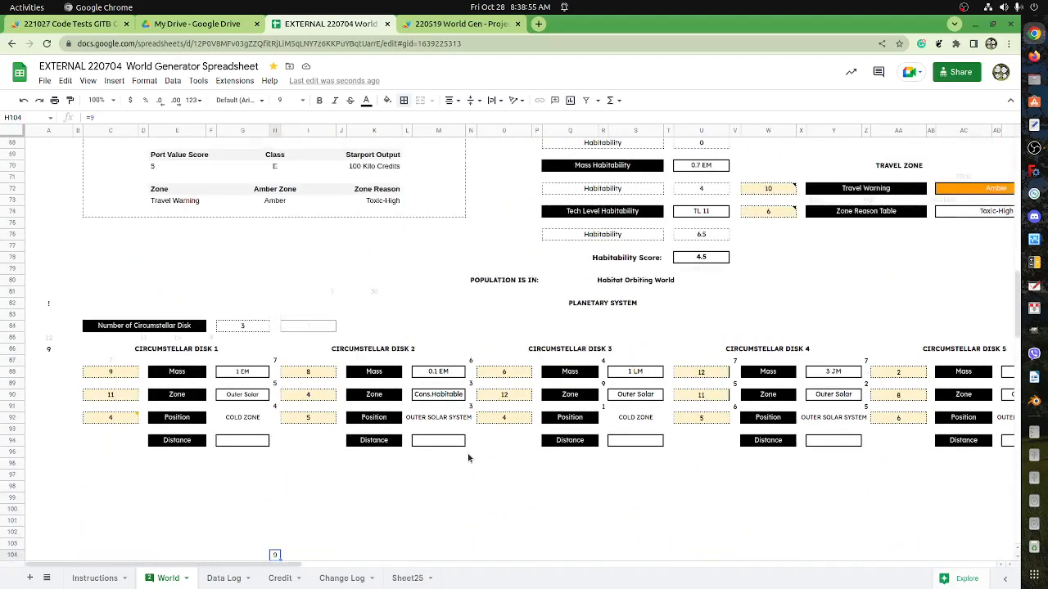
scroll(469, 455, up, 2)
mouse_move(276, 564)
mouse_down()
mouse_move(404, 580)
mouse_move(273, 579)
mouse_up()
scroll(364, 449, down, 6)
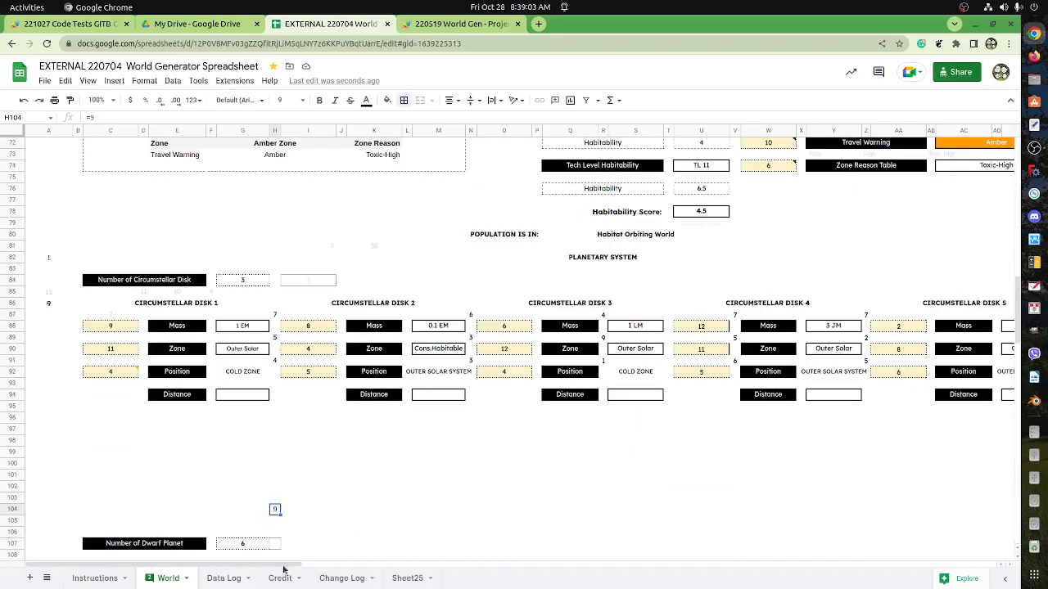
Examine the Travel Zone section: the Travel Warning roll in W72 with its note, and the Zone Reason formula in AC74.
drag(251, 565, 443, 578)
scroll(357, 357, up, 4)
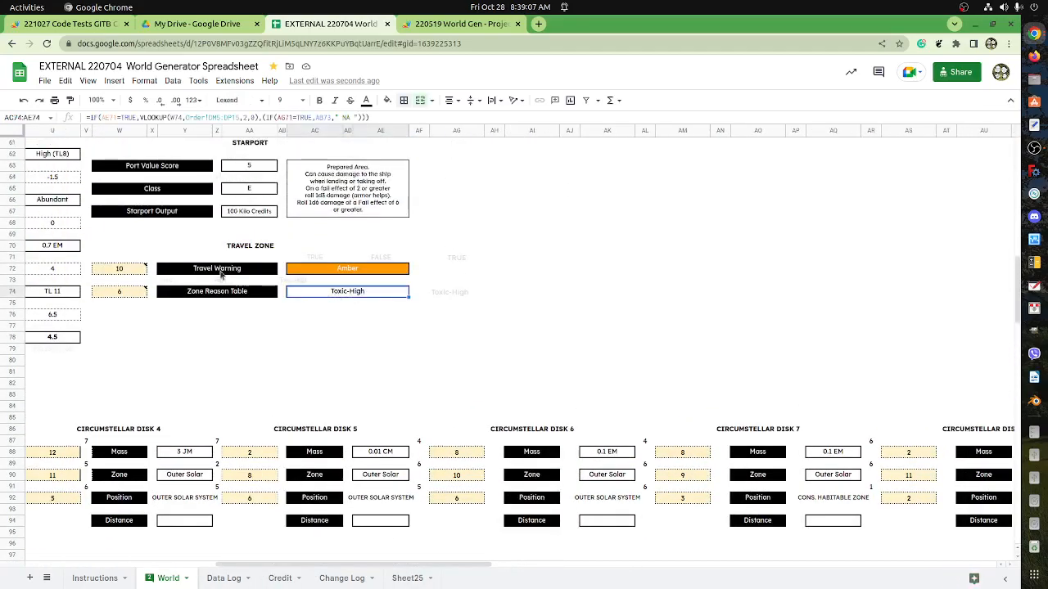
click(221, 275)
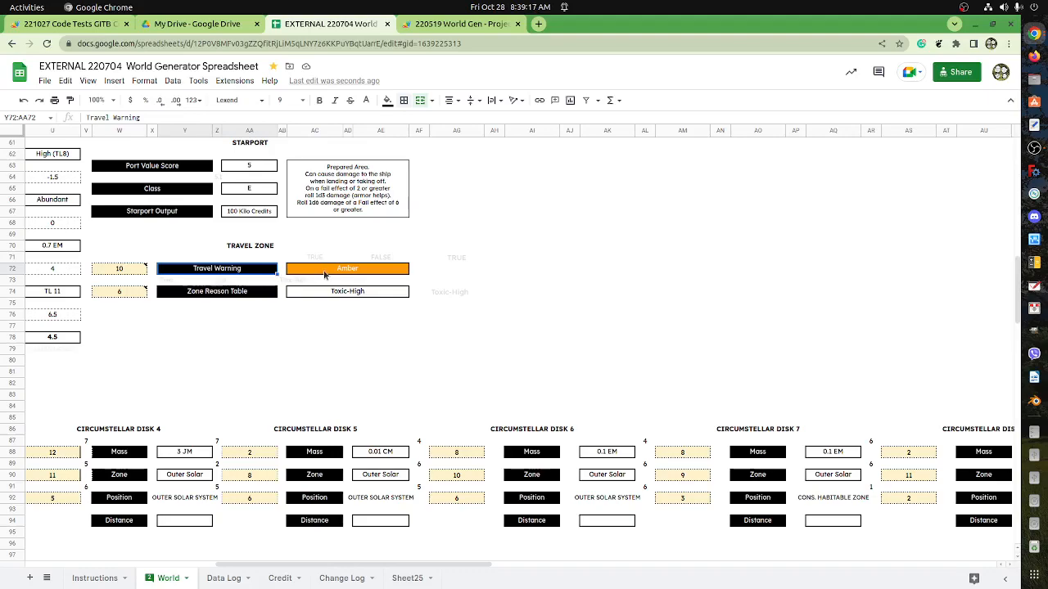
click(129, 273)
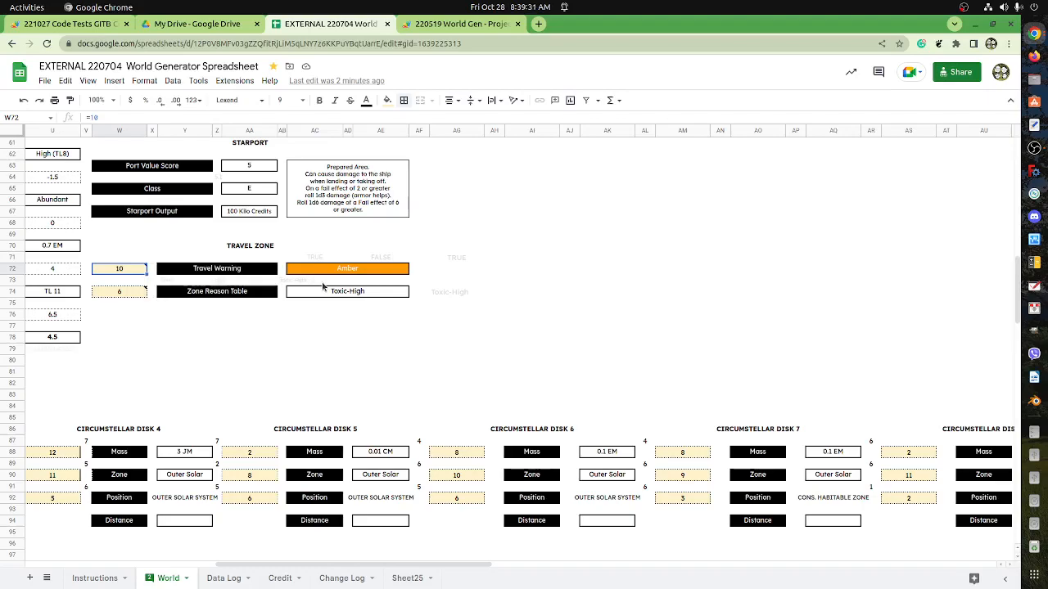
mouse_move(119, 271)
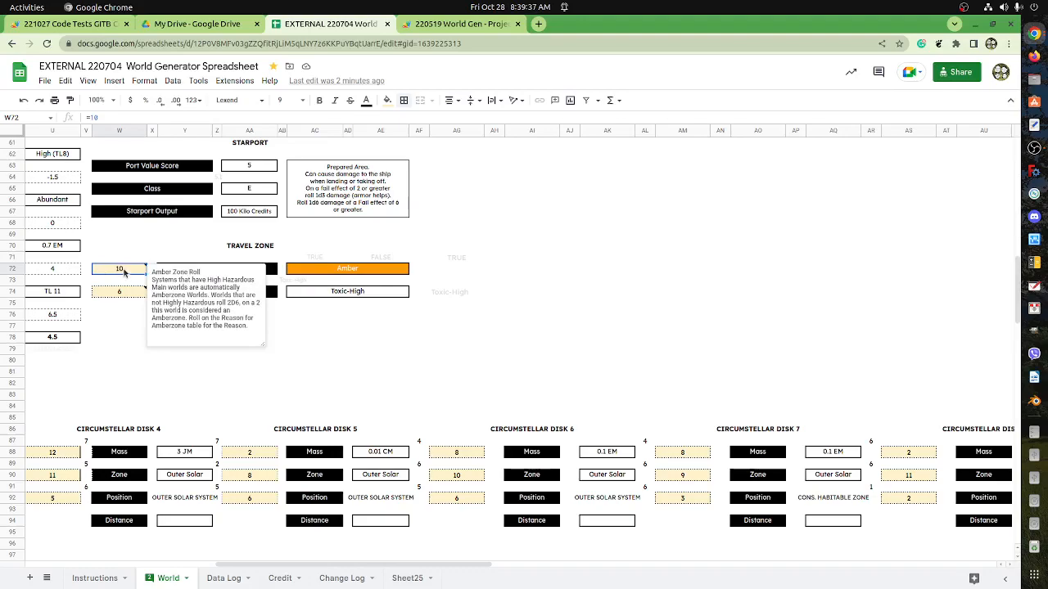
click(309, 296)
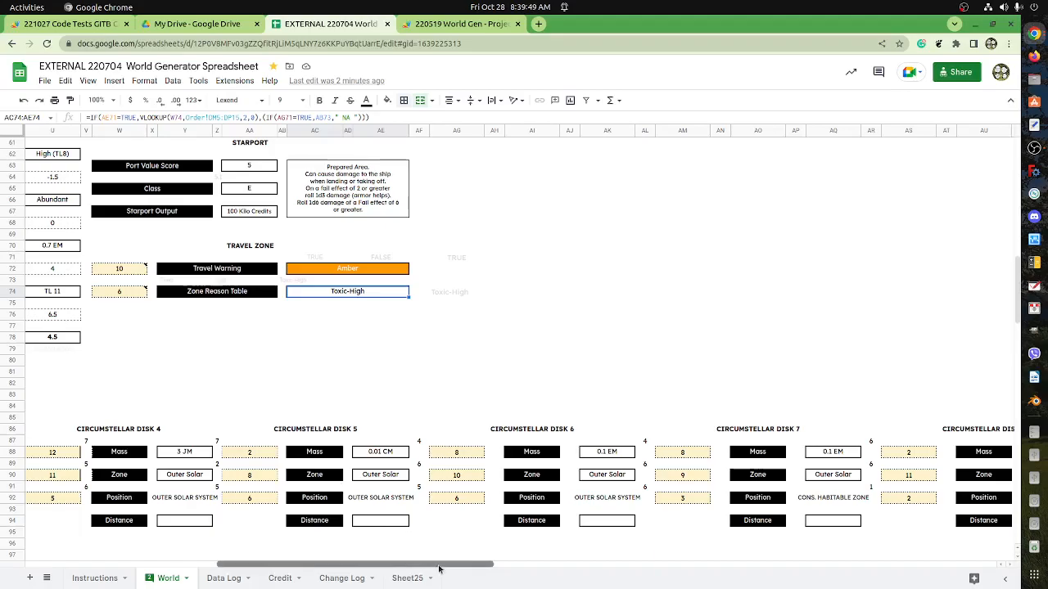
drag(437, 570, 201, 552)
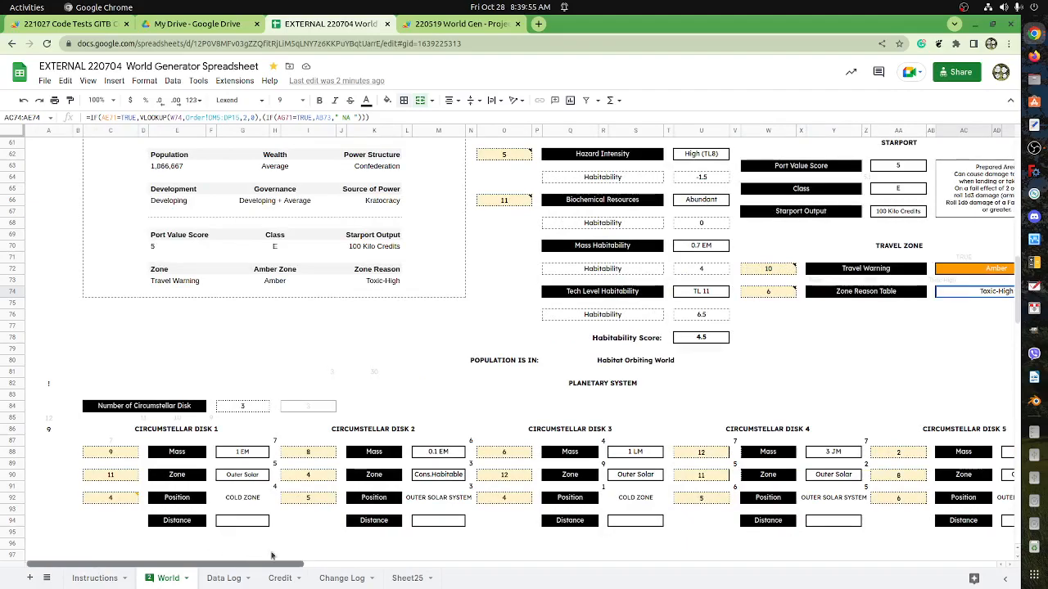
Set the text colour of the dice-roll cells H87:H92 beside Circumstellar Disk 1 to light gray.
scroll(251, 528, down, 7)
scroll(266, 426, up, 1)
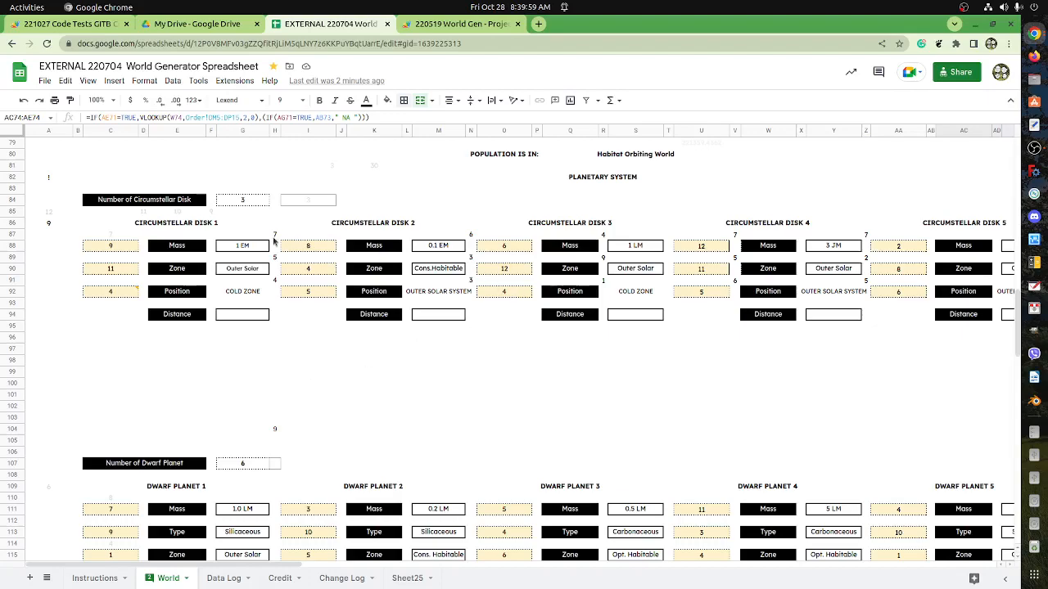
drag(276, 236, 278, 295)
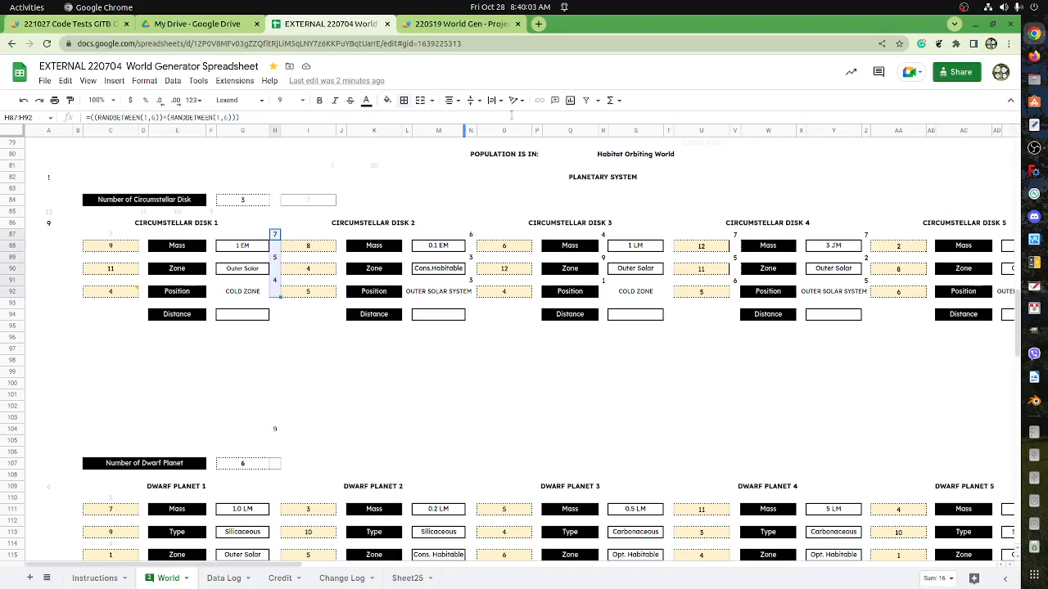
click(373, 104)
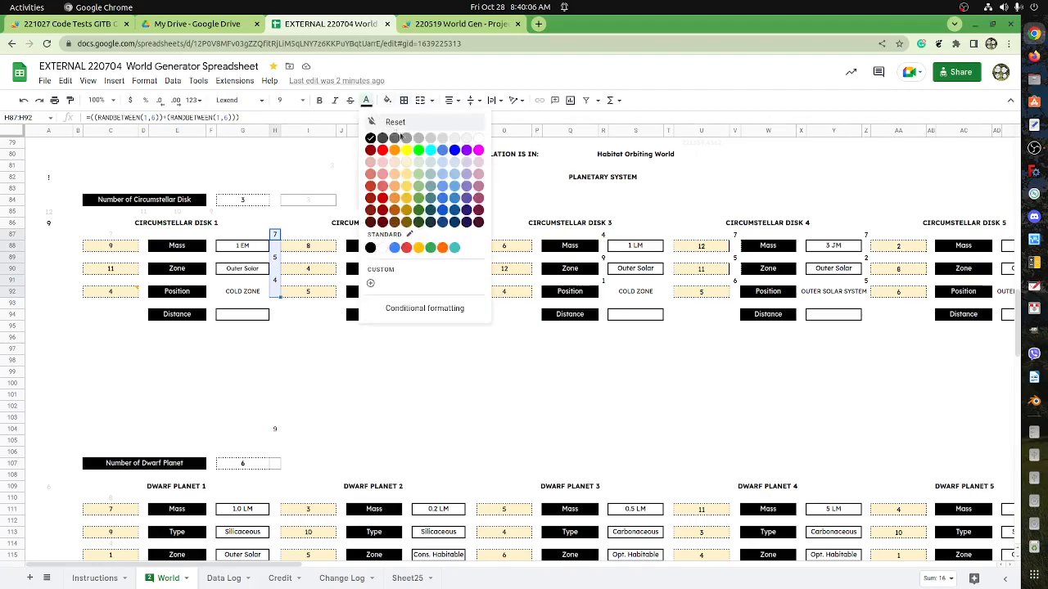
click(446, 143)
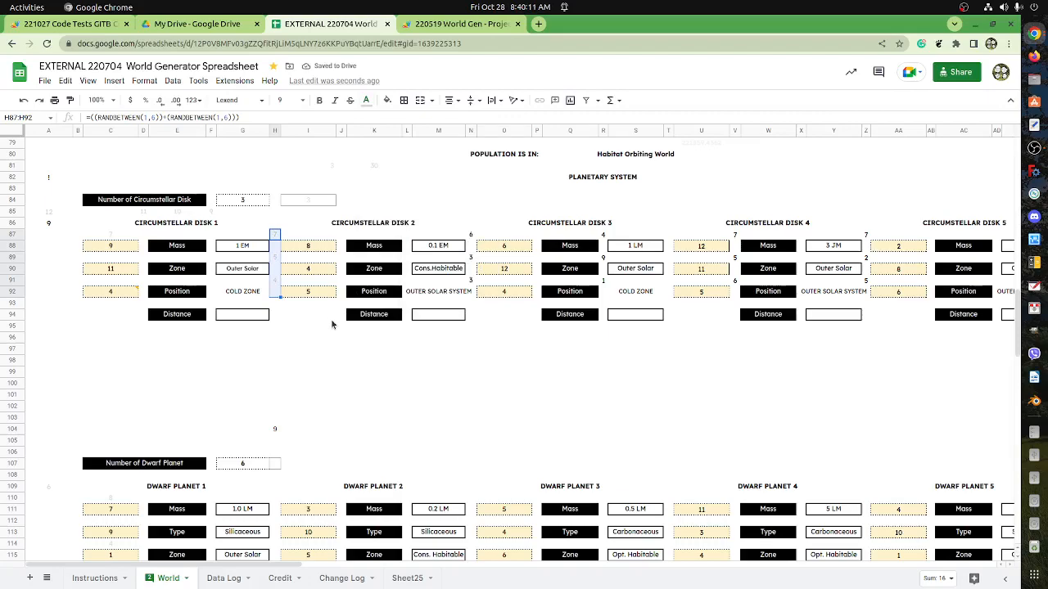
click(278, 281)
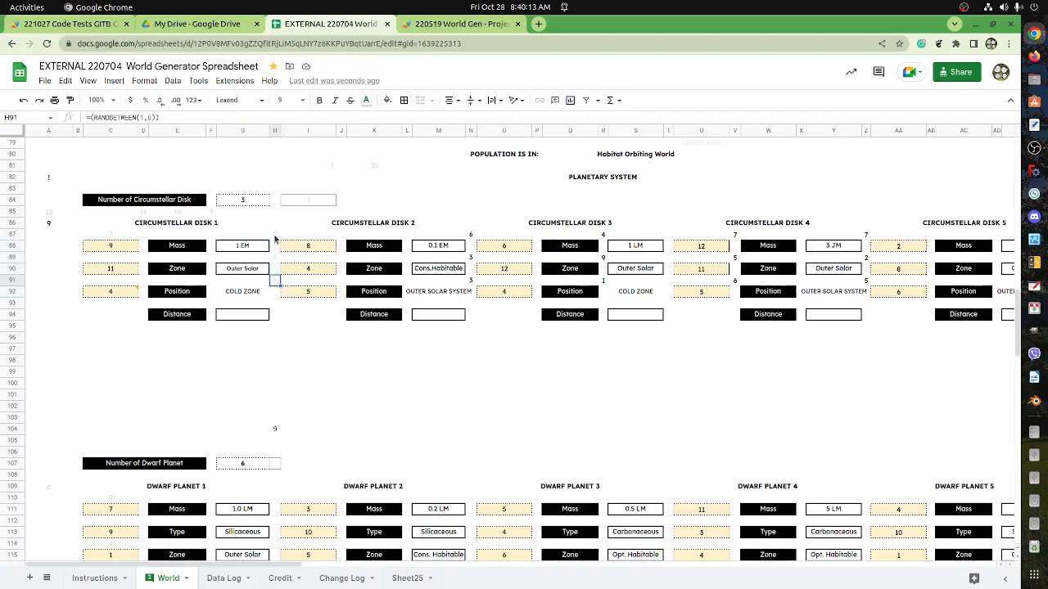
Compare the Circumstellar Disk 2 roll cells N87:N91, and copy the grayed roll cells H87:H91 beside Circumstellar Disk 1.
click(472, 237)
shift+click(474, 282)
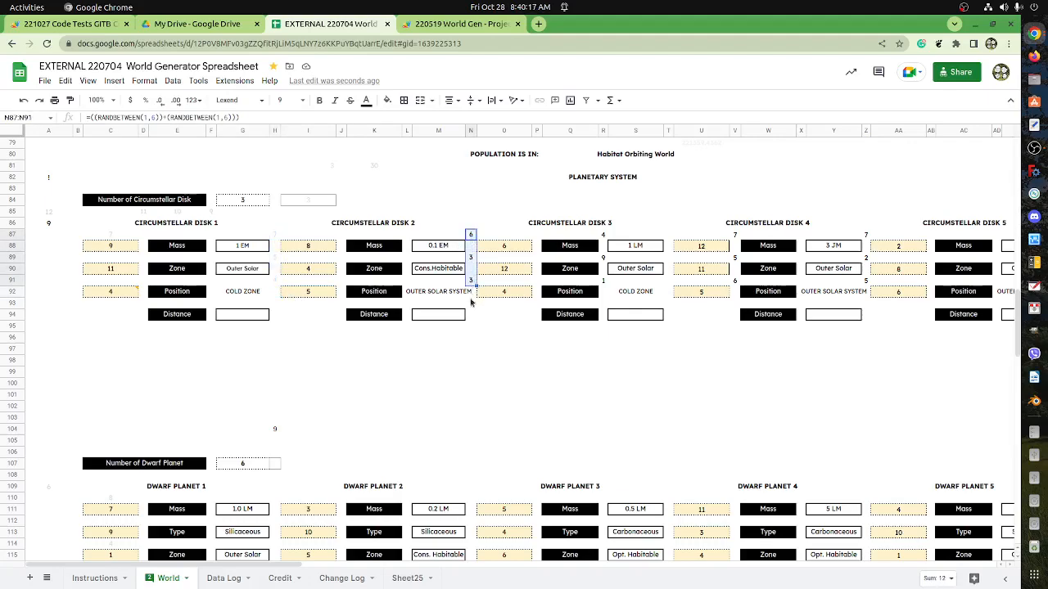
click(278, 235)
drag(277, 255, 282, 291)
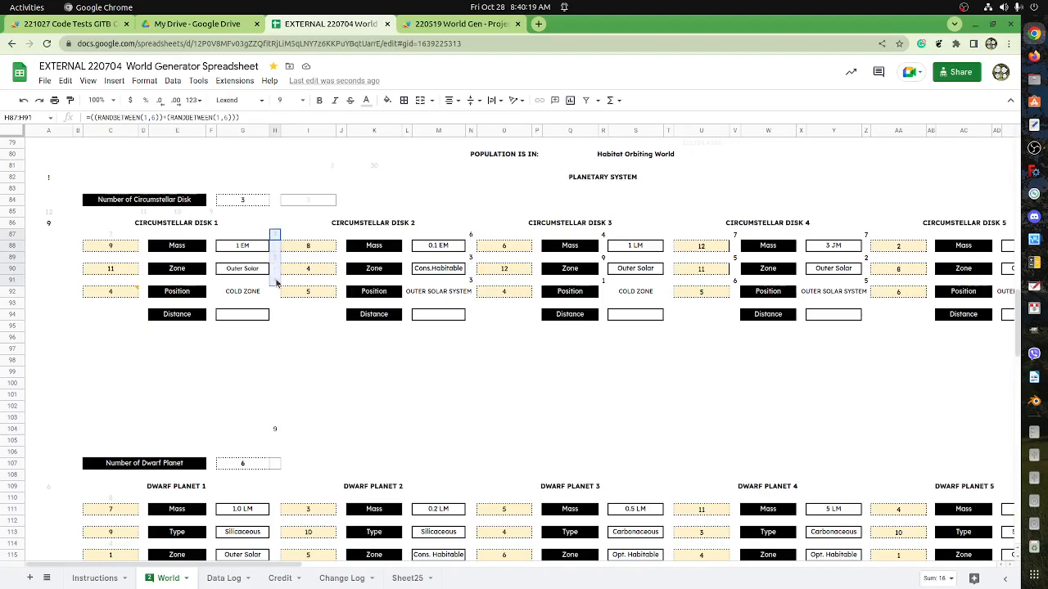
Review the roll cells across to Circumstellar Disk 10 and check the Dwarf Planet, Terrestrial World and Ice World blocks for similar cells.
drag(299, 566, 697, 587)
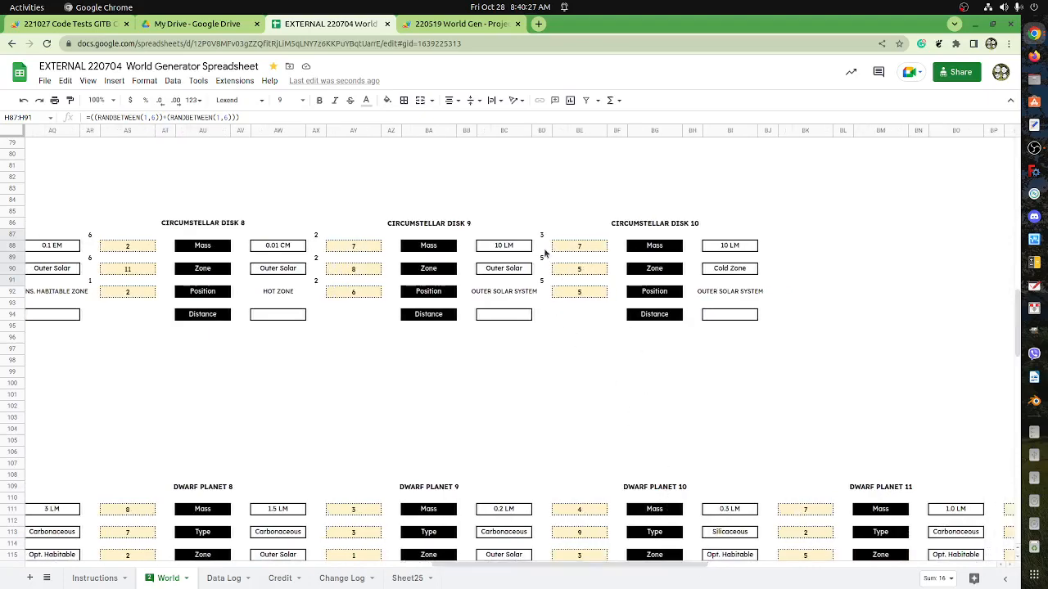
drag(643, 565, 218, 573)
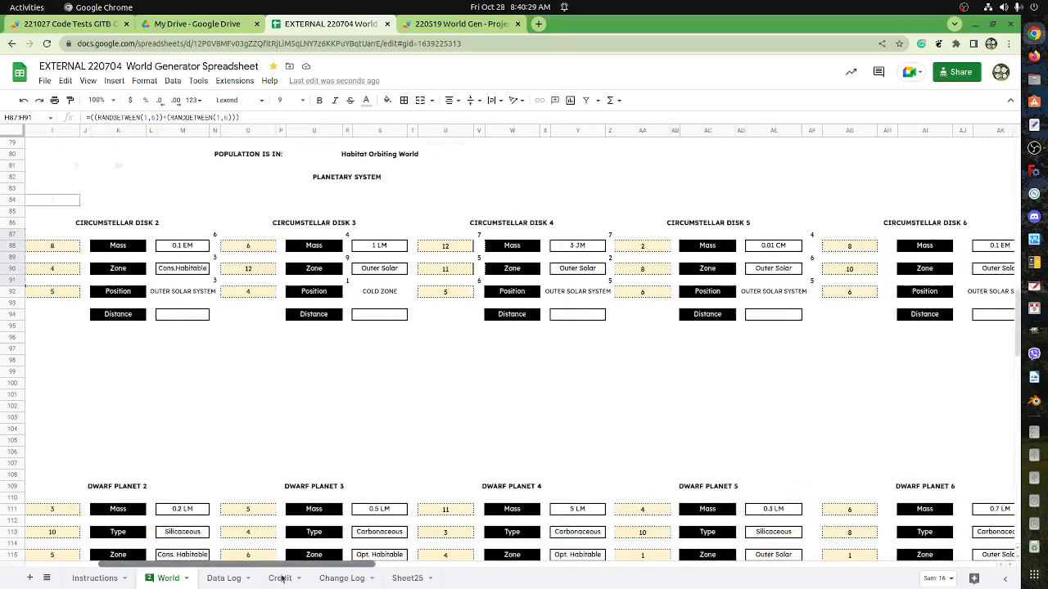
scroll(242, 470, down, 6)
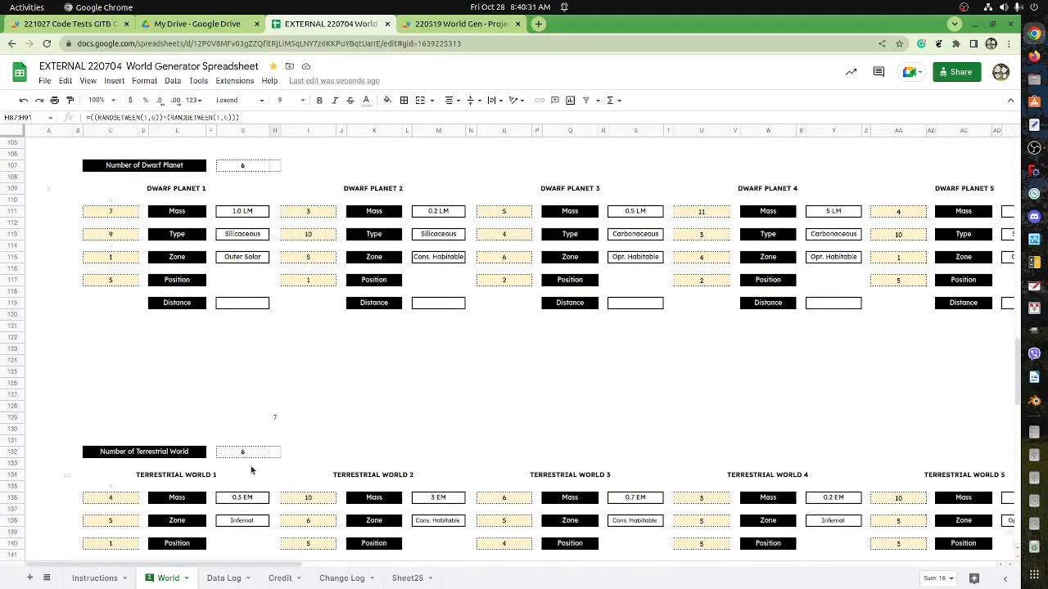
scroll(252, 434, up, 3)
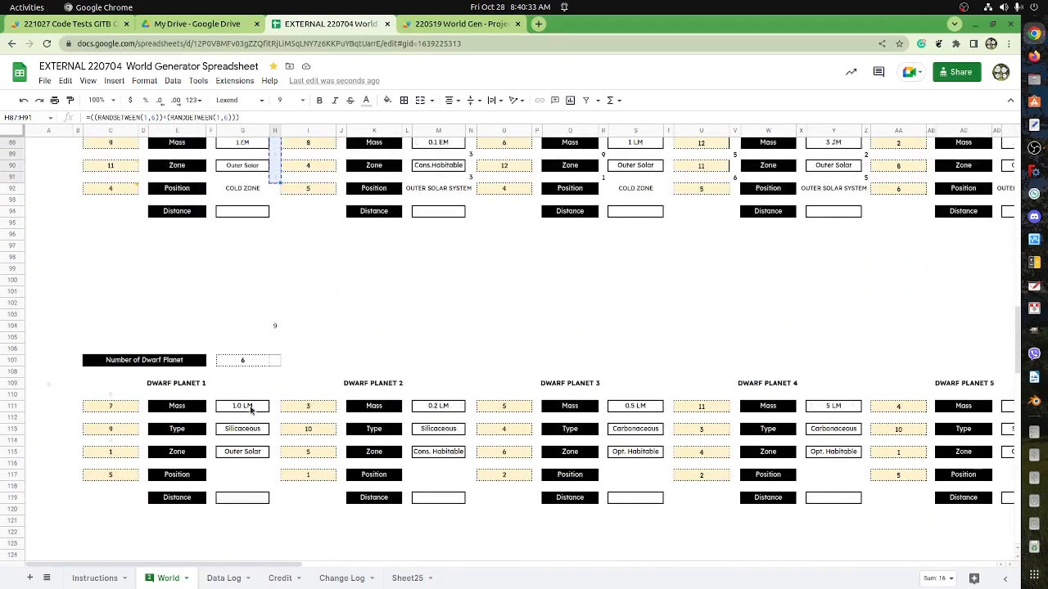
scroll(267, 400, down, 5)
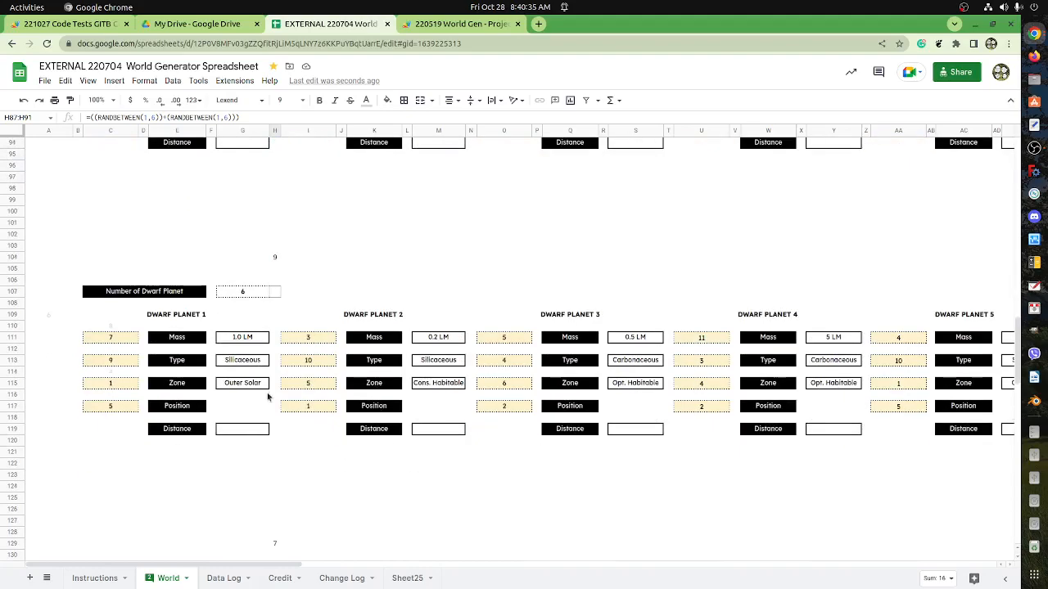
scroll(267, 399, down, 1)
click(275, 440)
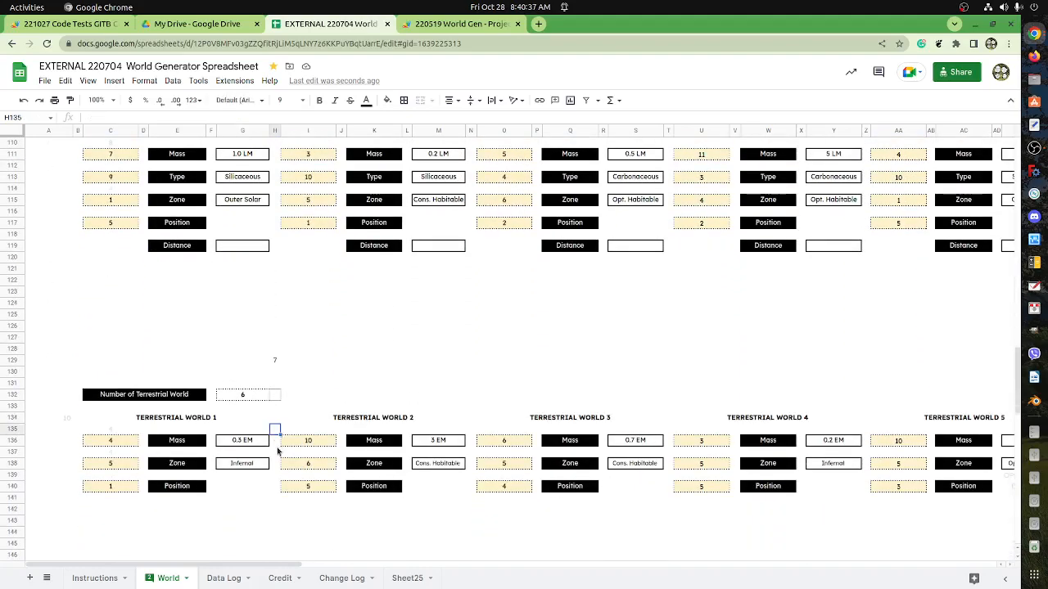
scroll(276, 445, down, 6)
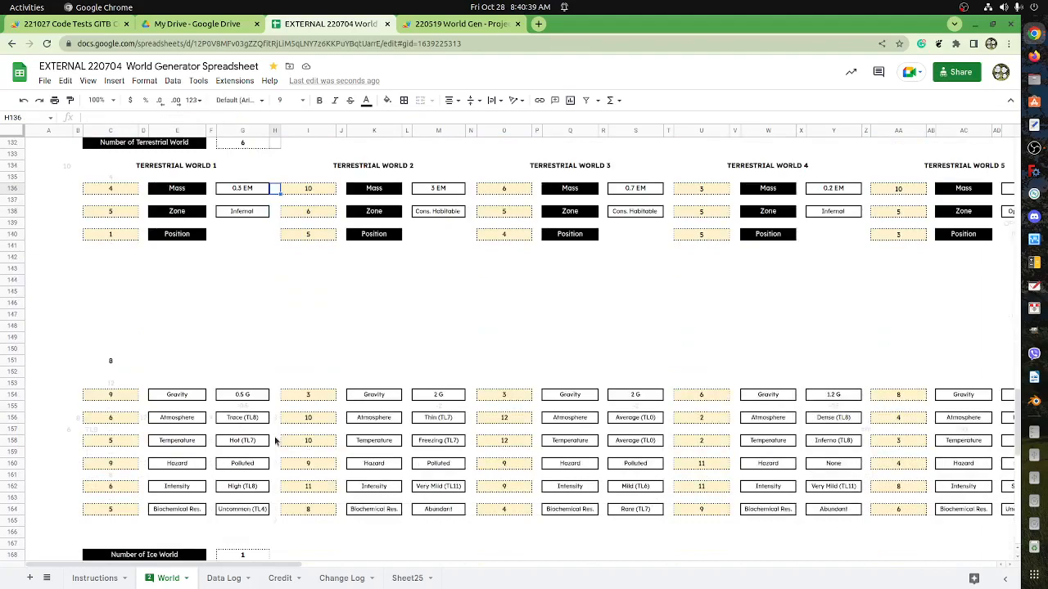
scroll(275, 441, down, 4)
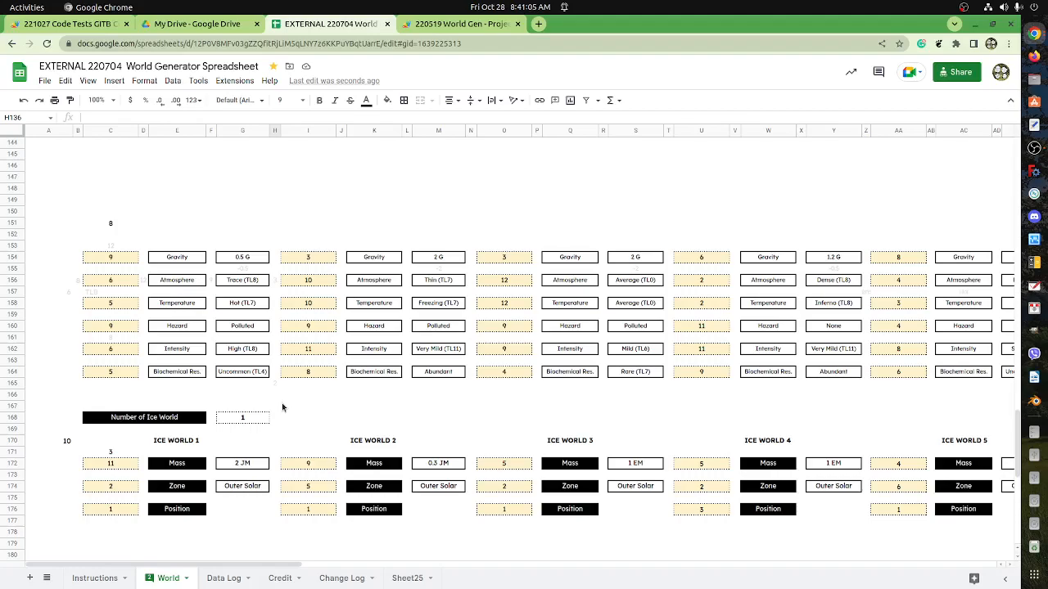
scroll(289, 409, up, 10)
scroll(343, 394, up, 12)
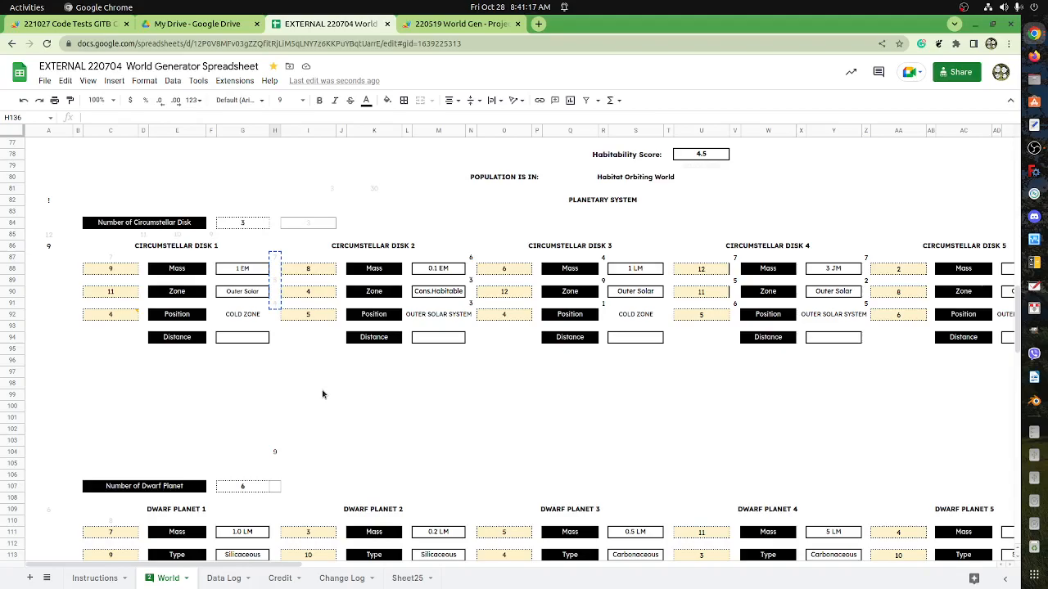
Examine the planetary blocks down to Ice World and the helper values in H156 and B156 beside the Terrestrial World 1 Atmosphere row.
scroll(322, 395, up, 3)
scroll(335, 365, down, 4)
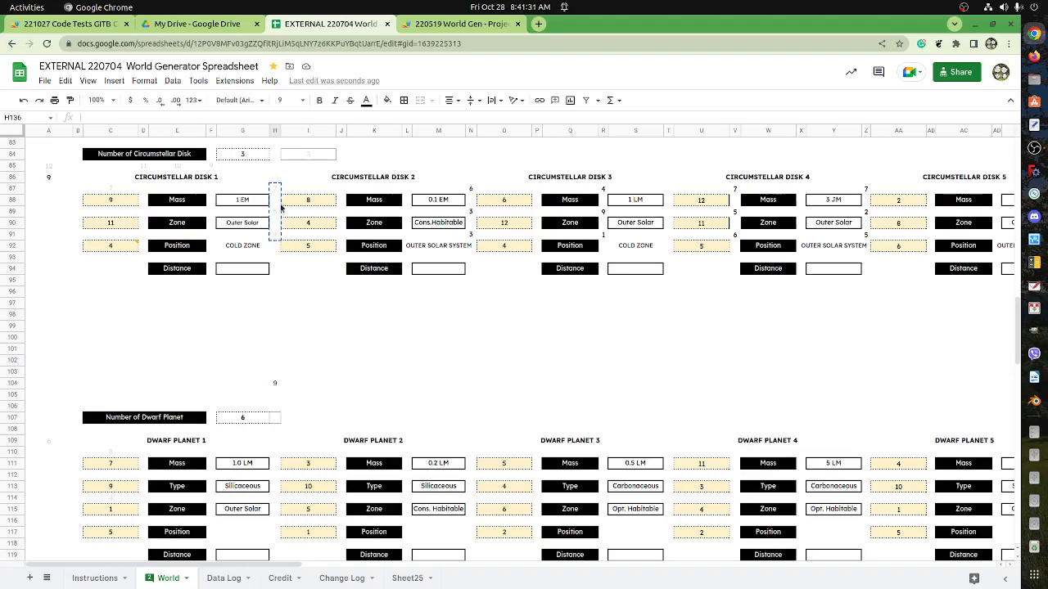
scroll(275, 357, down, 5)
scroll(279, 482, down, 2)
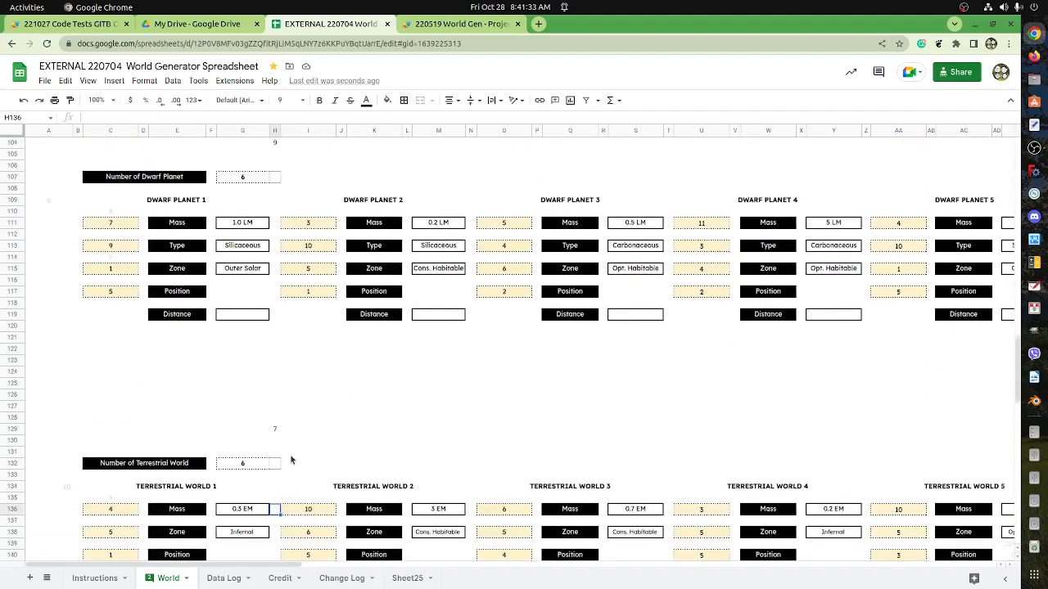
scroll(292, 471, down, 13)
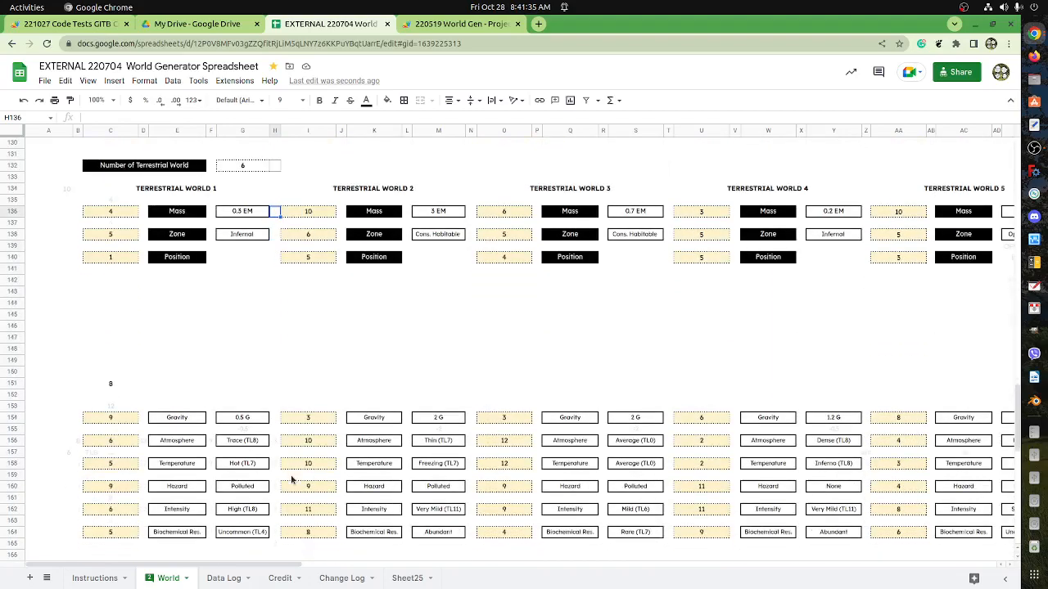
scroll(289, 484, down, 2)
scroll(289, 482, up, 2)
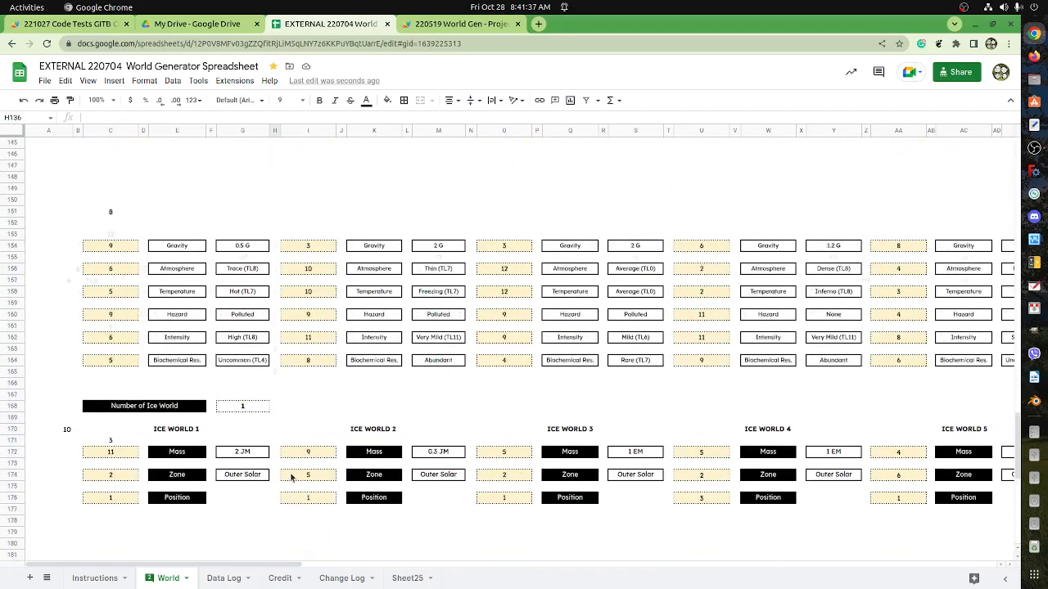
click(276, 273)
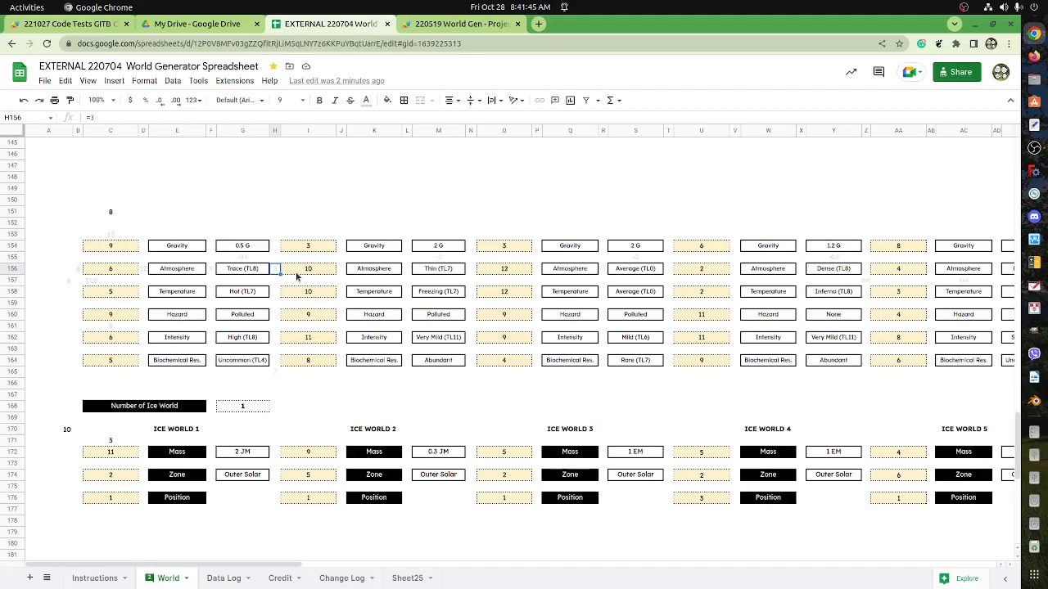
click(79, 271)
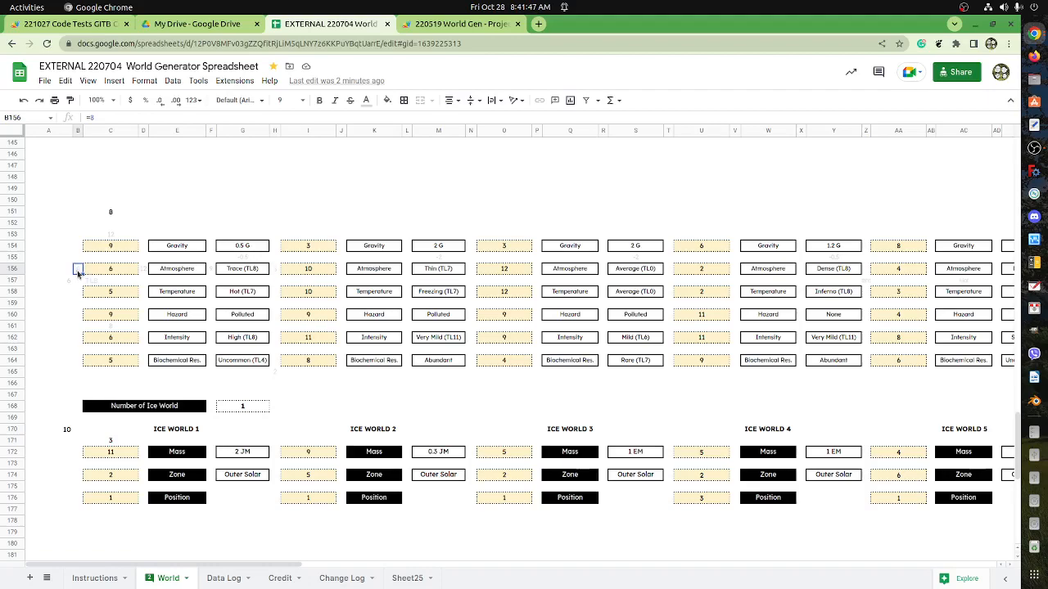
click(471, 269)
click(278, 270)
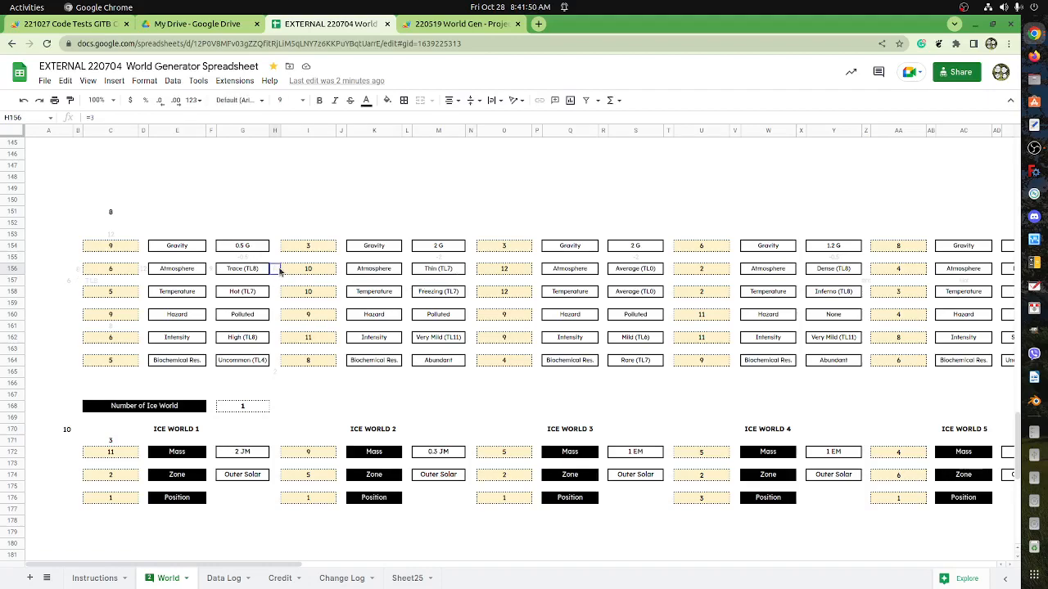
click(78, 272)
Set the Terrestrial World 1 Atmosphere helper cells: =8 in H156 and 2 in B156.
click(275, 274)
text(=8)
key(Return)
key(Up)
key(Left)
key(Left)
key(Left)
key(Left)
key(Left)
key(Left)
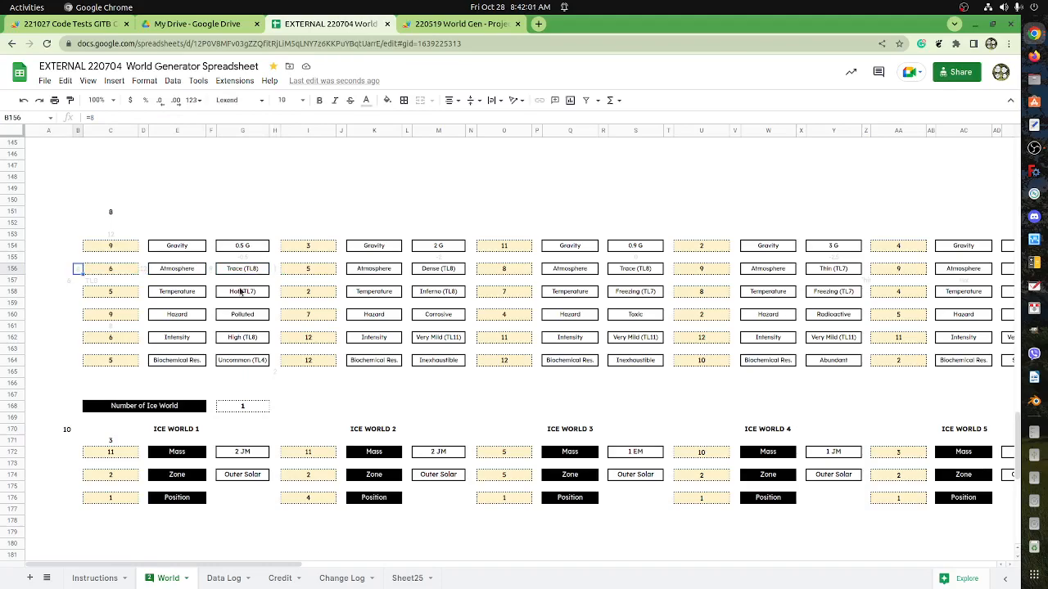
text(2)
key(Return)
key(Up)
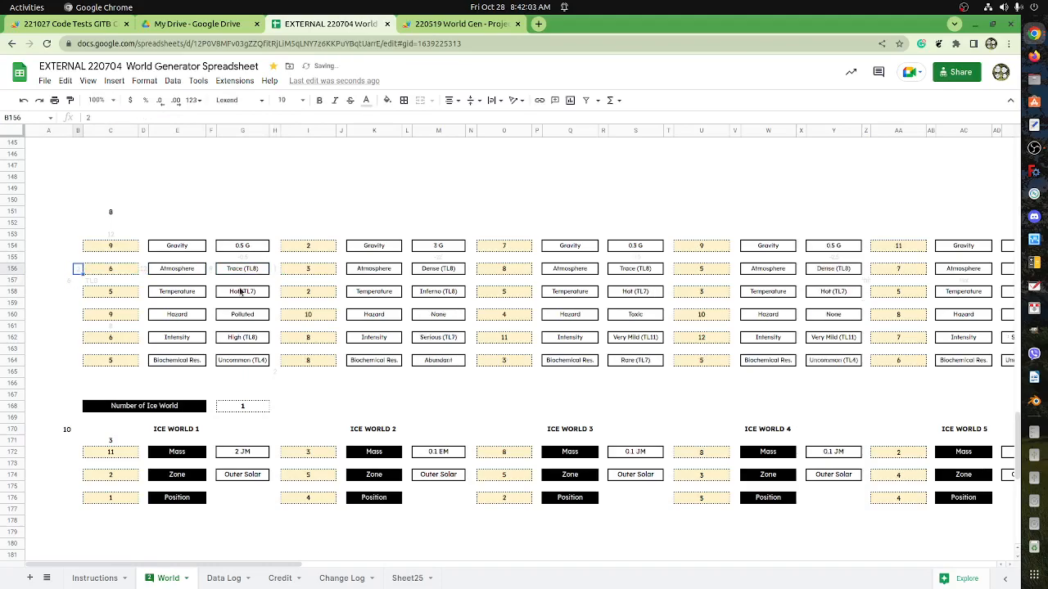
Copy the grayed roll cells H87:H91 beside Circumstellar Disk 1 and paste them one row lower, starting at H88.
scroll(275, 442, down, 5)
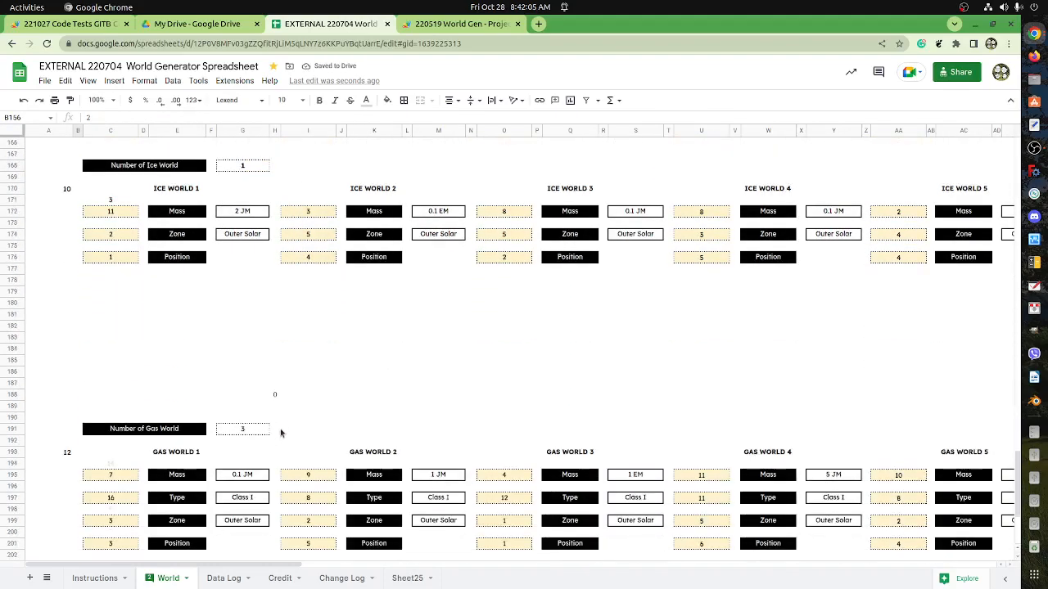
scroll(275, 452, up, 7)
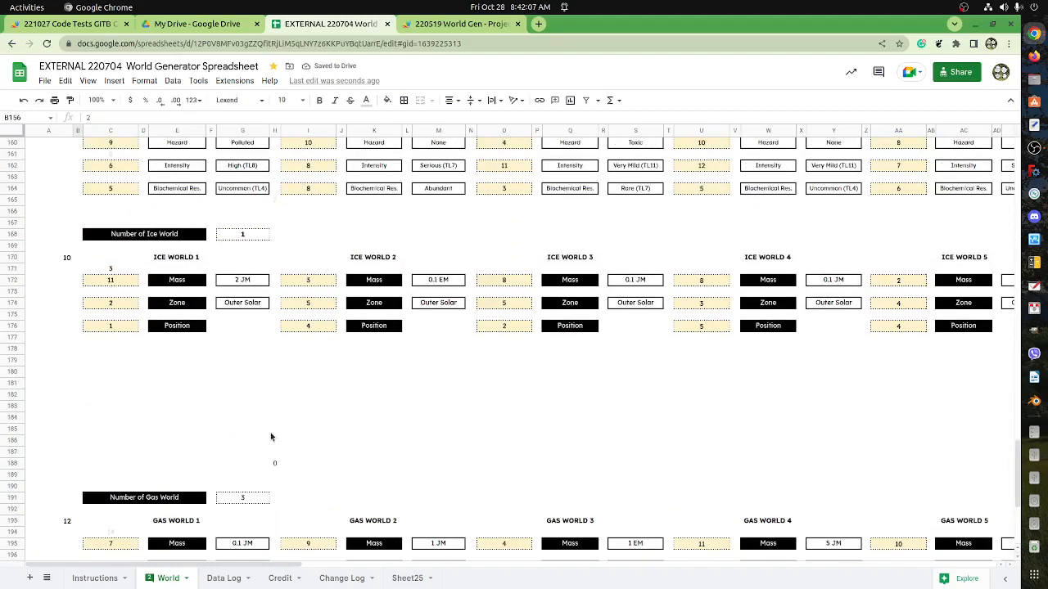
scroll(273, 433, up, 8)
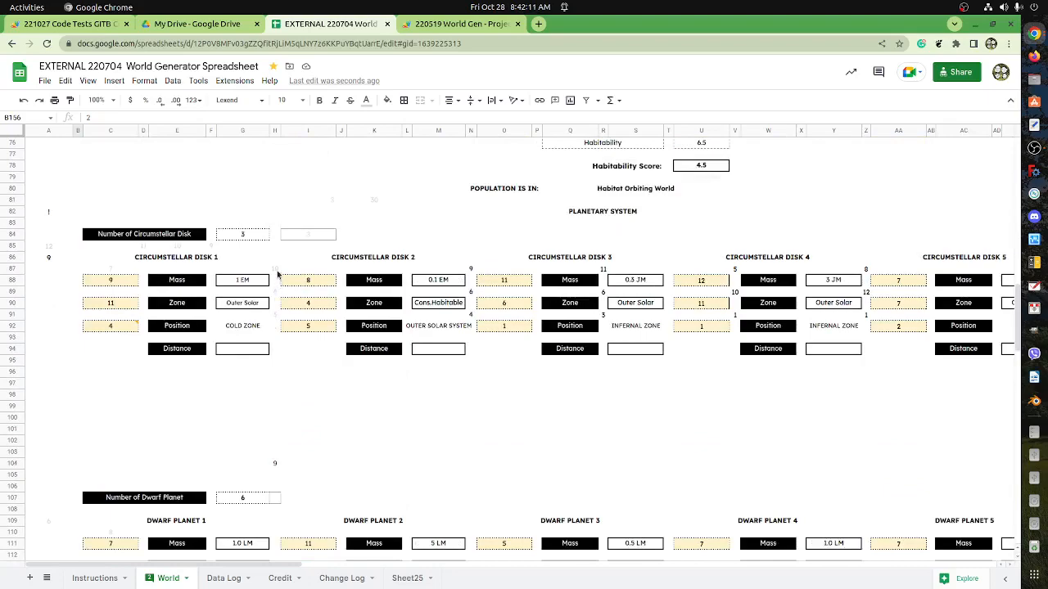
drag(276, 268, 276, 316)
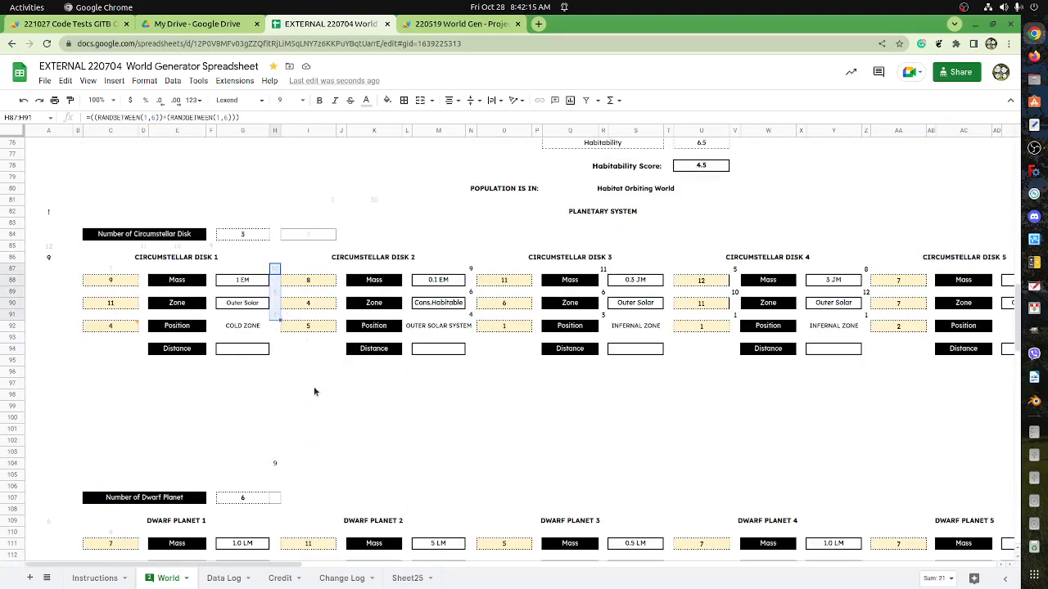
scroll(314, 391, down, 1)
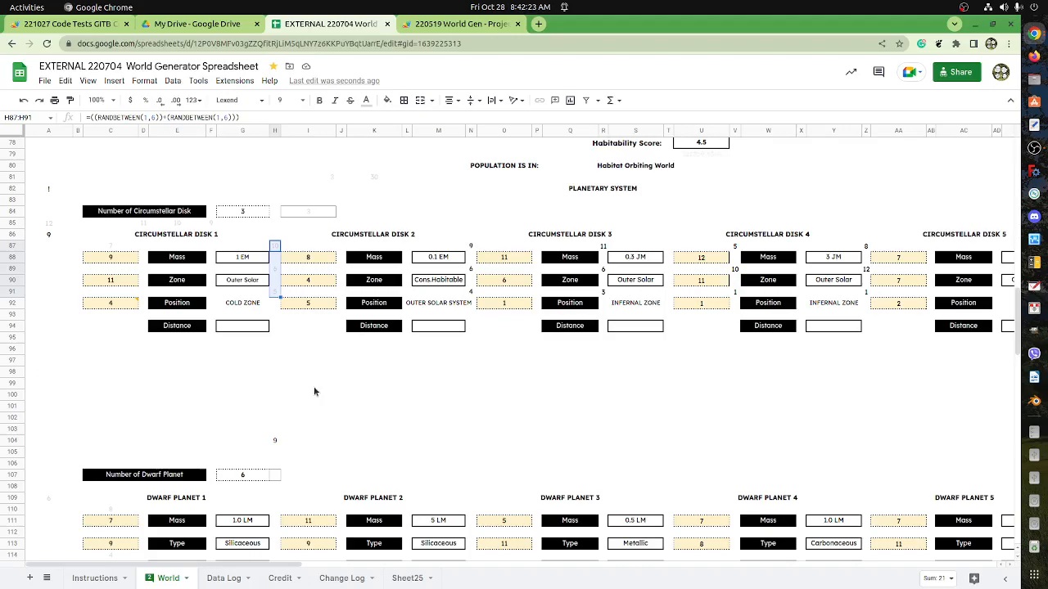
click(277, 260)
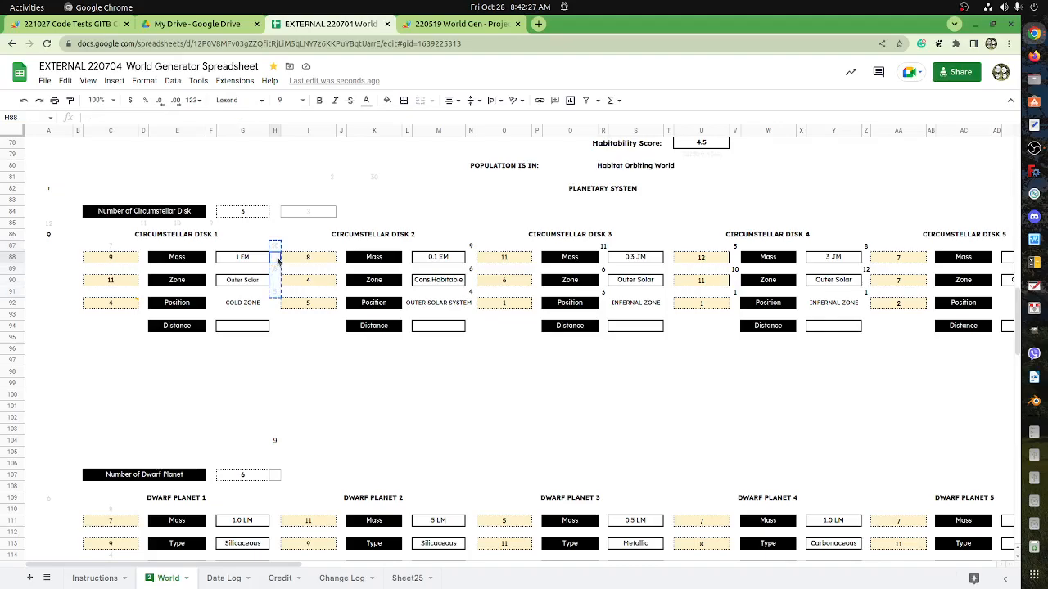
key(ctrl+v)
scroll(278, 349, down, 2)
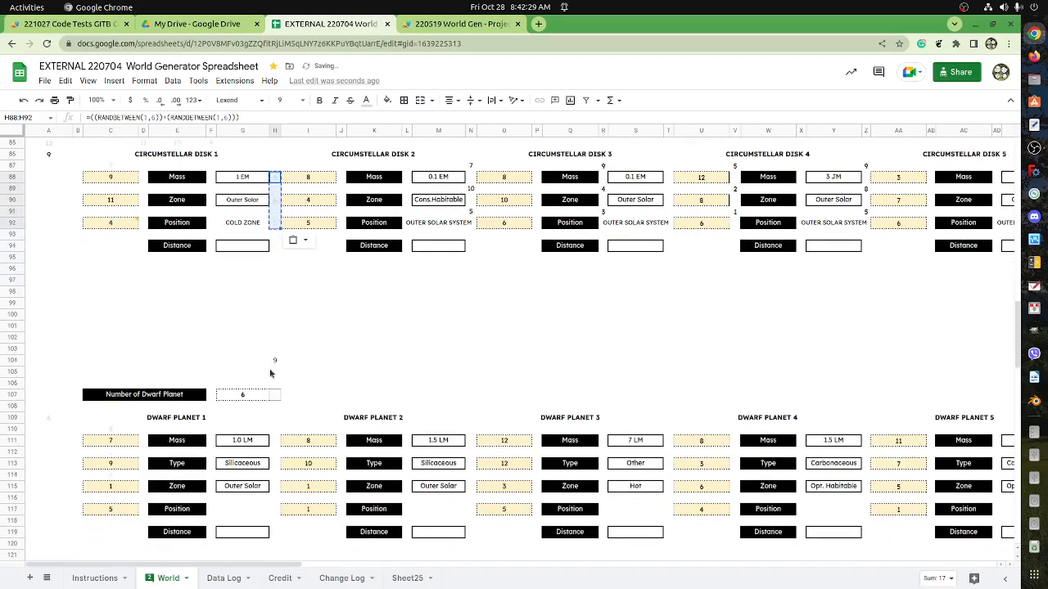
Paste the copied roll cells into H111:H115 beside Dwarf Planet 1 and H136:H140 beside Terrestrial World 1.
click(276, 364)
key(ctrl+v)
scroll(276, 374, down, 1)
scroll(277, 376, down, 3)
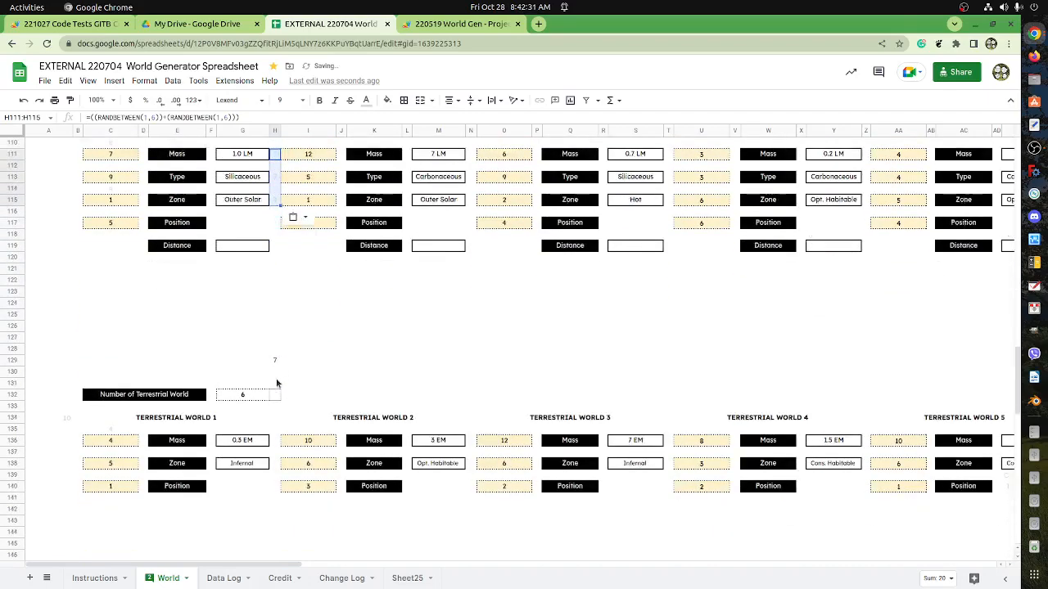
click(277, 399)
key(ctrl+v)
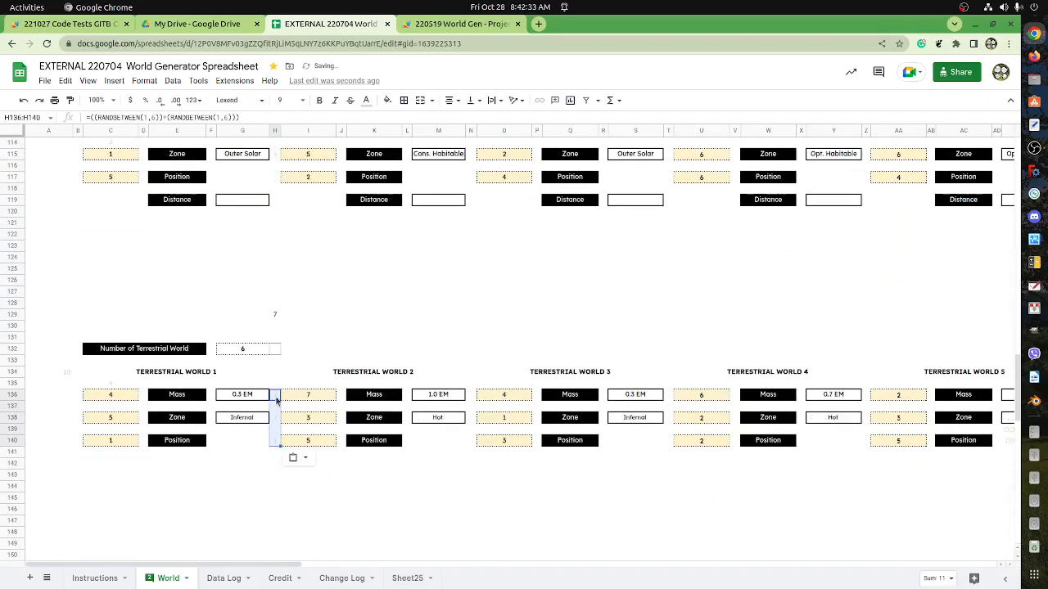
Copy the Distance row of all Dwarf Planet blocks, E119:CM119, and paste it under the Terrestrial World blocks starting at E142.
scroll(275, 389, up, 1)
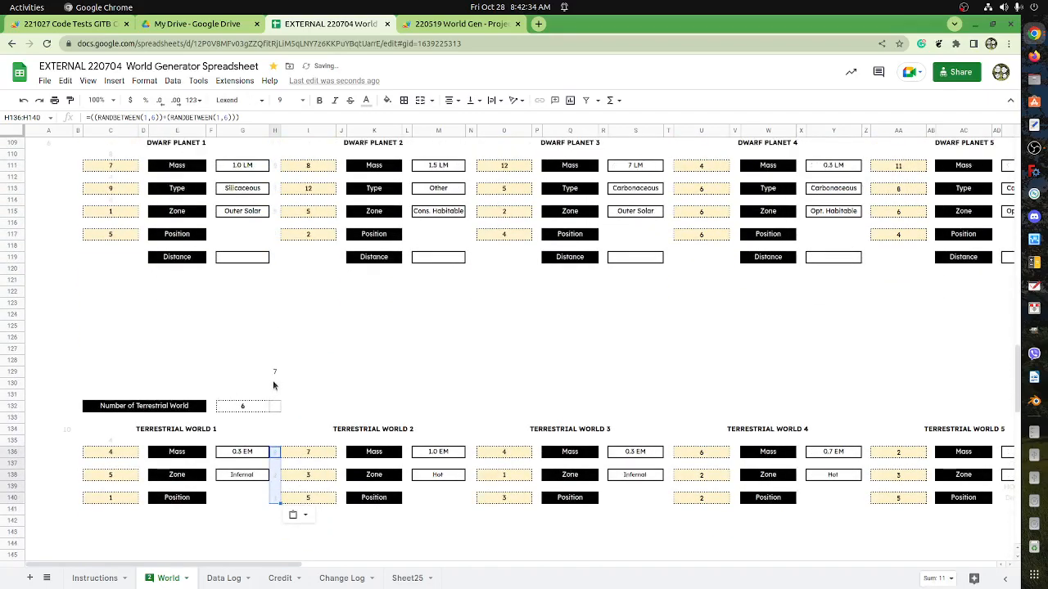
click(186, 258)
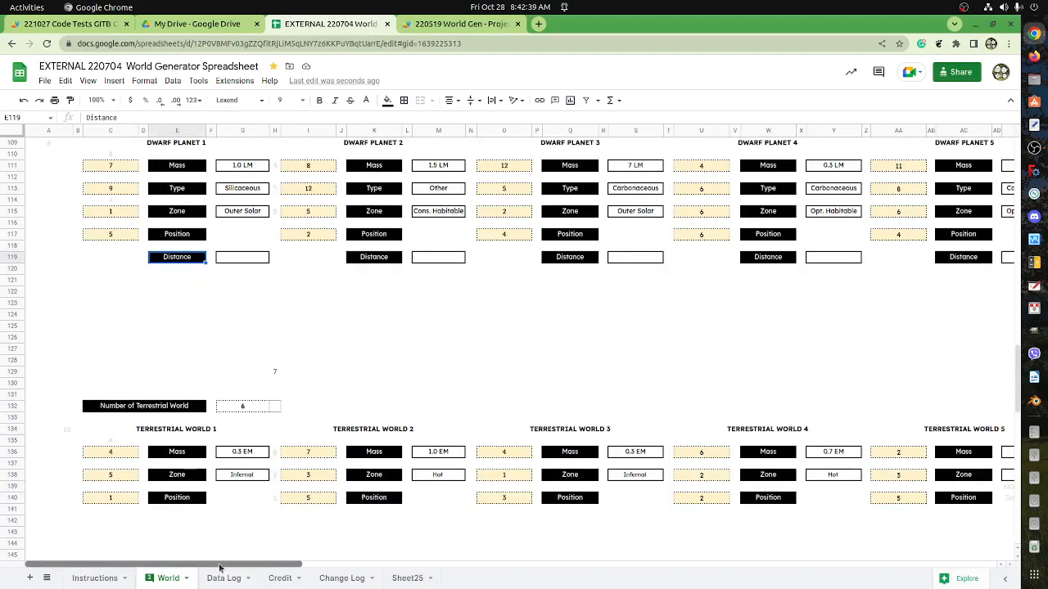
drag(219, 567, 929, 573)
shift+click(805, 258)
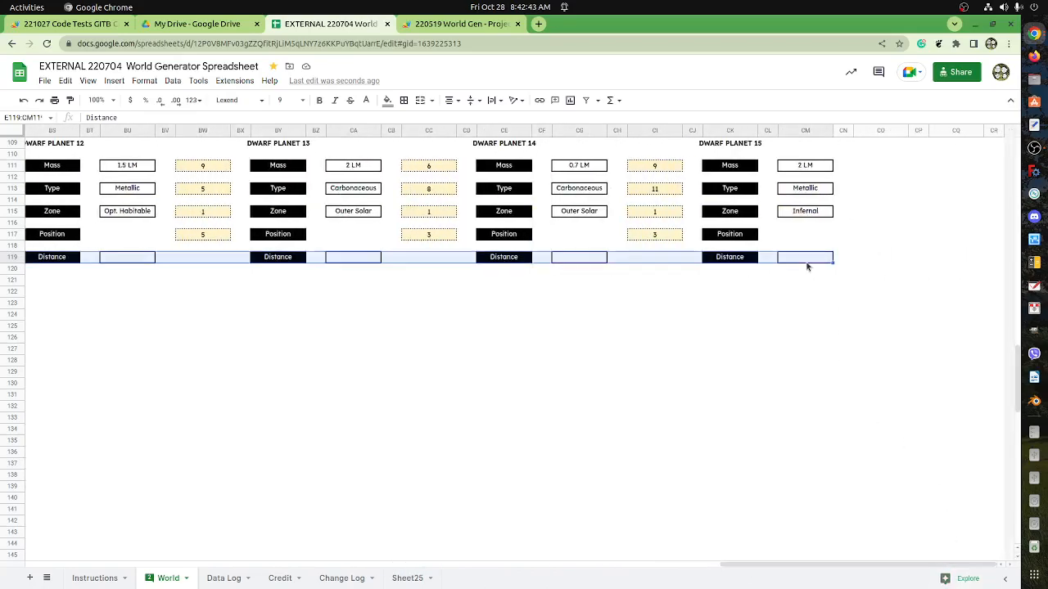
key(ctrl+c)
drag(760, 566, 33, 533)
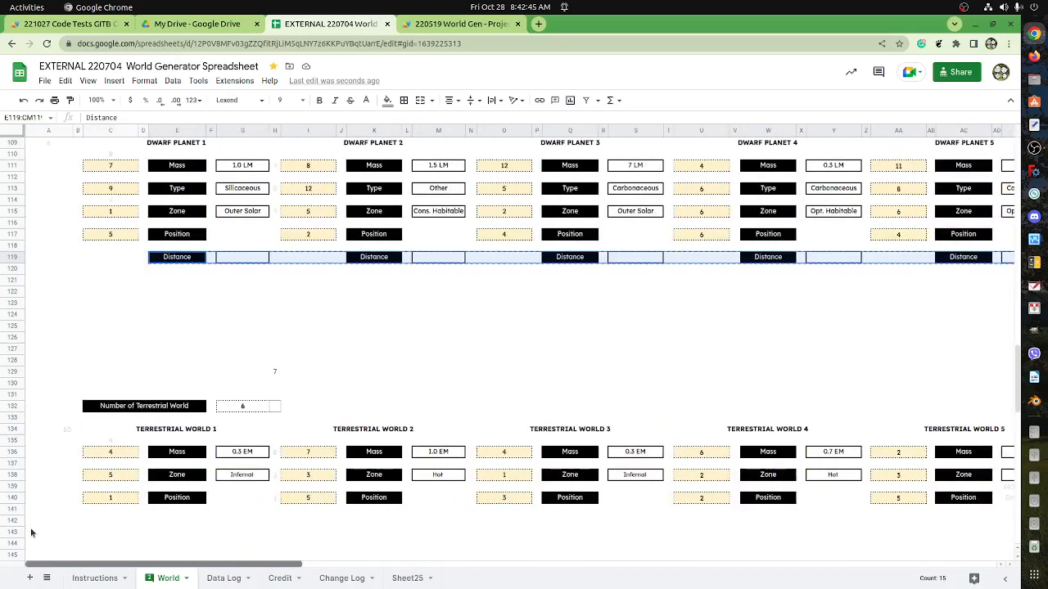
scroll(177, 422, down, 1)
scroll(177, 425, down, 3)
click(177, 376)
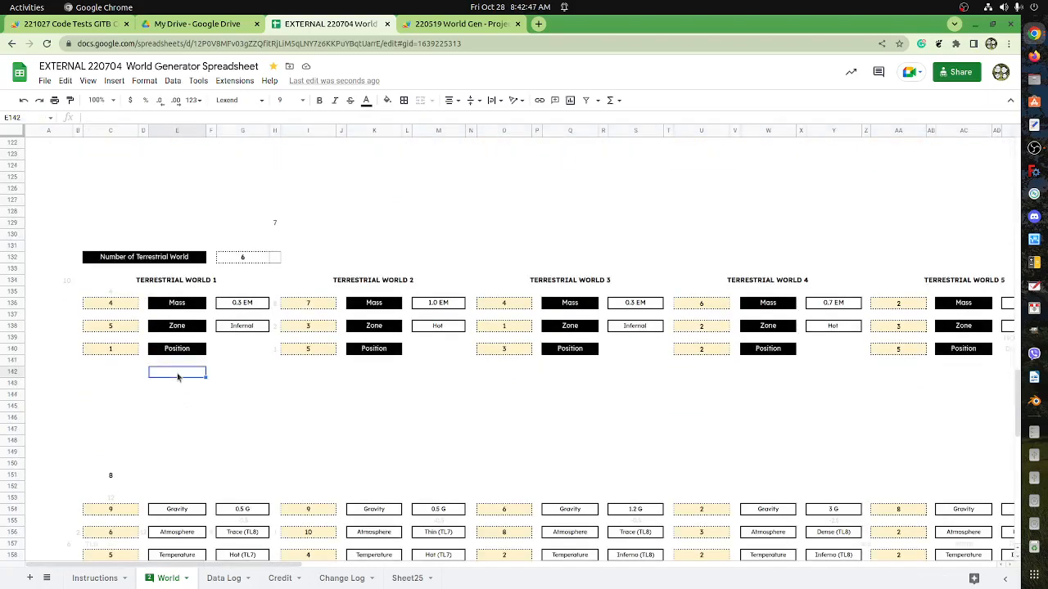
key(ctrl+v)
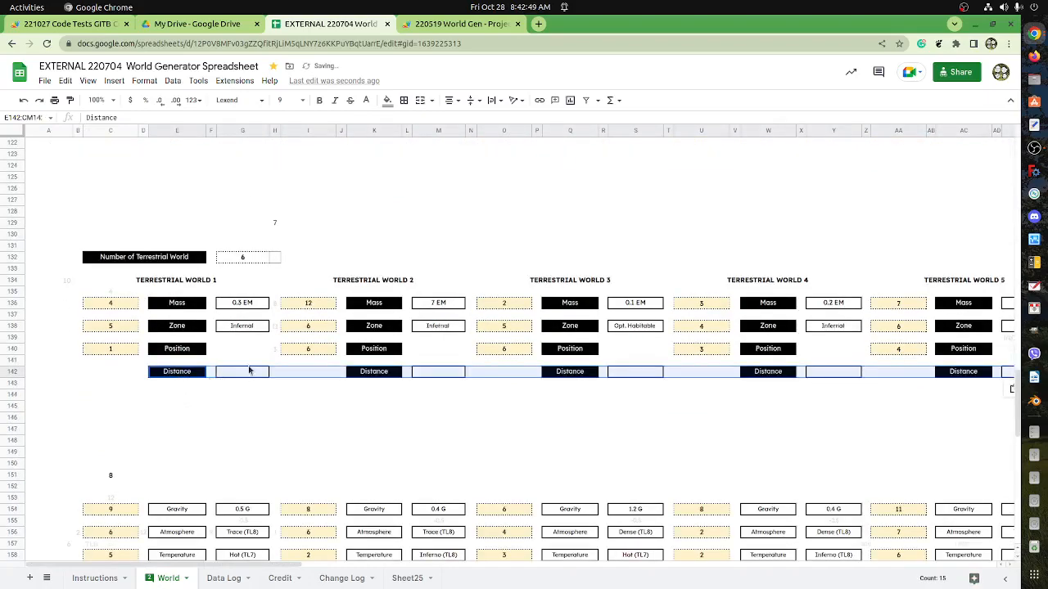
Copy the Dwarf Planet 1 Zone roll cell H115 into H117 beside the Position row.
scroll(266, 344, up, 1)
scroll(266, 344, up, 5)
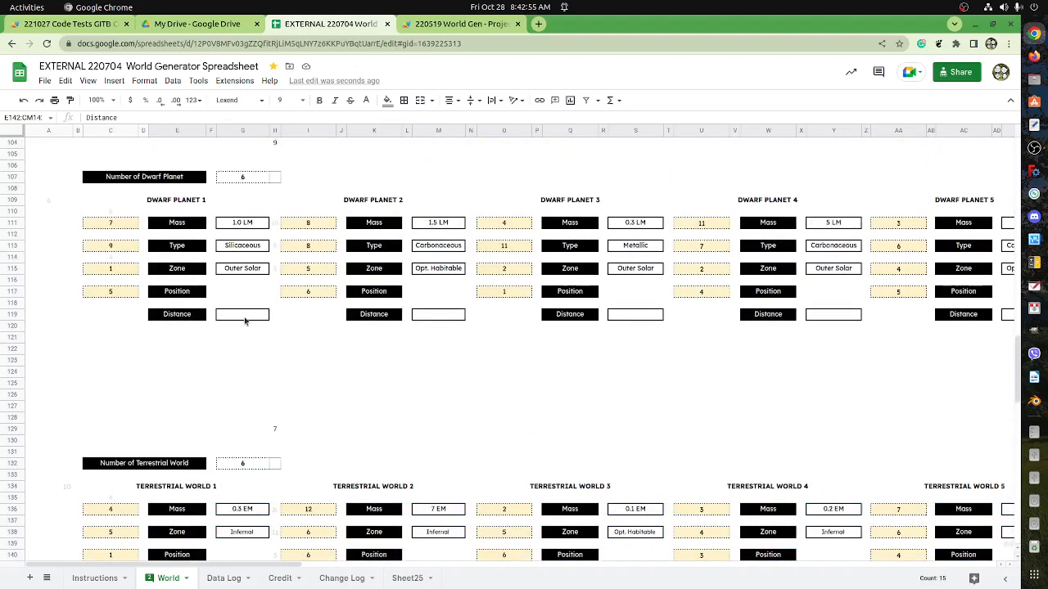
scroll(250, 343, down, 2)
scroll(257, 346, up, 2)
scroll(273, 405, down, 4)
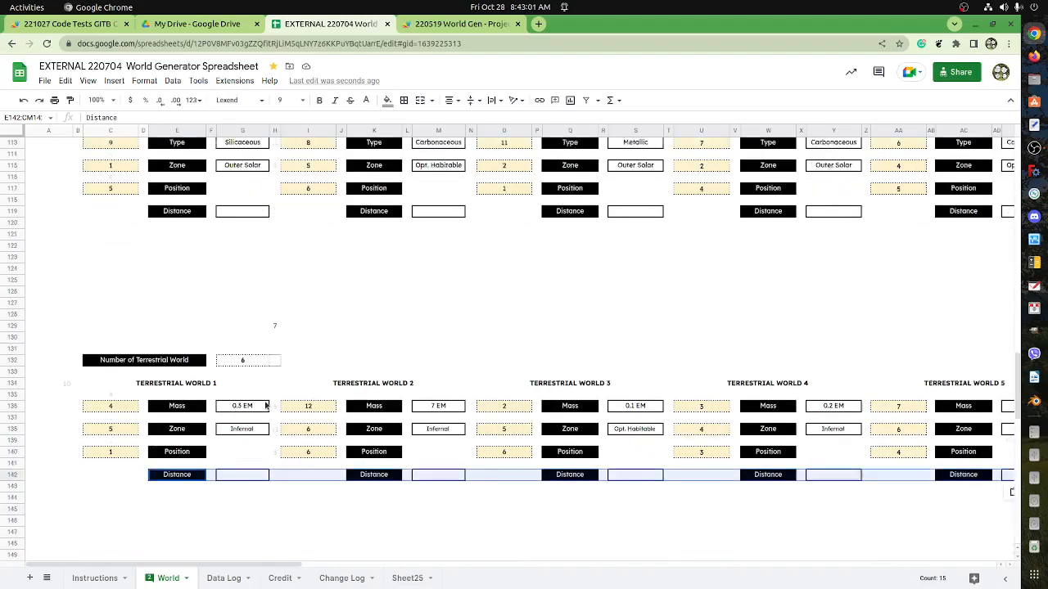
scroll(273, 404, up, 3)
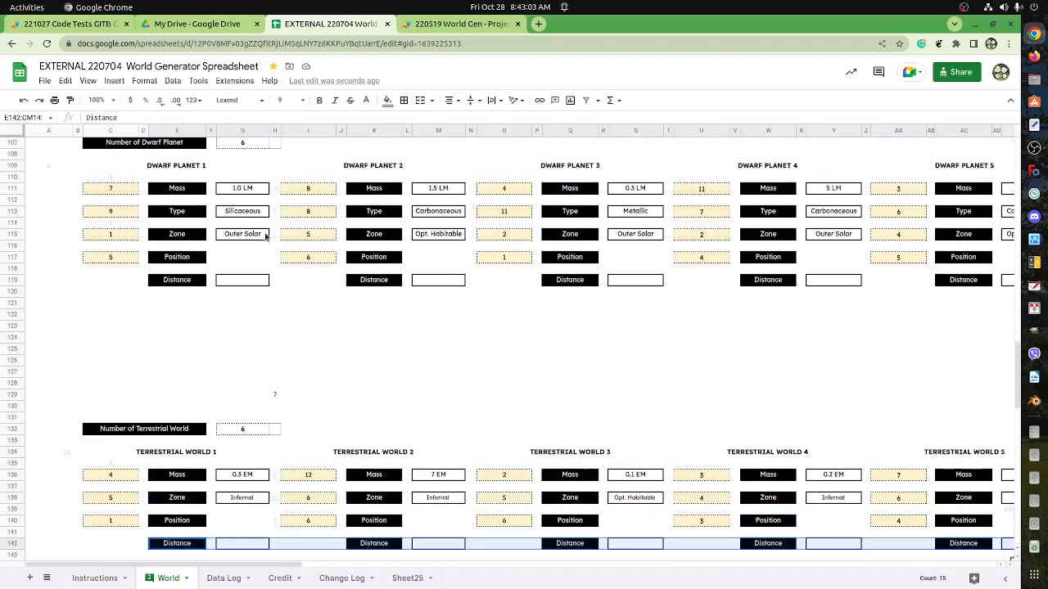
click(274, 237)
key(ctrl+c)
click(276, 259)
key(ctrl+v)
scroll(282, 280, up, 2)
scroll(283, 282, up, 5)
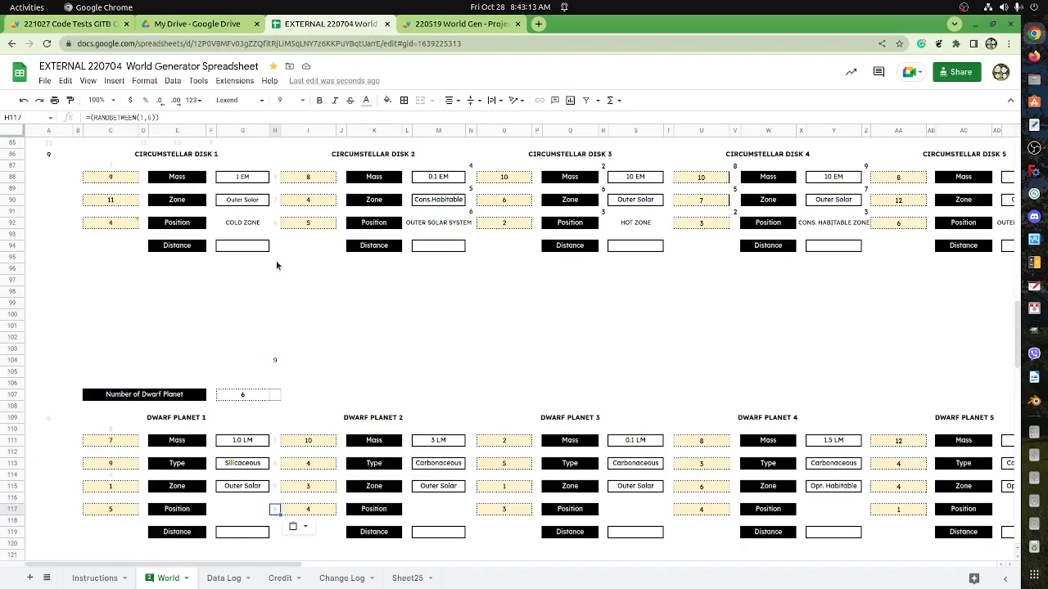
scroll(282, 287, down, 2)
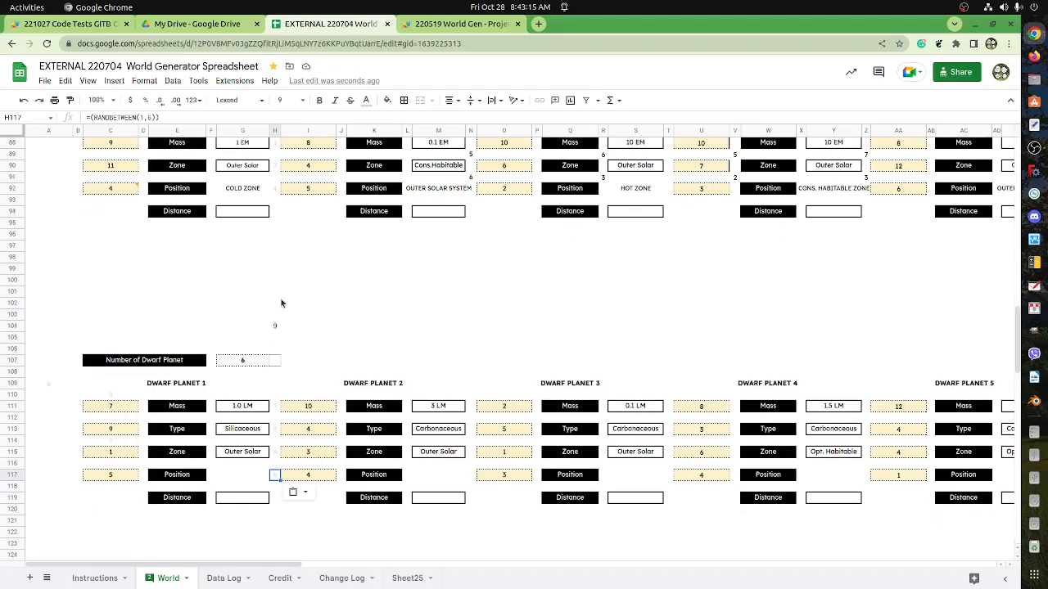
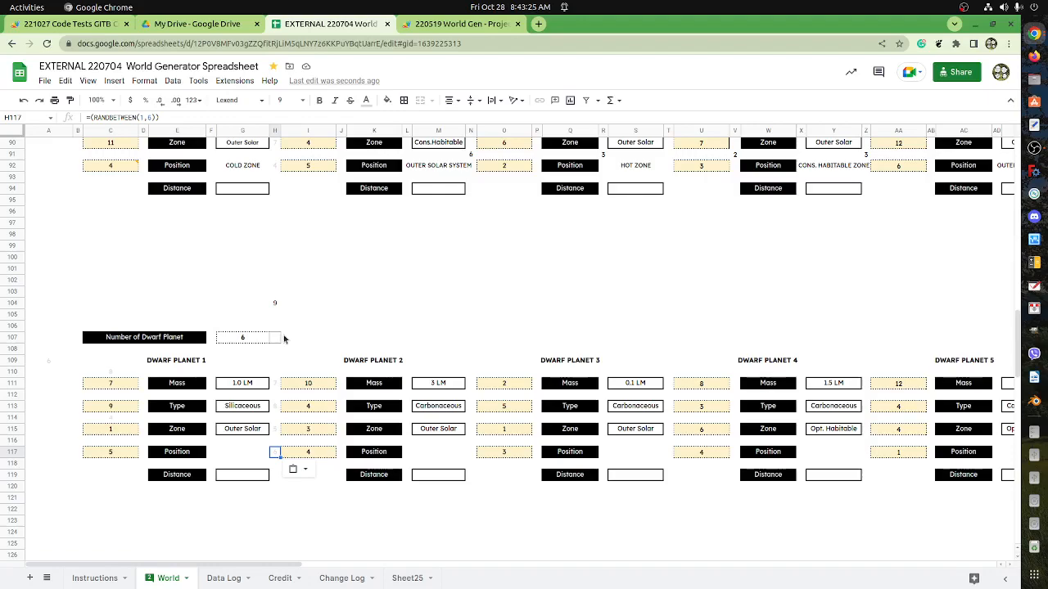
Compare the helper roll cells in column H beside Circumstellar Disk 1 and Dwarf Planet 1.
scroll(284, 338, up, 1)
scroll(284, 338, down, 2)
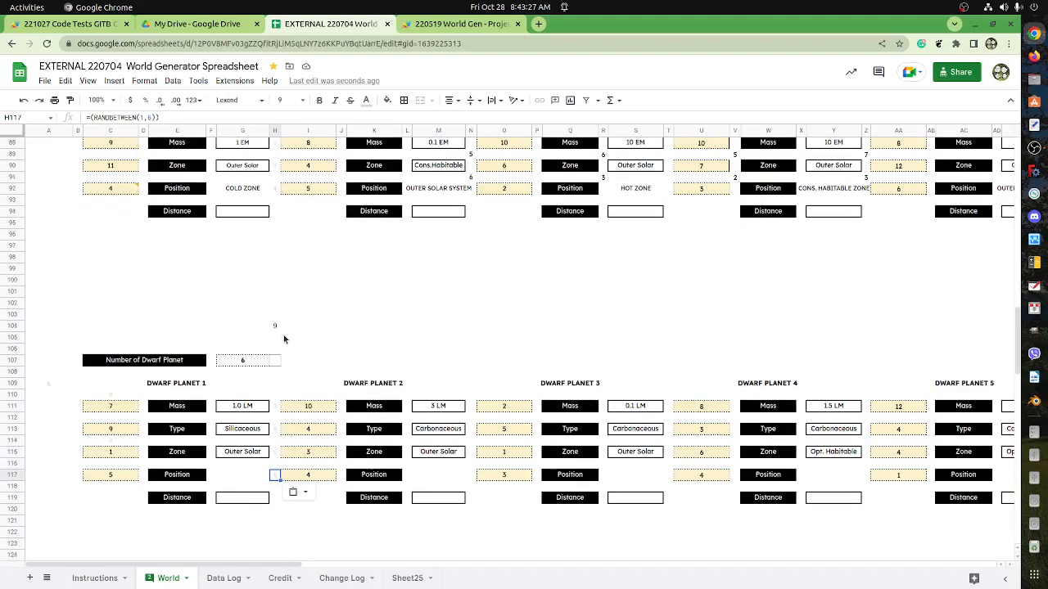
scroll(284, 338, up, 2)
click(275, 201)
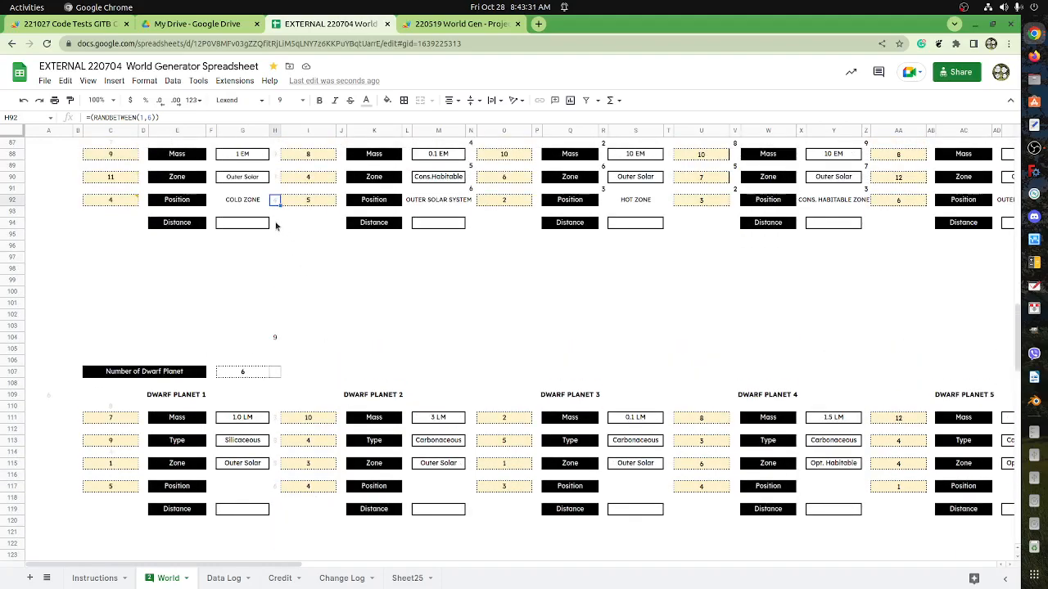
scroll(276, 226, up, 1)
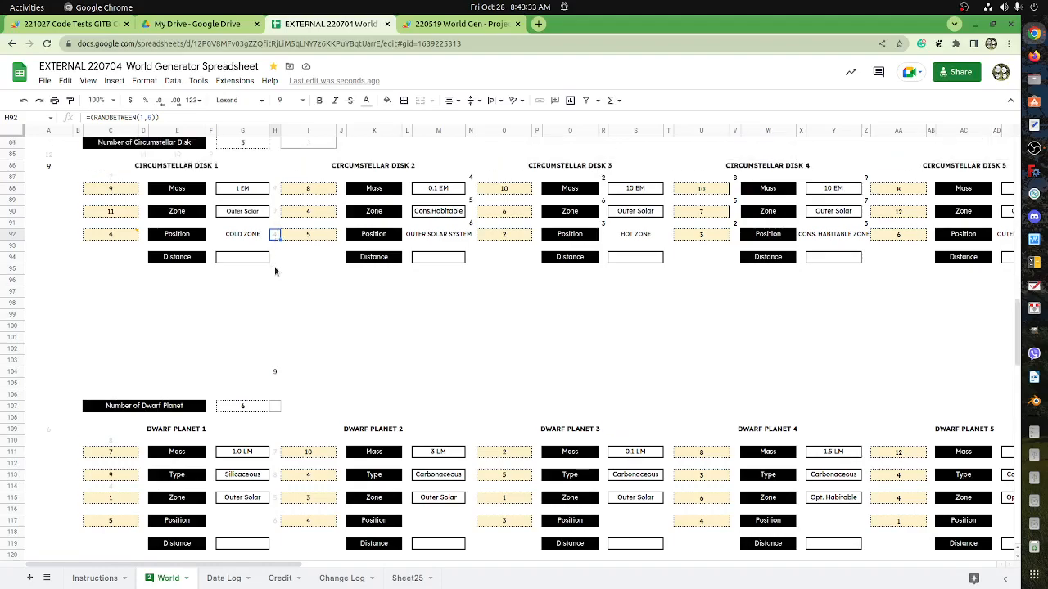
scroll(275, 272, down, 4)
drag(275, 303, 274, 383)
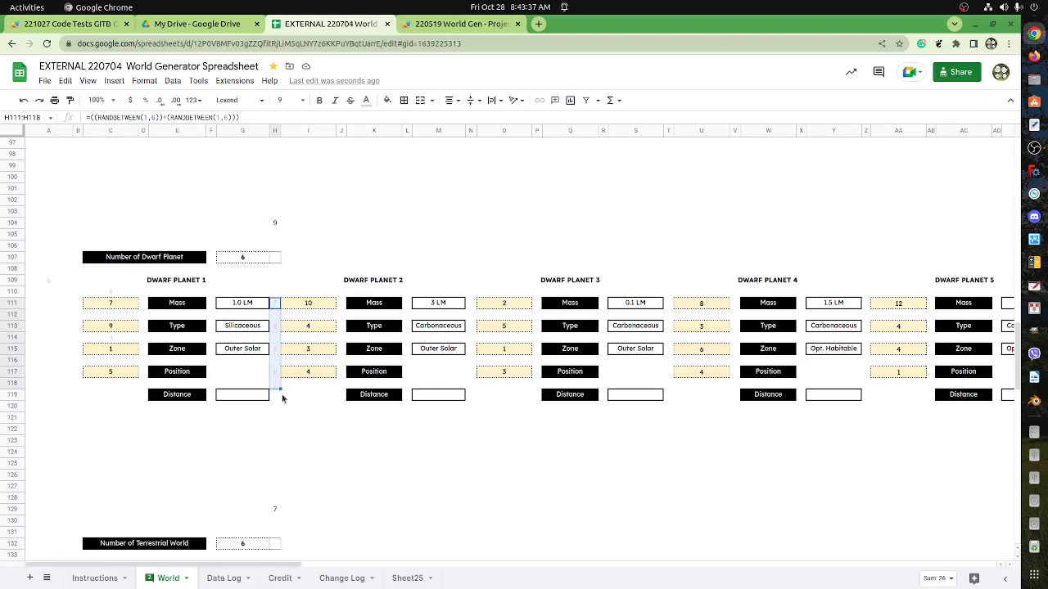
scroll(282, 401, up, 5)
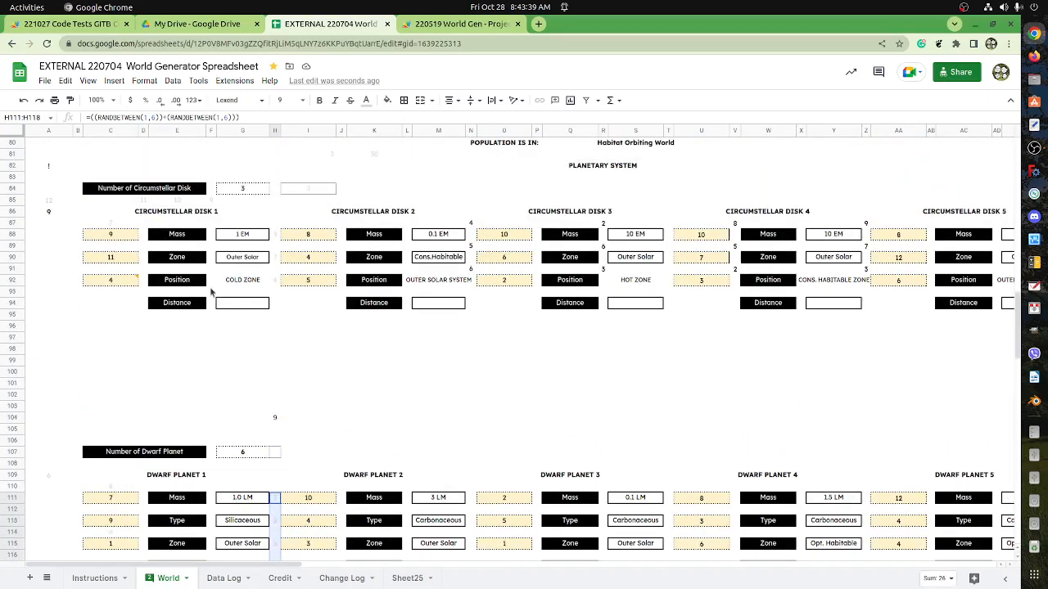
scroll(215, 295, down, 2)
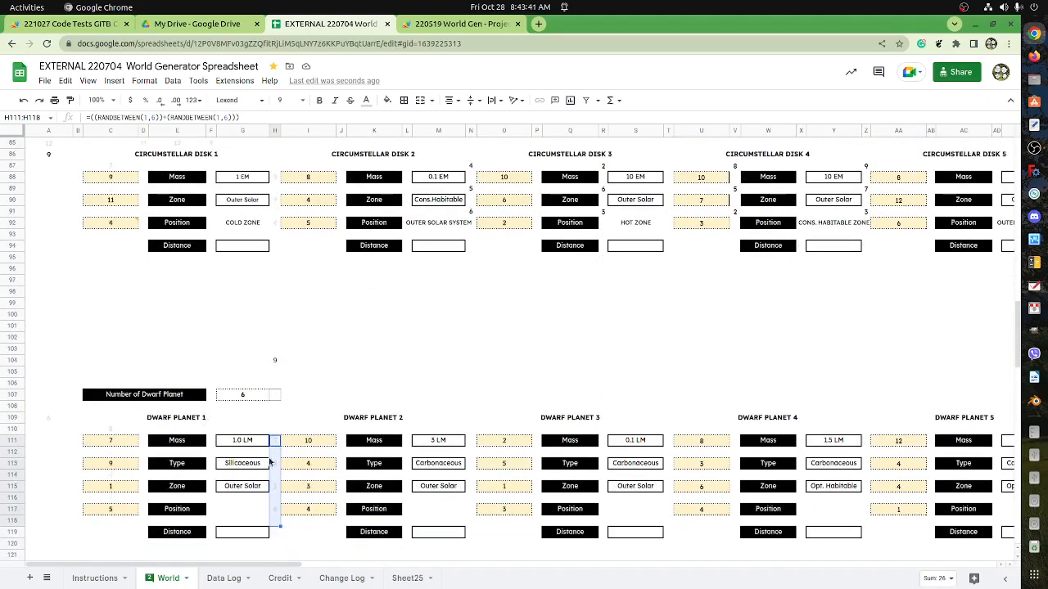
scroll(271, 367, up, 3)
scroll(274, 385, down, 4)
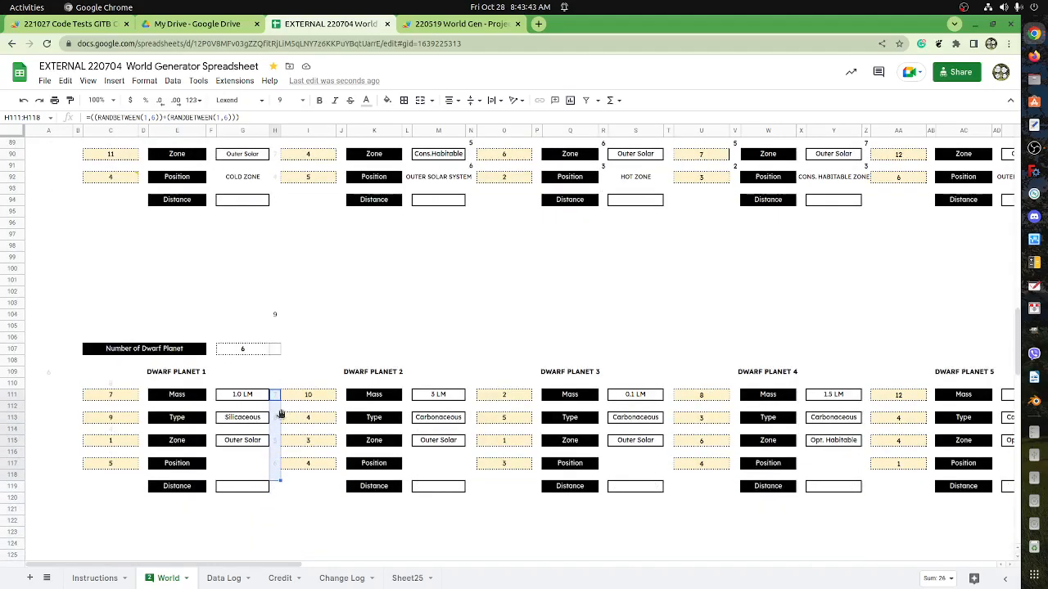
click(276, 396)
shift+click(279, 465)
scroll(278, 462, down, 8)
Copy the Terrestrial World 1 roll cells H136:H140 and paste them beside its Gravity to Temperature rows, starting at H154.
click(276, 396)
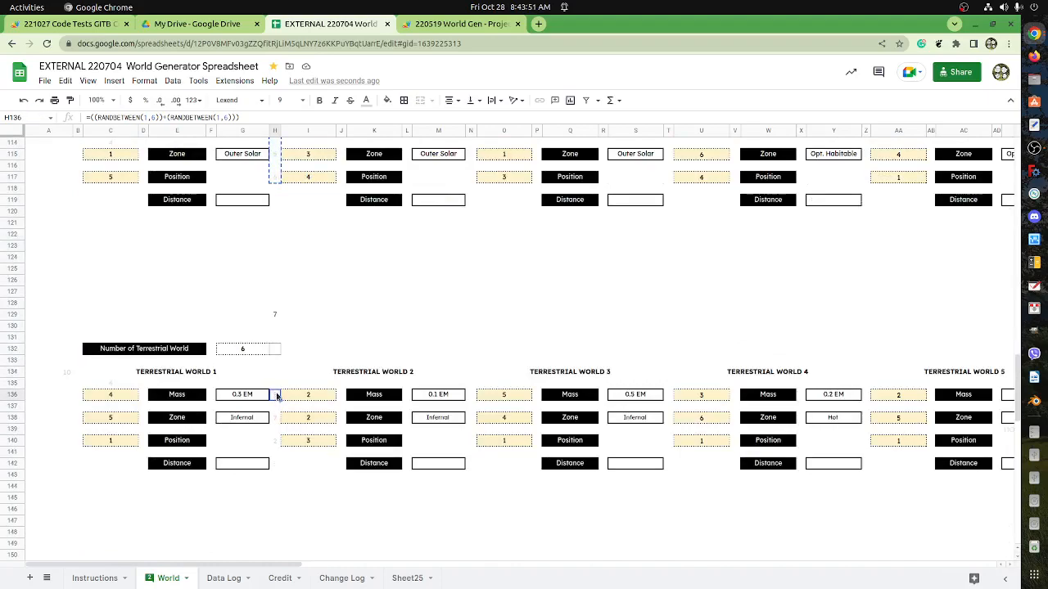
scroll(277, 393, up, 2)
scroll(275, 400, down, 9)
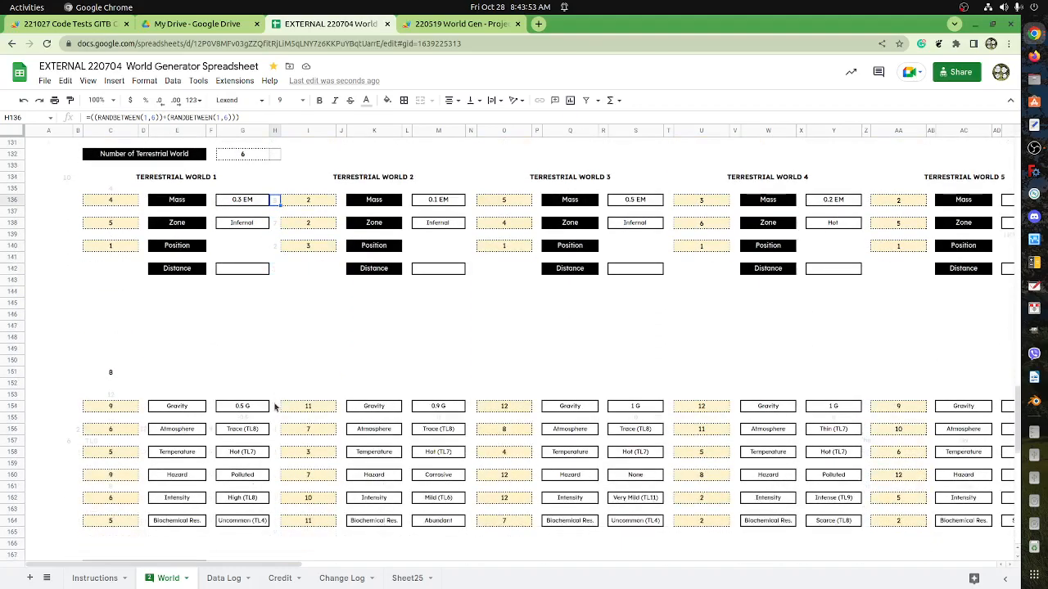
scroll(271, 373, down, 1)
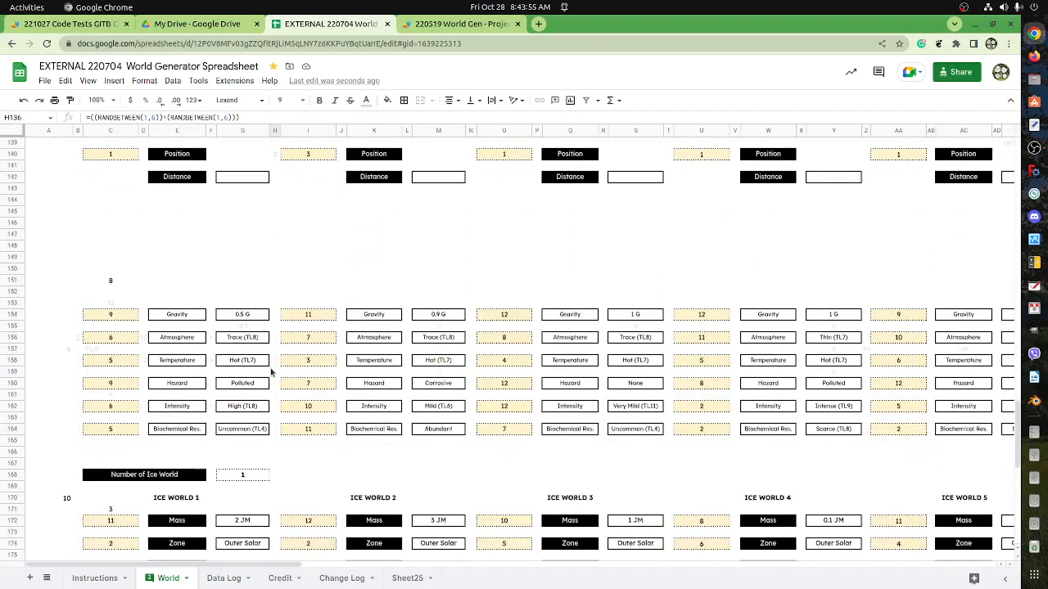
scroll(271, 373, up, 6)
shift+click(275, 355)
scroll(275, 360, down, 4)
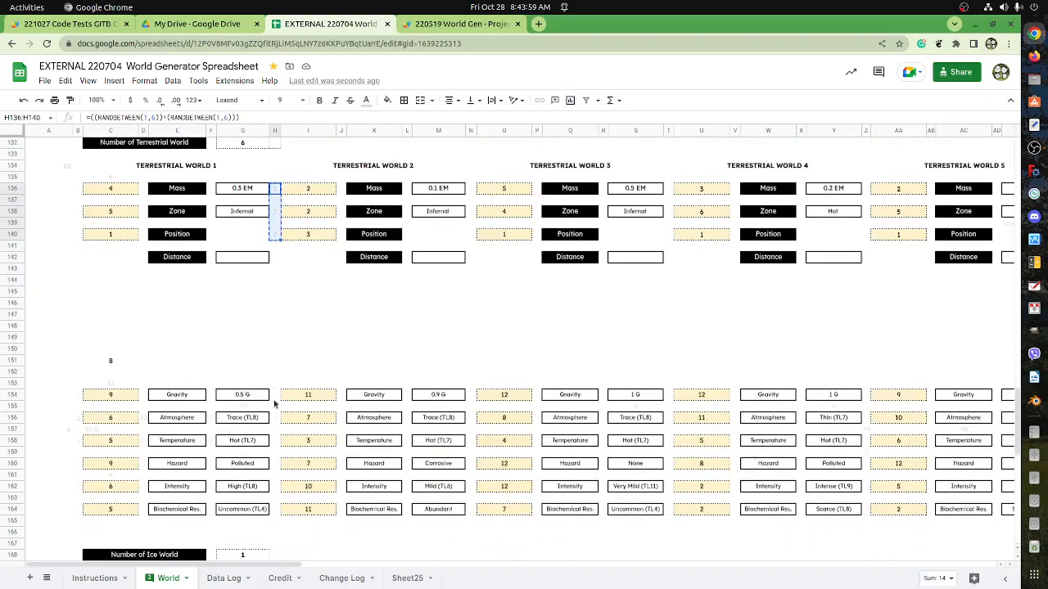
click(276, 385)
key(ctrl+v)
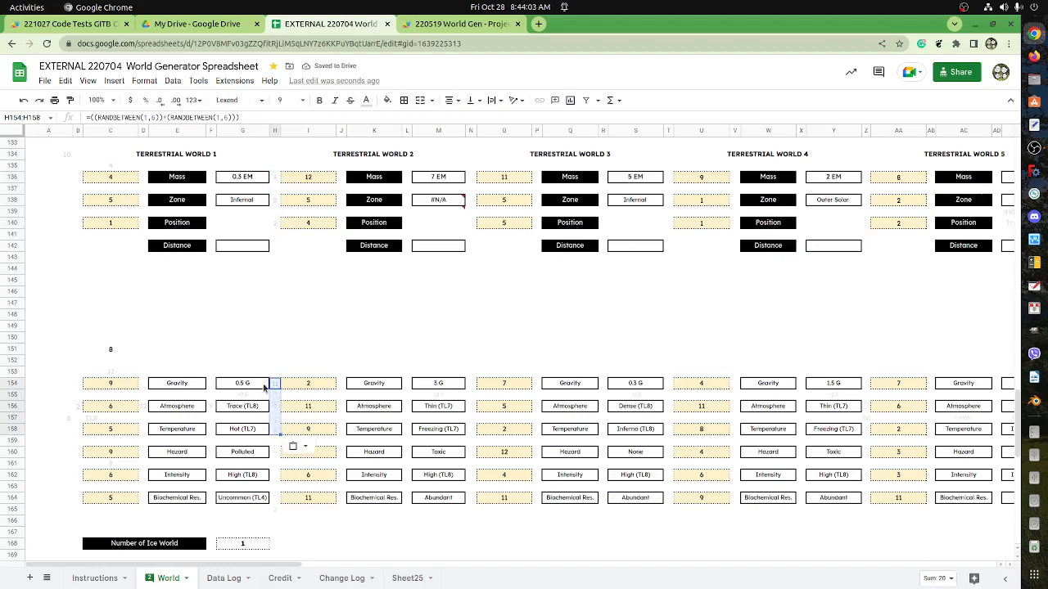
Copy the Temperature roll cell H158 into H160, H162 and H164 beside Hazard, Intensity and Biochemical Res.
click(275, 371)
click(275, 408)
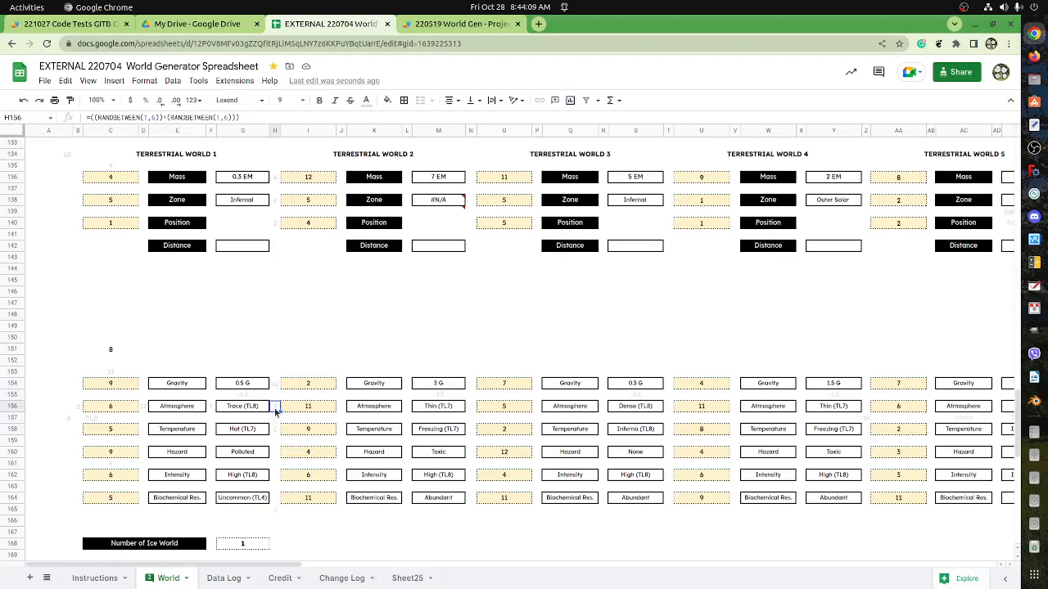
scroll(275, 414, down, 2)
click(276, 373)
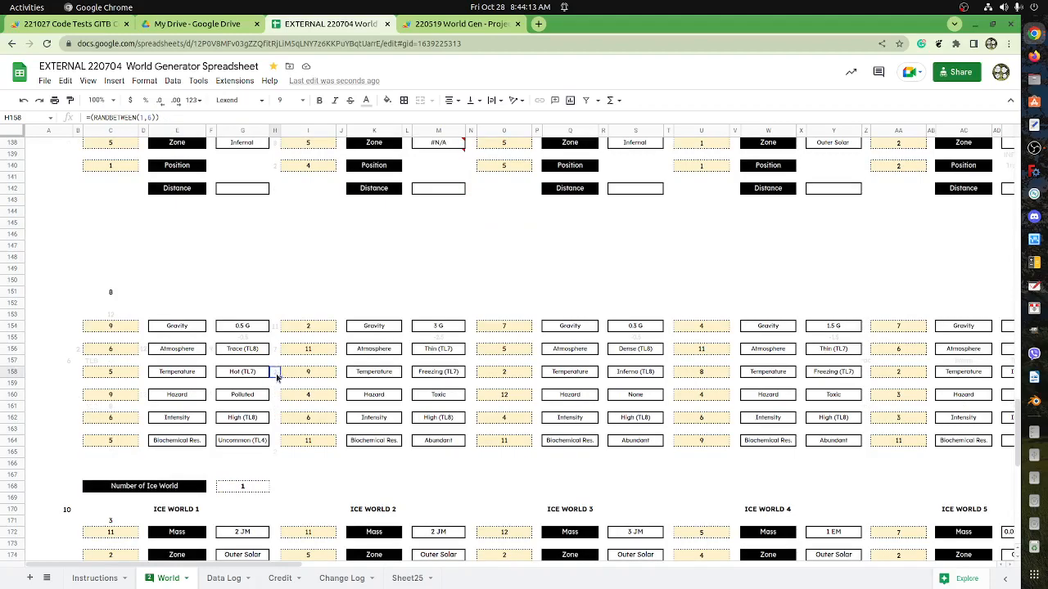
click(276, 400)
text(=(RANDBETWEEN(1,6)))
click(275, 423)
text(=(RANDBETWEEN(1,6)))
click(274, 445)
key(ctrl+v)
Paste the copied single-die roll cell into H172, H174 and H176 beside Ice World 1's Mass, Zone and Position.
scroll(275, 449, down, 1)
click(277, 455)
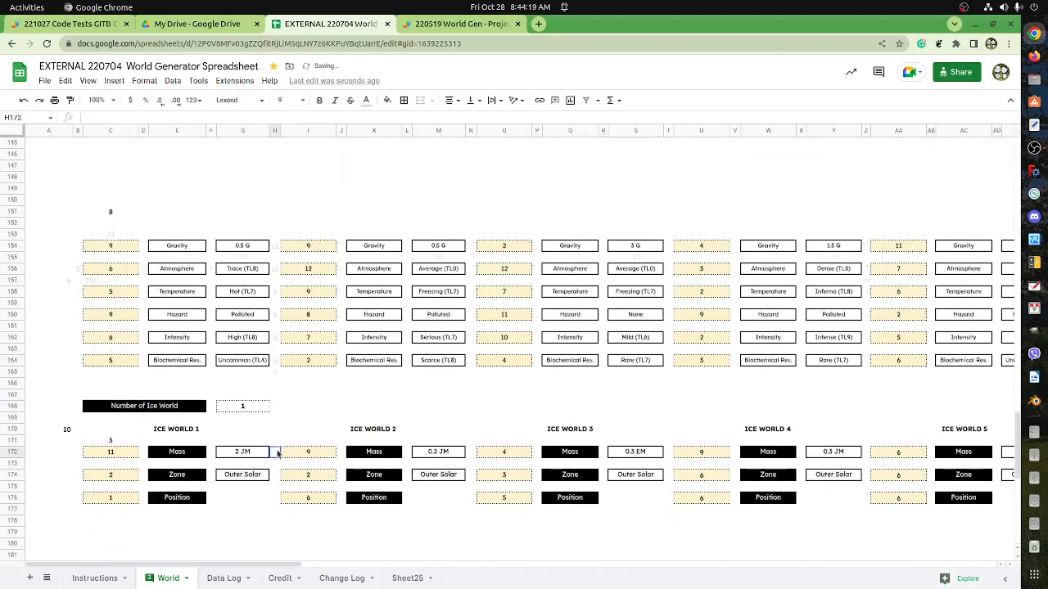
key(ctrl+v)
click(275, 475)
key(ctrl+v)
click(275, 497)
key(ctrl+v)
Copy Ice World 1's roll cells H172:H176 to Gas World 1 starting at H195, and copy H199 into H201 beside Position.
scroll(276, 524, down, 3)
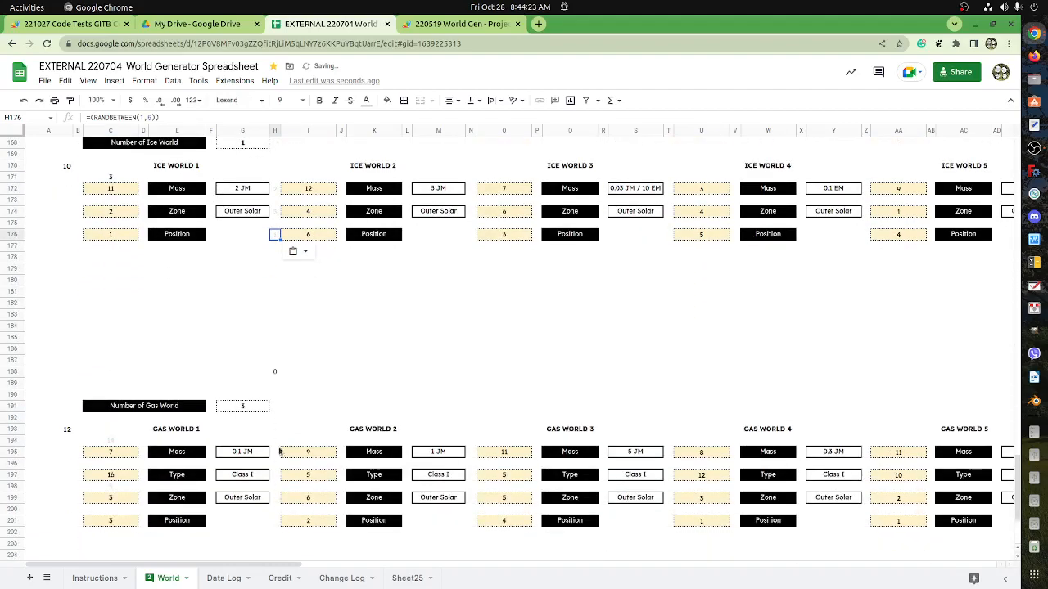
drag(274, 189, 275, 238)
key(ctrl+c)
click(274, 455)
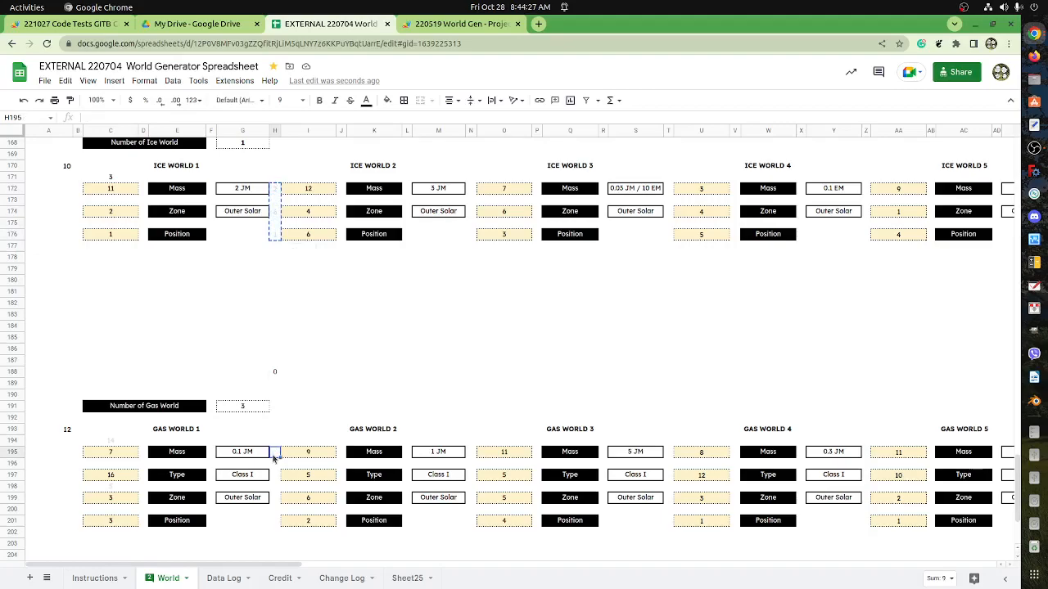
key(ctrl+v)
scroll(275, 459, down, 1)
click(274, 434)
key(ctrl+c)
click(274, 456)
key(ctrl+v)
Remove the bold from H107 beside Number of Dwarf Planet and set its text colour to light gray.
scroll(275, 458, down, 1)
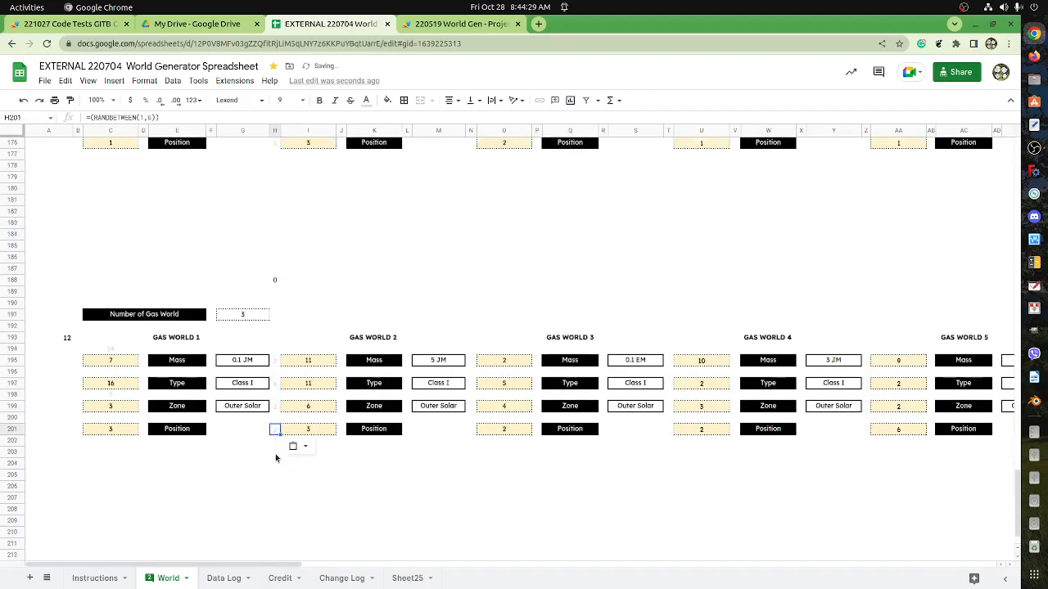
scroll(275, 446, up, 2)
scroll(282, 356, up, 10)
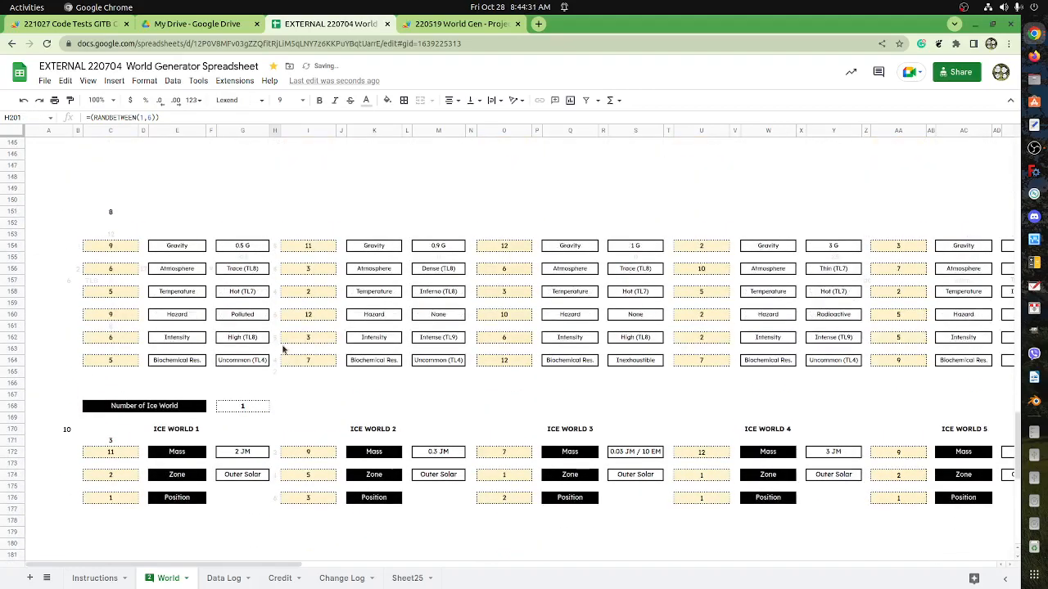
scroll(283, 347, up, 7)
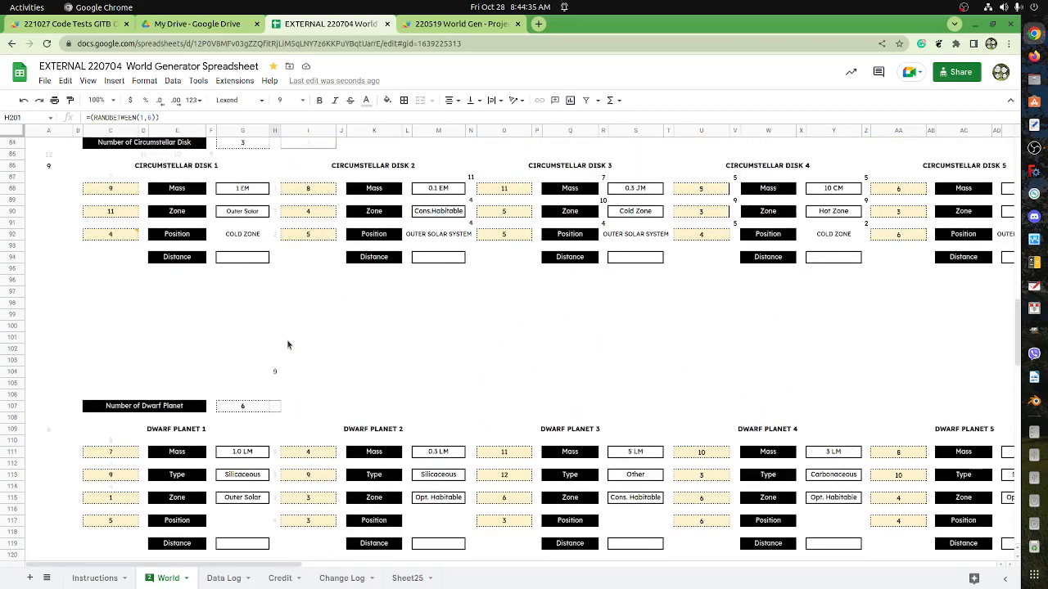
click(275, 407)
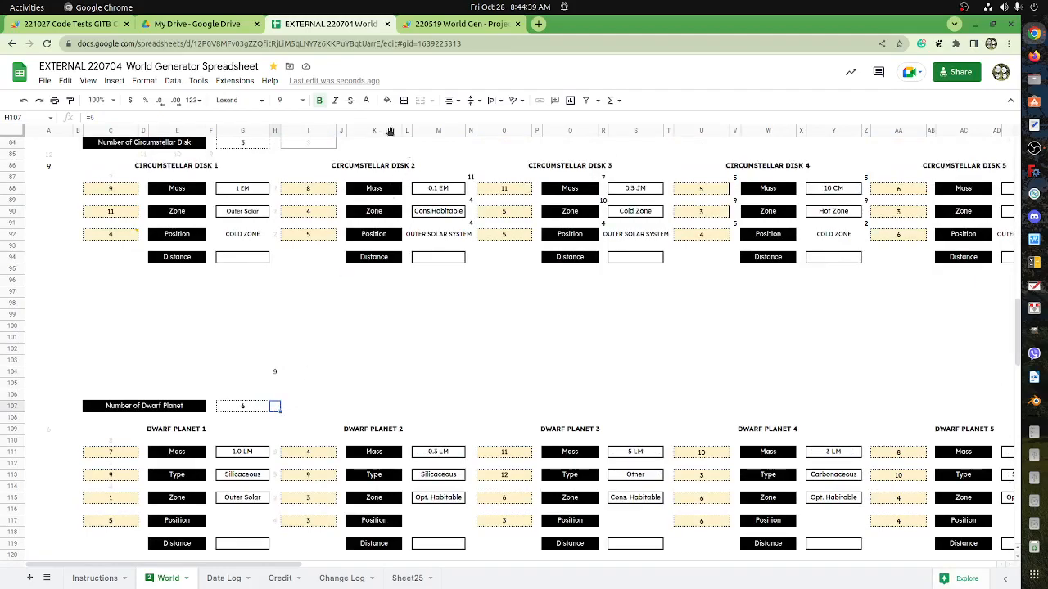
click(319, 100)
click(366, 100)
click(444, 140)
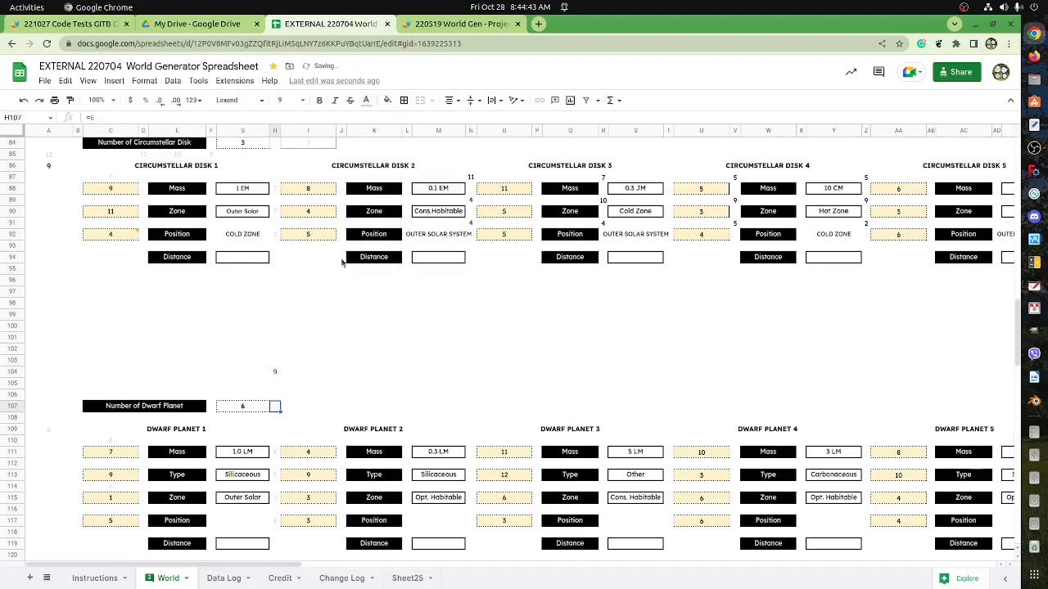
click(276, 327)
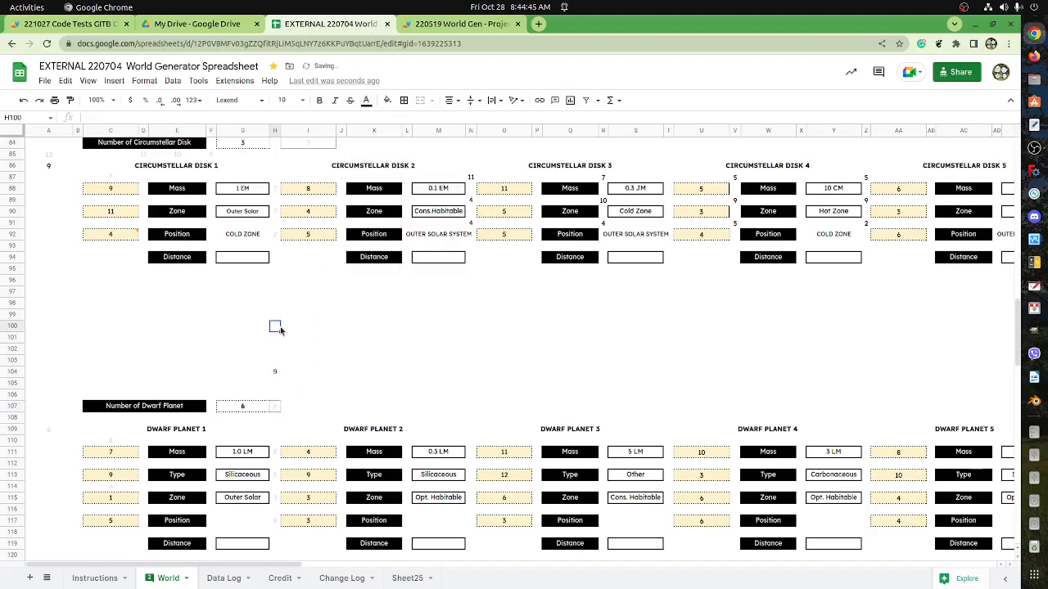
Clear the borders of H107 and check the Number of Dwarf Planet formula in G107.
click(276, 407)
click(403, 100)
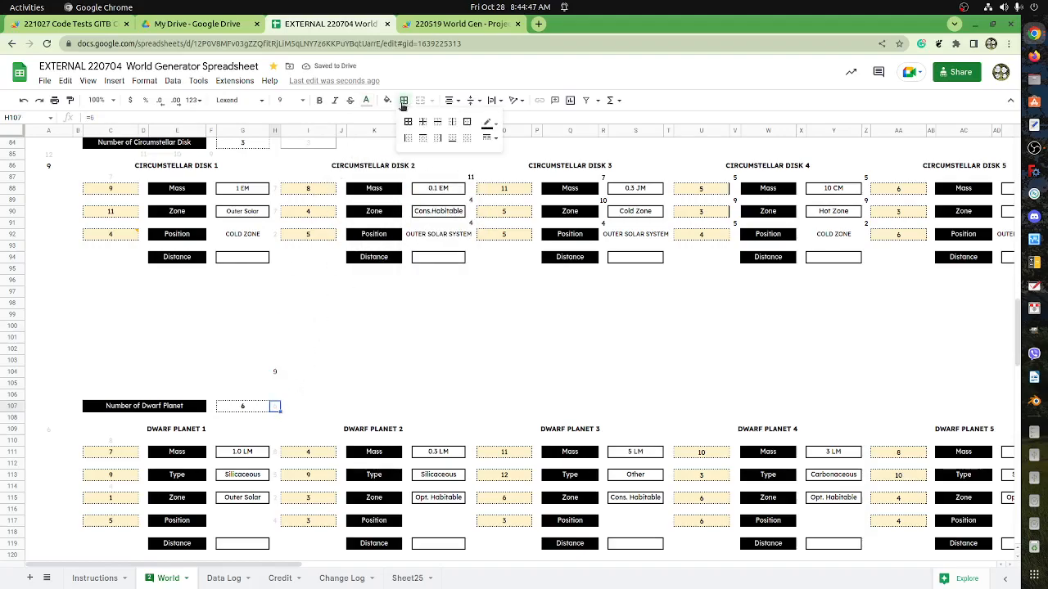
click(467, 137)
click(317, 345)
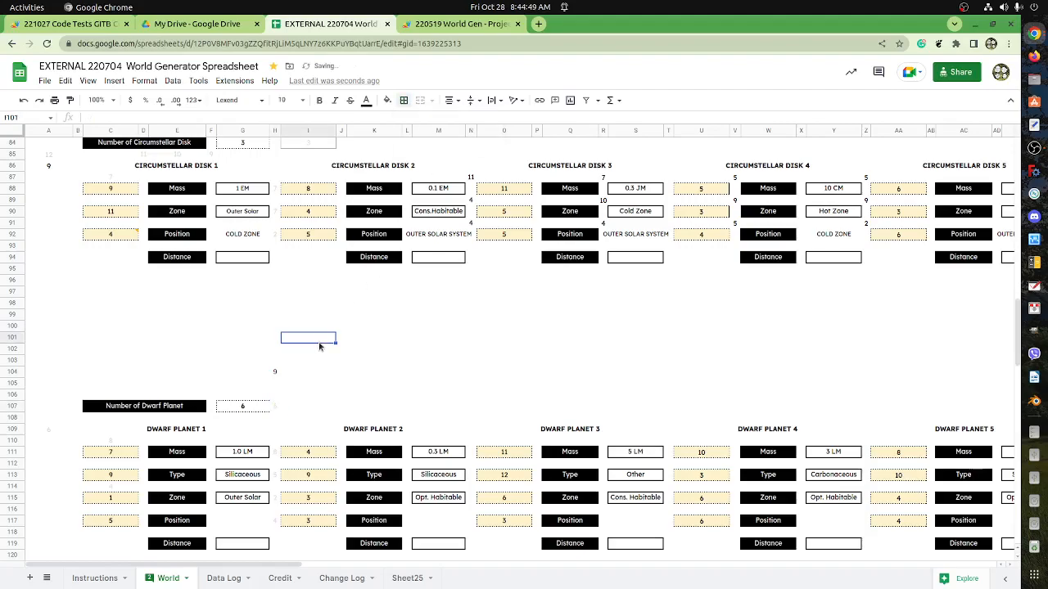
click(266, 407)
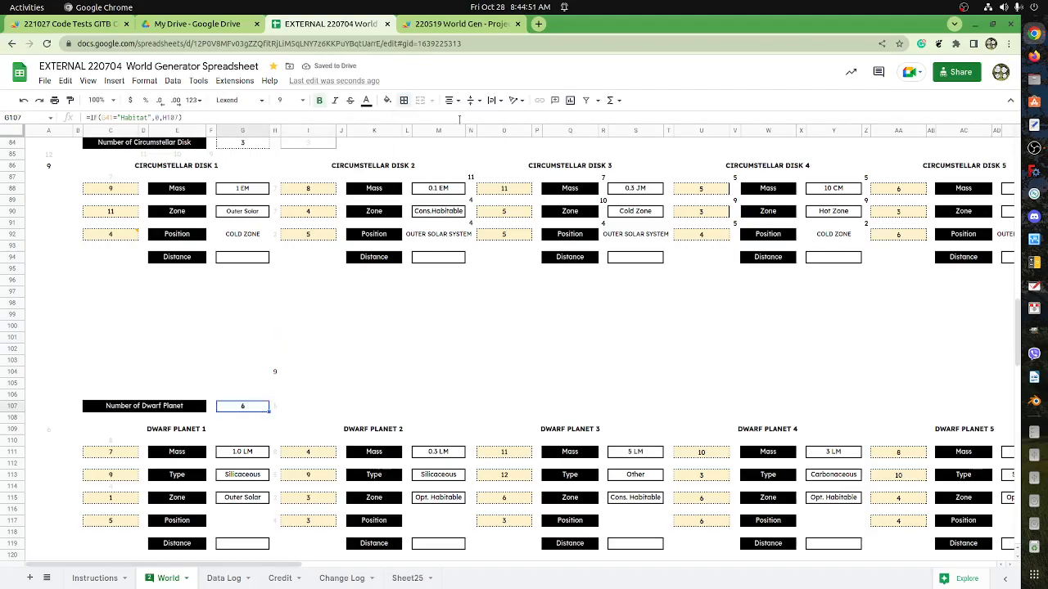
click(381, 353)
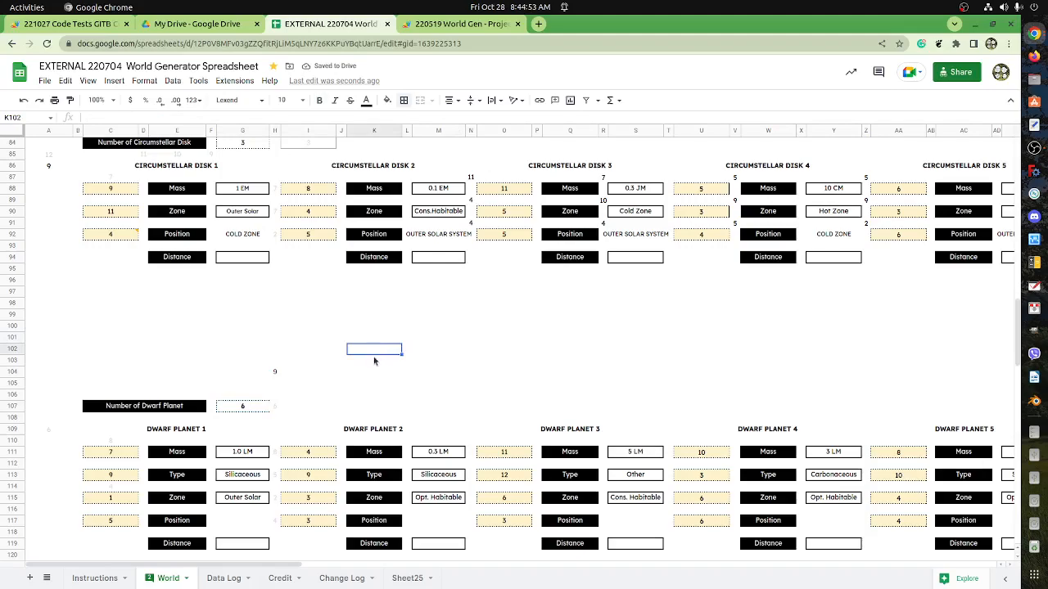
Select the whole helper roll column range H88:H201, from Circumstellar Disk 1 Mass to Gas World 1 Position.
scroll(374, 360, up, 4)
scroll(372, 358, down, 2)
click(275, 270)
scroll(314, 371, down, 10)
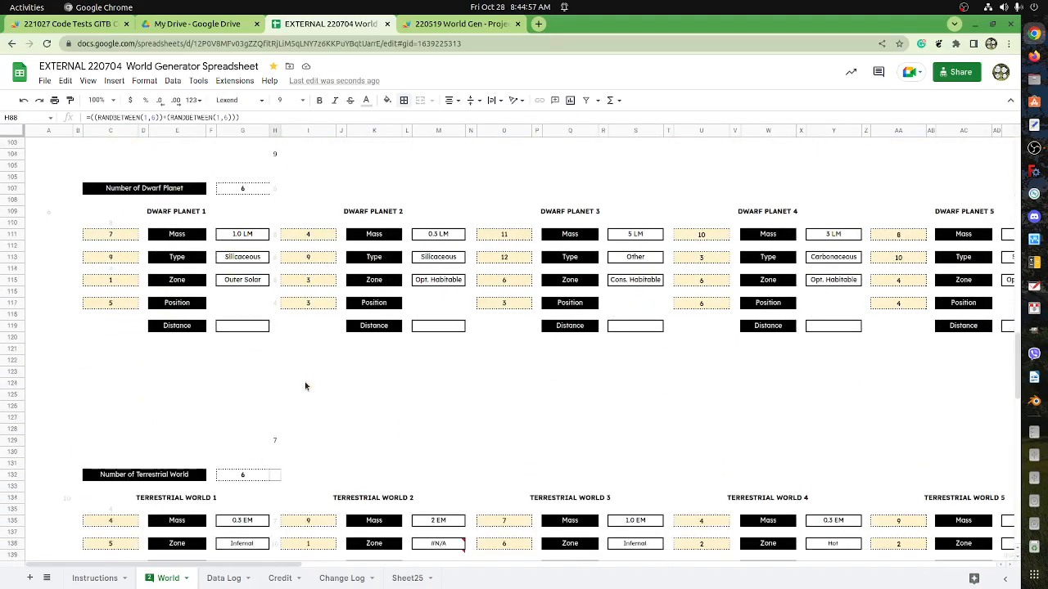
scroll(299, 413, down, 5)
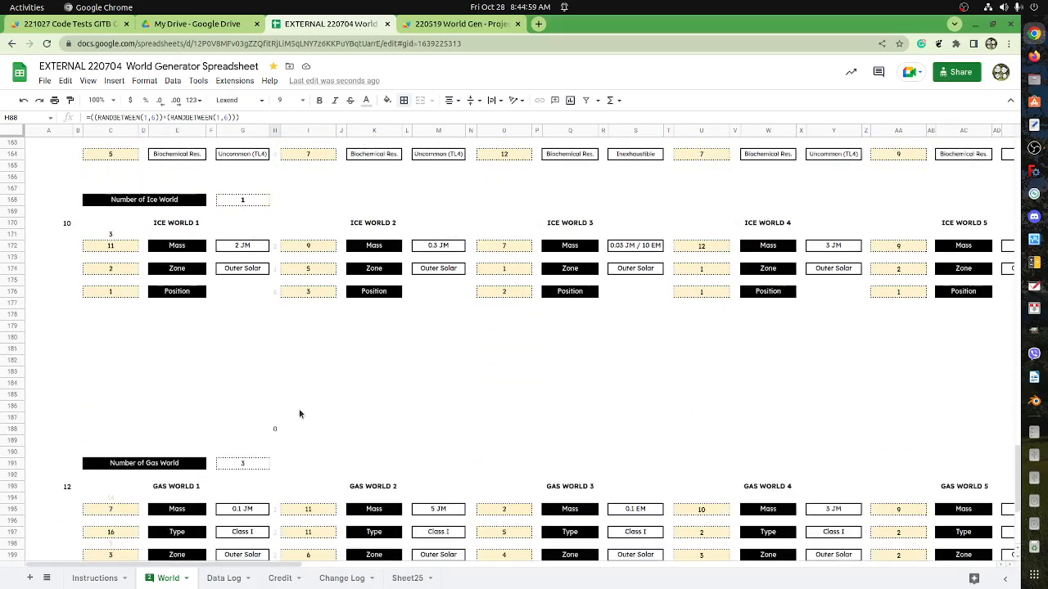
shift+click(276, 399)
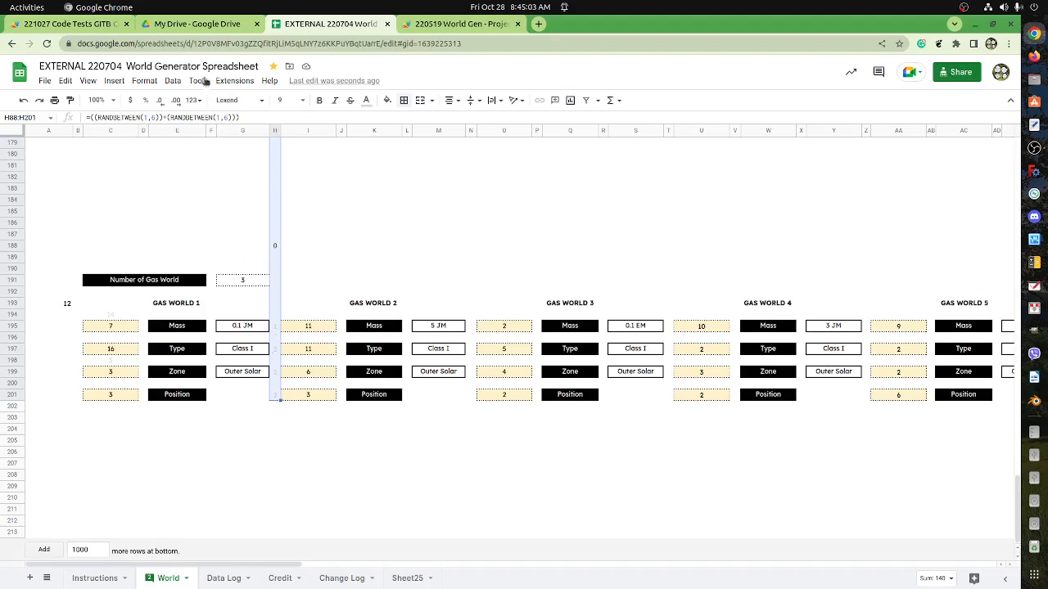
Delete the transposeCommand and copyPaste01 functions from macros.gs in the Apps Script project, save it, and return to the World Generator spreadsheet.
click(477, 25)
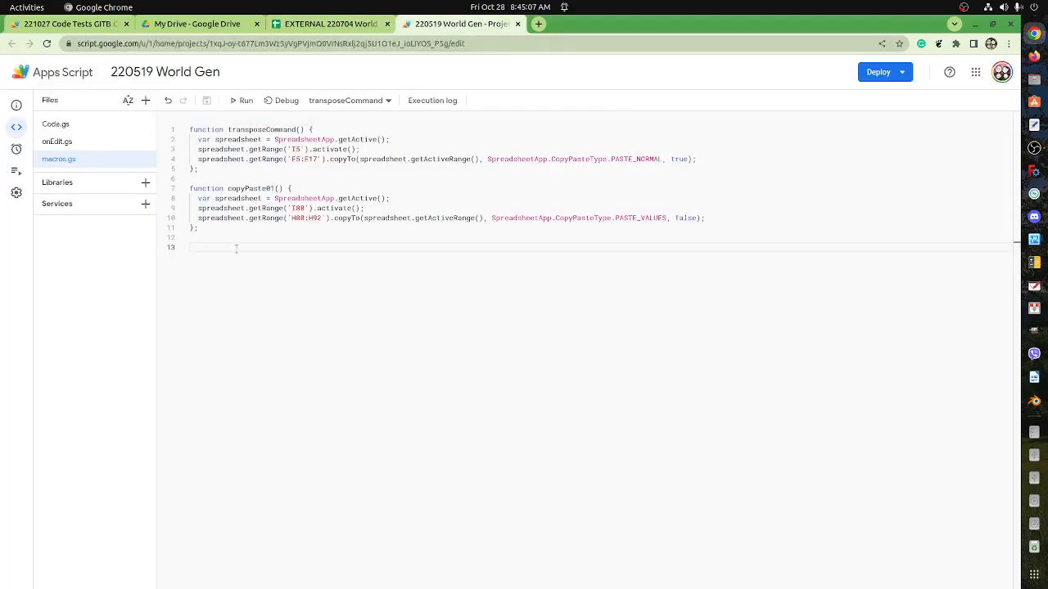
drag(217, 238, 150, 124)
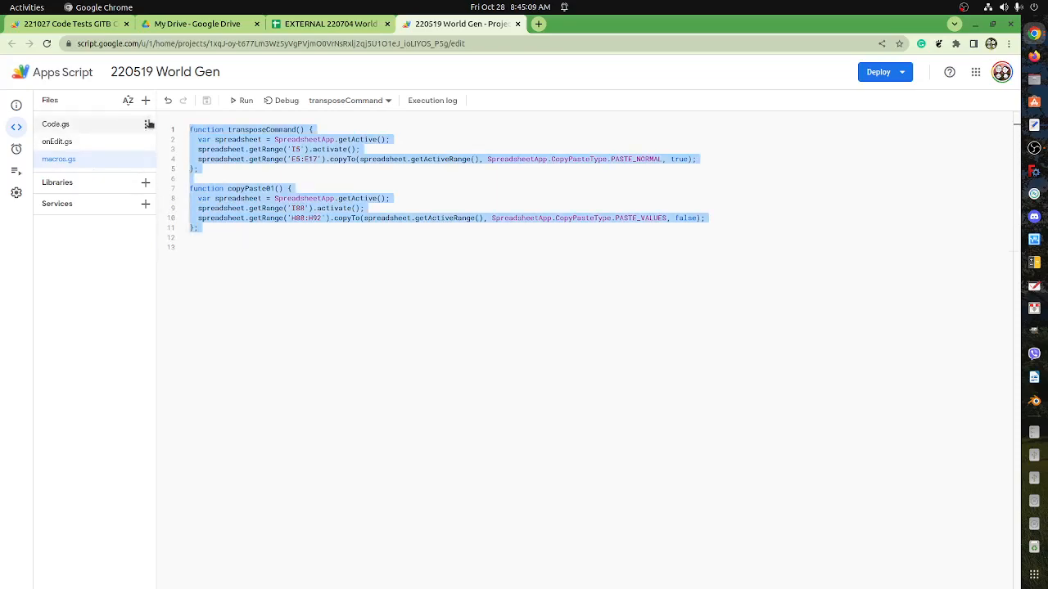
key(BackSpace)
click(206, 100)
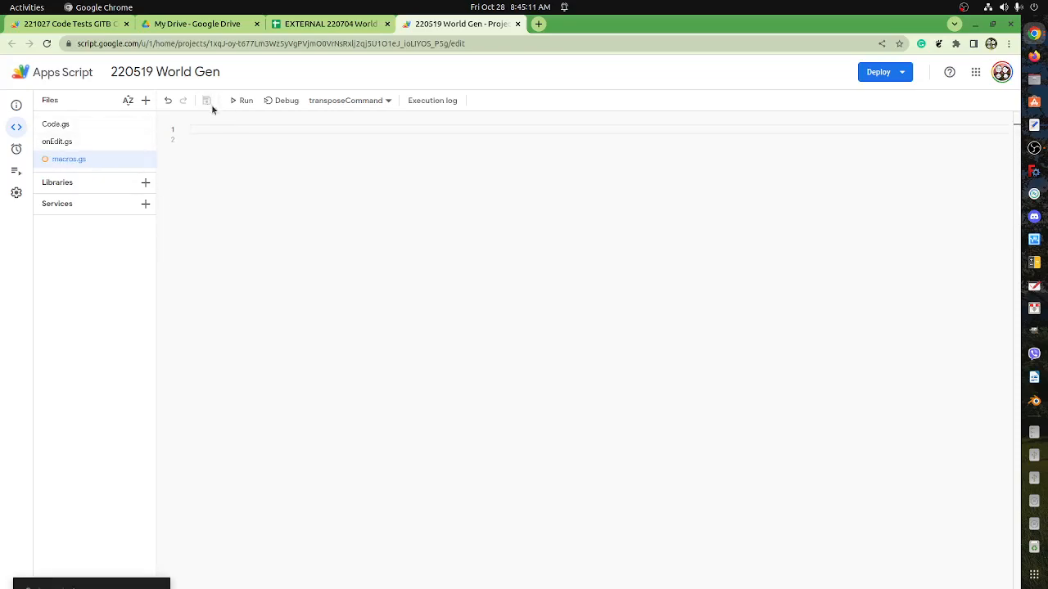
click(300, 24)
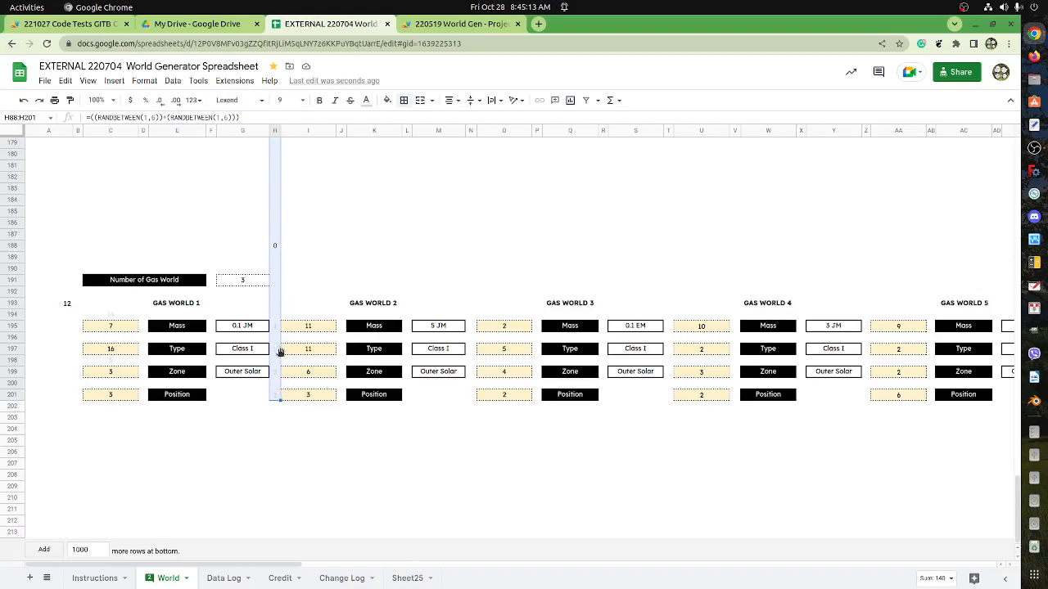
scroll(283, 337, up, 6)
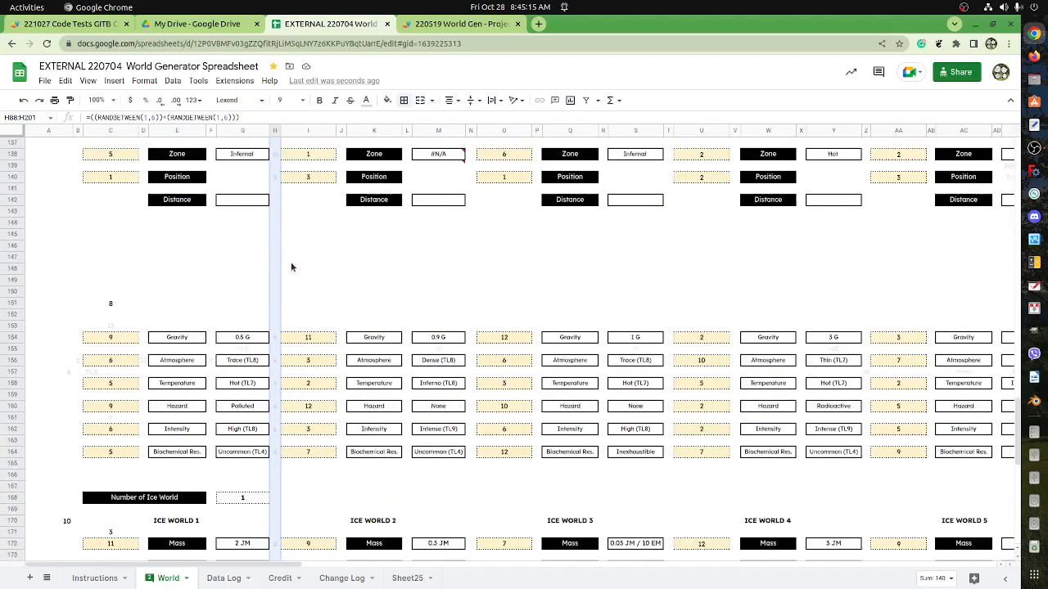
scroll(292, 267, up, 10)
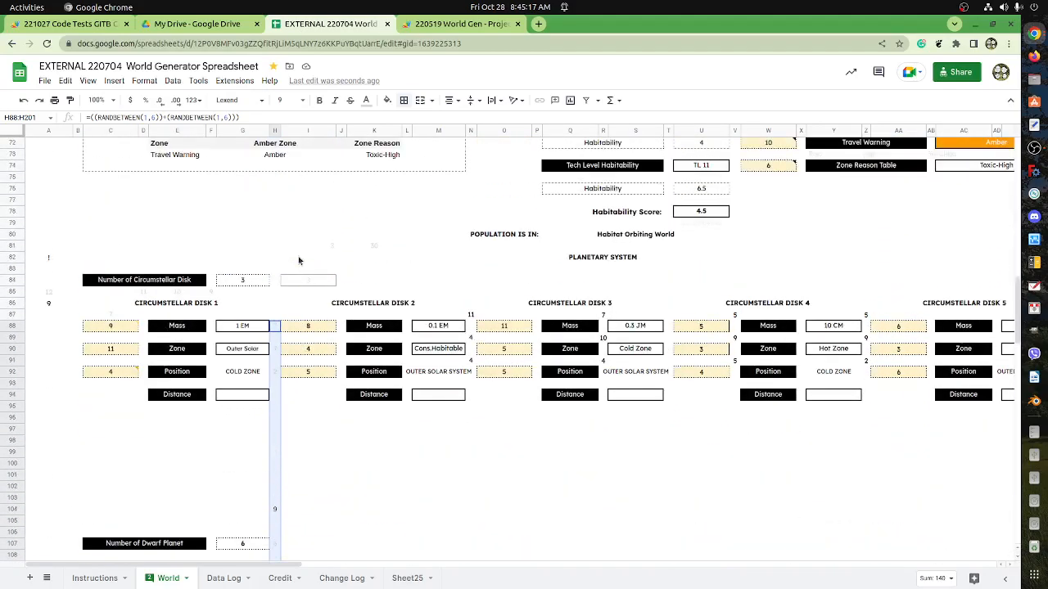
click(278, 329)
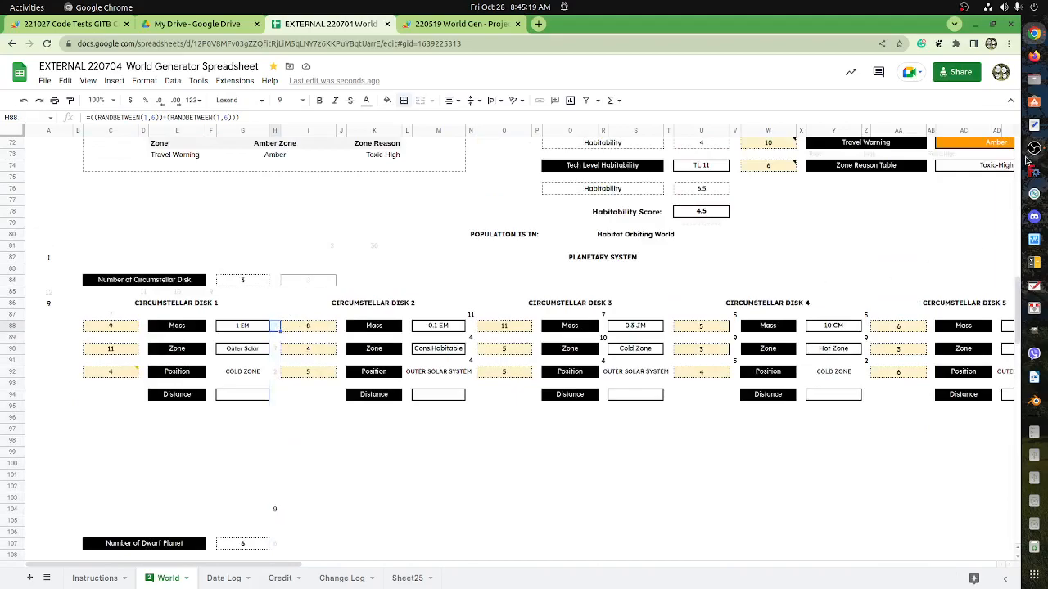
drag(1017, 288, 987, 532)
shift+click(275, 400)
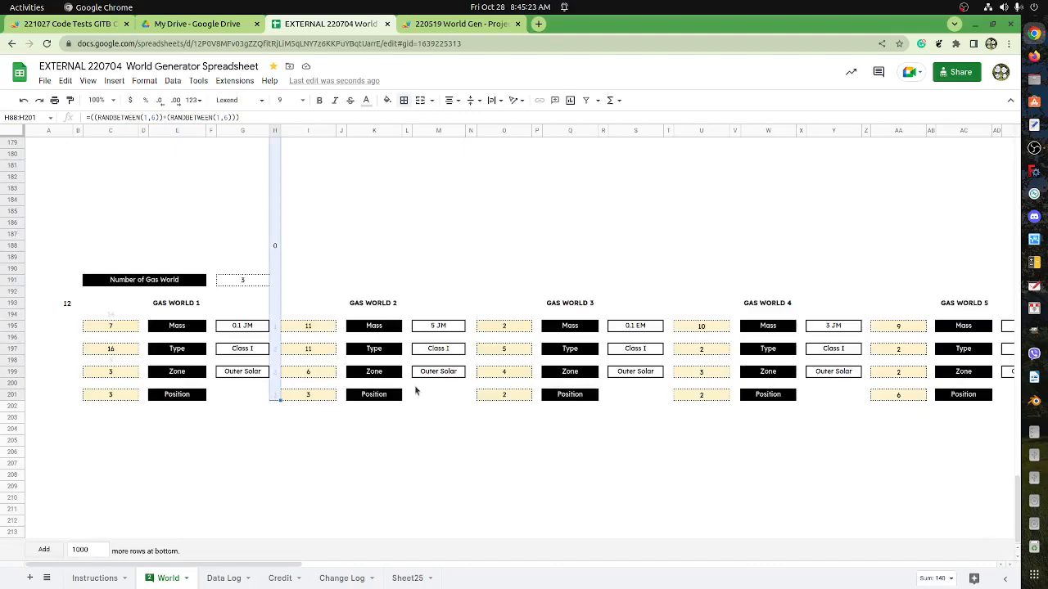
click(173, 80)
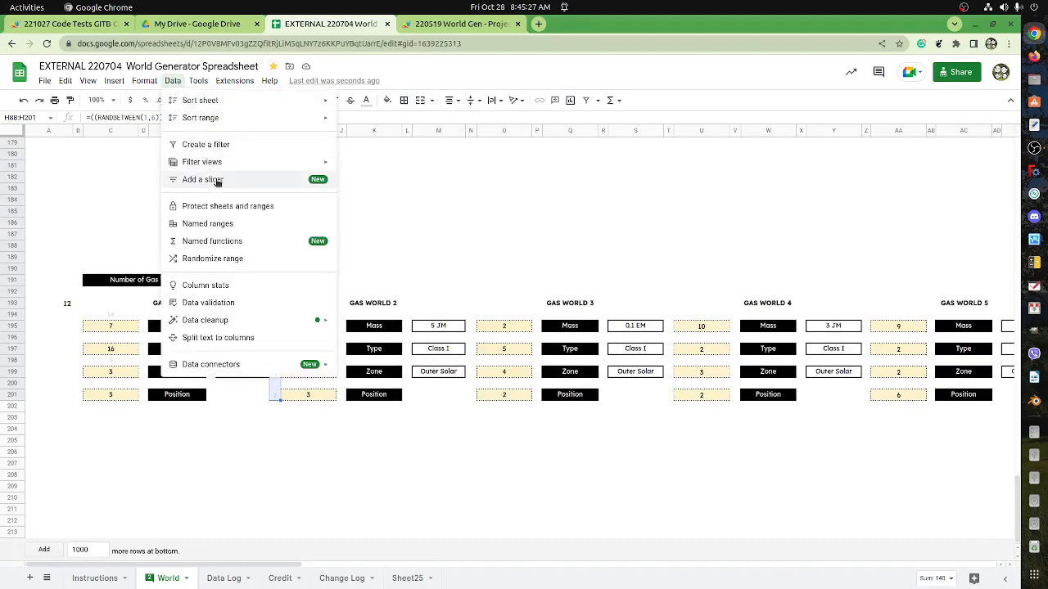
mouse_move(223, 162)
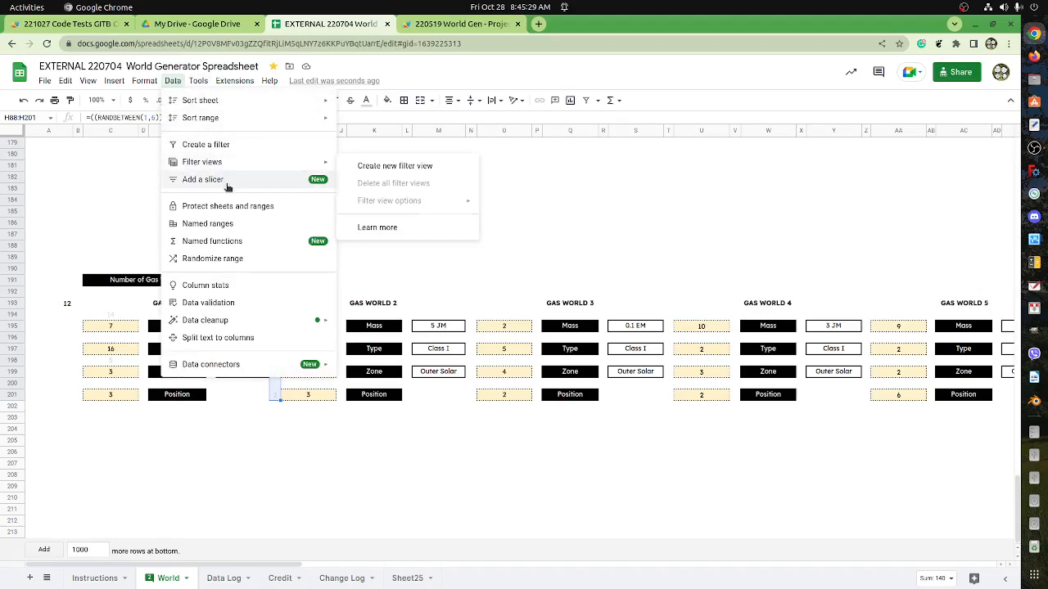
mouse_move(229, 81)
mouse_move(236, 102)
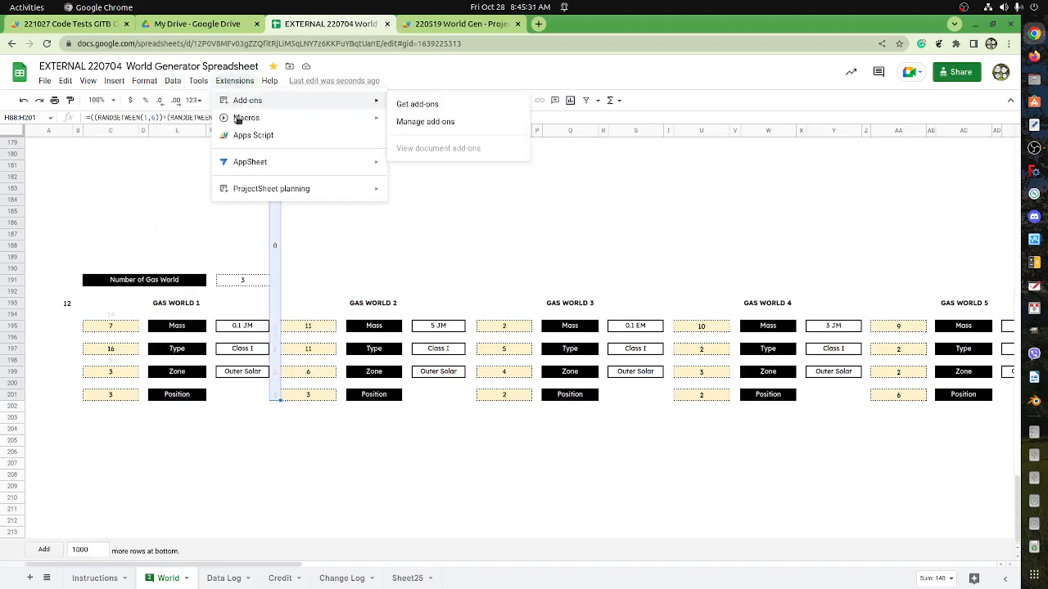
click(411, 126)
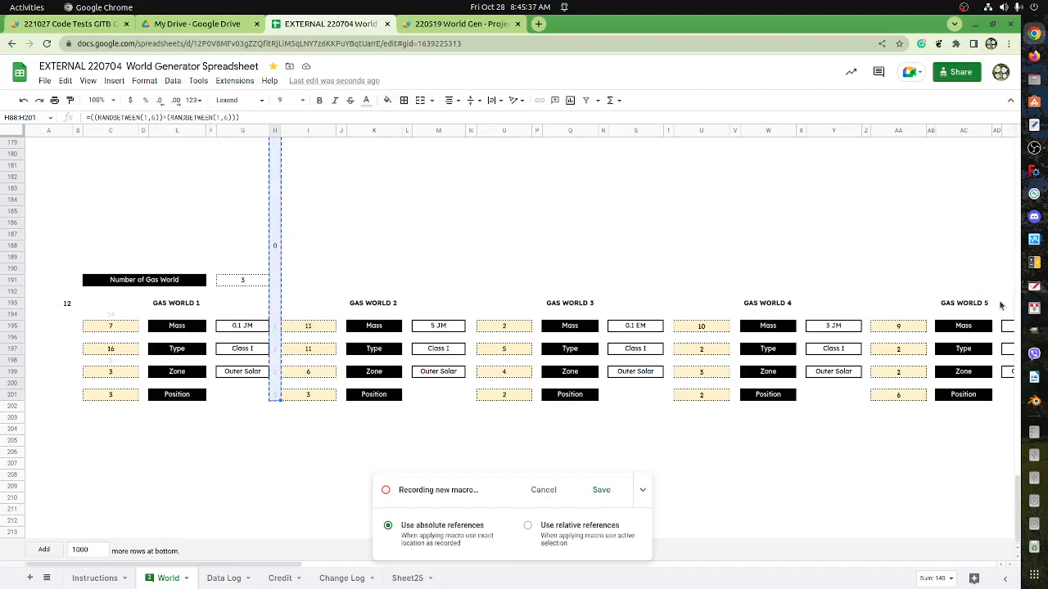
drag(1018, 508, 1033, 330)
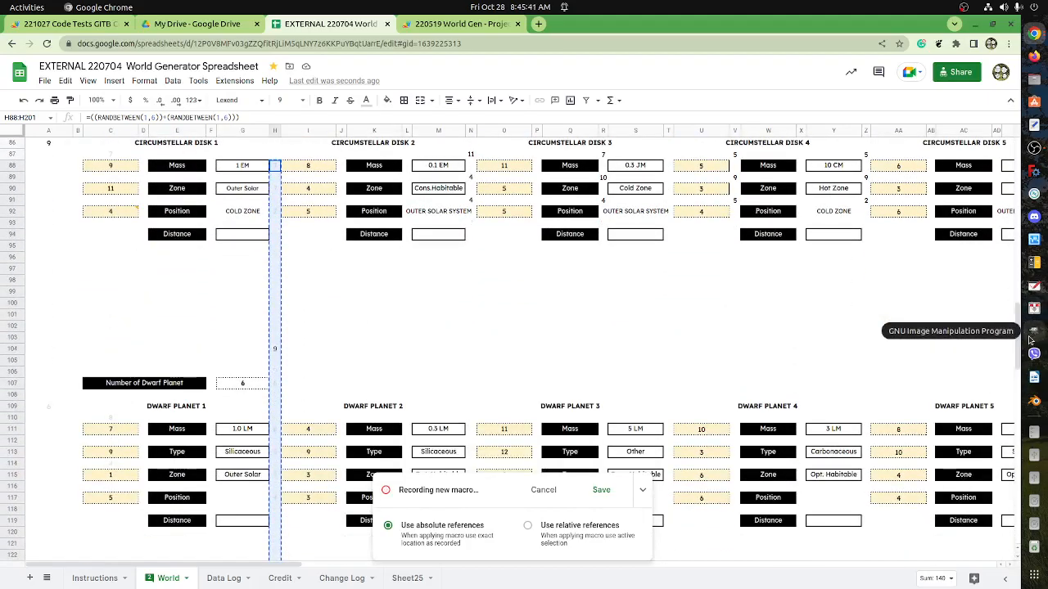
click(302, 170)
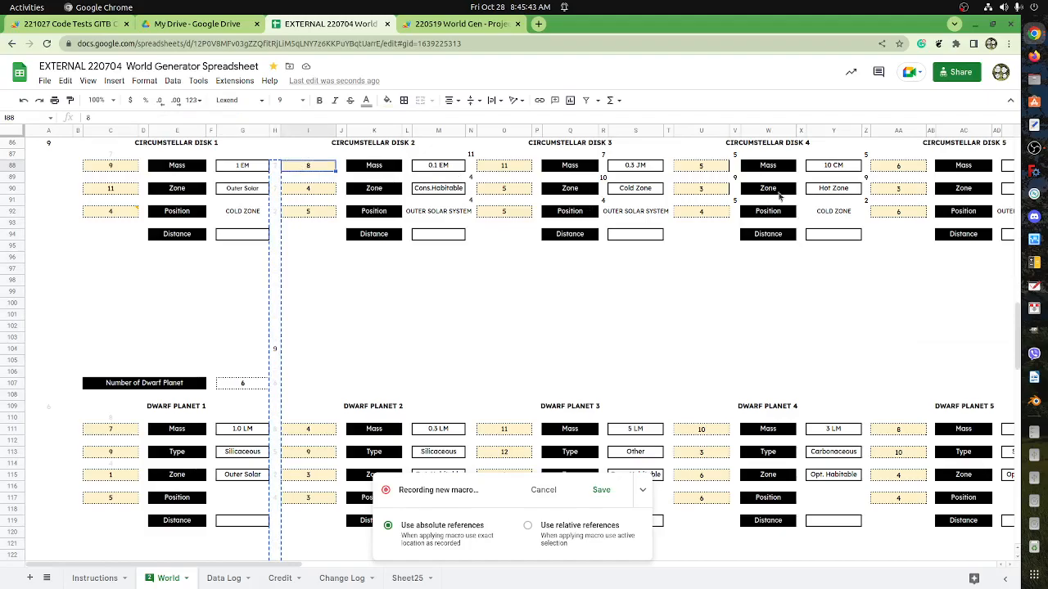
drag(1018, 372, 985, 545)
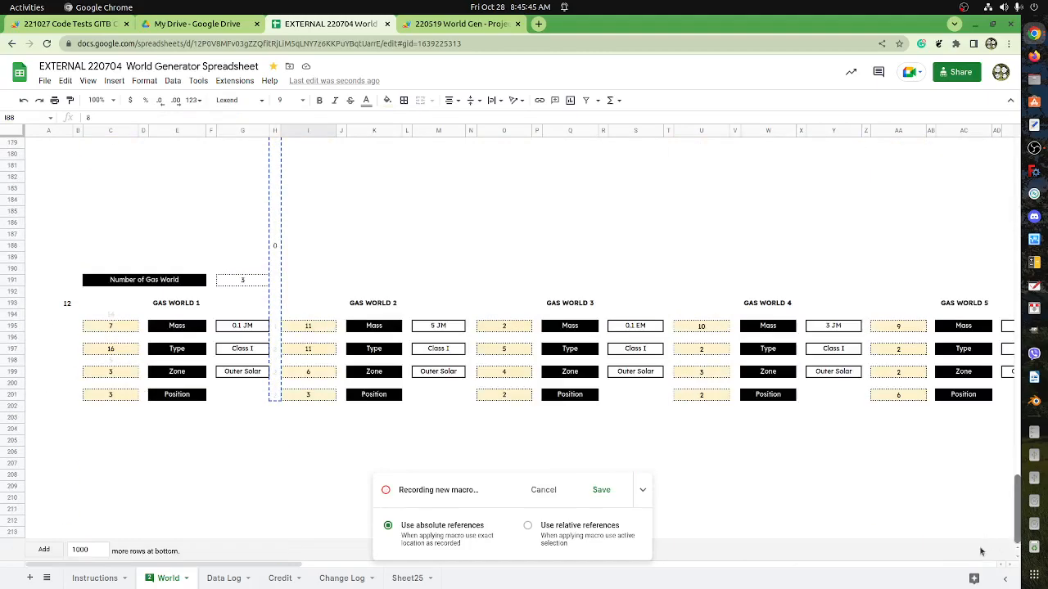
shift+click(305, 398)
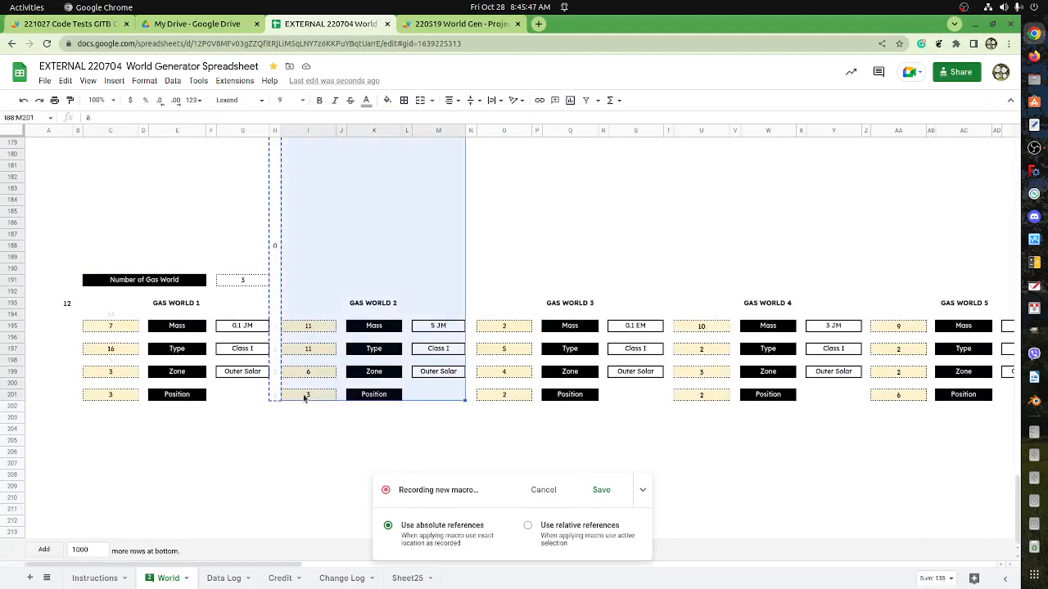
click(308, 398)
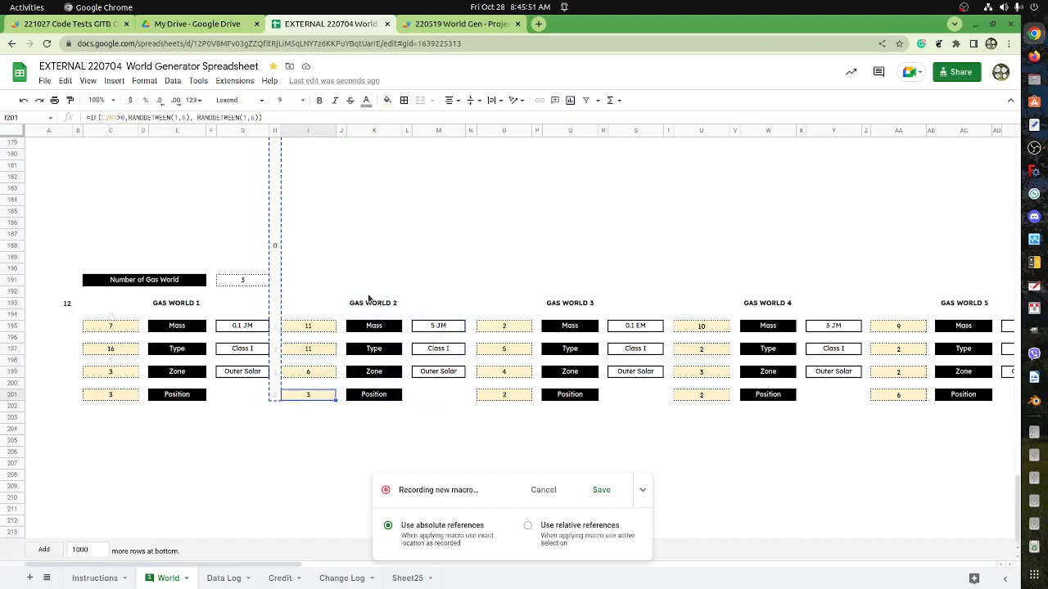
scroll(342, 248, up, 8)
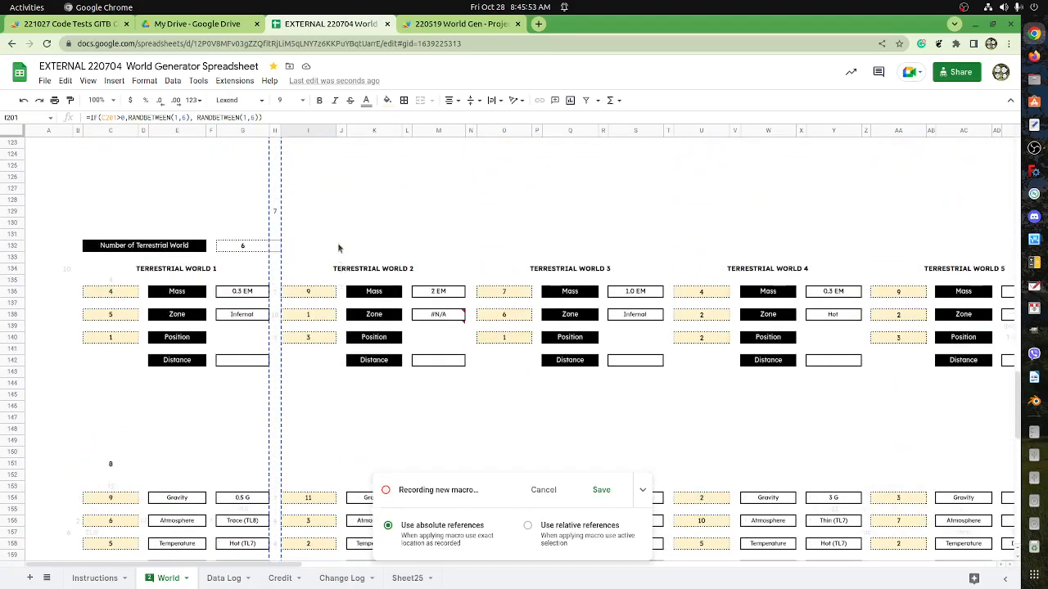
scroll(338, 248, up, 4)
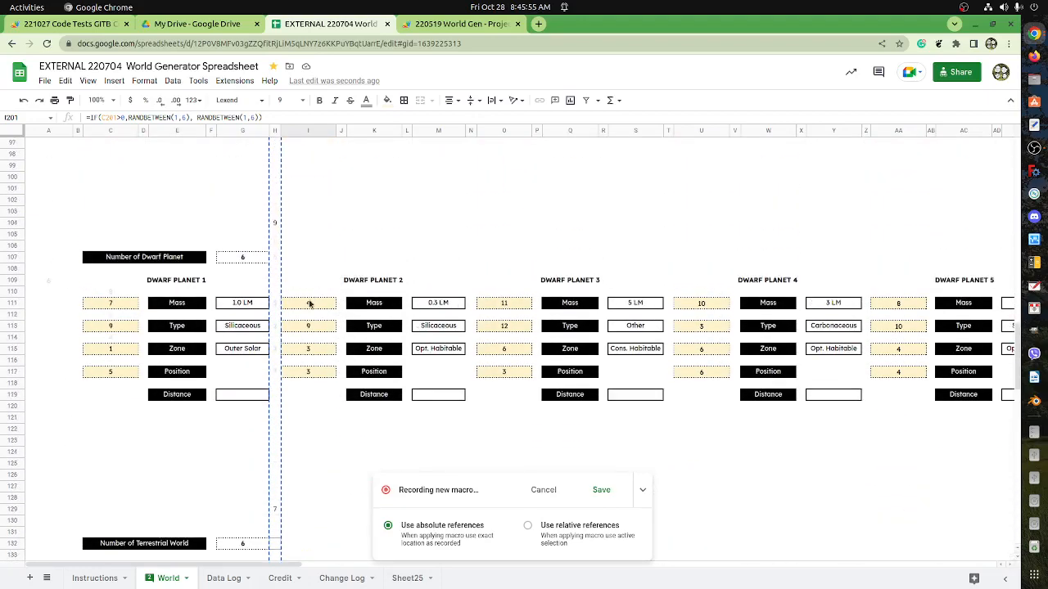
shift+click(312, 304)
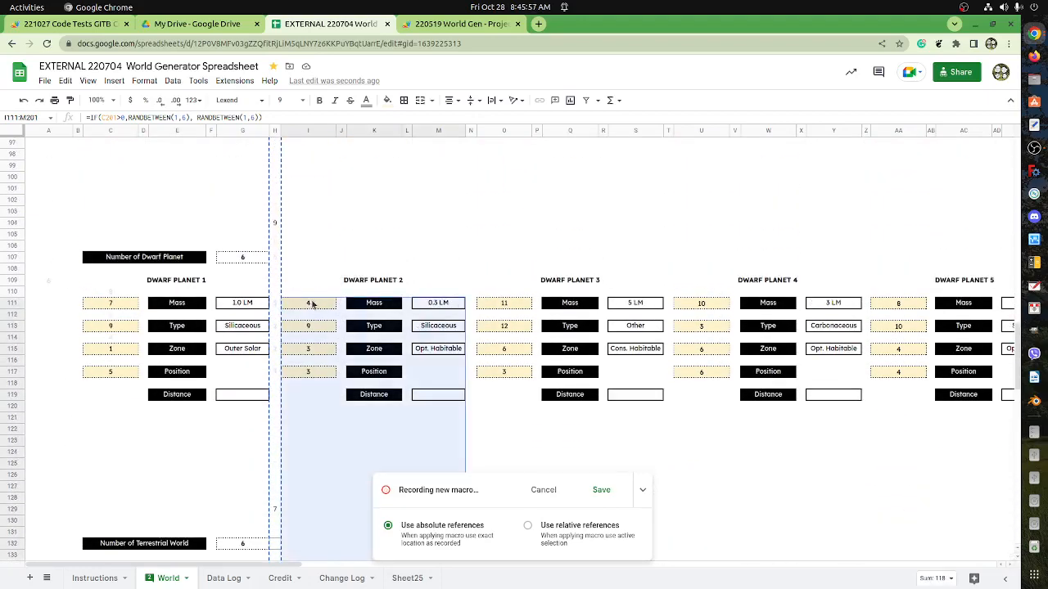
click(322, 277)
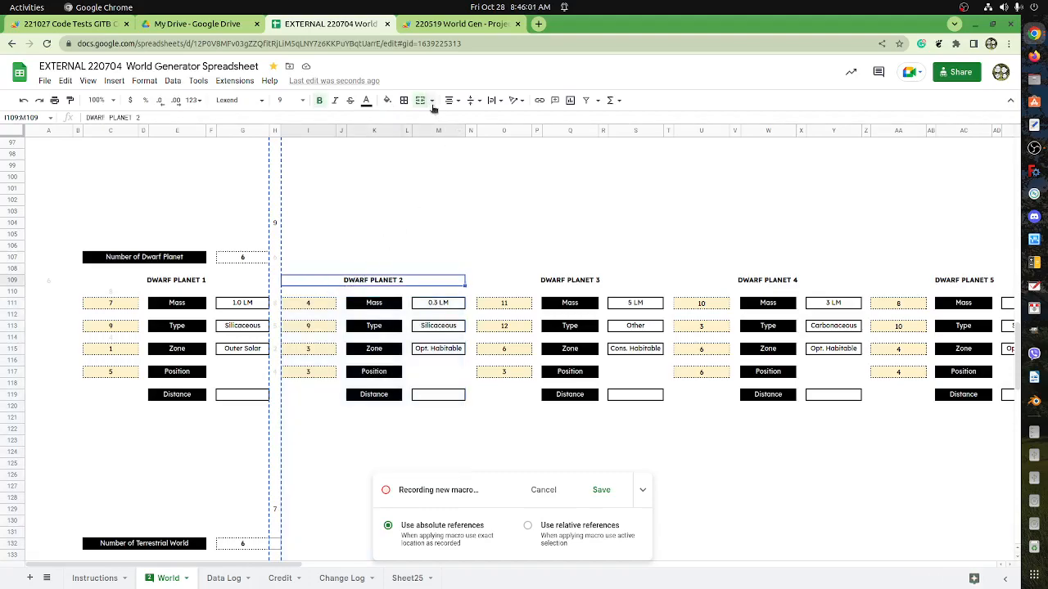
click(543, 489)
Unmerge the DWARF PLANET 2 heading across I109:M109 and move its text into K109.
click(390, 258)
click(386, 283)
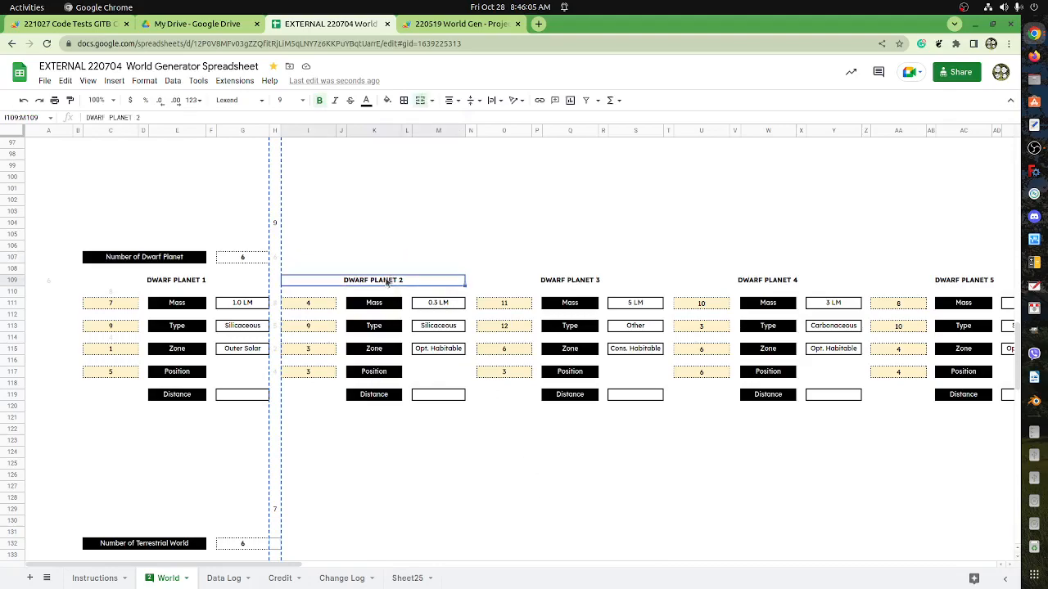
click(421, 101)
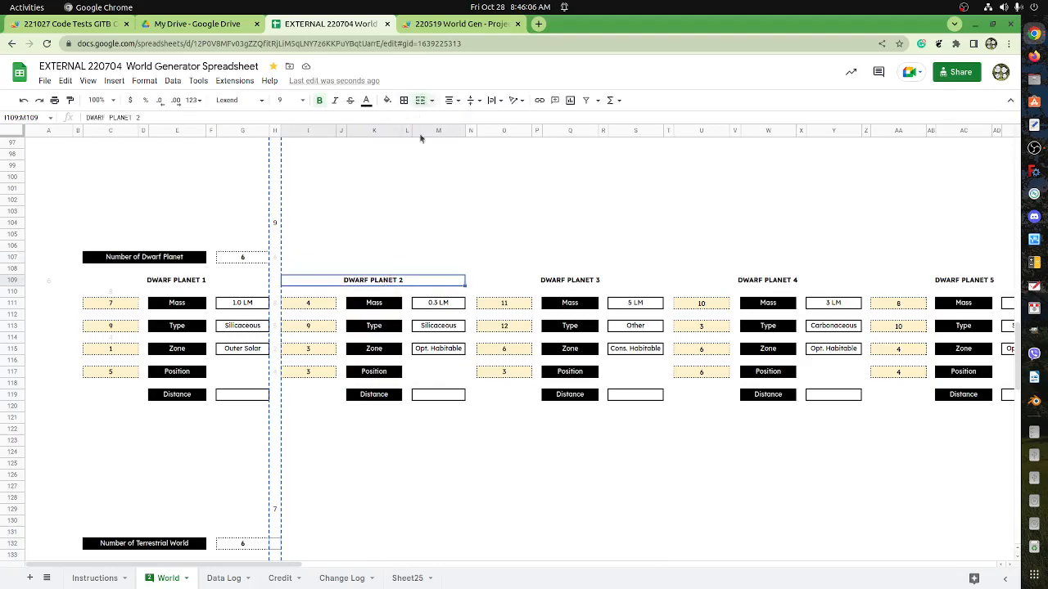
click(319, 285)
key(ctrl+x)
click(372, 285)
key(ctrl+v)
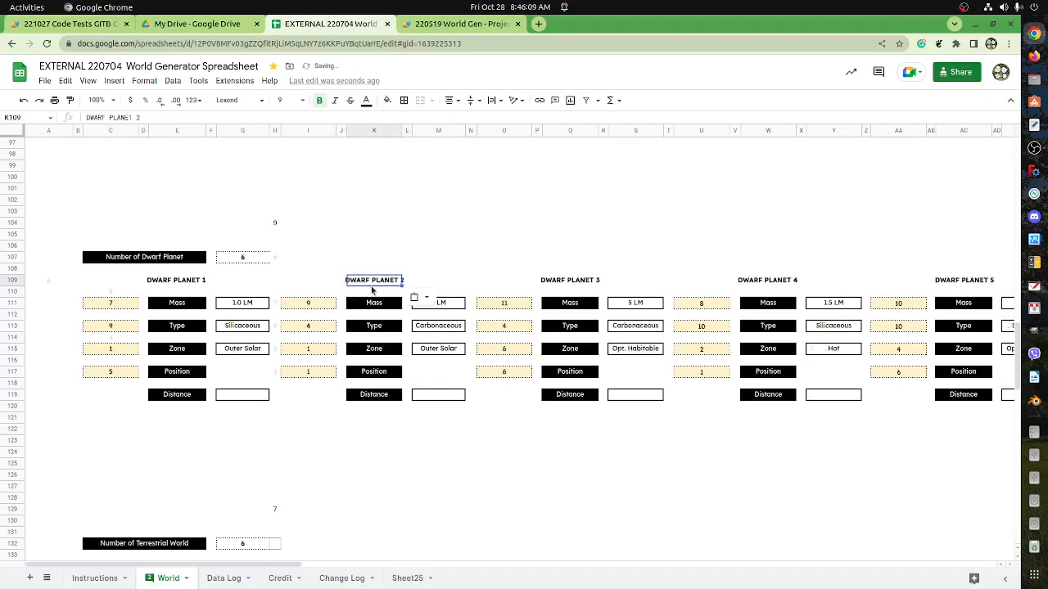
Unmerge the CIRCUMSTELLAR DISK 2 heading across I86:M86 and move its text into K86.
scroll(377, 286, up, 6)
click(378, 259)
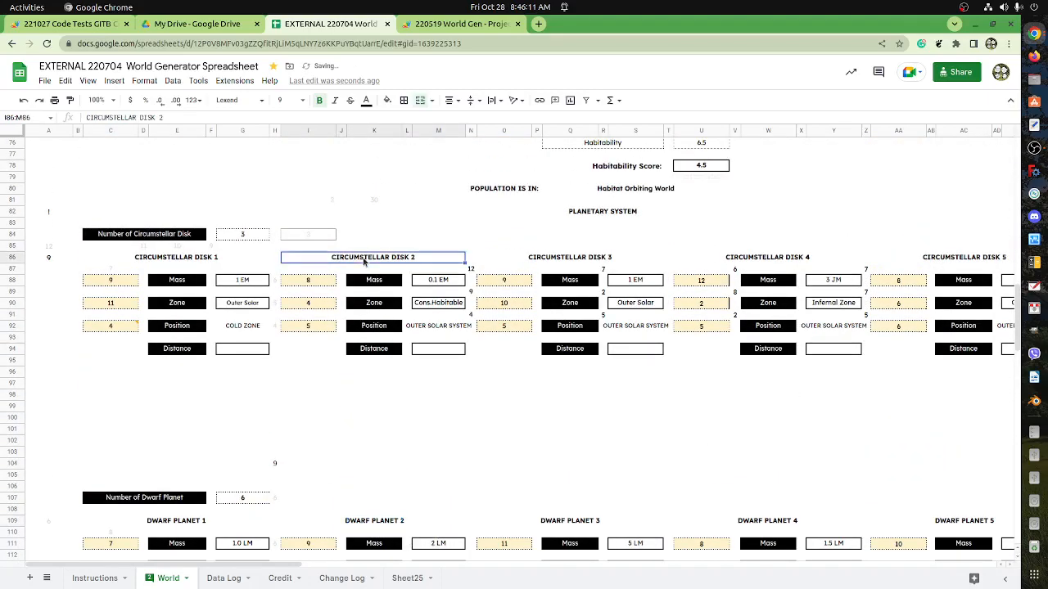
click(420, 100)
click(316, 262)
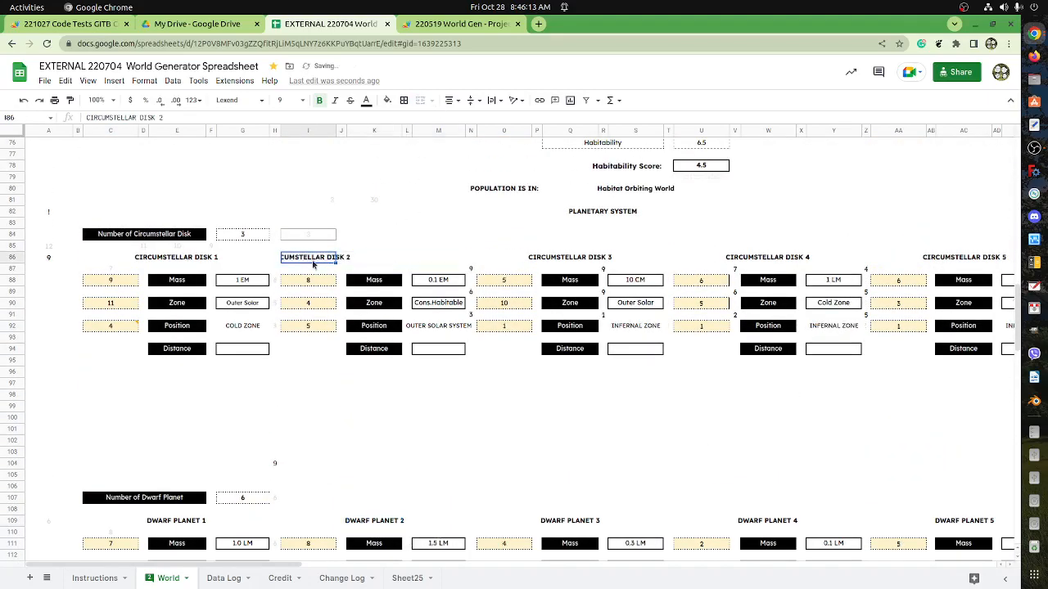
key(ctrl+x)
click(374, 259)
key(ctrl+v)
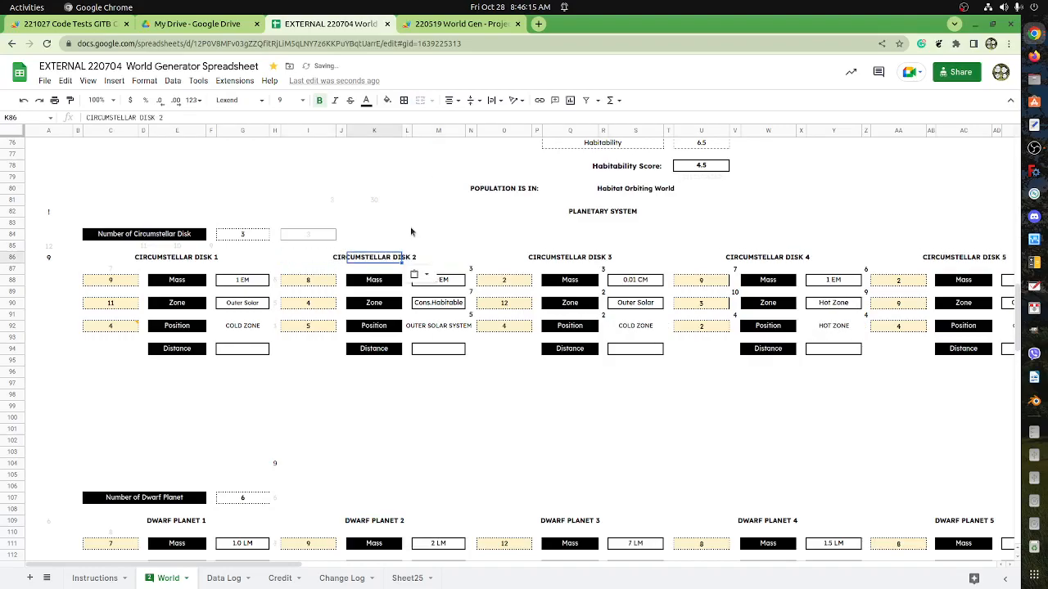
Unmerge the TERRESTRIAL WORLD 2 heading across I134:M134 and move its text into K134.
scroll(414, 232, up, 4)
scroll(398, 248, down, 8)
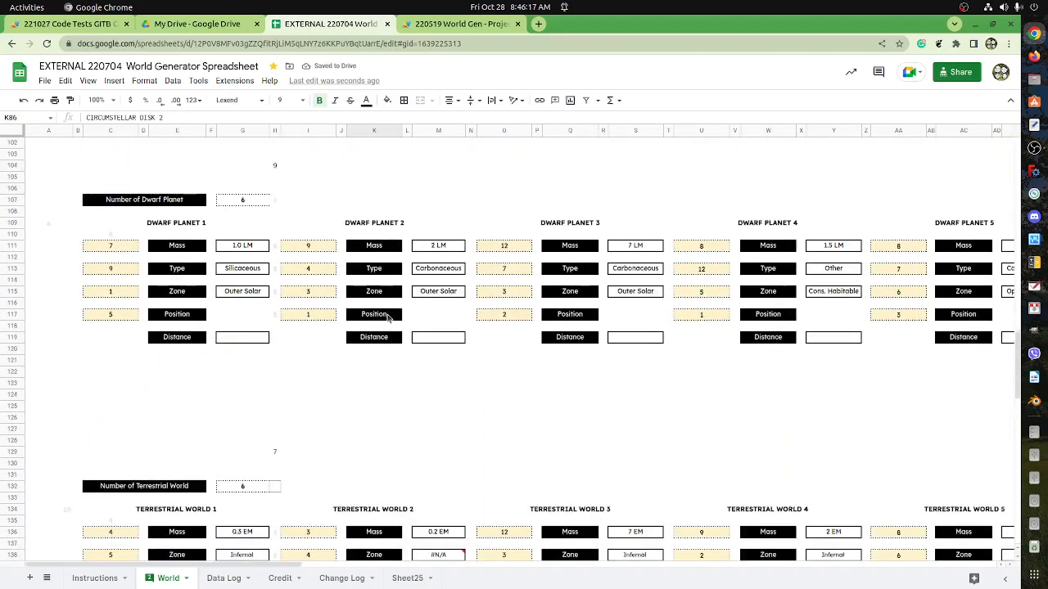
scroll(381, 336, down, 5)
click(374, 349)
scroll(376, 352, down, 3)
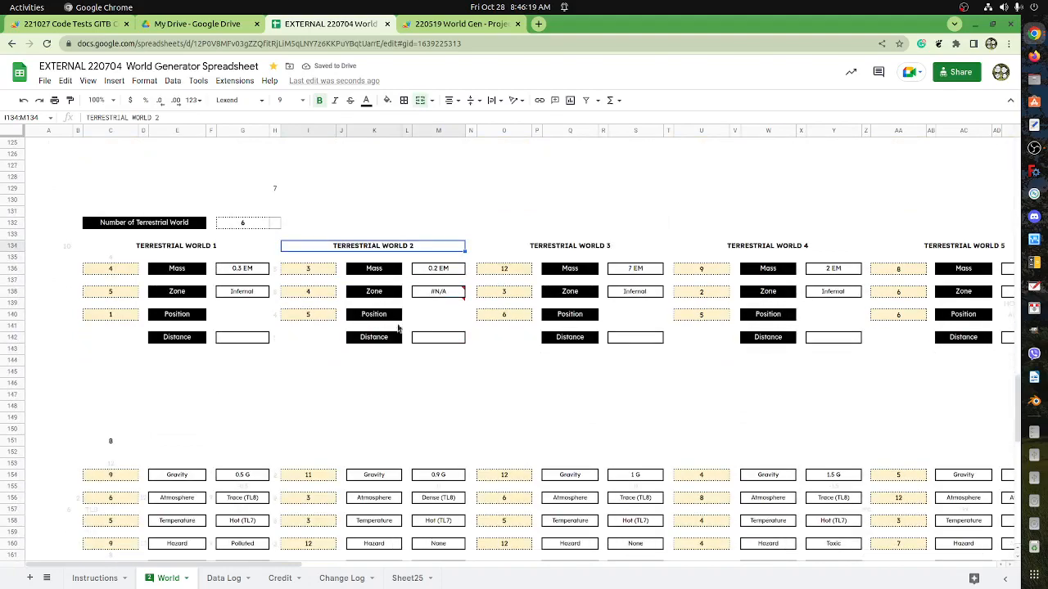
click(420, 100)
click(314, 257)
click(313, 247)
key(ctrl+c)
click(380, 245)
key(ctrl+v)
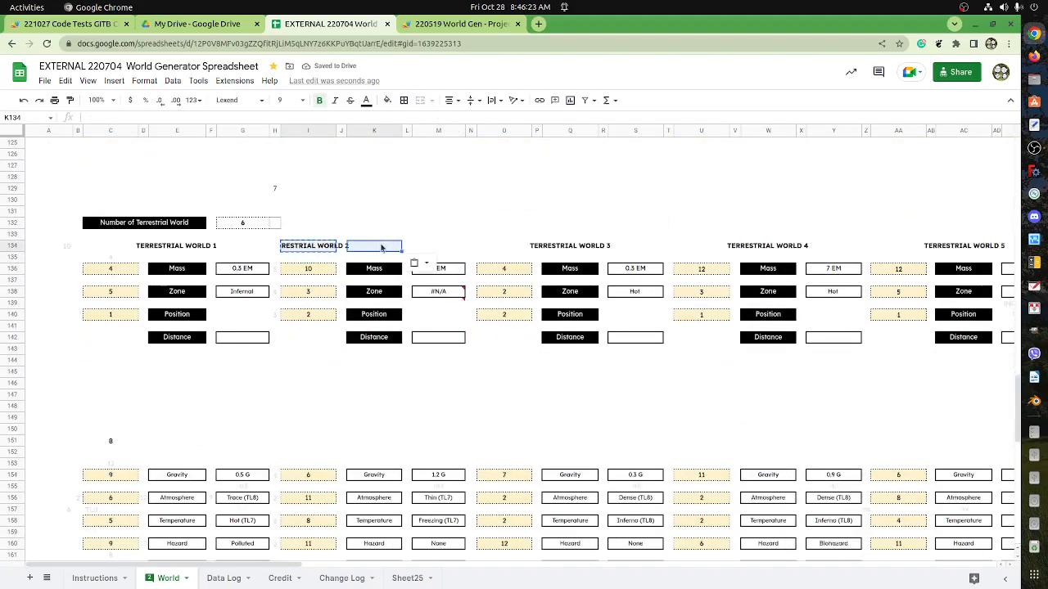
click(304, 249)
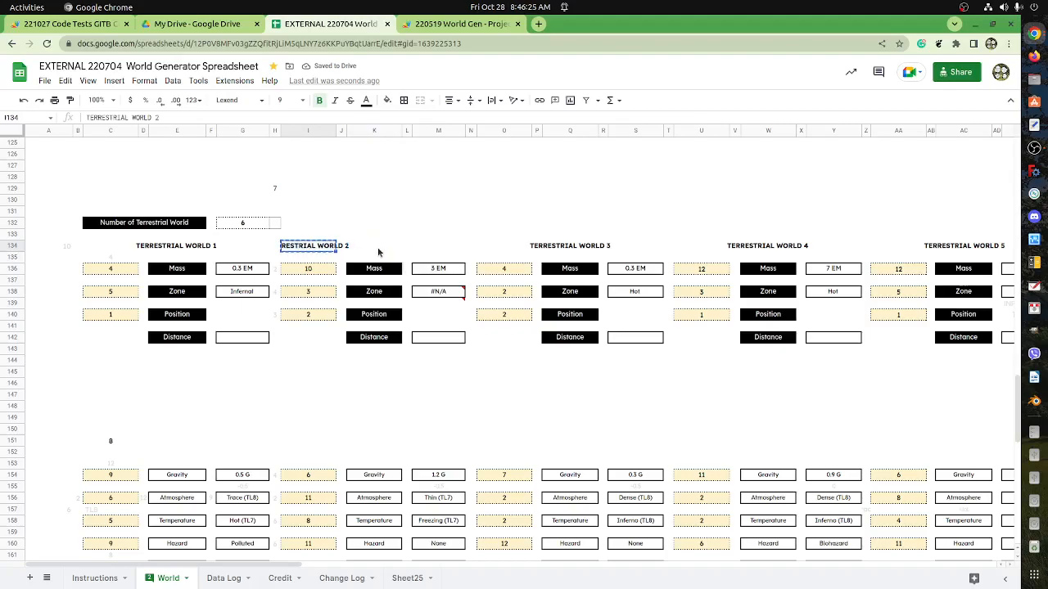
click(378, 252)
key(ctrl+v)
Unmerge the ICE WORLD 2 heading across I170:M170 and move its text into K170.
scroll(355, 314, down, 6)
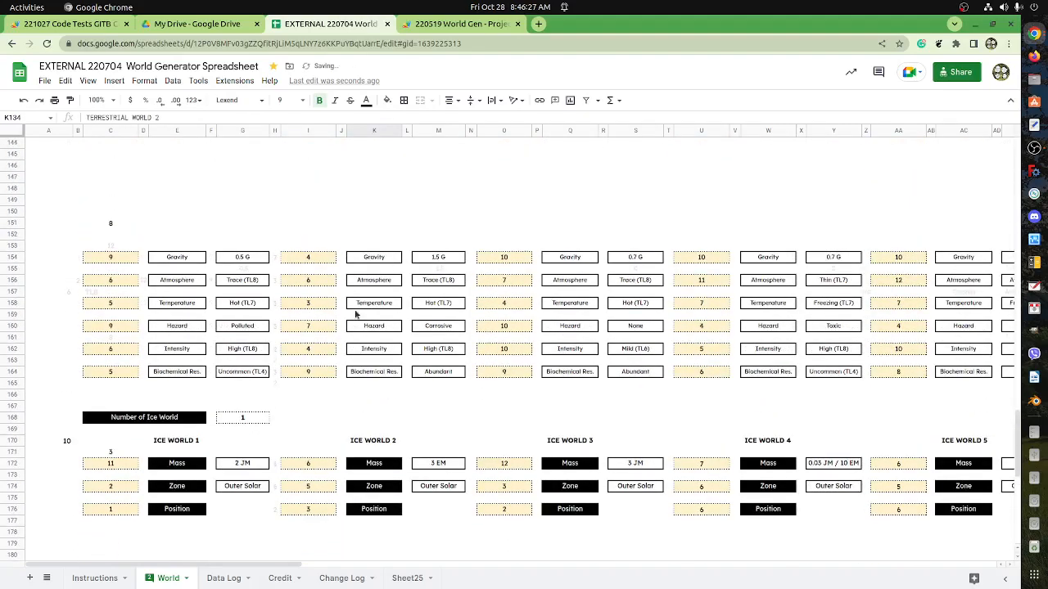
scroll(355, 311, up, 3)
scroll(356, 311, down, 7)
click(370, 282)
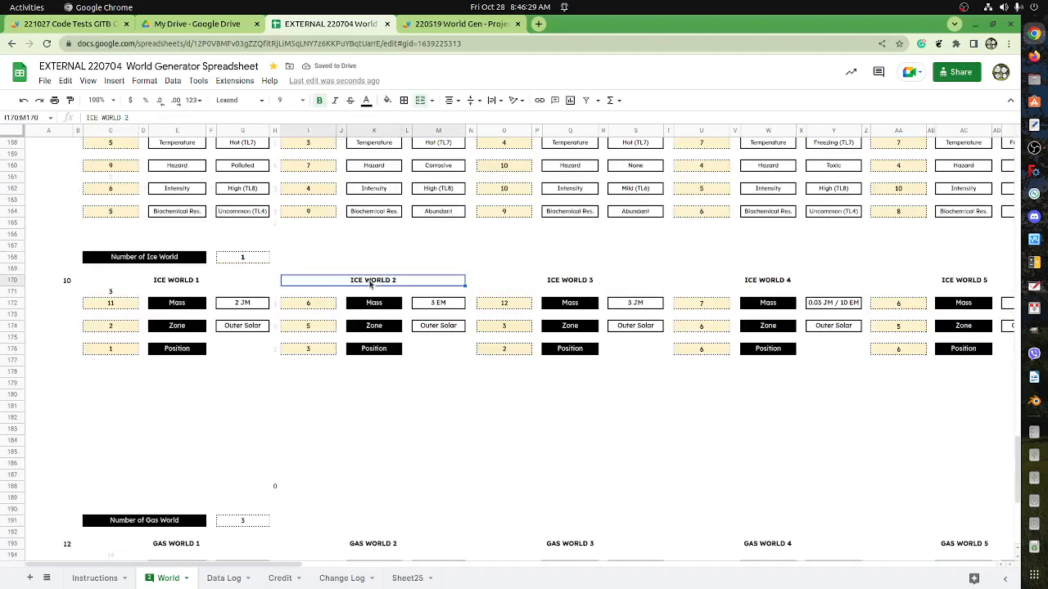
click(420, 100)
click(319, 283)
drag(319, 283, 375, 281)
Unmerge the GAS WORLD 2 heading in row 193 and move its text into K193.
scroll(377, 309, down, 7)
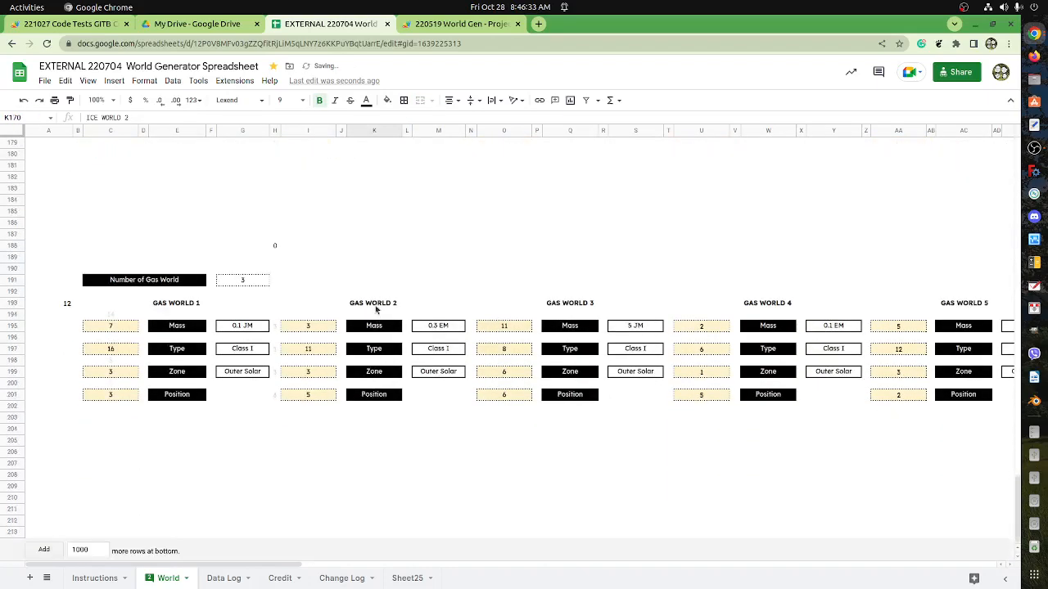
click(375, 309)
click(420, 99)
click(342, 304)
click(314, 305)
key(ctrl+x)
ctrl+click(382, 305)
key(ctrl+v)
click(324, 303)
key(ctrl+x)
click(385, 305)
key(ctrl+v)
Start recording a new macro on the World sheet.
scroll(378, 373, up, 3)
scroll(378, 377, up, 9)
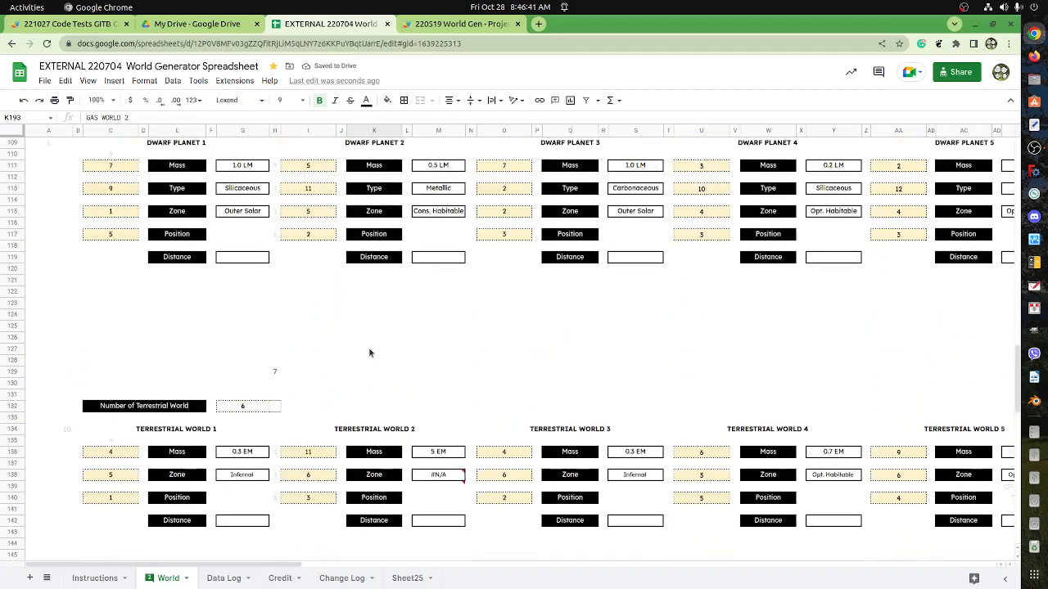
scroll(369, 352, up, 4)
scroll(342, 338, up, 3)
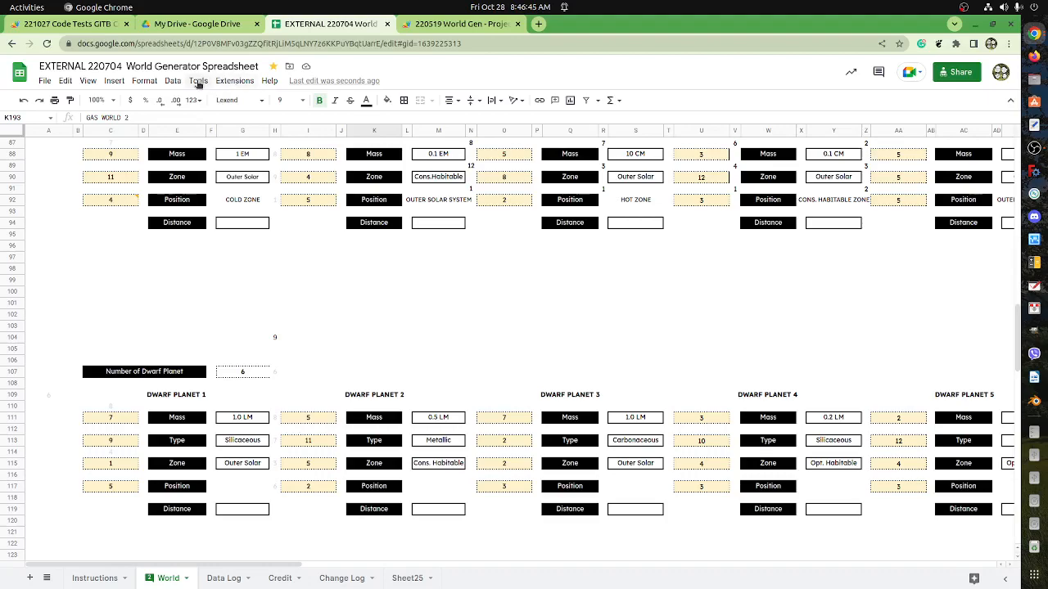
click(199, 82)
mouse_move(176, 80)
mouse_move(236, 80)
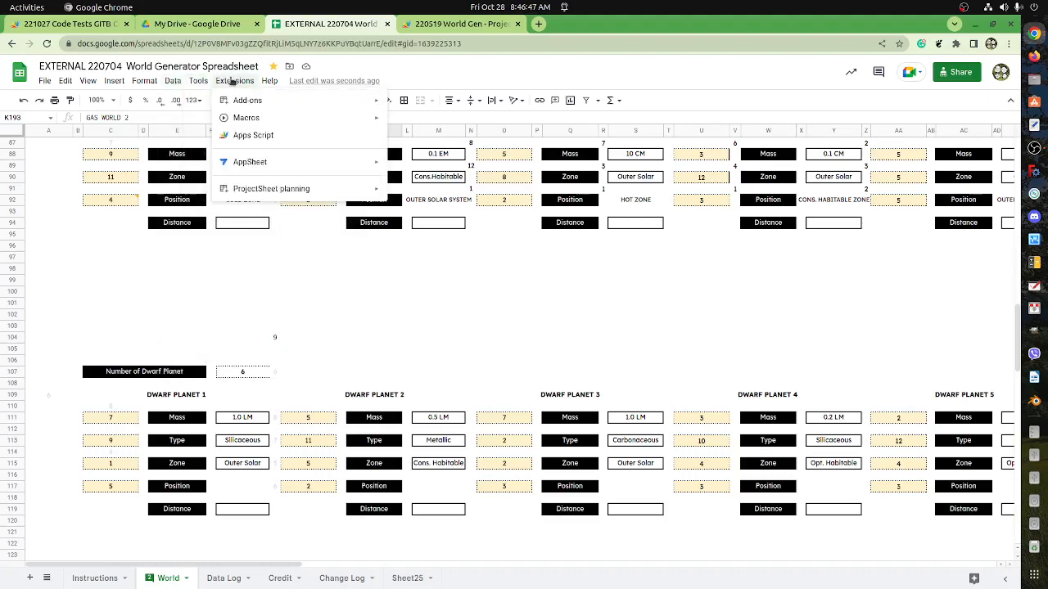
mouse_move(280, 115)
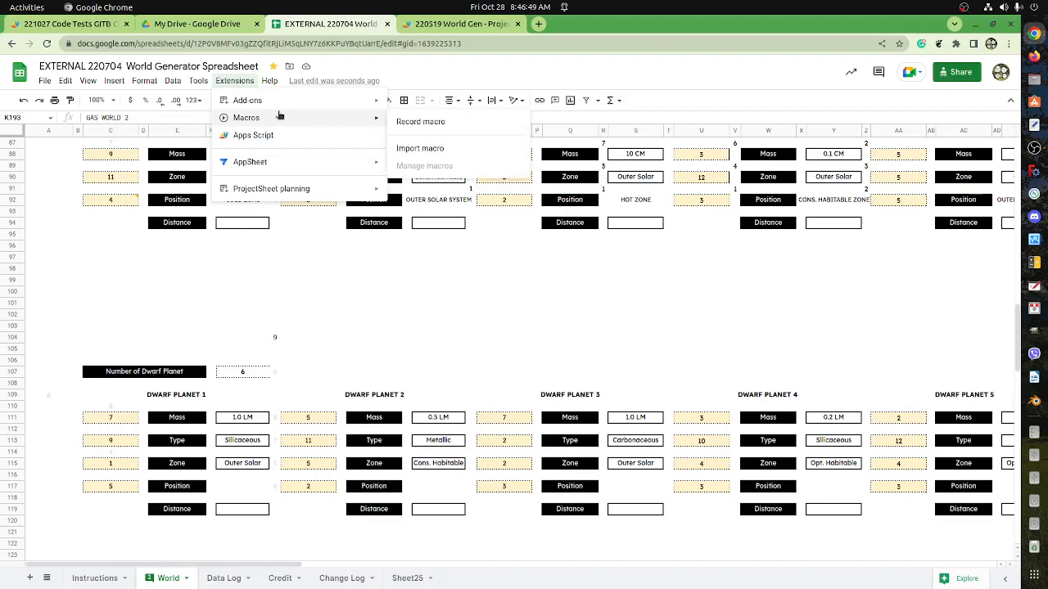
click(452, 125)
Select the helper rolls in H88:H201, from Circumstellar Disk down to Gas World, and copy them into the macro recording.
scroll(328, 246, up, 5)
scroll(328, 248, up, 1)
scroll(328, 252, down, 3)
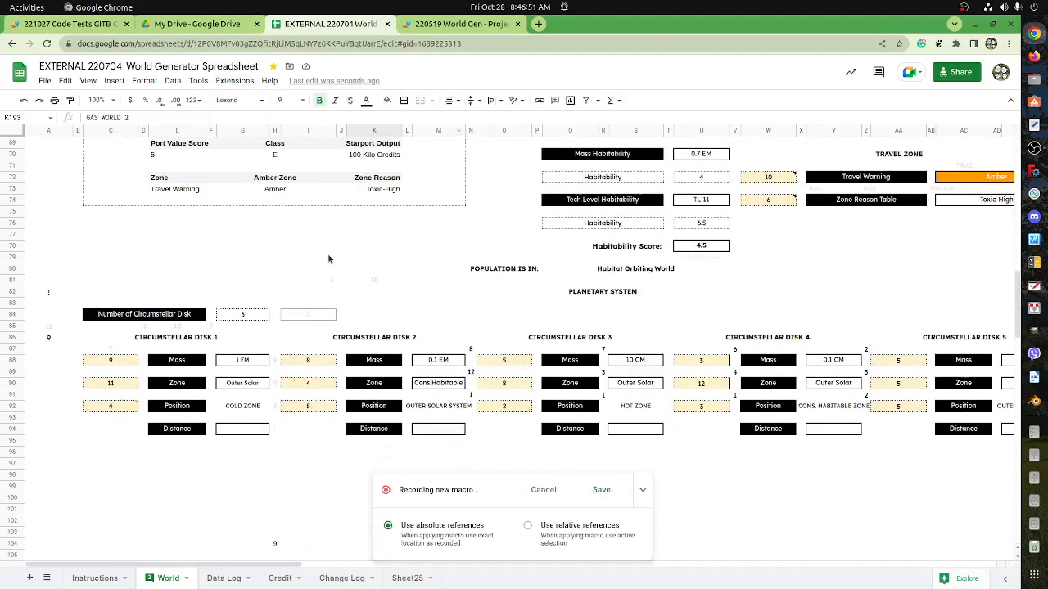
click(275, 271)
scroll(328, 307, down, 4)
scroll(649, 366, down, 2)
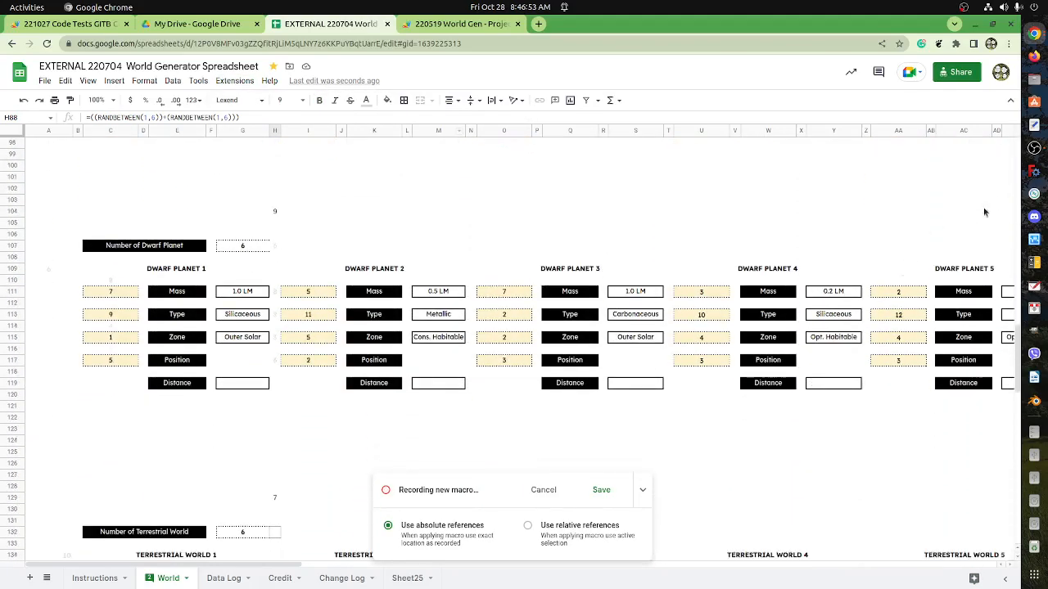
scroll(444, 374, down, 2)
scroll(438, 386, down, 10)
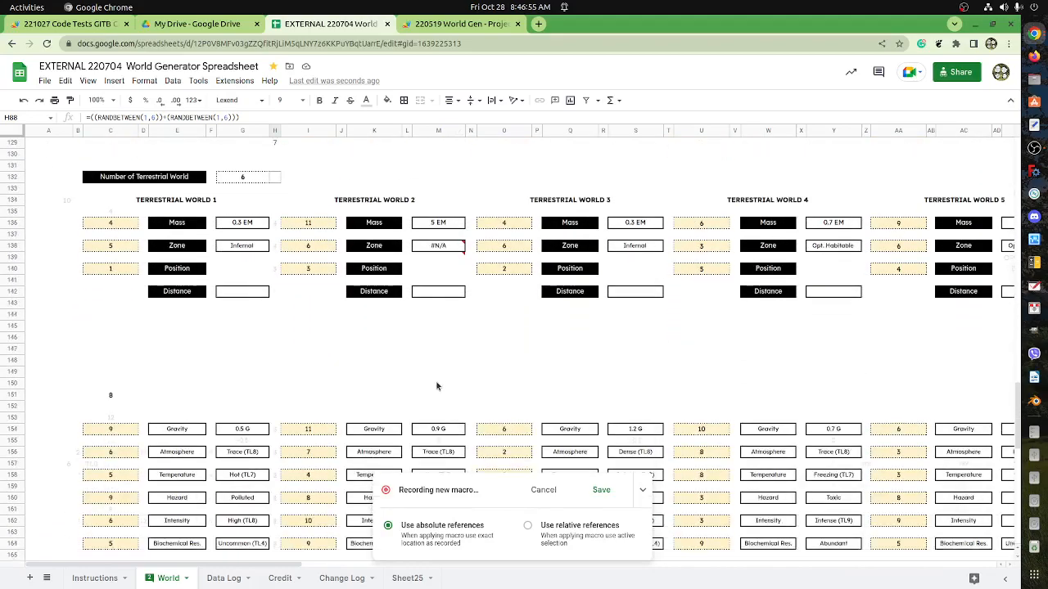
scroll(429, 391, down, 1)
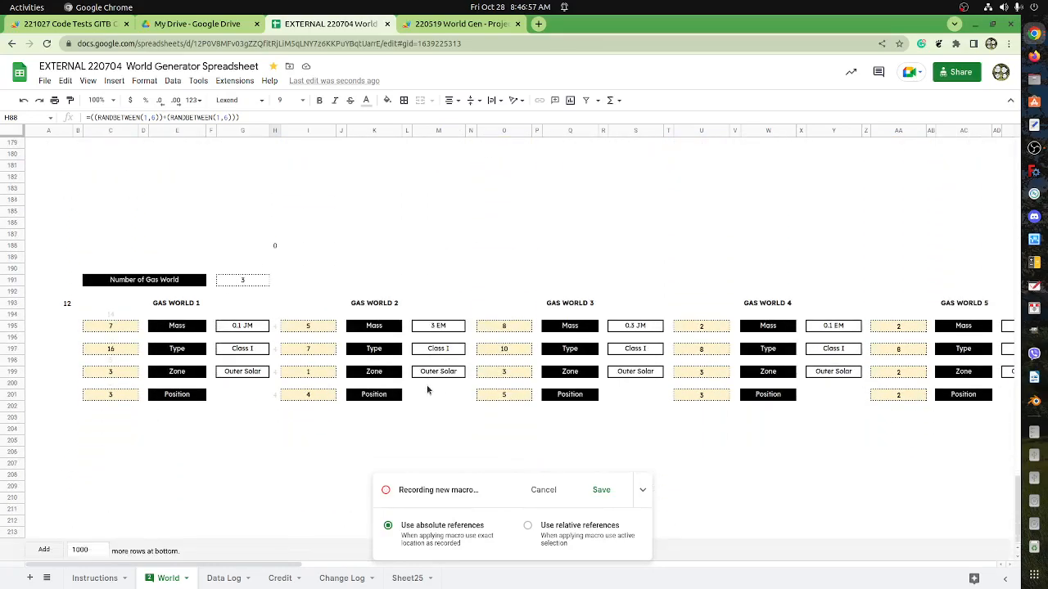
shift+click(276, 402)
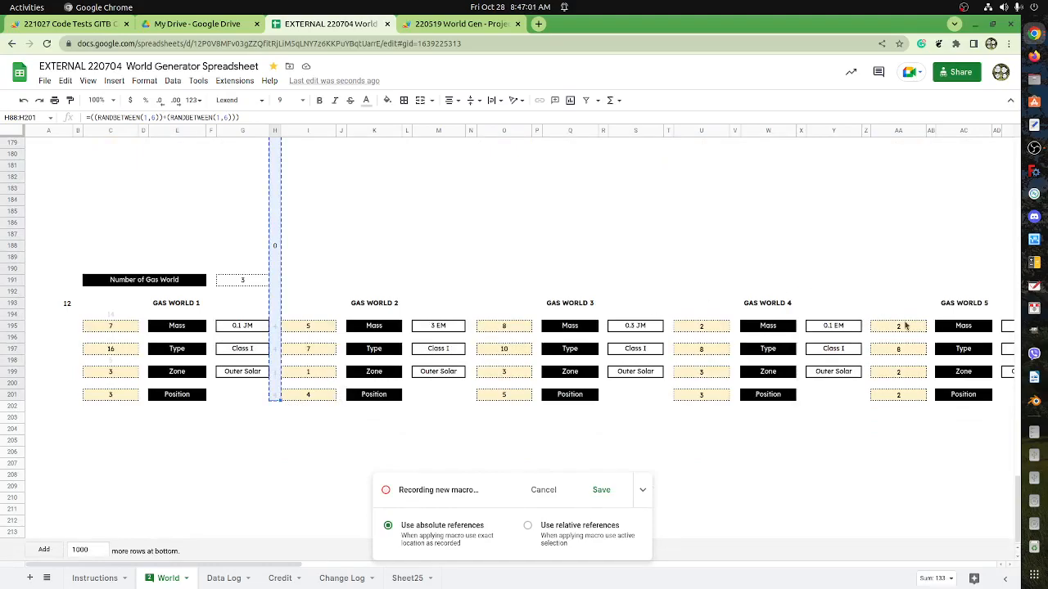
Paste the copied rolls as values only into the roll cells I88:I201.
drag(1016, 499, 1007, 315)
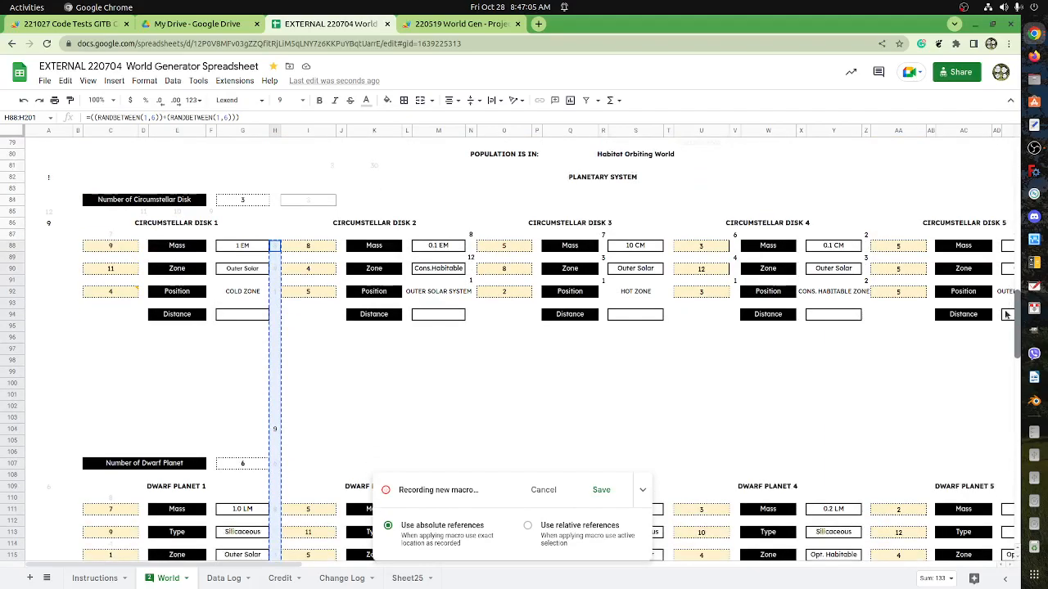
click(309, 247)
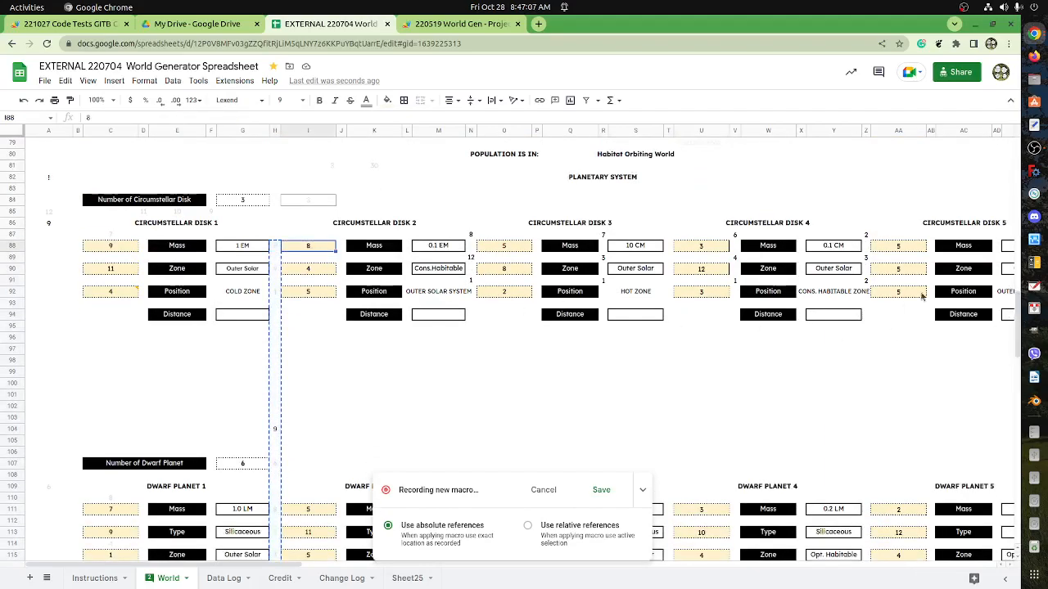
drag(1017, 342, 974, 531)
shift+click(324, 401)
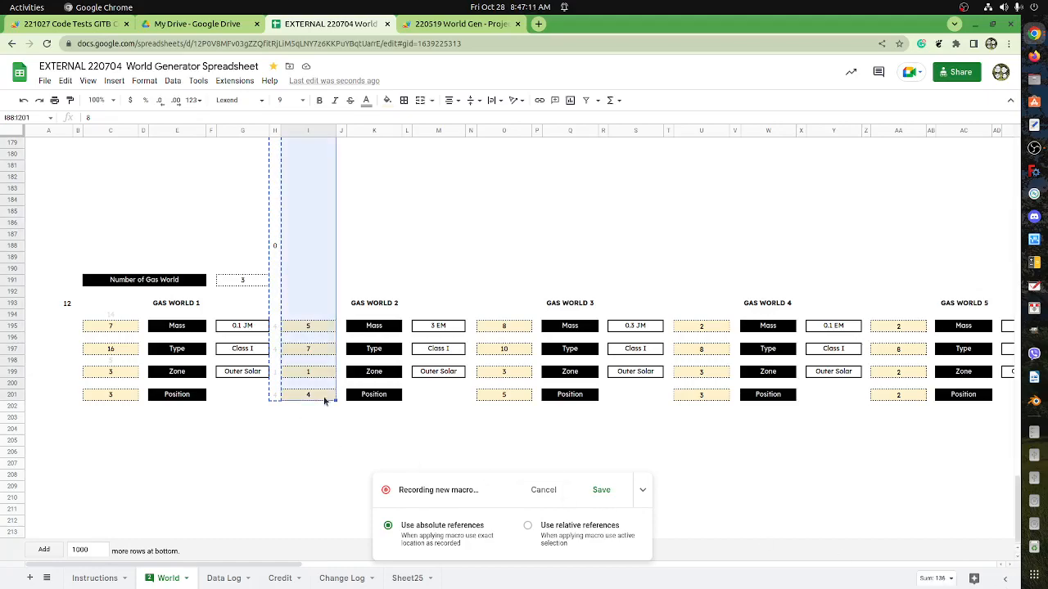
key(ctrl+v)
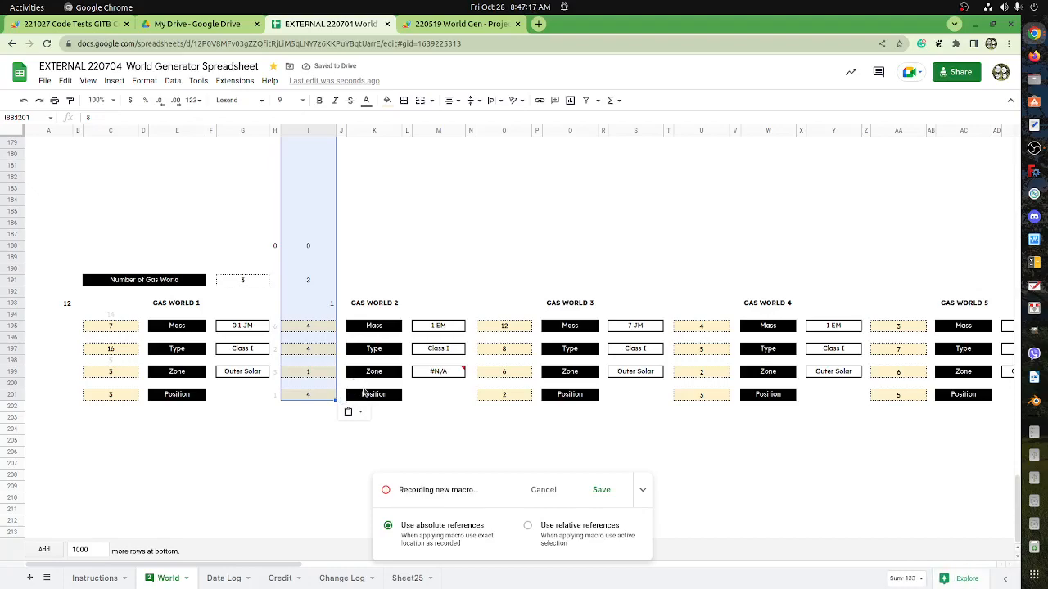
Finish recording and save the macro as copypasteColl with shortcut number 1.
click(600, 489)
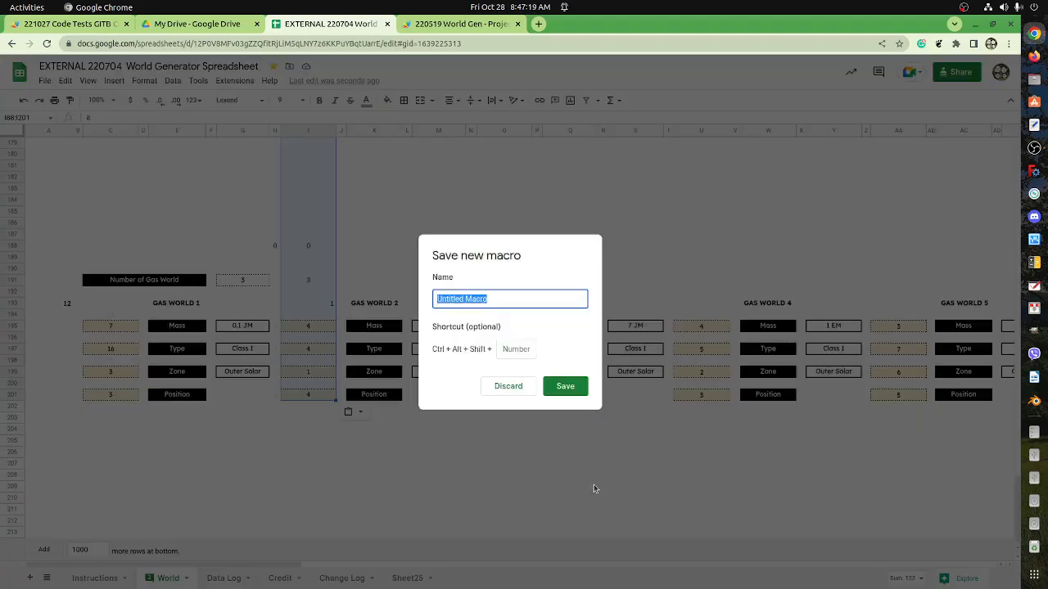
text(copypas)
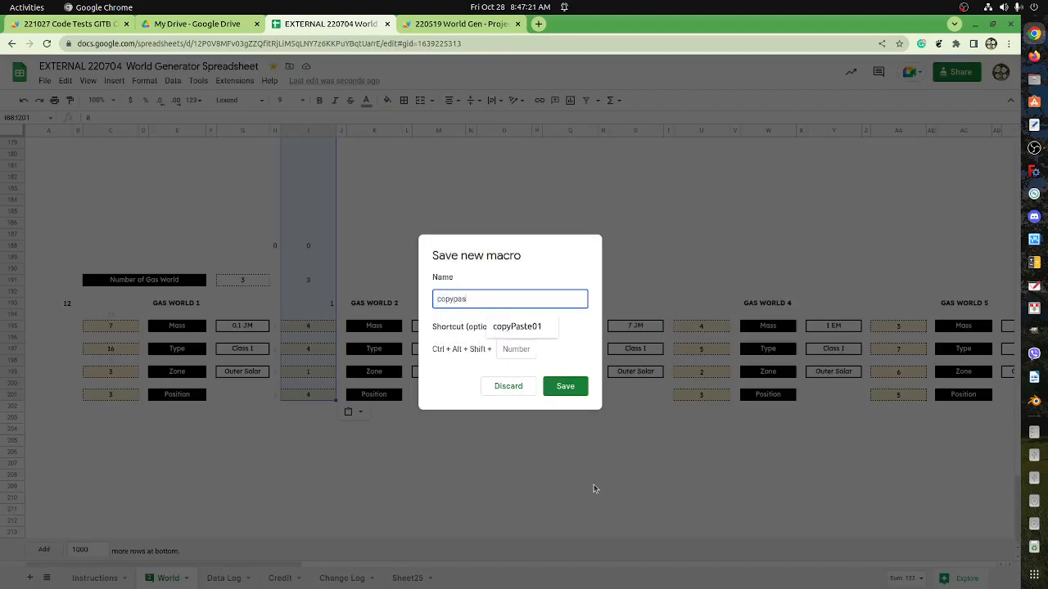
text(teCol)
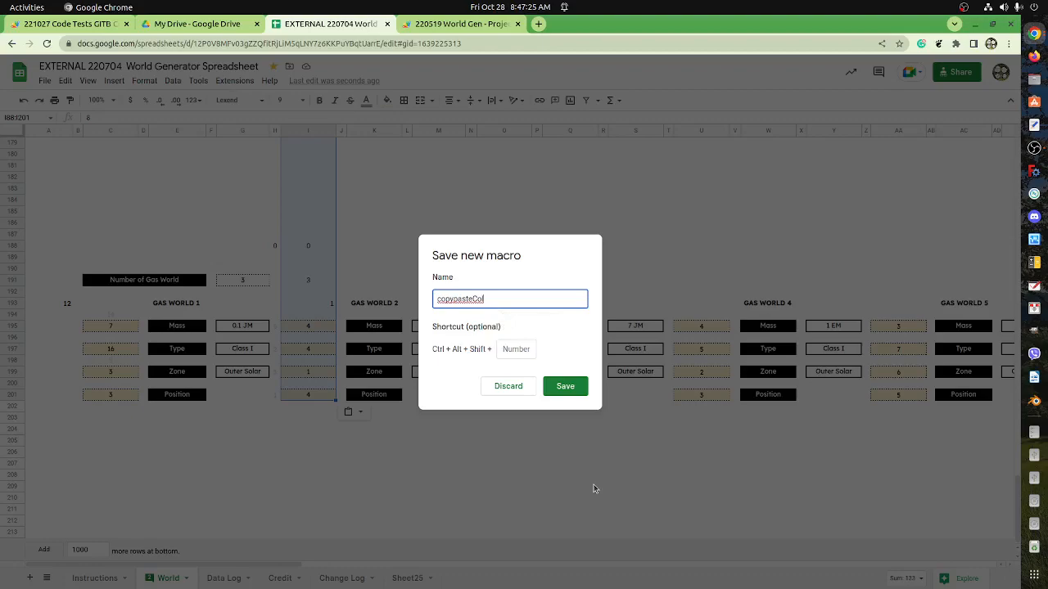
text(l)
key(Tab)
text(1)
click(565, 386)
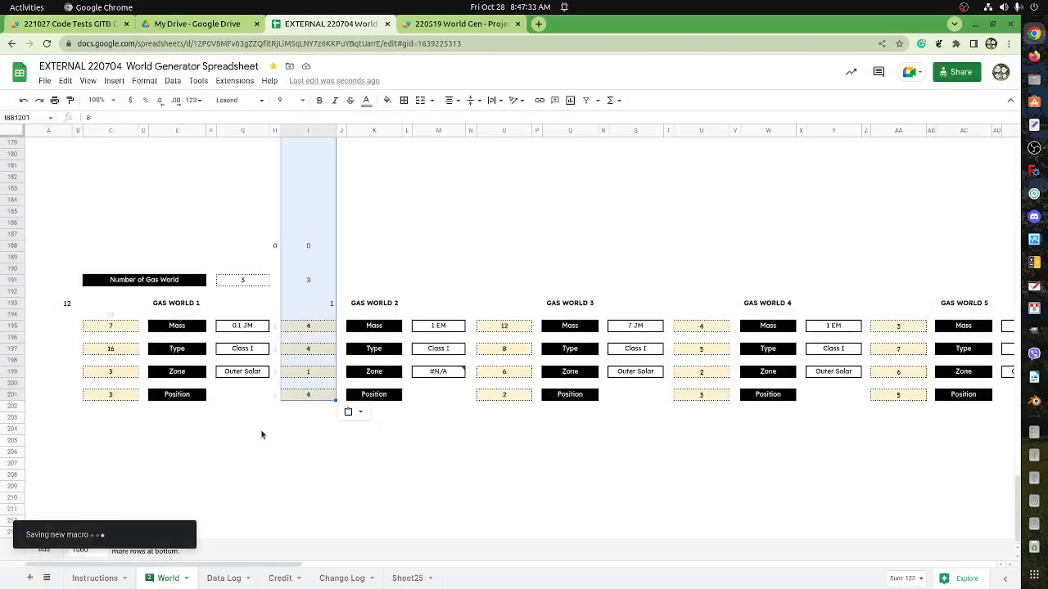
Run the saved copy-paste macro to refresh the rolls in I88:I201, and select I107 beside the Number of Dwarf Planet row.
click(302, 418)
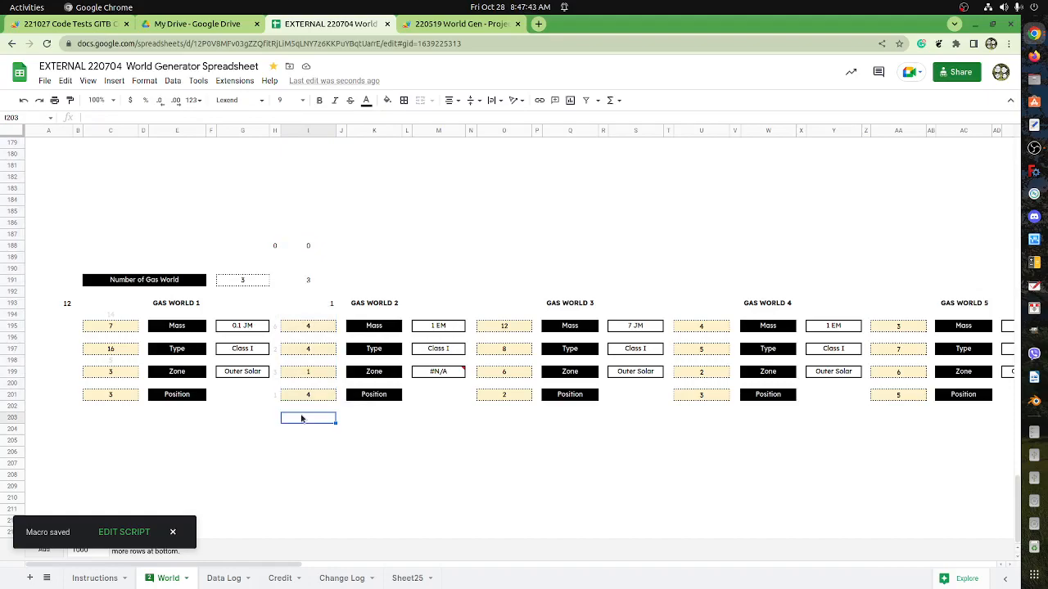
key(ctrl+alt+shift+1)
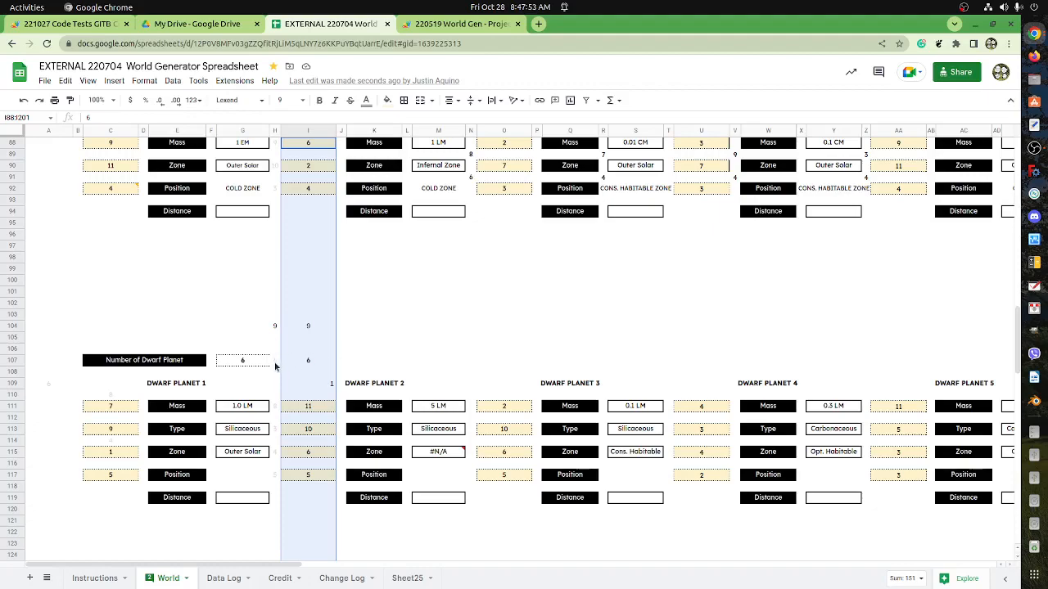
click(303, 364)
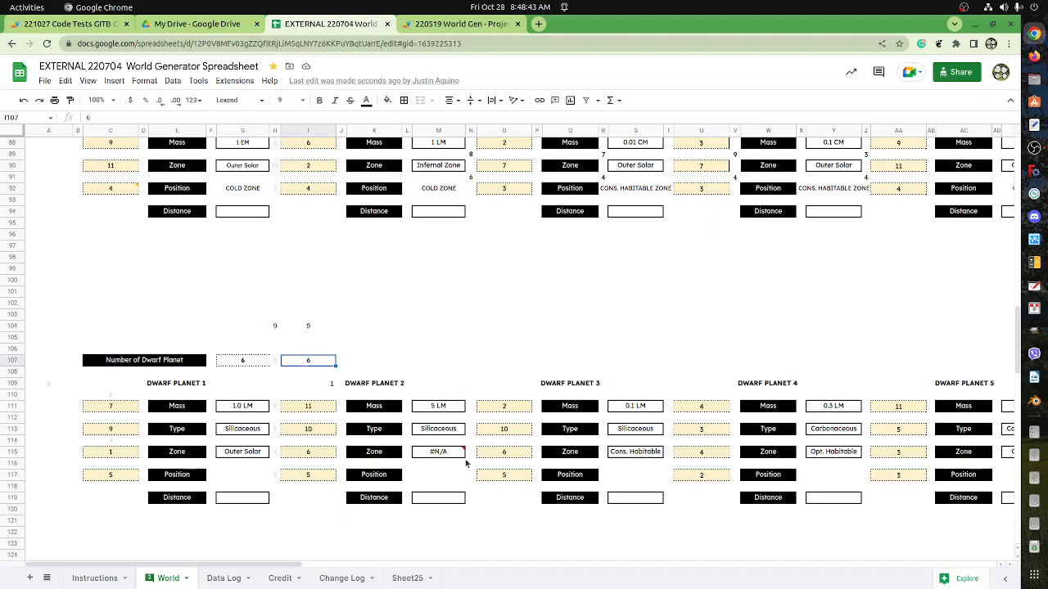
Enter the heading "Royalties Minus Expenses" in D8 of Sheet25.
click(406, 579)
click(236, 225)
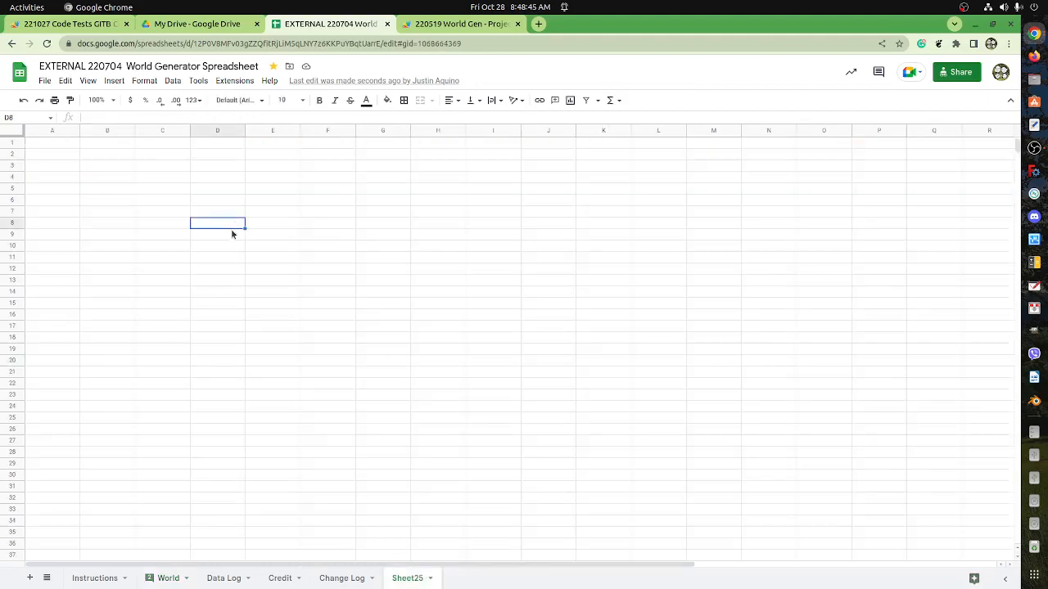
text(Royalties Minus Expenses)
key(Return)
Enter the first expense label in D9, naming the two partners.
text(Yo)
key(BackSpace)
key(BackSpace)
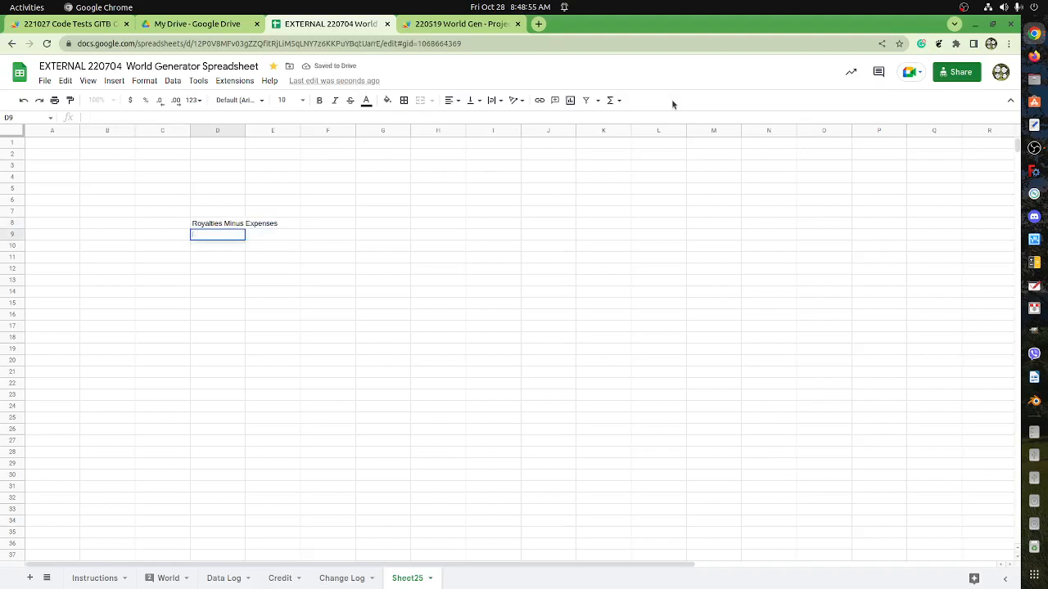
text(Me and Nicco)
key(Return)
Move the partners' label from D9 to E10 so it is indented under the heading.
key(Up)
key(Right)
key(Up)
key(Down)
key(Down)
key(Left)
key(Up)
key(ctrl+x)
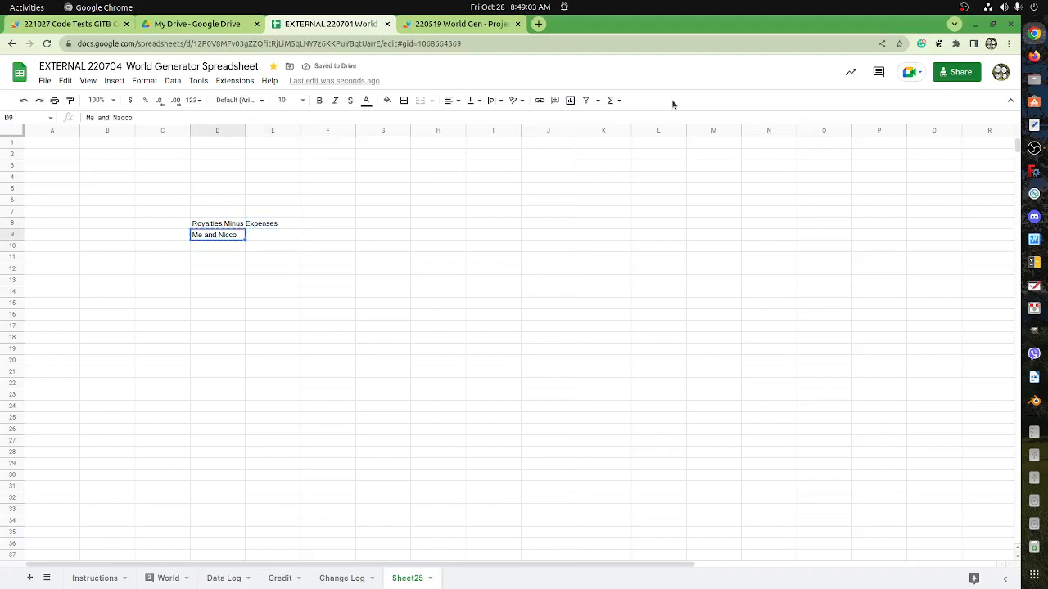
key(Right)
key(Down)
key(ctrl+v)
Enter "Freelancers (Coders, Trainees Artist)" as the expense label in E11.
key(Down)
text(Freelancers )
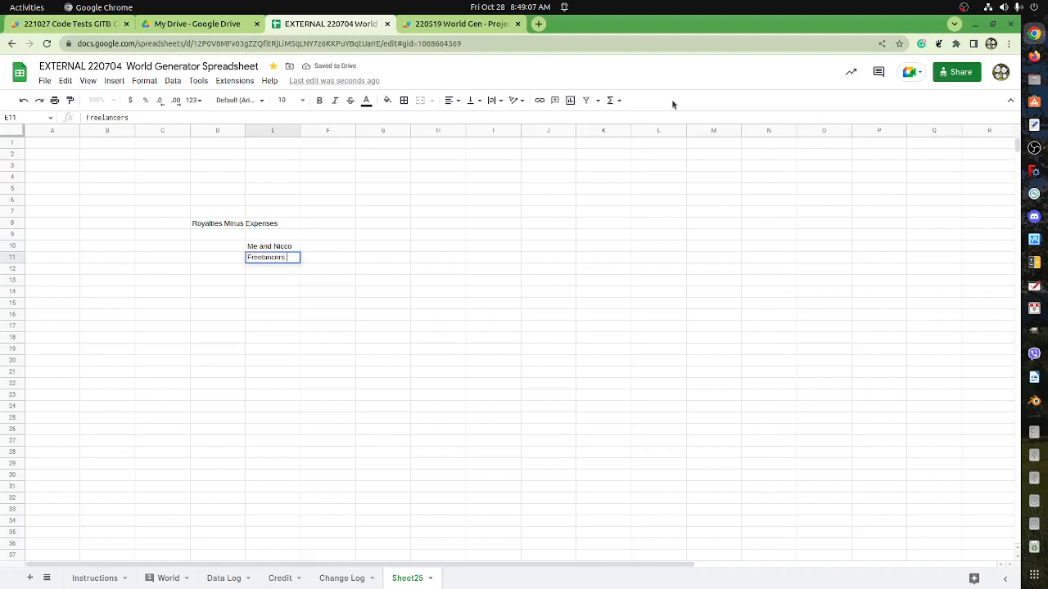
text((Coders, T)
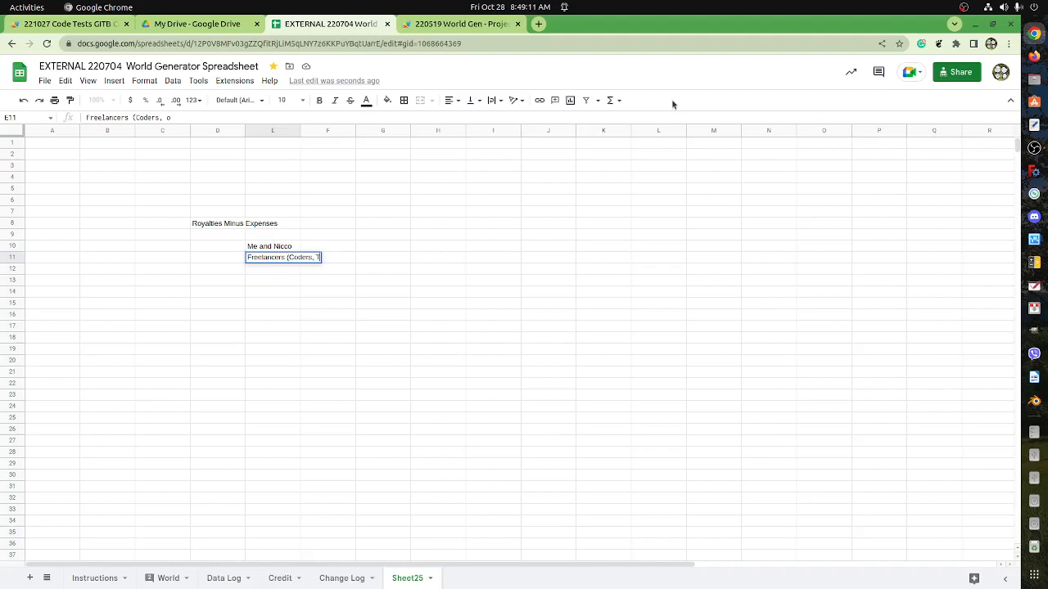
text(rainees Artist,)
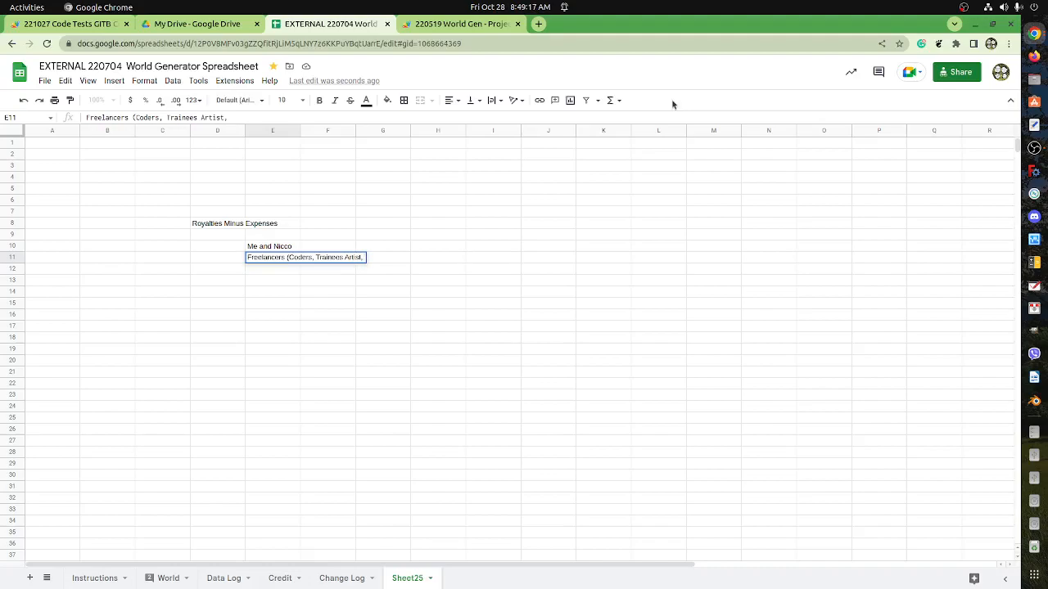
key(BackSpace)
text())
key(Return)
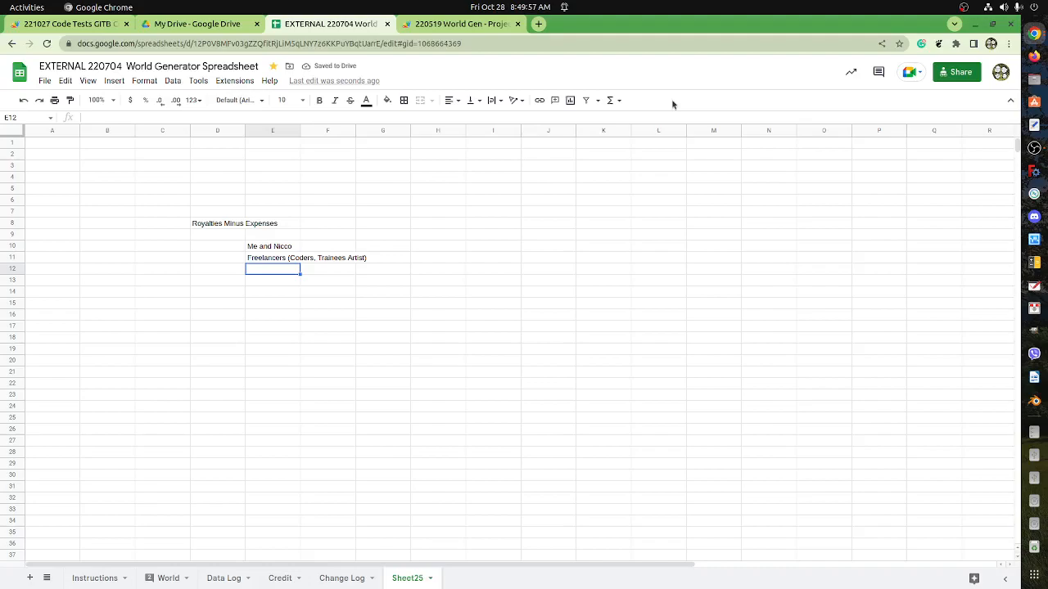
Enter the expense labels "Equipment" in E12 and "License (LibreOffice Online)" in E13.
text(Equipment)
key(Return)
text(License (LibreOffice Online))
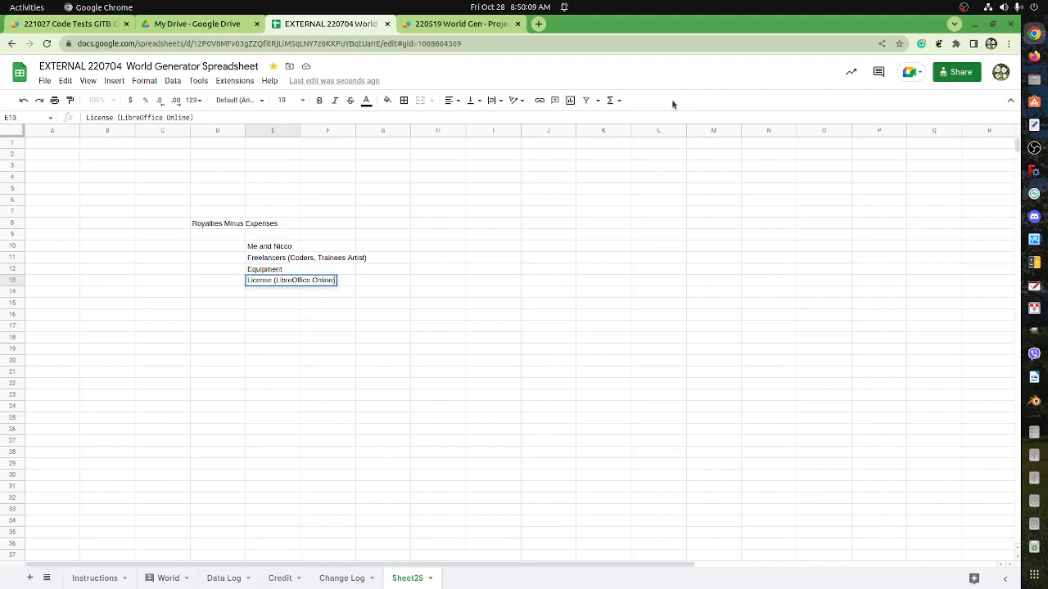
key(Up)
key(Down)
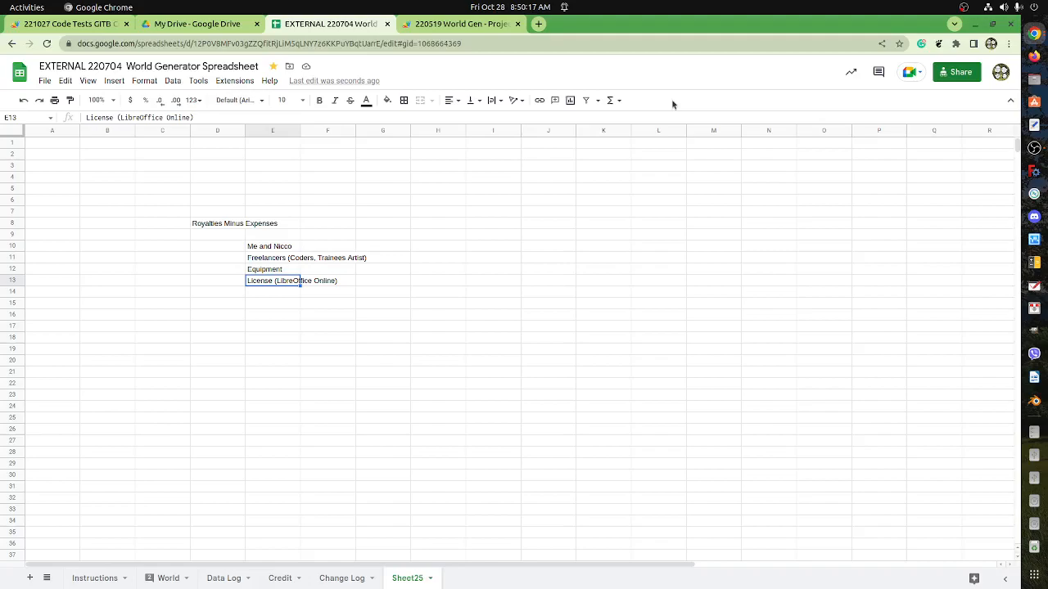
Enter the amounts 50 for the license in G13 and 500 for the equipment in G12.
key(Right)
key(Right)
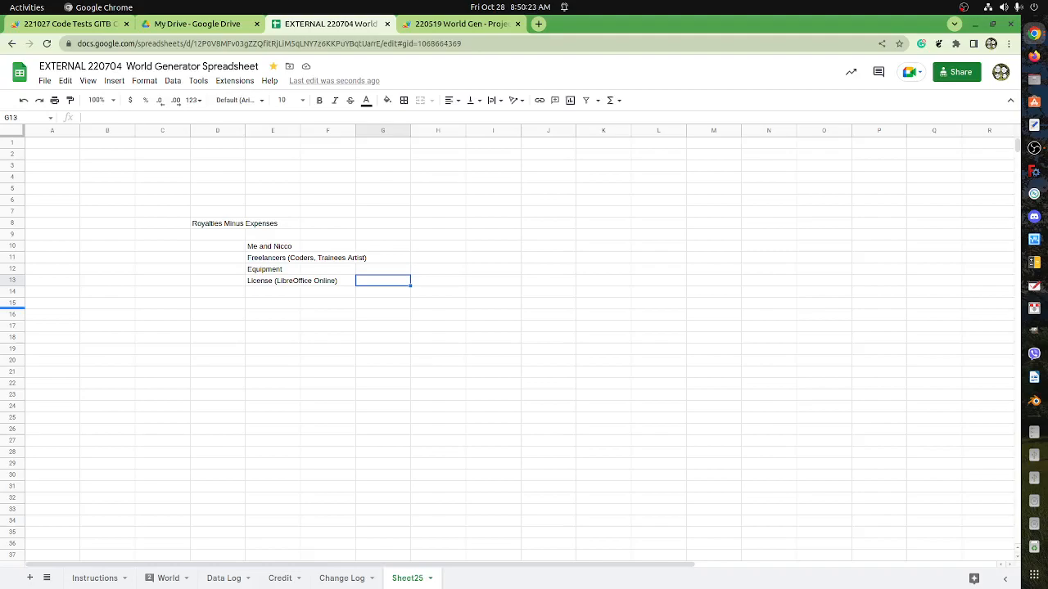
text(50)
key(Tab)
key(Up)
key(Left)
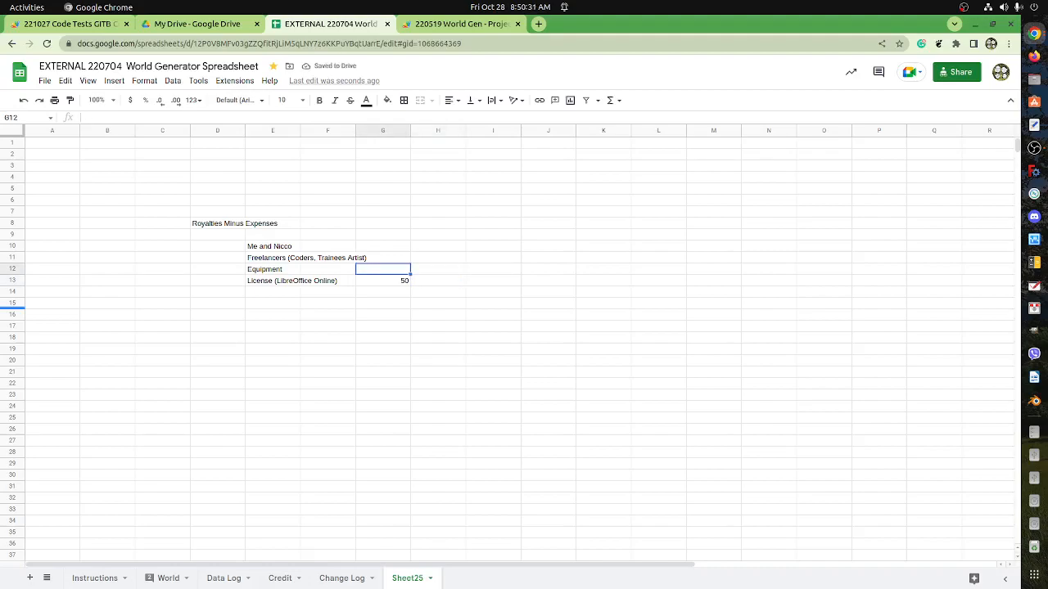
text(500)
key(Tab)
key(Up)
key(Left)
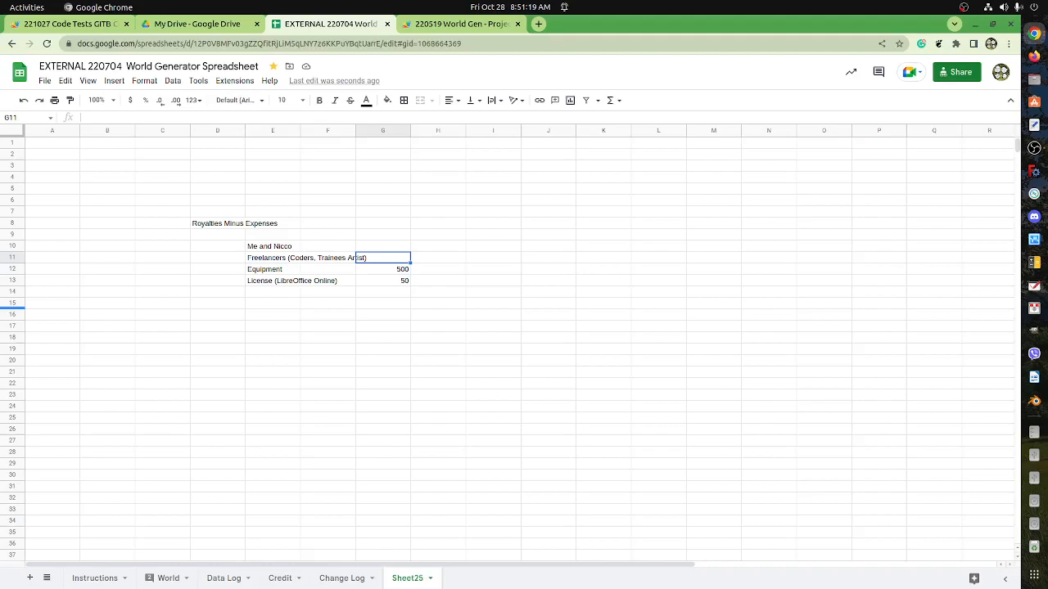
key(Up)
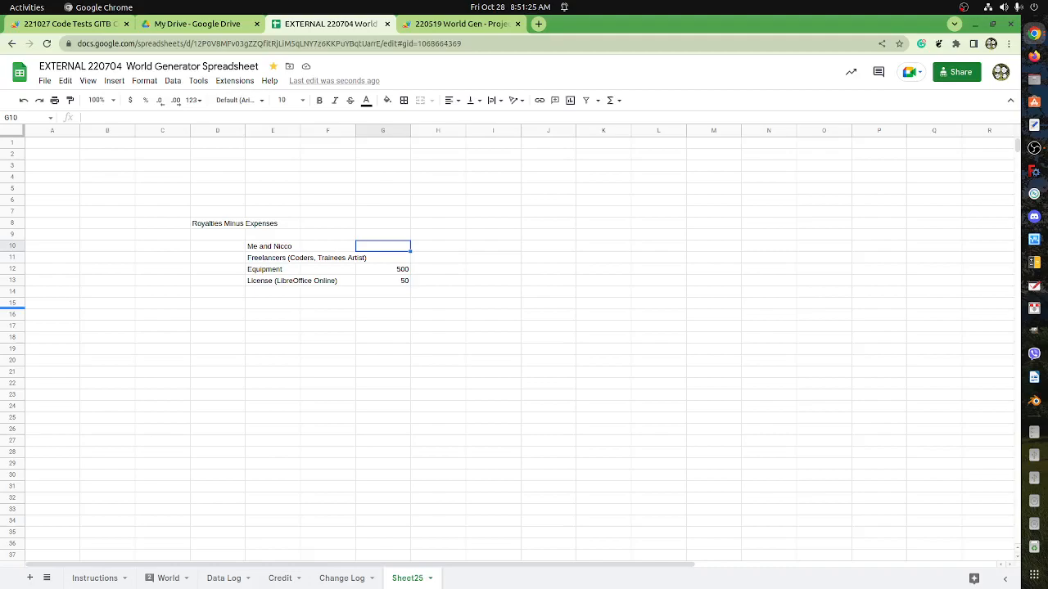
key(Down)
key(Up)
key(Left)
key(Left)
key(Left)
key(Up)
key(Up)
key(Right)
key(Left)
key(Right)
key(Left)
key(Right)
key(Left)
key(Right)
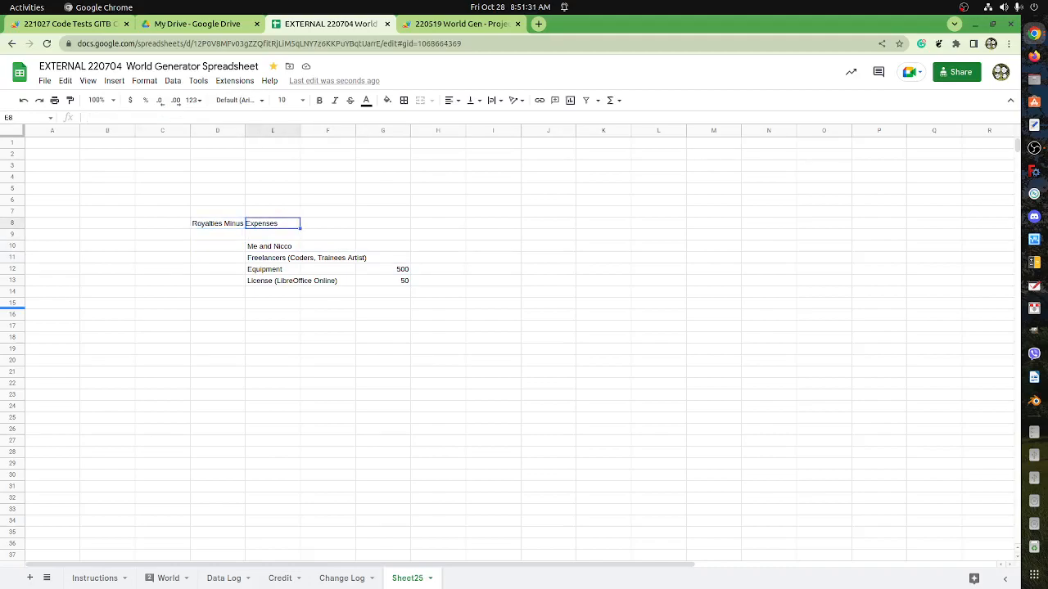
key(Left)
key(Left)
key(Right)
key(Right)
key(Left)
key(Right)
key(Left)
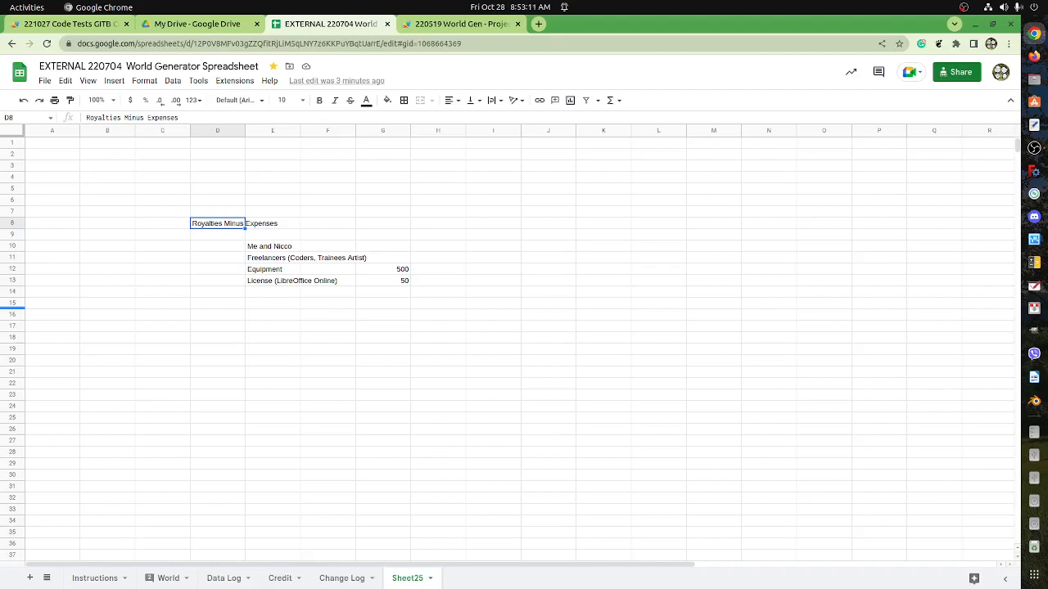
key(Down)
key(Up)
key(Right)
key(Left)
key(Down)
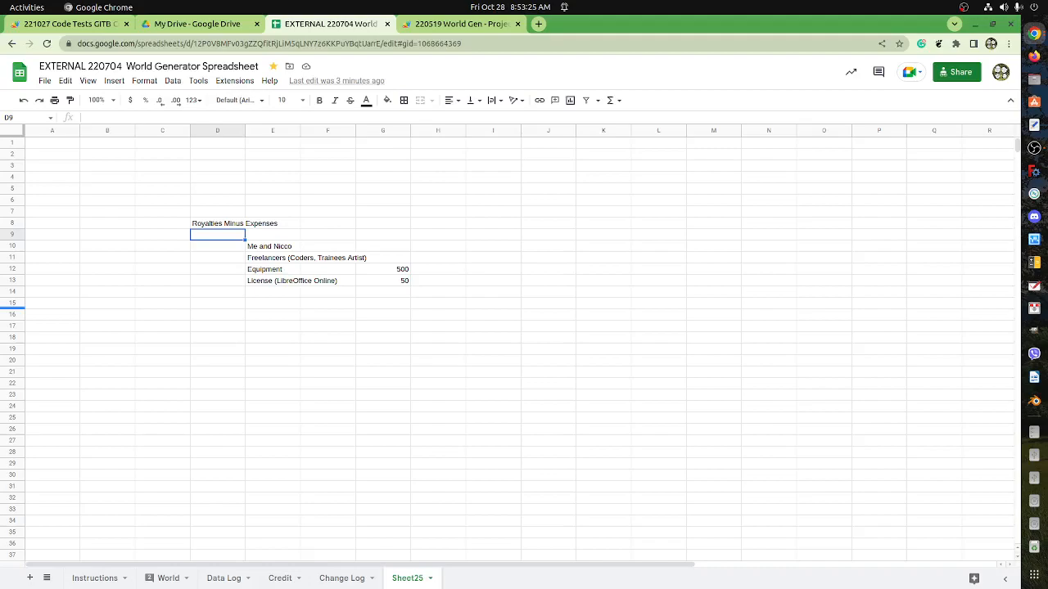
key(Up)
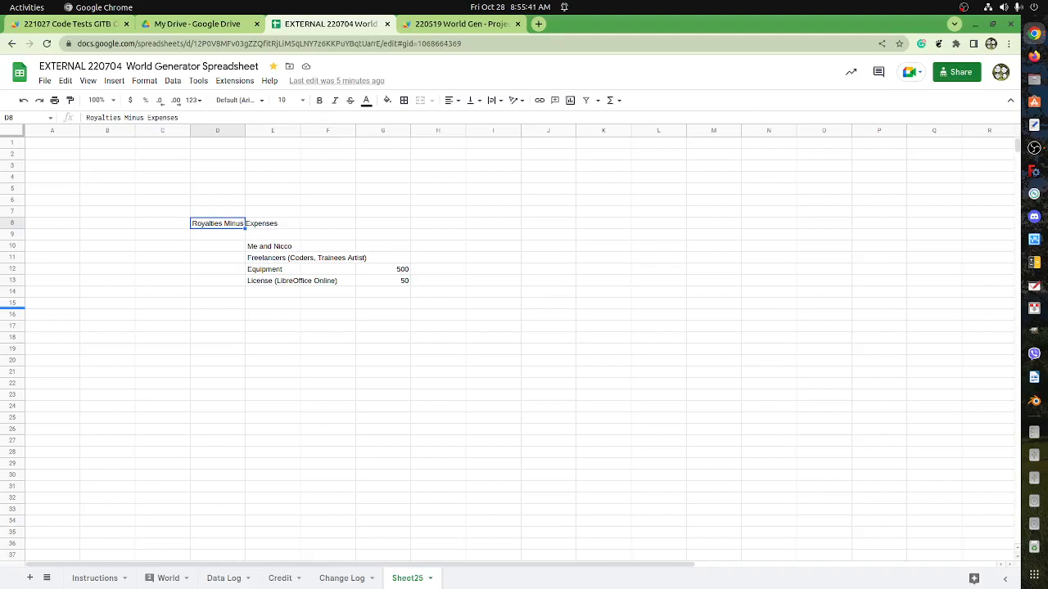
key(alt+Tab)
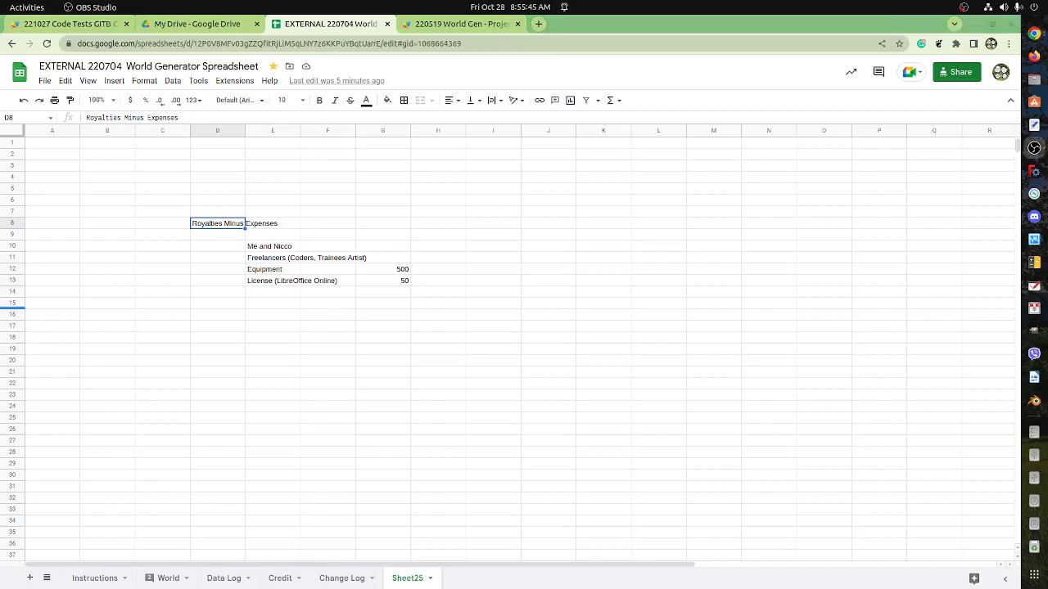
click(196, 260)
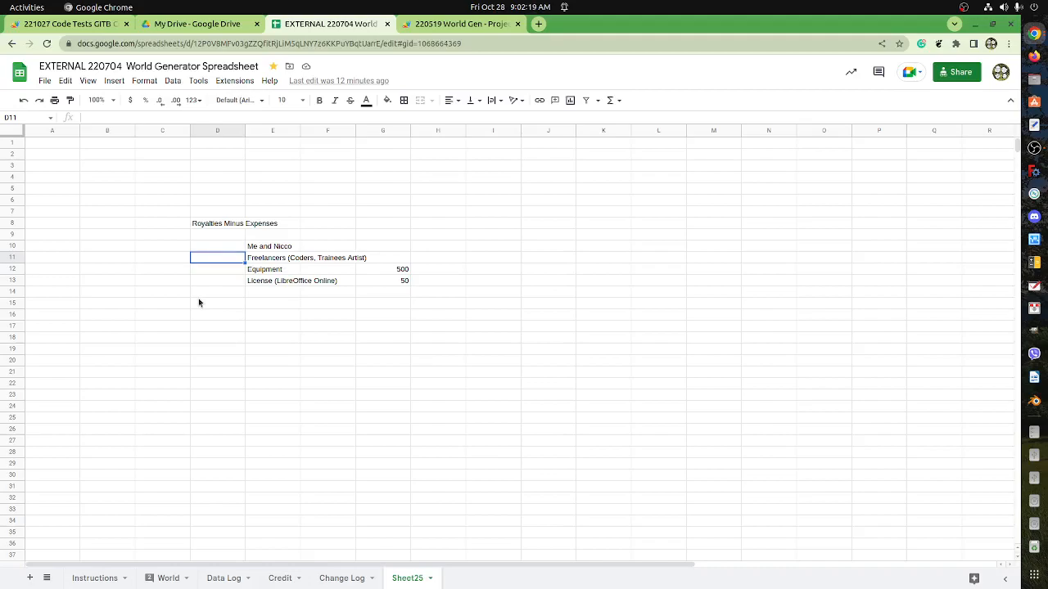
Show the edit history of the World sheet's title cell A1 and copy the former title "WORLD GENERATOR" from it.
click(167, 580)
scroll(333, 415, up, 5)
scroll(334, 415, up, 15)
scroll(344, 402, up, 5)
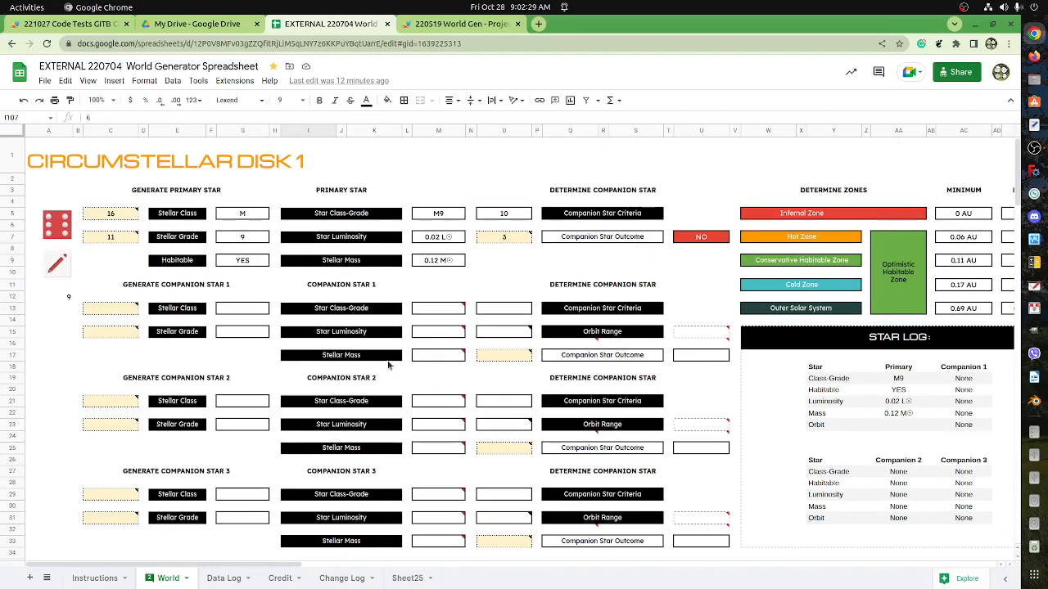
click(72, 172)
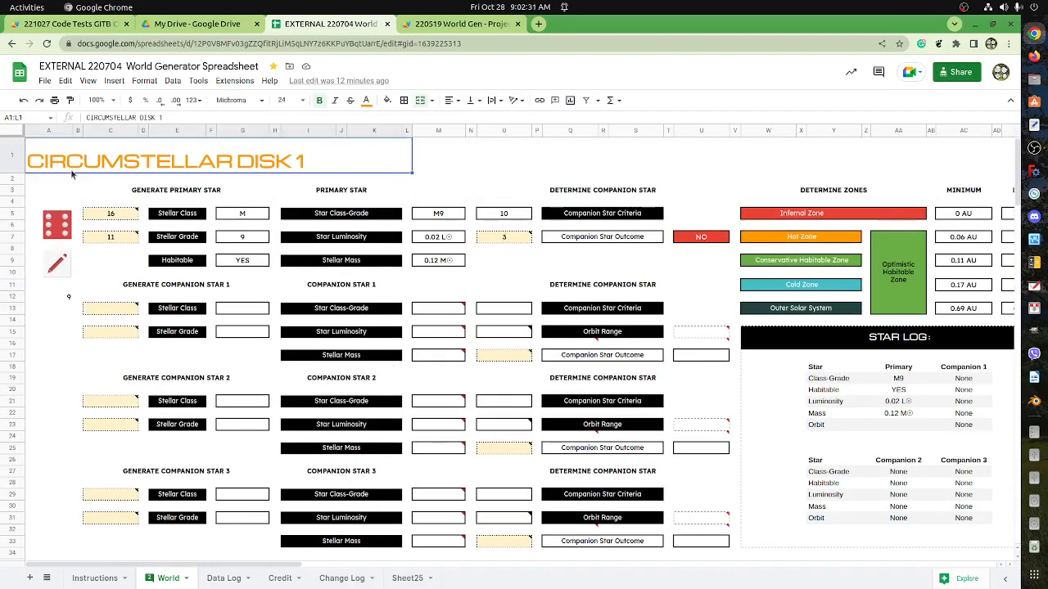
right_click(180, 156)
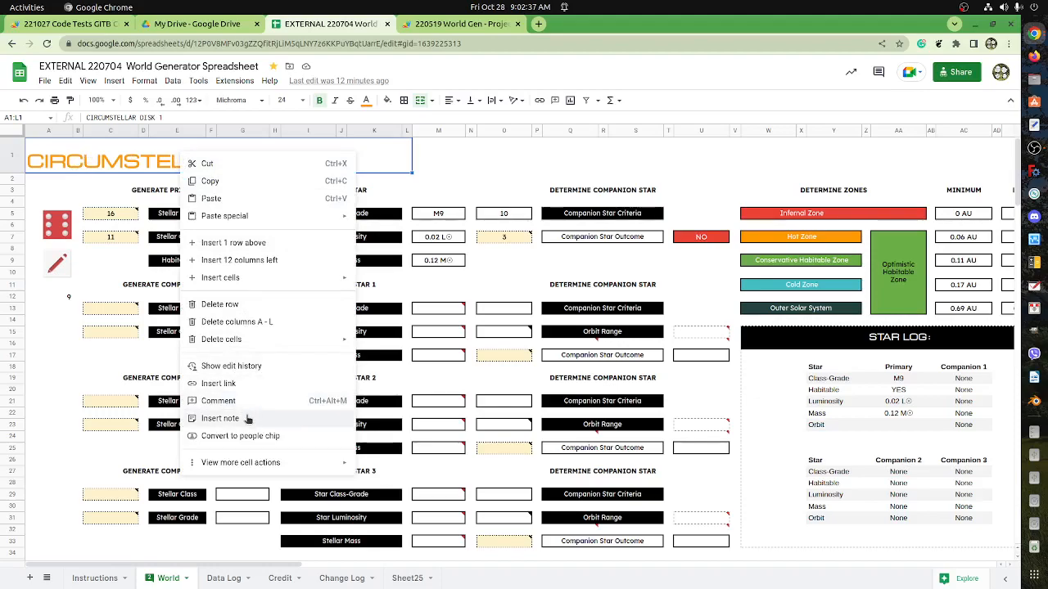
click(232, 366)
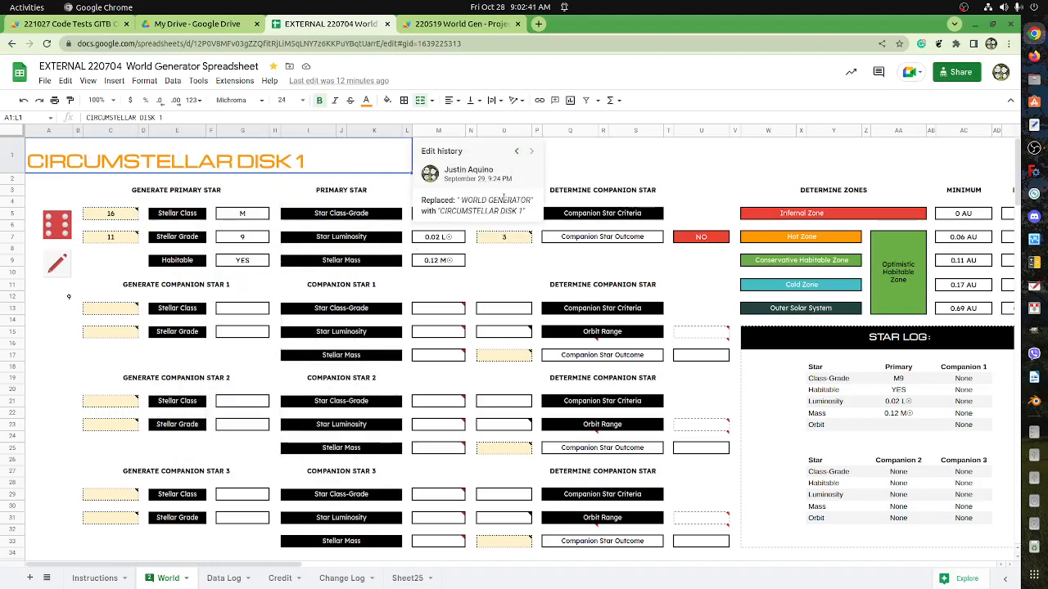
drag(532, 200, 463, 201)
key(ctrl+c)
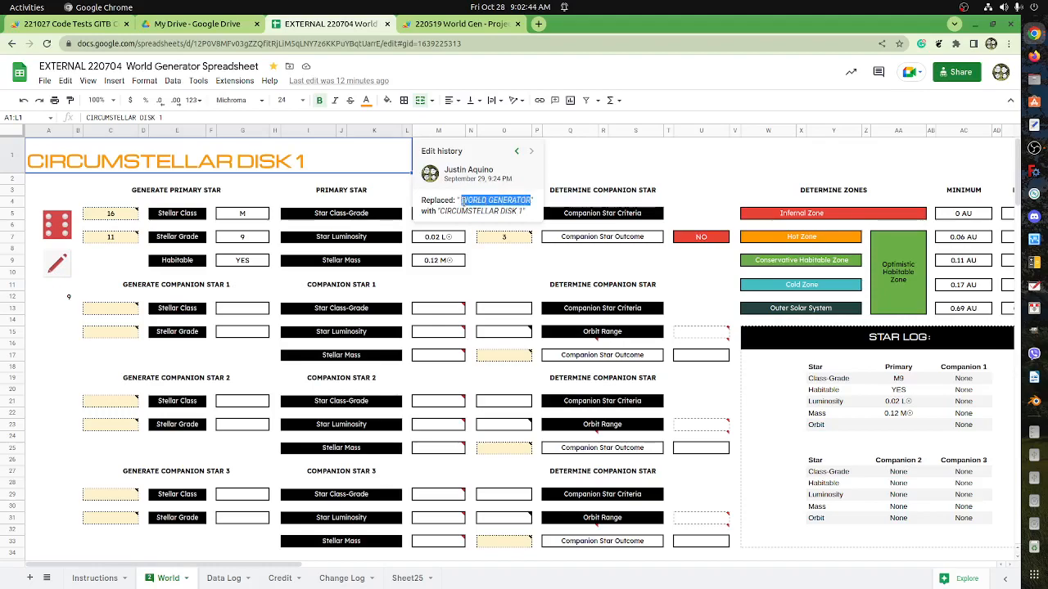
Replace the title in A1 with the copied text "WORLD GENERATOR", pasted without its source formatting.
click(250, 163)
key(ctrl+v)
key(ctrl+z)
key(ctrl+shift+v)
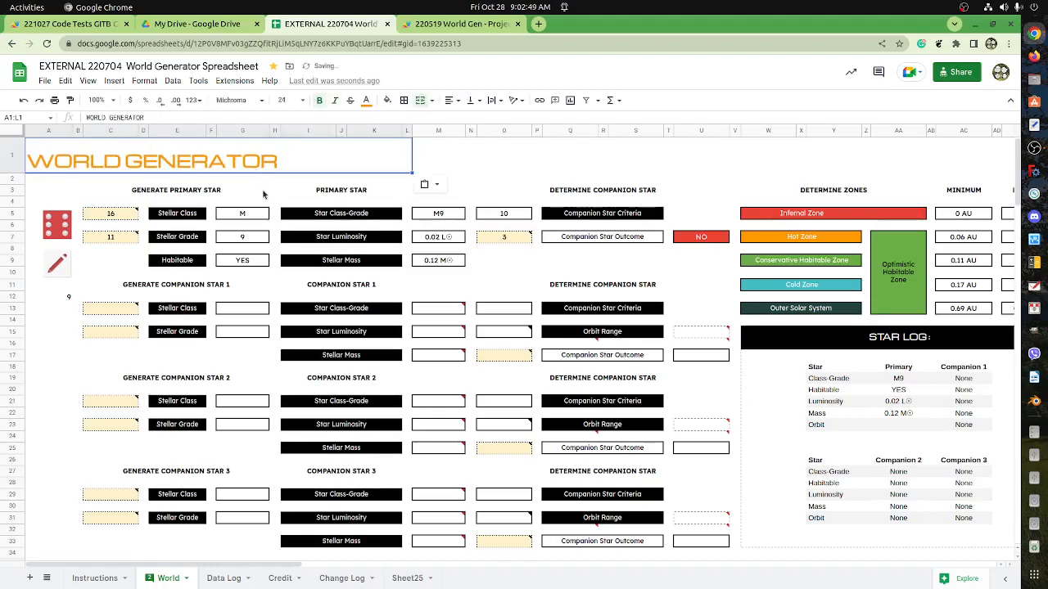
click(263, 194)
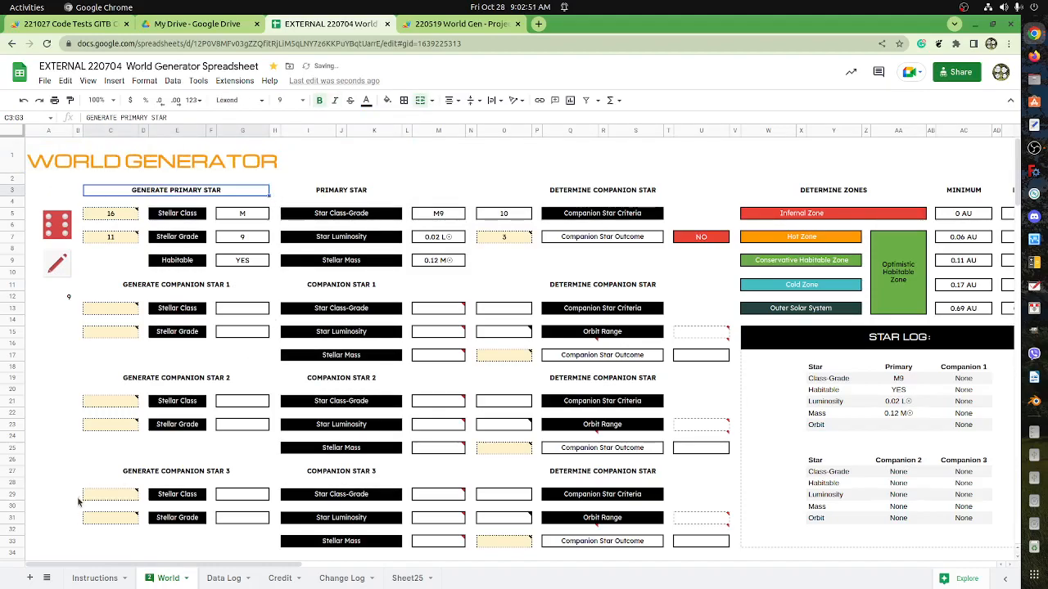